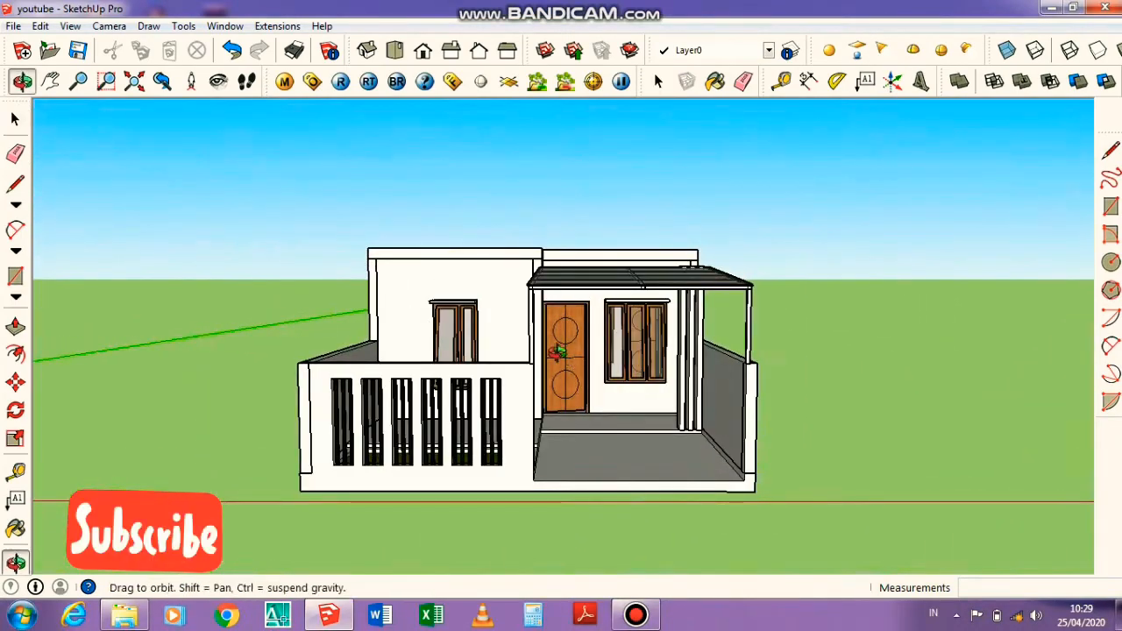
Examine the house model from the front, from both sides and from directly above
{"action": "scroll", "coordinate": [597, 270], "scroll_direction": "down", "scroll_amount": 3}
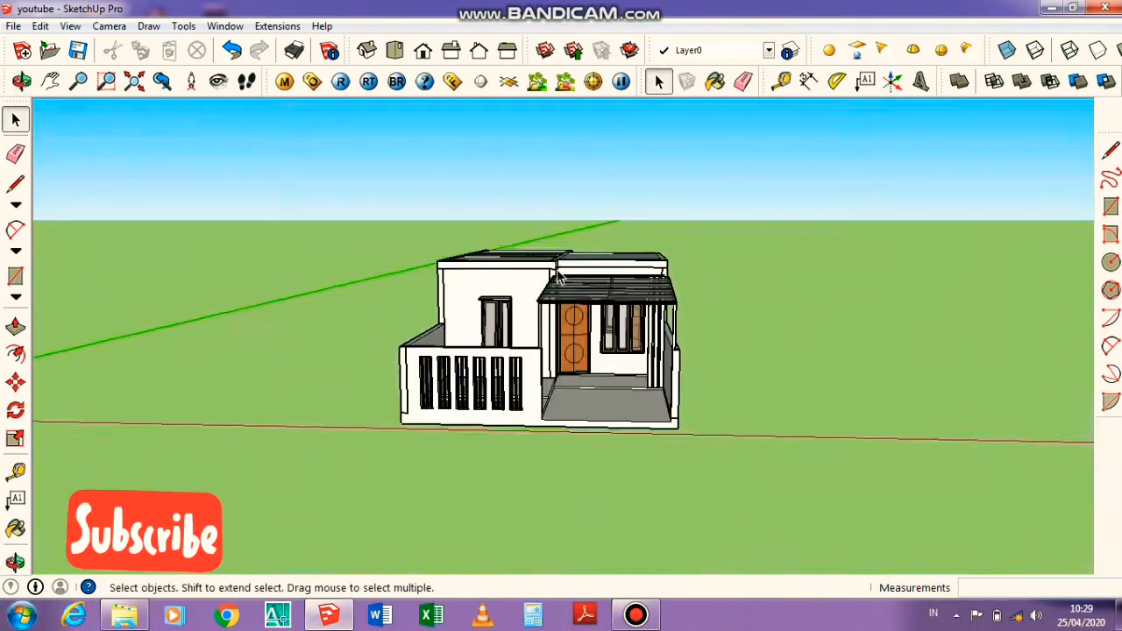
{"action": "middle_click_drag", "start_coordinate": [596, 270], "coordinate": [451, 428]}
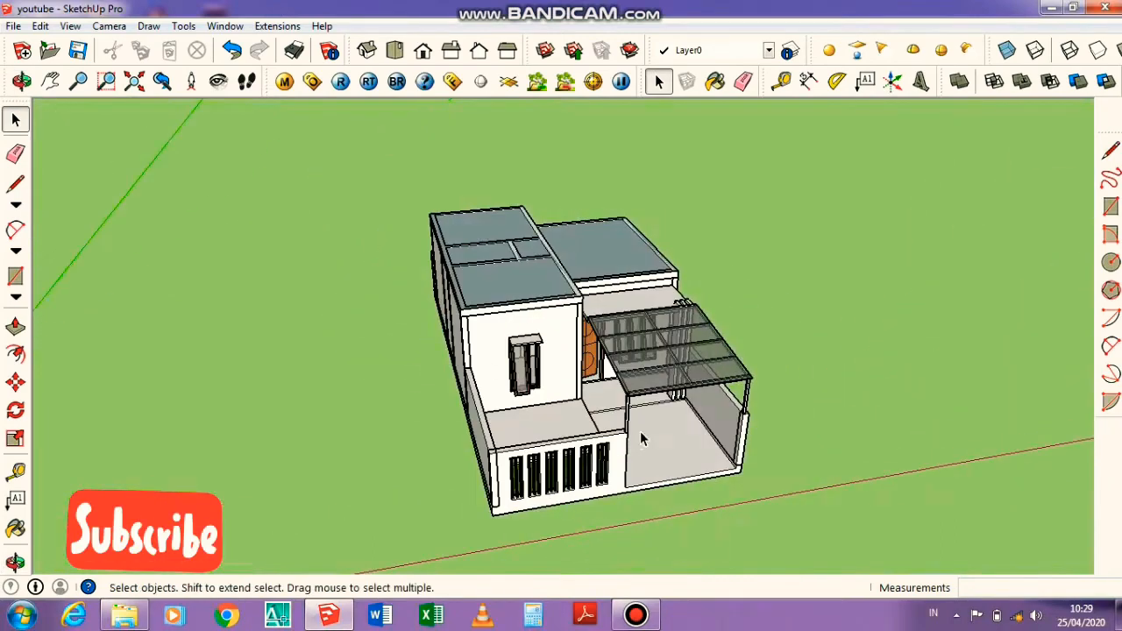
{"action": "middle_click_drag", "start_coordinate": [640, 431], "coordinate": [566, 363]}
{"action": "scroll", "coordinate": [494, 421], "scroll_direction": "up", "scroll_amount": 3}
{"action": "scroll", "coordinate": [600, 386], "scroll_direction": "up", "scroll_amount": 2}
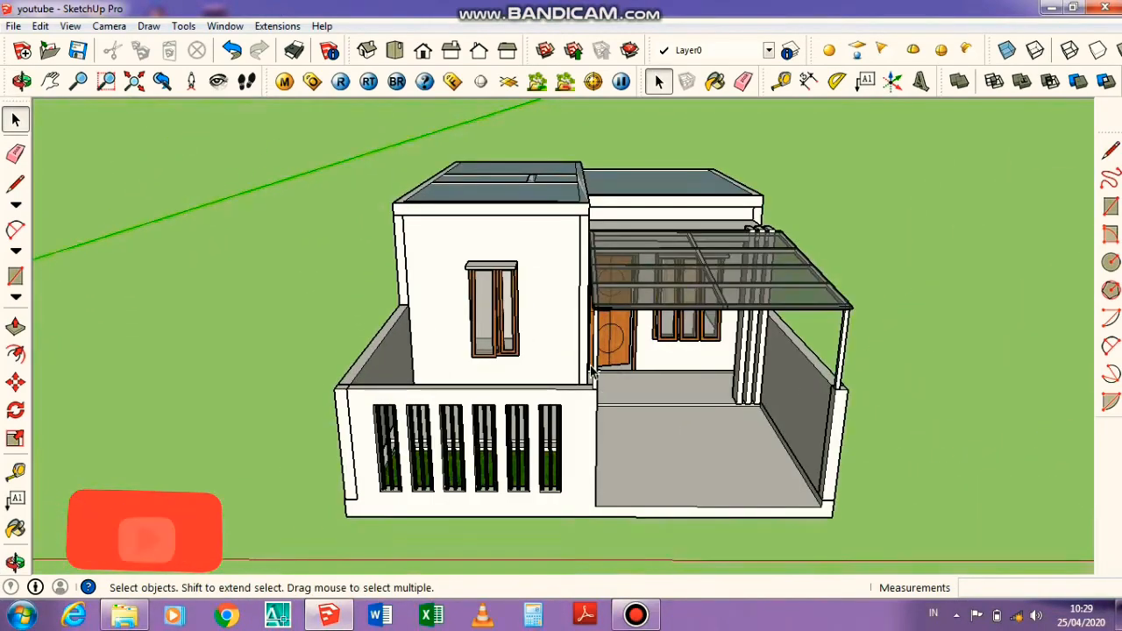
{"action": "left_click", "coordinate": [50, 81]}
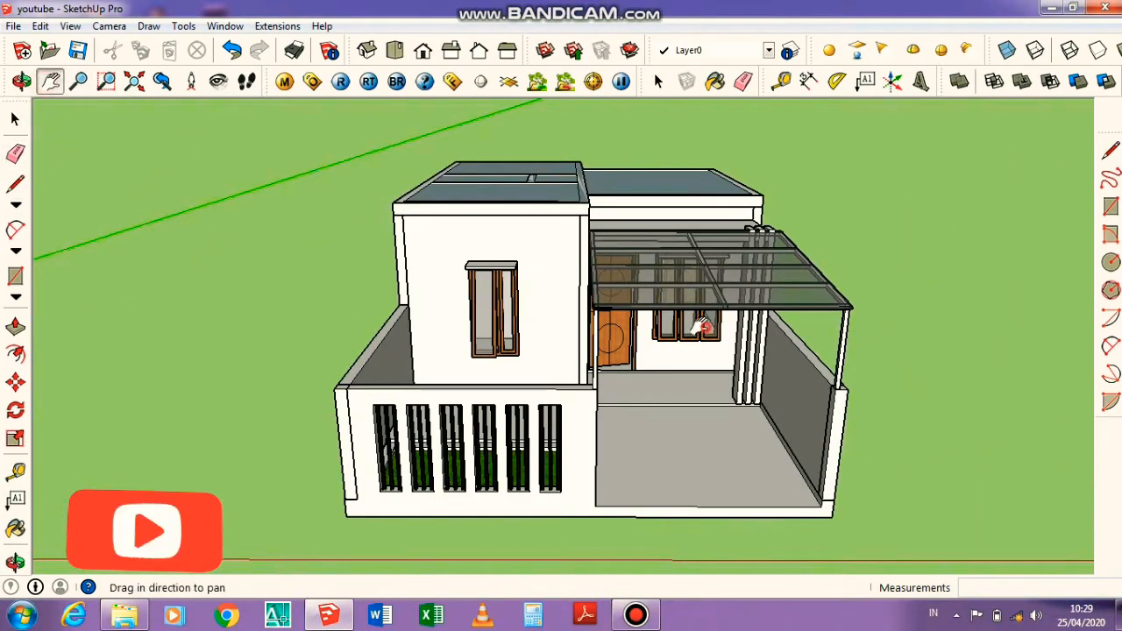
{"action": "left_click_drag", "start_coordinate": [611, 336], "coordinate": [542, 317]}
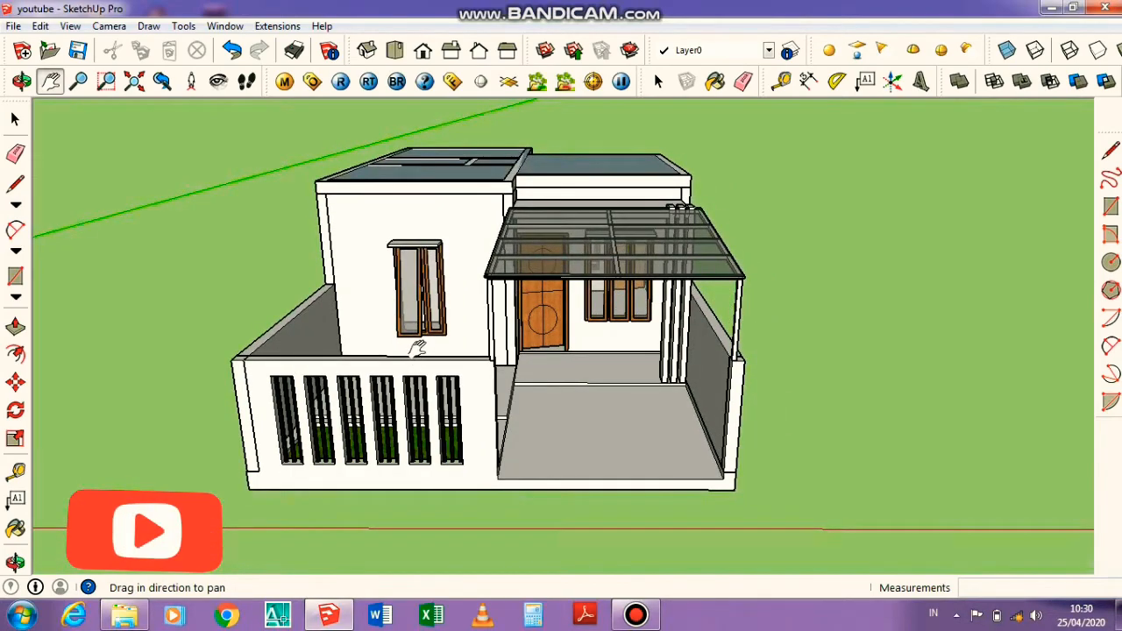
{"action": "left_click", "coordinate": [22, 80]}
{"action": "left_click_drag", "start_coordinate": [438, 390], "coordinate": [566, 371]}
{"action": "middle_click_drag", "start_coordinate": [566, 371], "coordinate": [417, 351]}
{"action": "scroll", "coordinate": [393, 356], "scroll_direction": "down", "scroll_amount": 2}
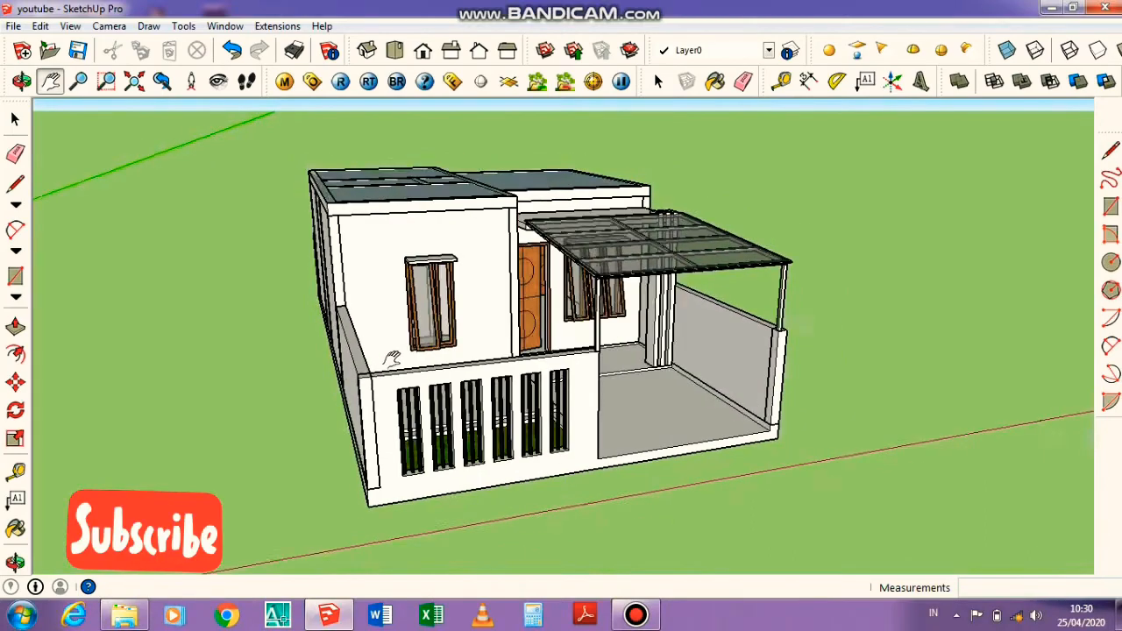
{"action": "middle_click_drag", "start_coordinate": [619, 386], "coordinate": [624, 253]}
{"action": "scroll", "coordinate": [622, 253], "scroll_direction": "up", "scroll_amount": 2}
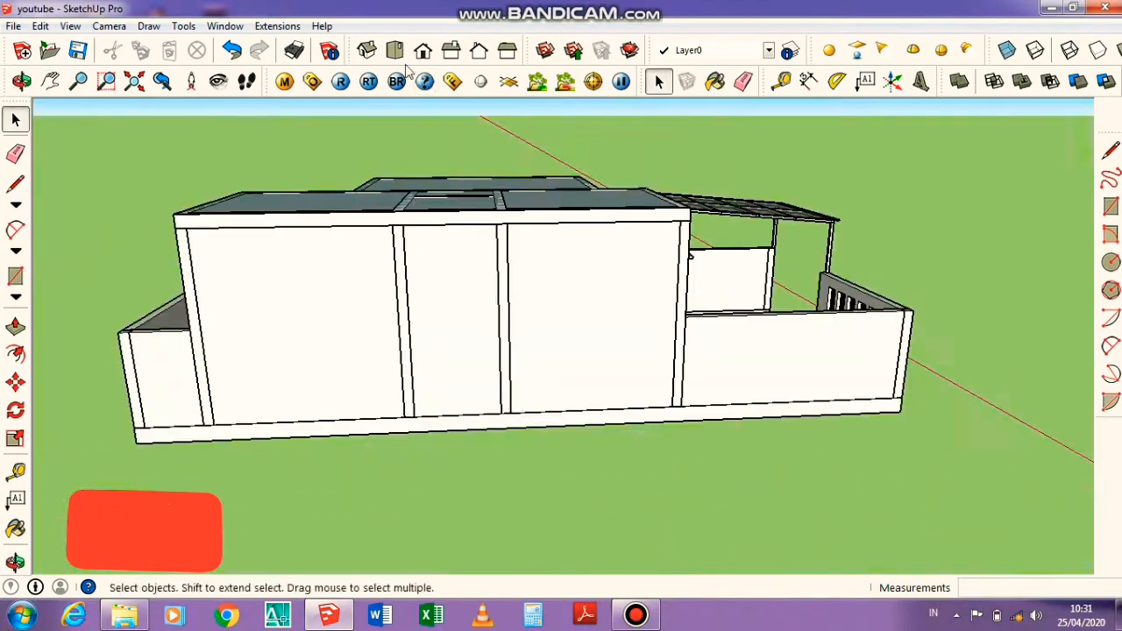
{"action": "left_click", "coordinate": [398, 55]}
{"action": "scroll", "coordinate": [513, 367], "scroll_direction": "down", "scroll_amount": 5}
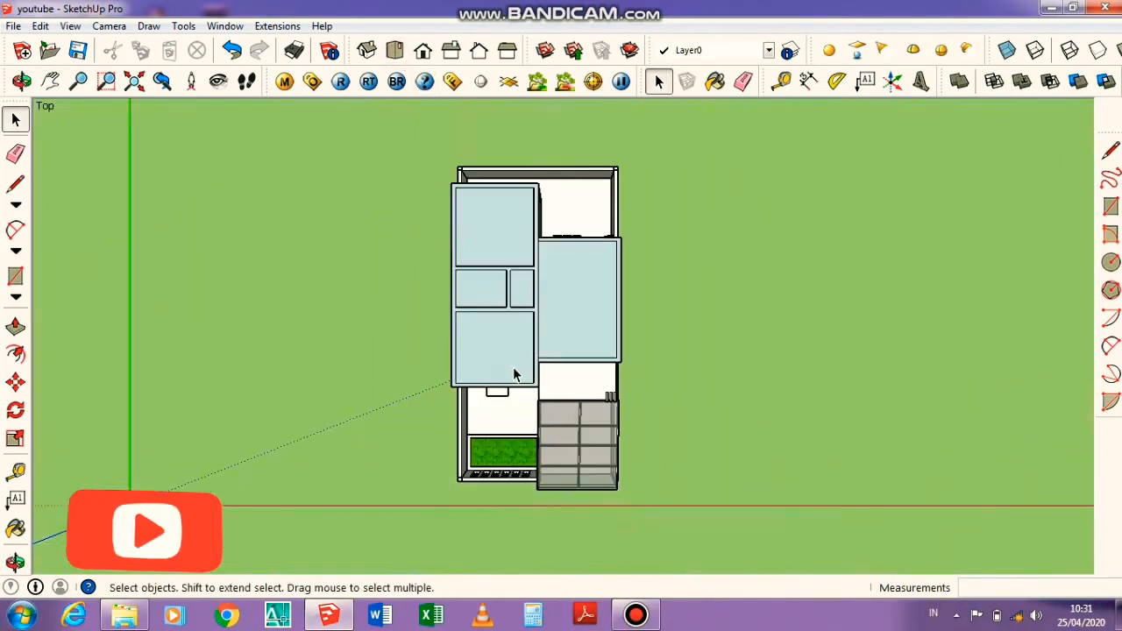
{"action": "middle_click_drag", "start_coordinate": [513, 366], "coordinate": [505, 258]}
{"action": "scroll", "coordinate": [561, 414], "scroll_direction": "up", "scroll_amount": 5}
{"action": "scroll", "coordinate": [488, 266], "scroll_direction": "up", "scroll_amount": 2}
{"action": "scroll", "coordinate": [321, 254], "scroll_direction": "up", "scroll_amount": 2}
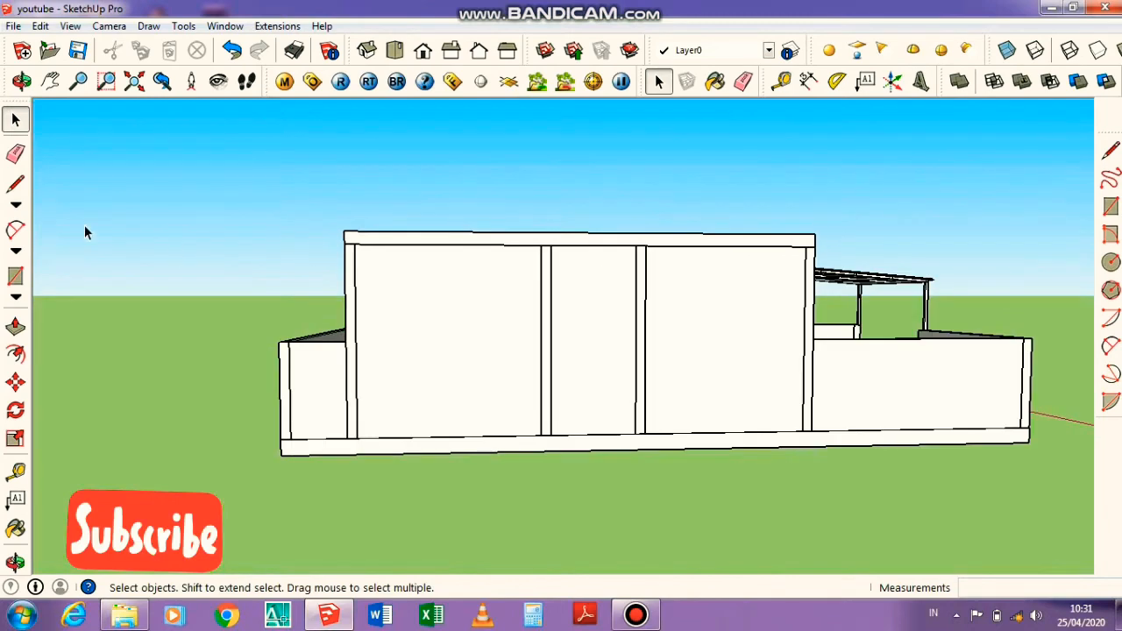
{"action": "left_click", "coordinate": [15, 186]}
{"action": "scroll", "coordinate": [374, 293], "scroll_direction": "up", "scroll_amount": 2}
{"action": "scroll", "coordinate": [400, 350], "scroll_direction": "down", "scroll_amount": 1}
{"action": "scroll", "coordinate": [395, 355], "scroll_direction": "up", "scroll_amount": 3}
{"action": "left_click", "coordinate": [375, 379]}
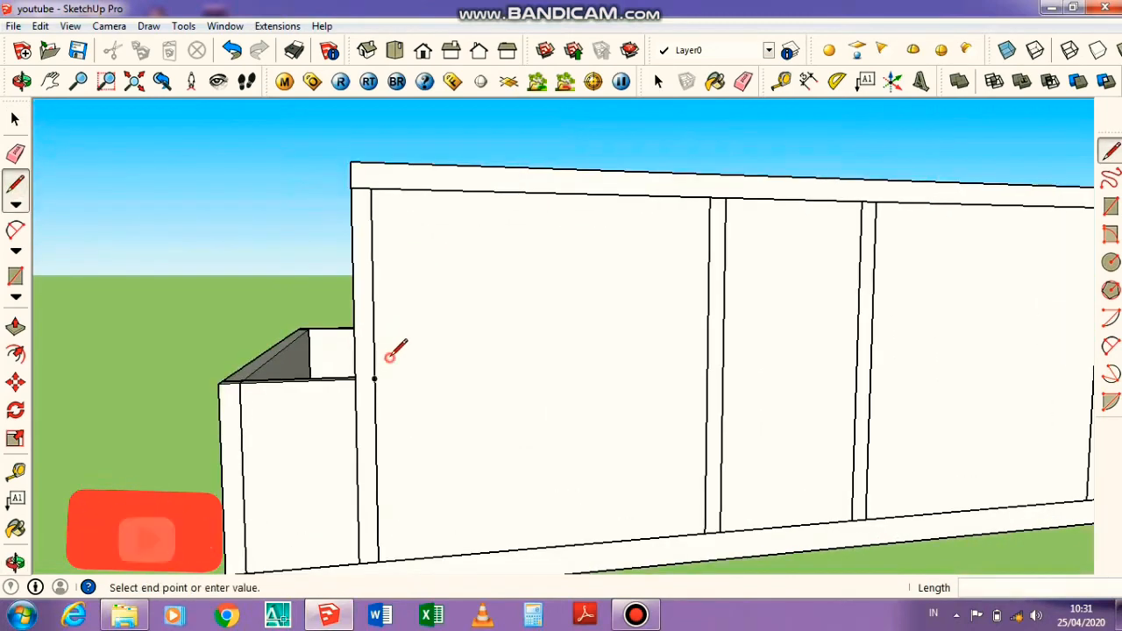
{"action": "left_click", "coordinate": [661, 340]}
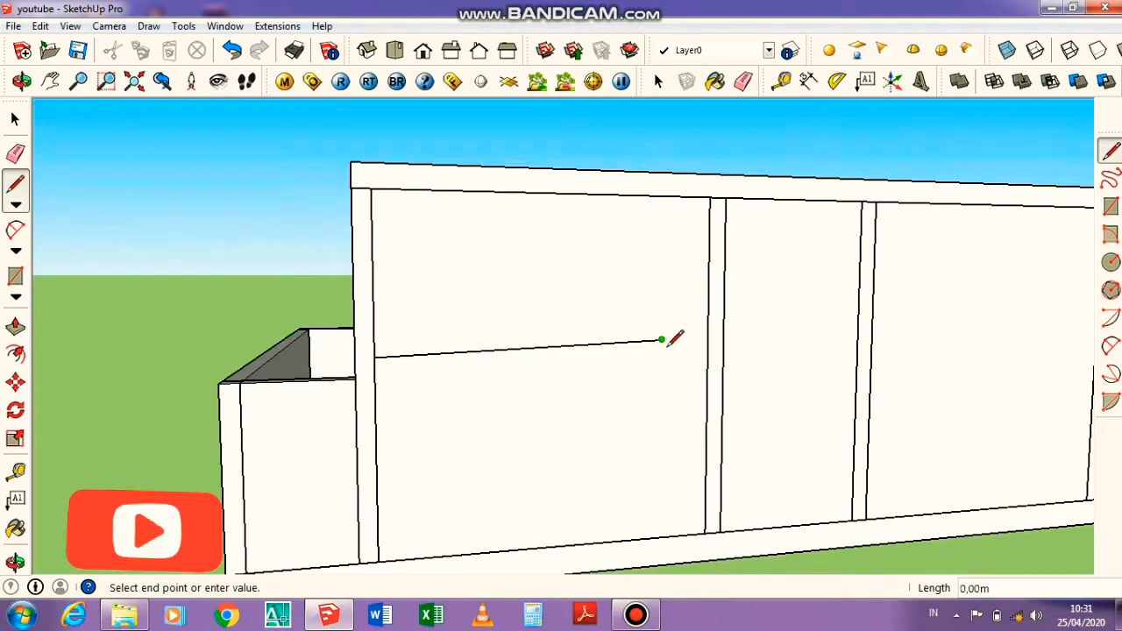
{"action": "key", "text": "ctrl+z"}
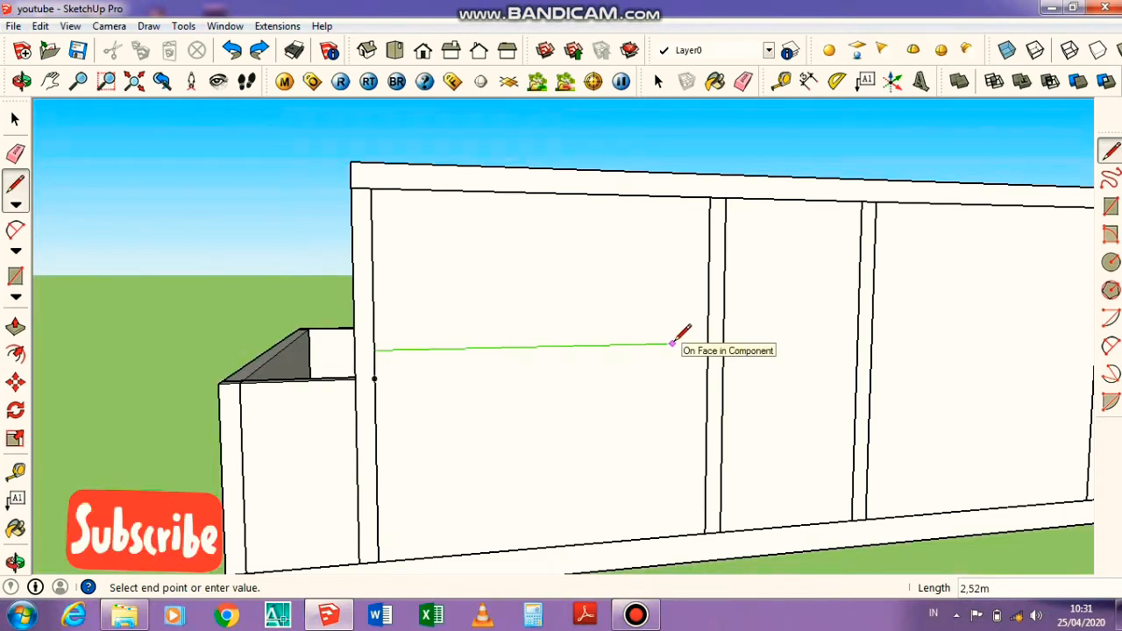
Draw a horizontal line about 2.52 m long across the side wall's rear bay, starting at the rear column's edge
{"action": "middle_click_drag", "start_coordinate": [674, 342], "coordinate": [632, 352]}
{"action": "scroll", "coordinate": [631, 351], "scroll_direction": "down", "scroll_amount": 2}
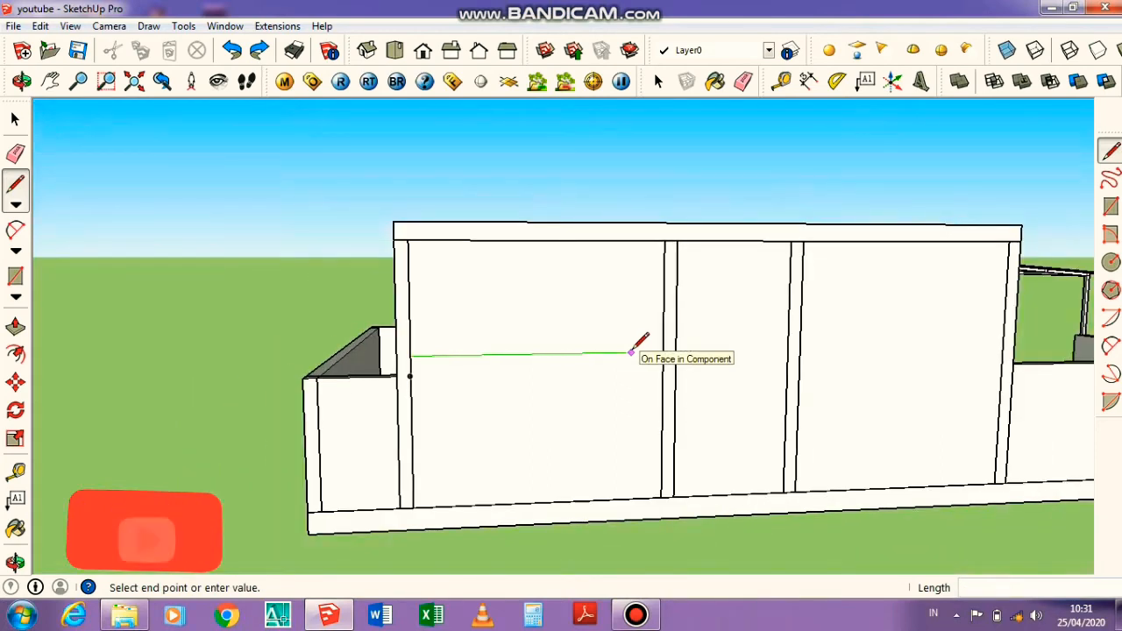
{"action": "scroll", "coordinate": [632, 352], "scroll_direction": "up", "scroll_amount": 3}
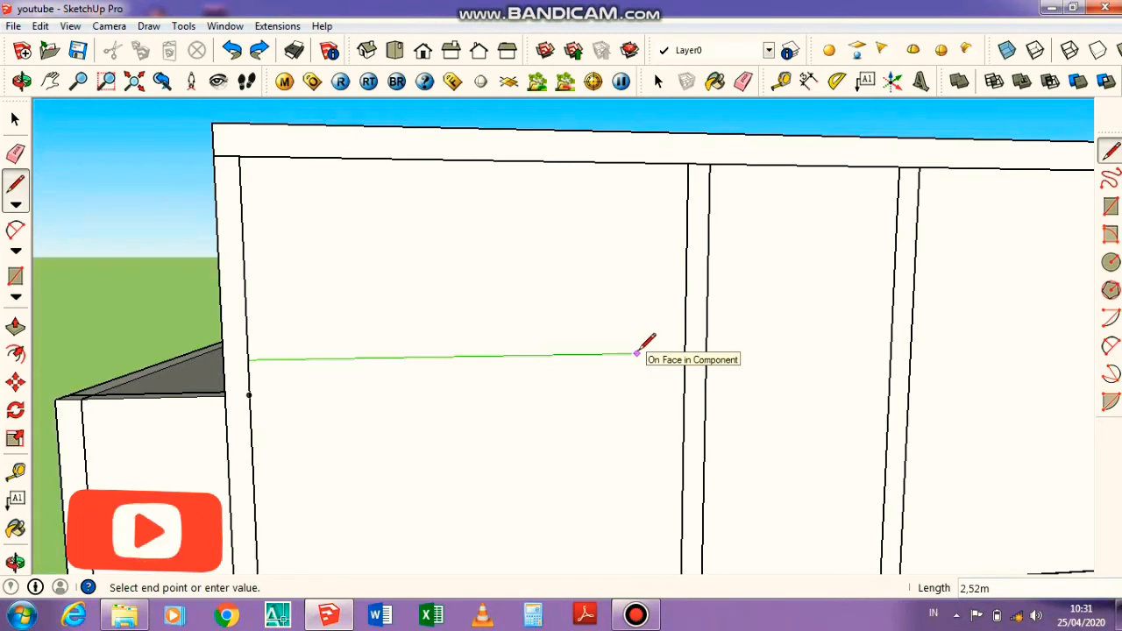
{"action": "left_click", "coordinate": [637, 353]}
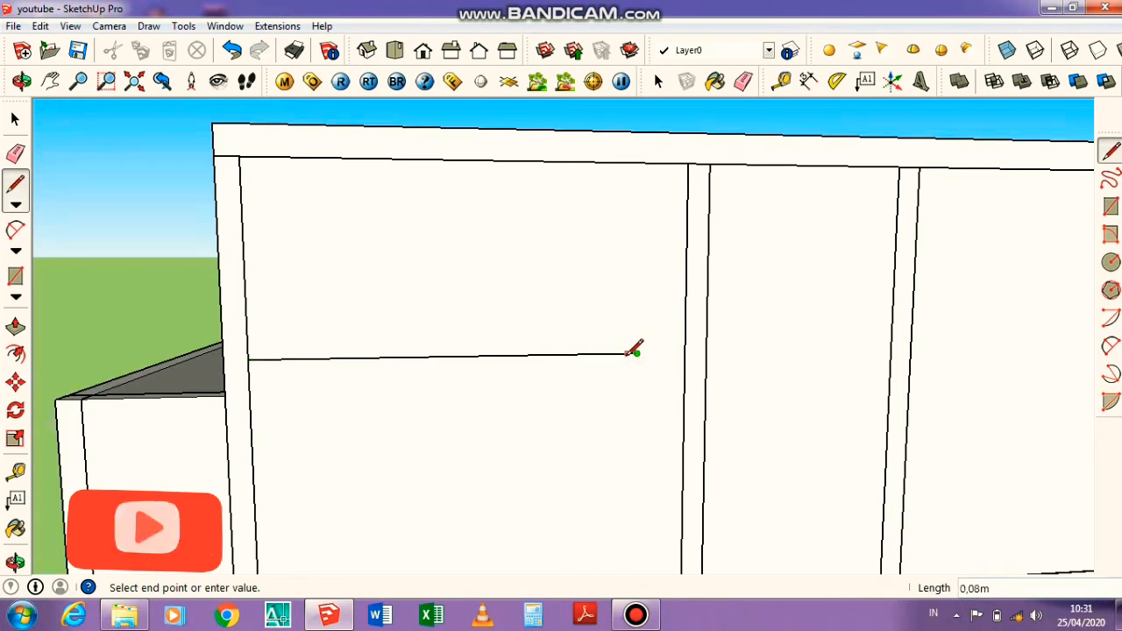
{"action": "key", "text": "b"}
{"action": "left_click", "coordinate": [225, 188]}
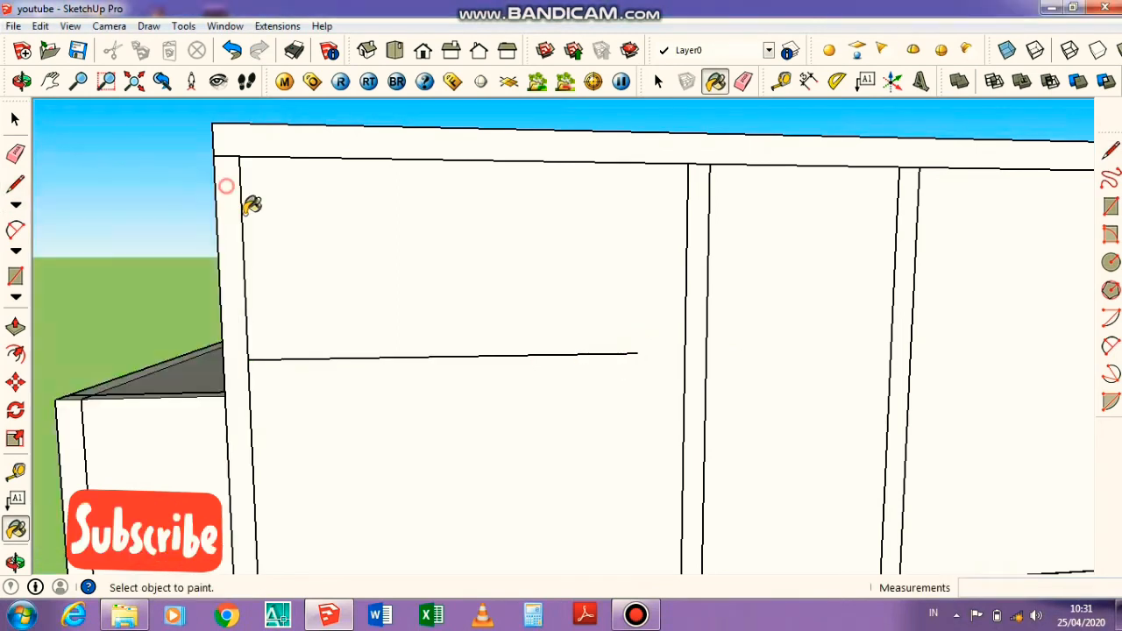
Rotate the horizontal line by 30 degrees in the side wall's plane so it slopes upward toward the front
{"action": "key", "text": "space"}
{"action": "left_click", "coordinate": [399, 360]}
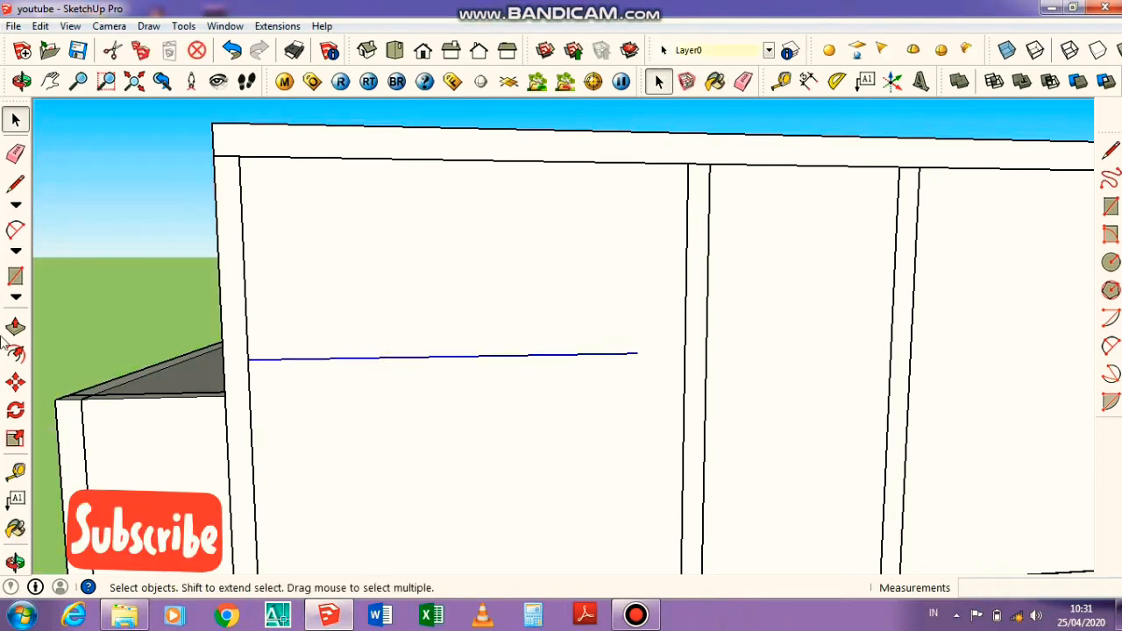
{"action": "left_click", "coordinate": [15, 409]}
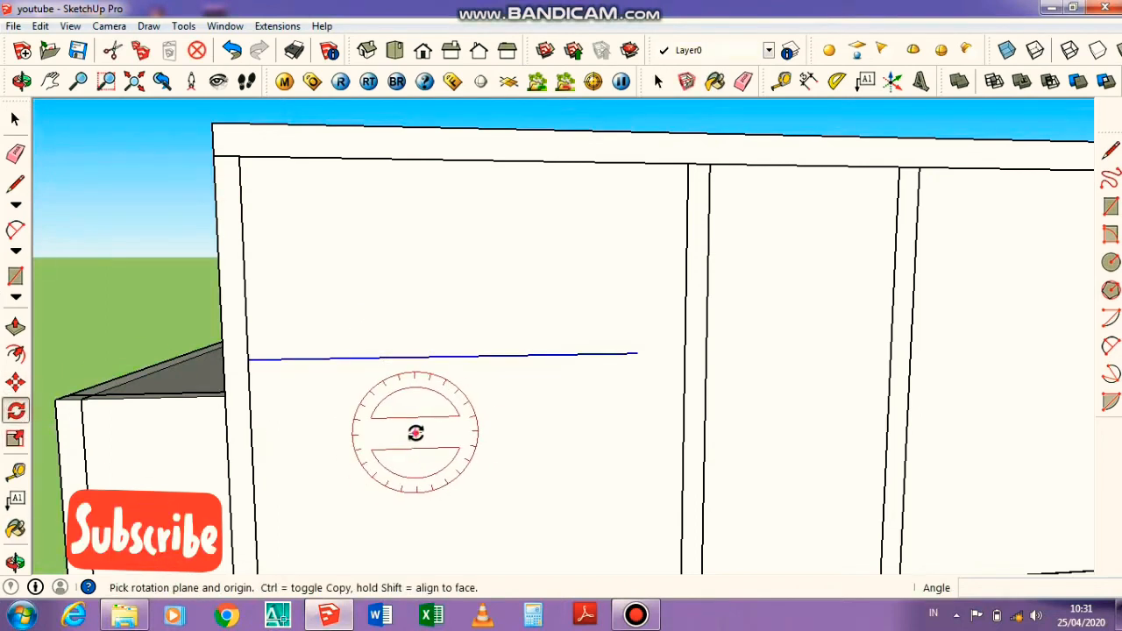
{"action": "left_click", "coordinate": [415, 433]}
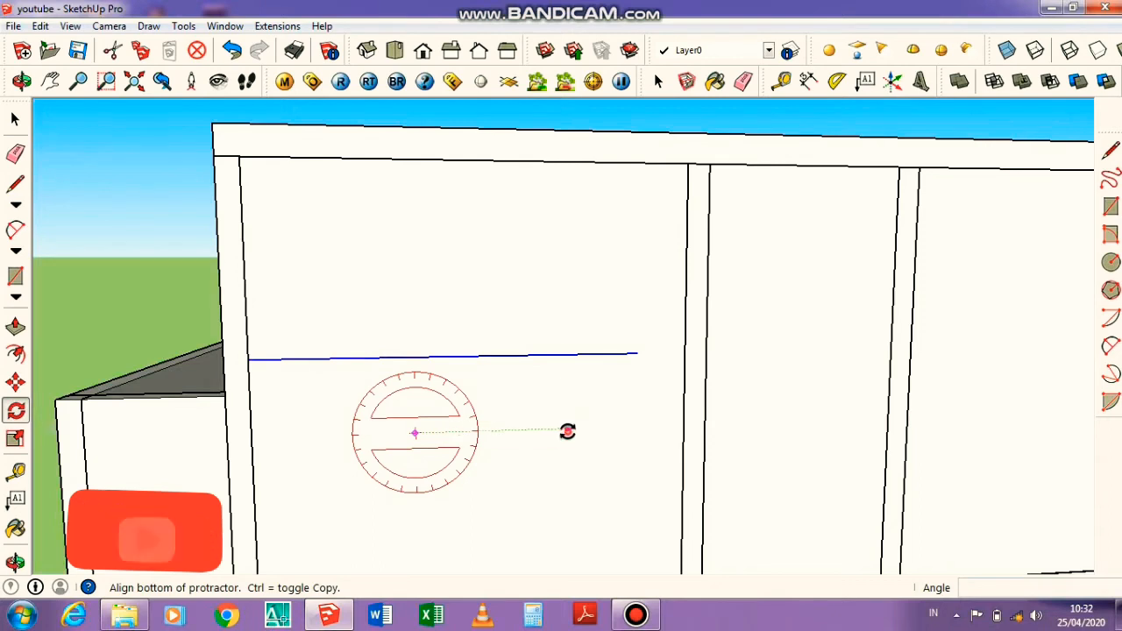
{"action": "left_click", "coordinate": [567, 430]}
{"action": "type", "text": "30"}
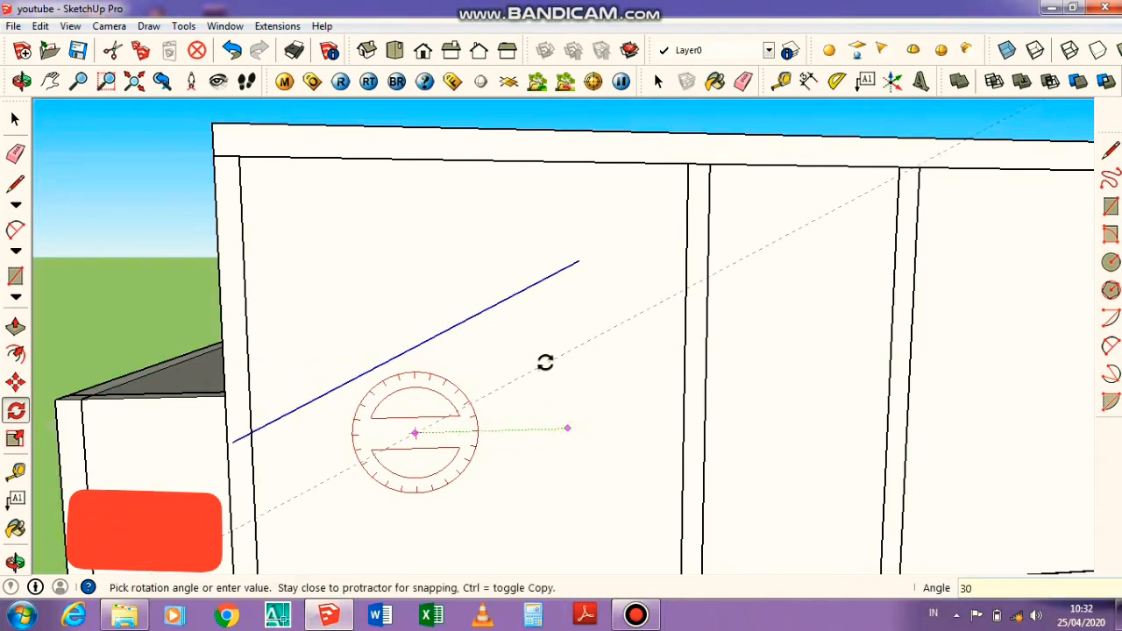
{"action": "key", "text": "Return"}
{"action": "key", "text": "space"}
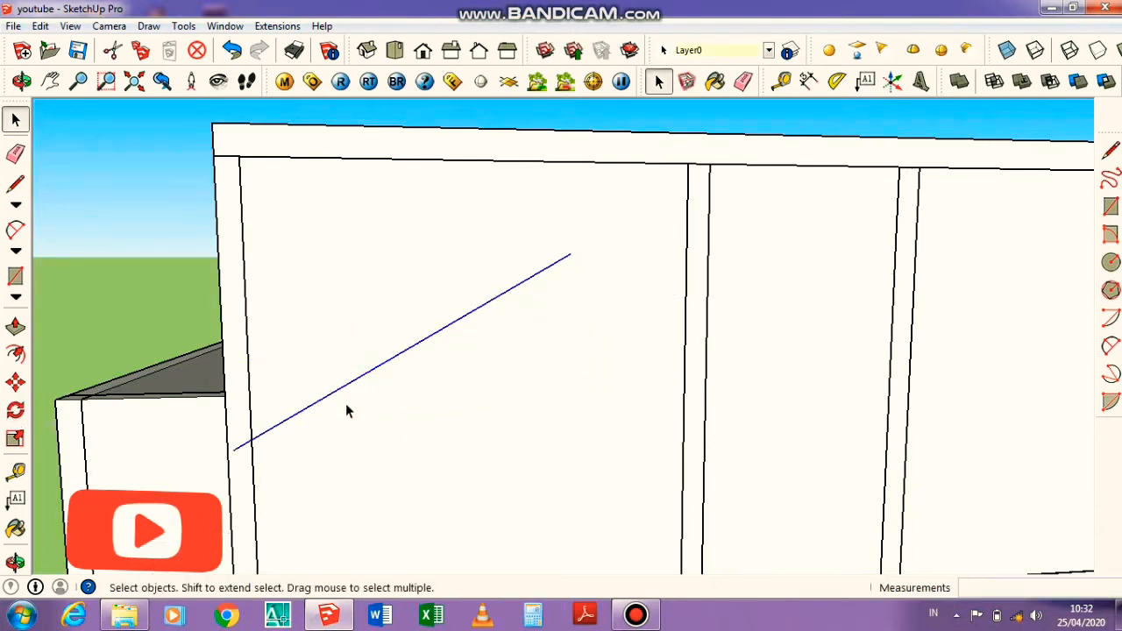
Move the sloped line so its lower end sits on the upper rear corner of the side wall's top beam
{"action": "key", "text": "m"}
{"action": "left_click", "coordinate": [235, 452]}
{"action": "scroll", "coordinate": [266, 454], "scroll_direction": "down", "scroll_amount": 2}
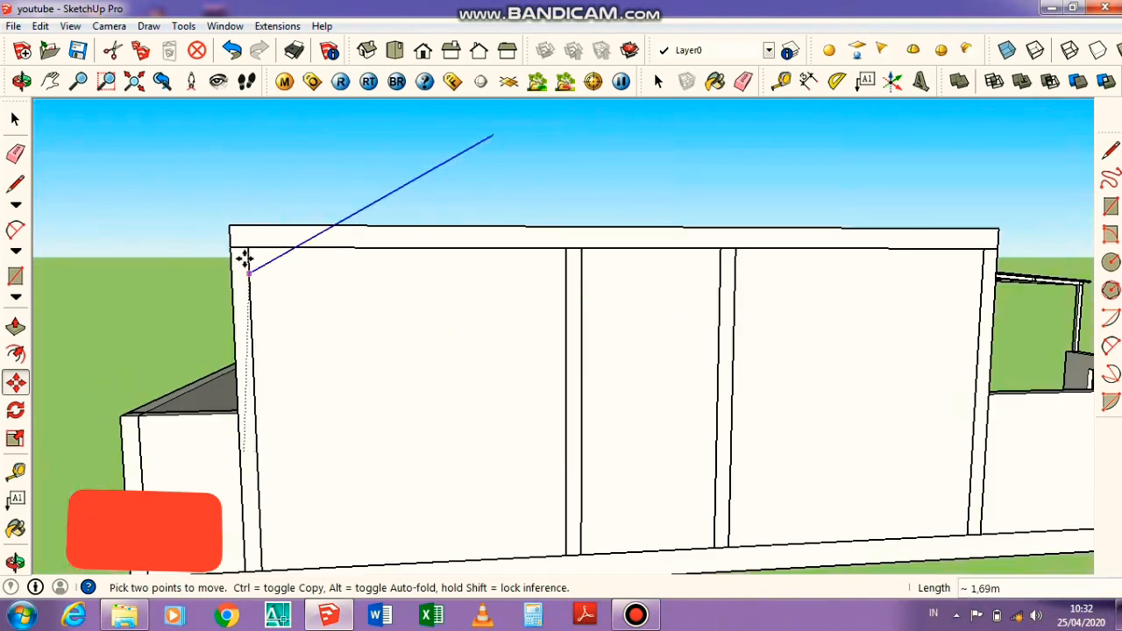
{"action": "left_click", "coordinate": [231, 225]}
{"action": "scroll", "coordinate": [264, 298], "scroll_direction": "down", "scroll_amount": 2}
{"action": "middle_click_drag", "start_coordinate": [426, 323], "coordinate": [433, 345]}
{"action": "scroll", "coordinate": [386, 211], "scroll_direction": "up", "scroll_amount": 2}
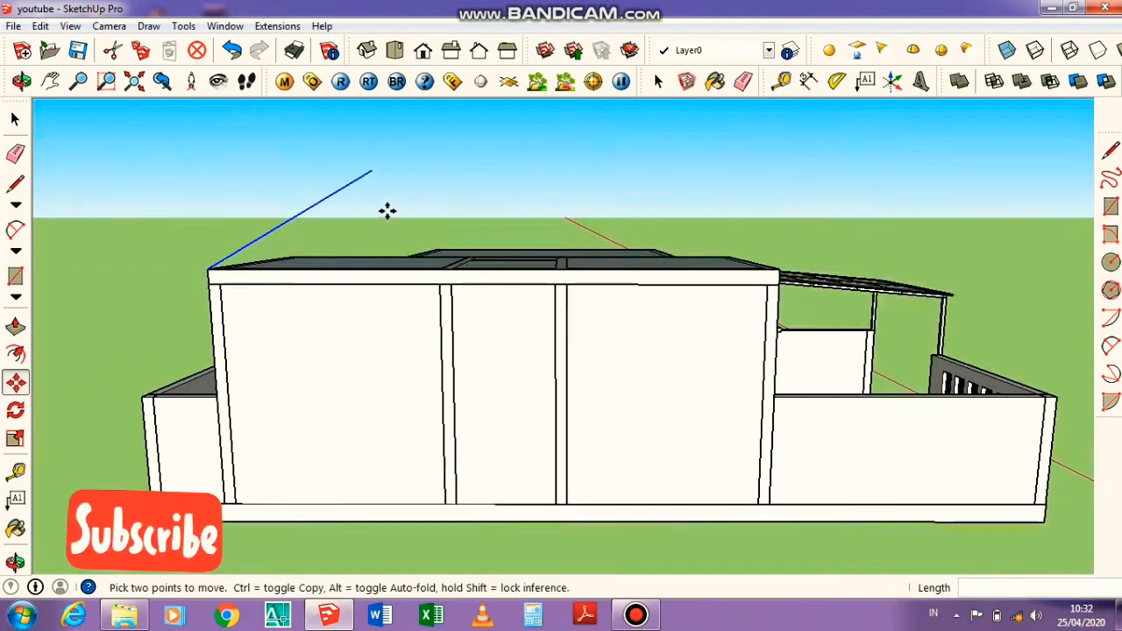
{"action": "key", "text": "space"}
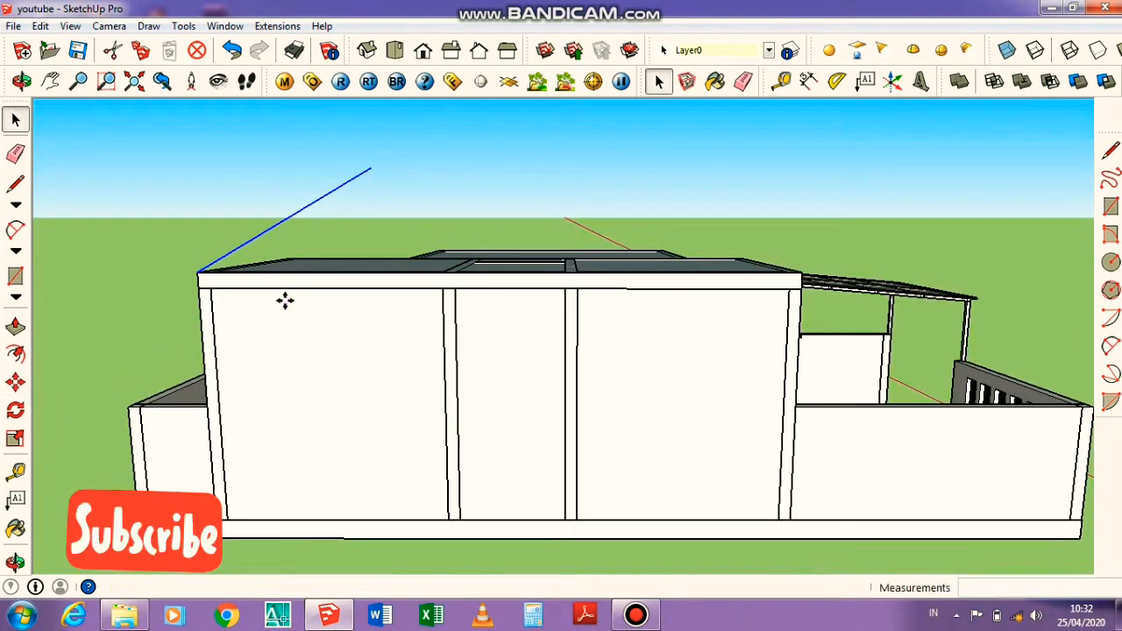
Draw a second horizontal line freely on the rear bay of the side wall
{"action": "key", "text": "l"}
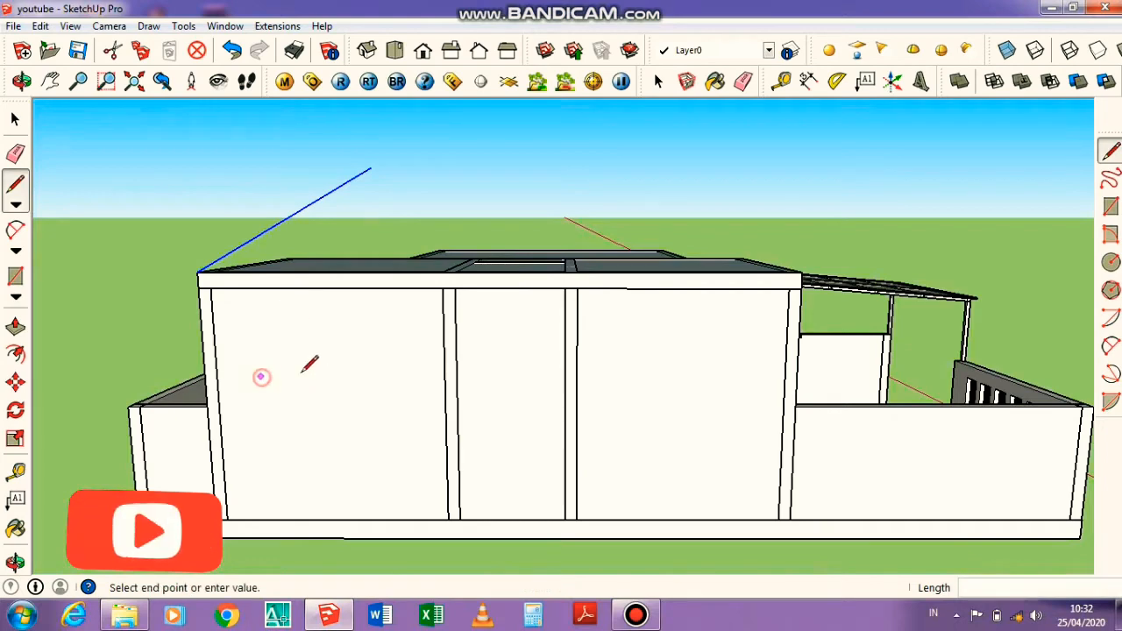
{"action": "left_click", "coordinate": [401, 377]}
{"action": "key", "text": "space"}
Rotate the second line by 30 degrees in the wall's plane so it slopes downward toward the front
{"action": "left_click", "coordinate": [331, 377]}
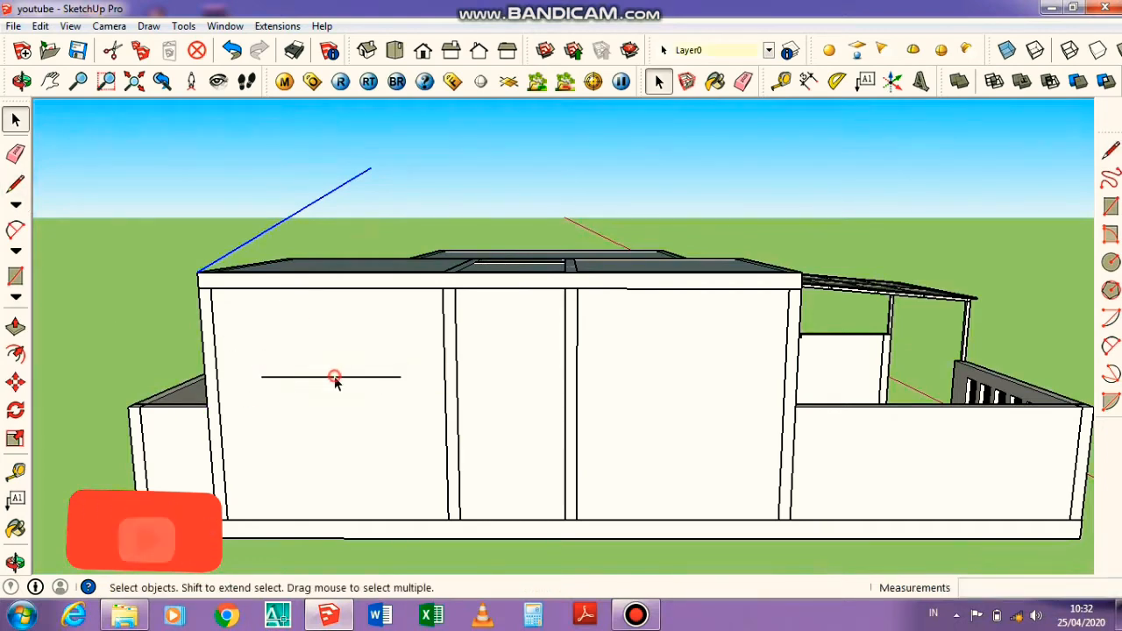
{"action": "left_click", "coordinate": [15, 409]}
{"action": "scroll", "coordinate": [310, 401], "scroll_direction": "up", "scroll_amount": 3}
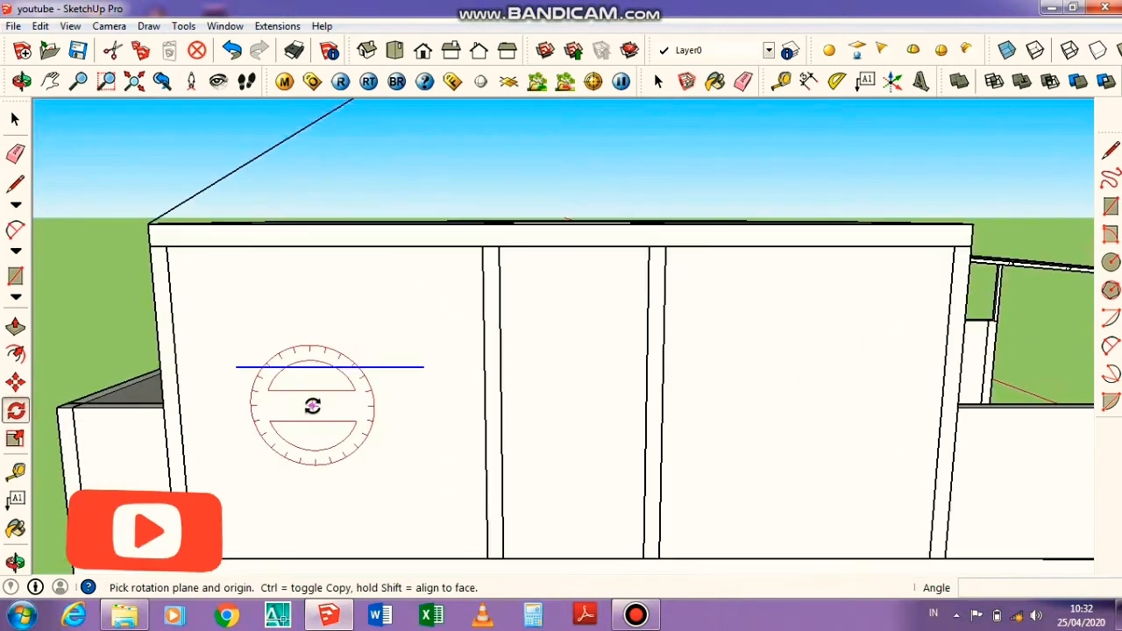
{"action": "left_click", "coordinate": [313, 405]}
{"action": "left_click", "coordinate": [377, 405]}
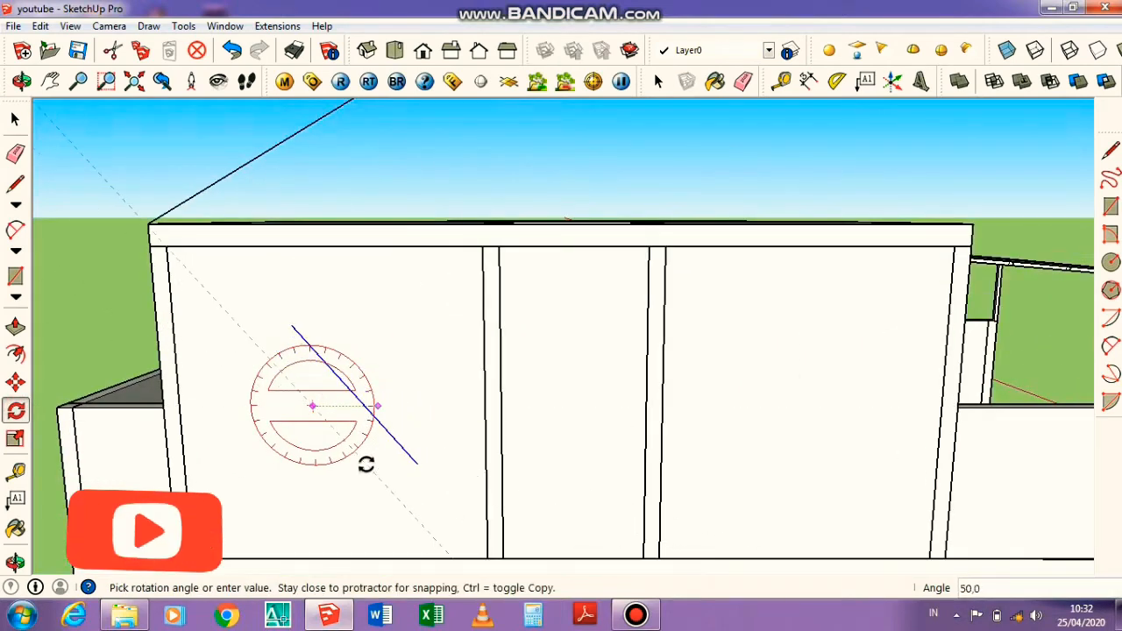
{"action": "left_click", "coordinate": [379, 436]}
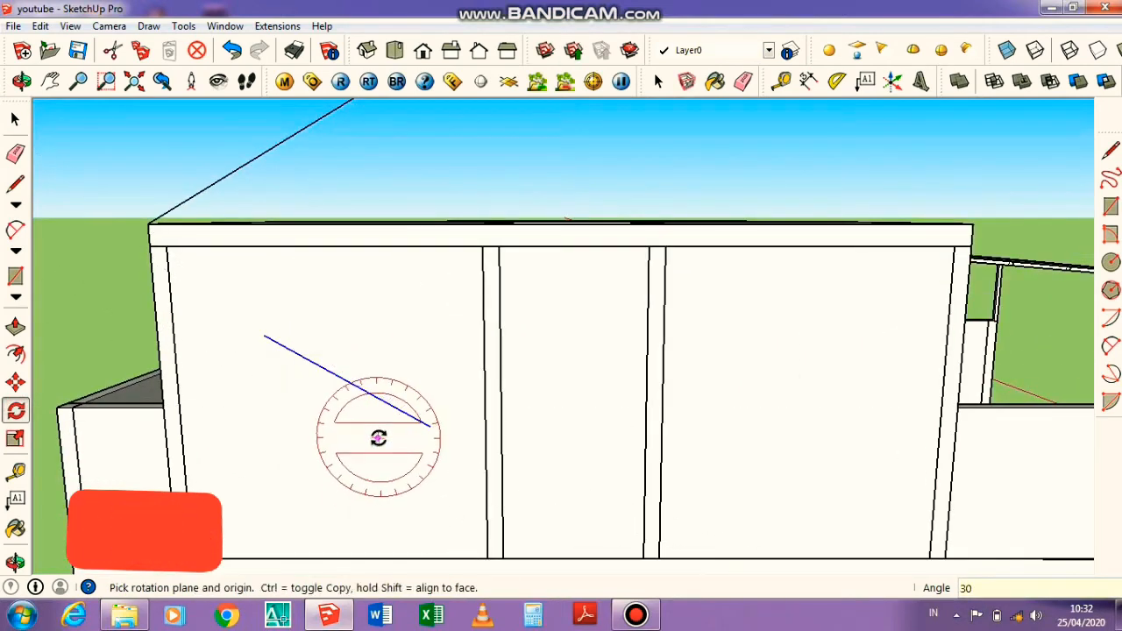
{"action": "key", "text": "space"}
Move the second sloped line so its lower end sits on the top beam's upper front corner
{"action": "key", "text": "m"}
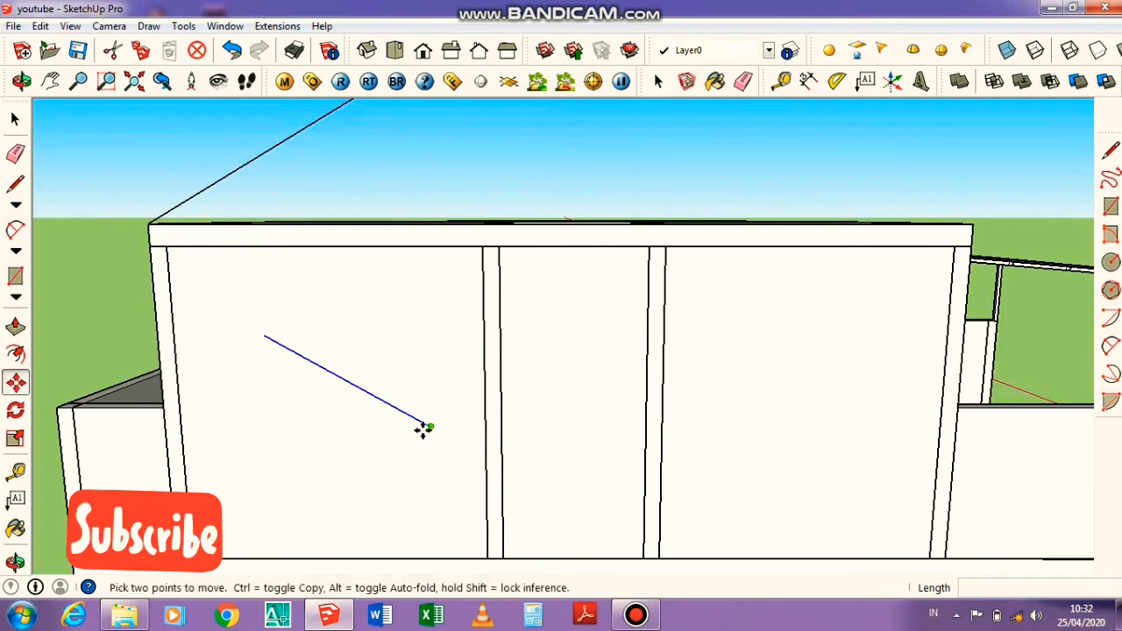
{"action": "left_click", "coordinate": [426, 428]}
{"action": "scroll", "coordinate": [413, 433], "scroll_direction": "down", "scroll_amount": 3}
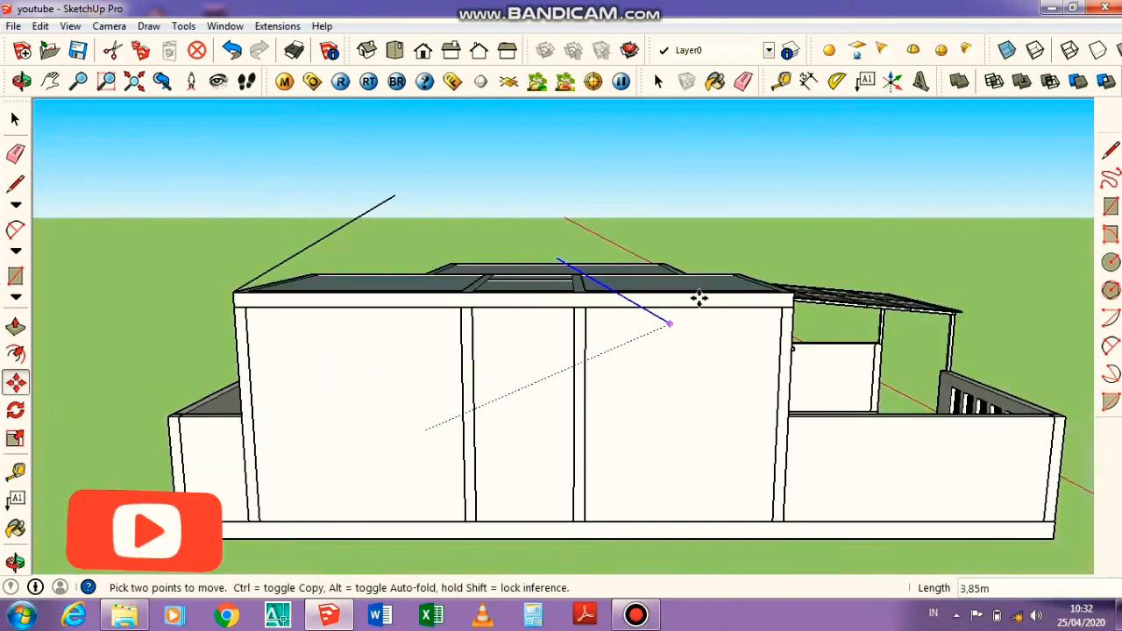
{"action": "left_click", "coordinate": [779, 297]}
Extend the front sloped line from its upper end with a line about 3.41 m long in the same direction
{"action": "mouse_move", "coordinate": [410, 281]}
{"action": "middle_mouse_down"}
{"action": "mouse_move", "coordinate": [493, 231]}
{"action": "mouse_move", "coordinate": [371, 216]}
{"action": "middle_mouse_up"}
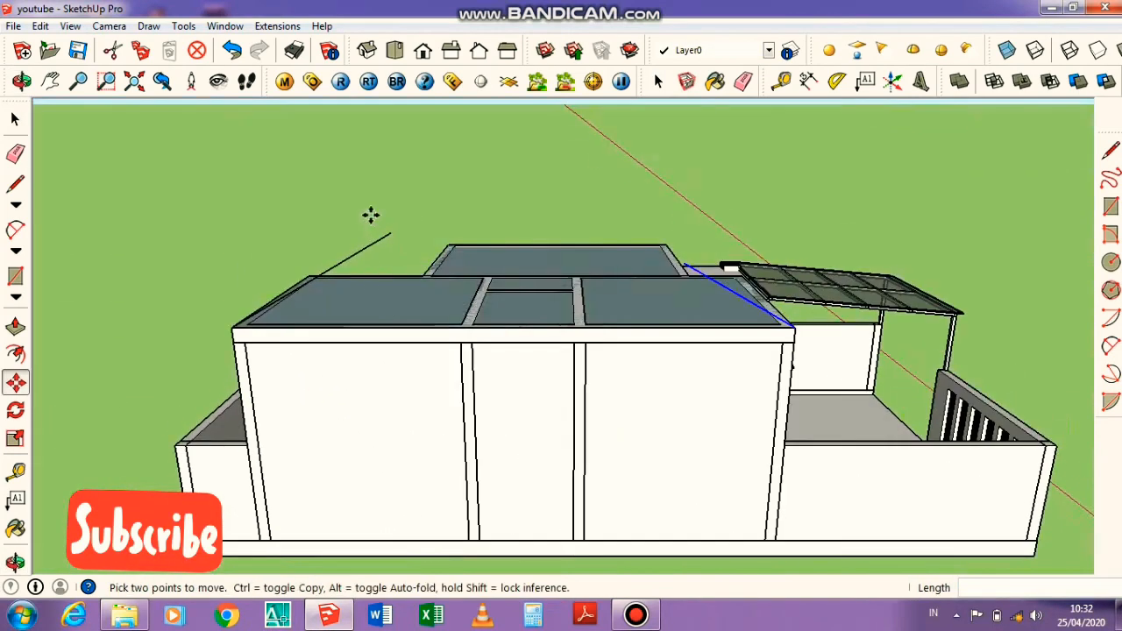
{"action": "scroll", "coordinate": [391, 240], "scroll_direction": "up", "scroll_amount": 1}
{"action": "key", "text": "l"}
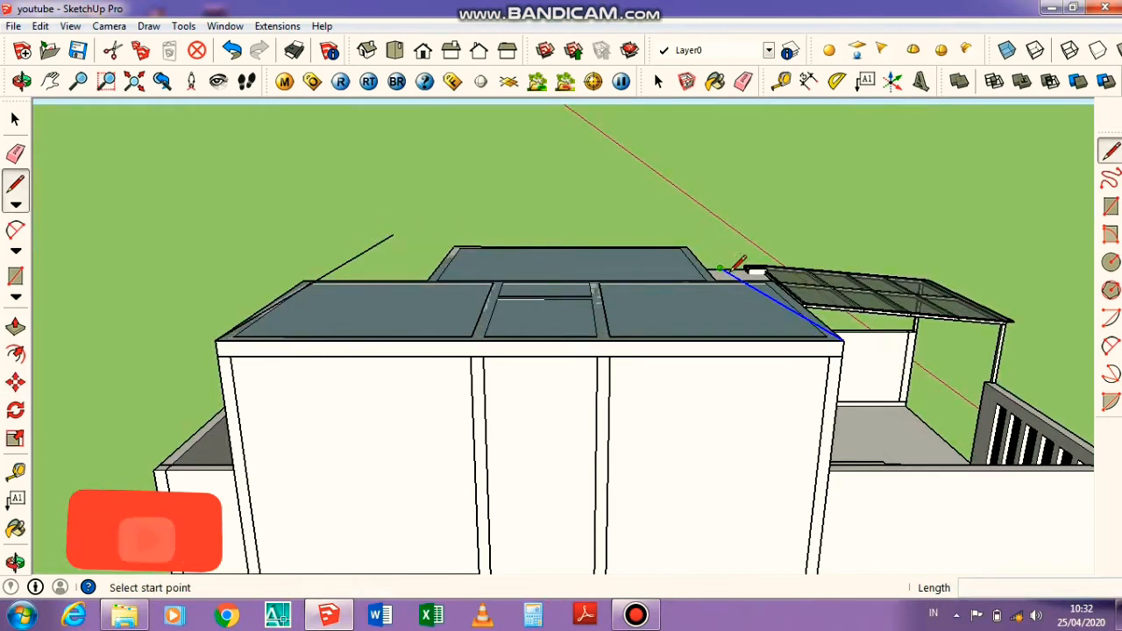
{"action": "left_click", "coordinate": [720, 269]}
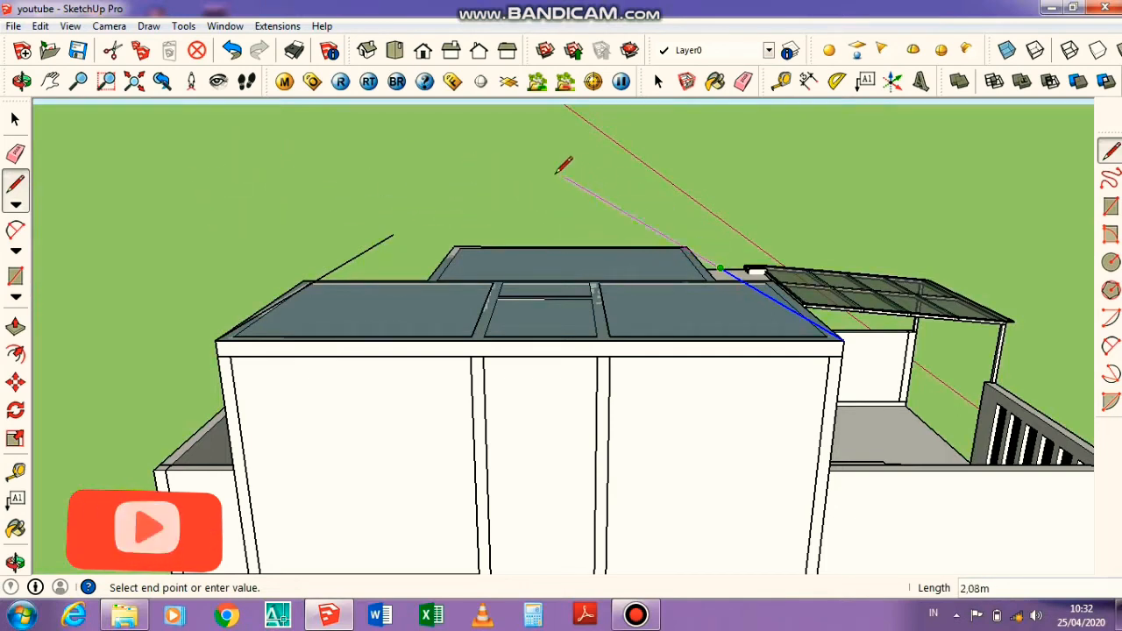
{"action": "left_click", "coordinate": [491, 134]}
{"action": "key", "text": "Escape"}
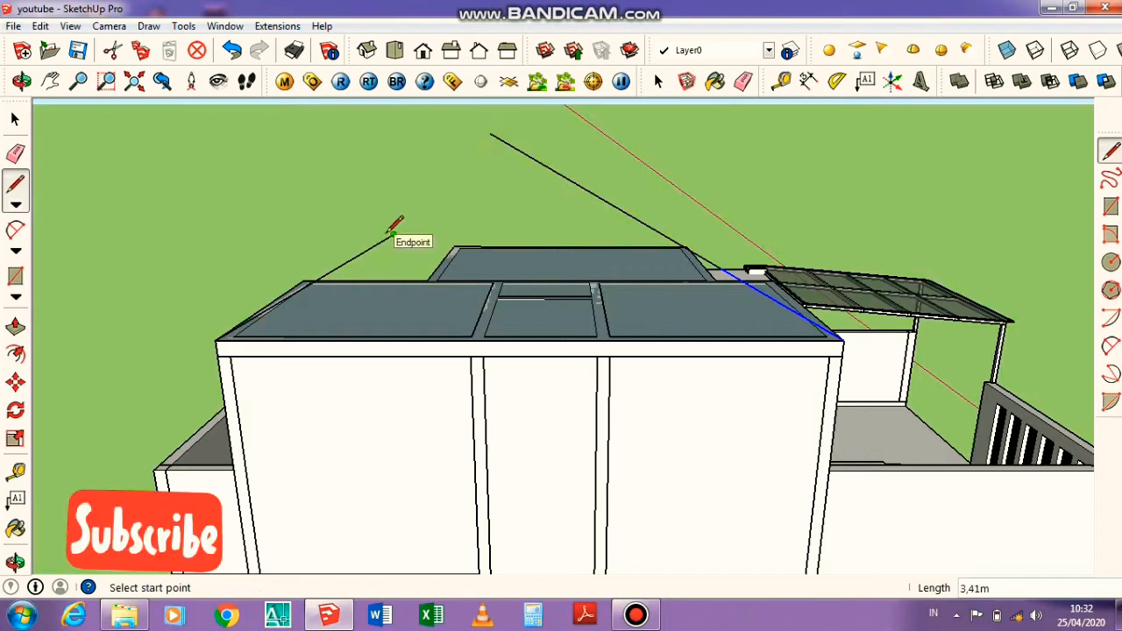
Extend the rear sloped line until it meets the front one, then erase both overhanging ends at the peak
{"action": "left_click", "coordinate": [392, 231]}
{"action": "left_click", "coordinate": [529, 155]}
{"action": "key", "text": "f"}
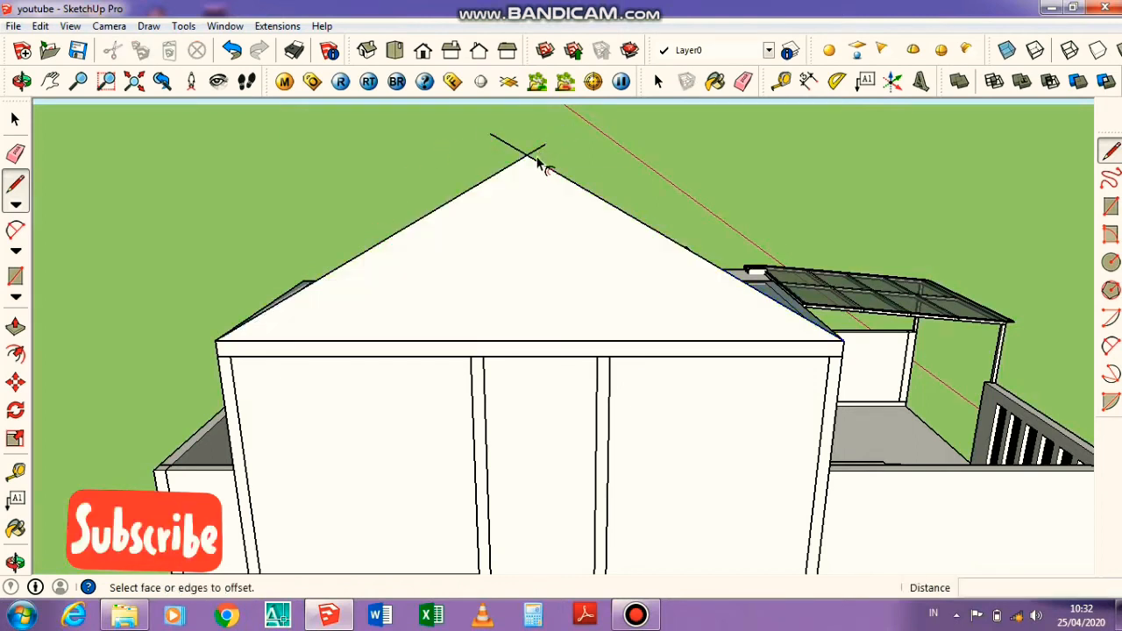
{"action": "key", "text": "e"}
{"action": "left_click", "coordinate": [526, 146]}
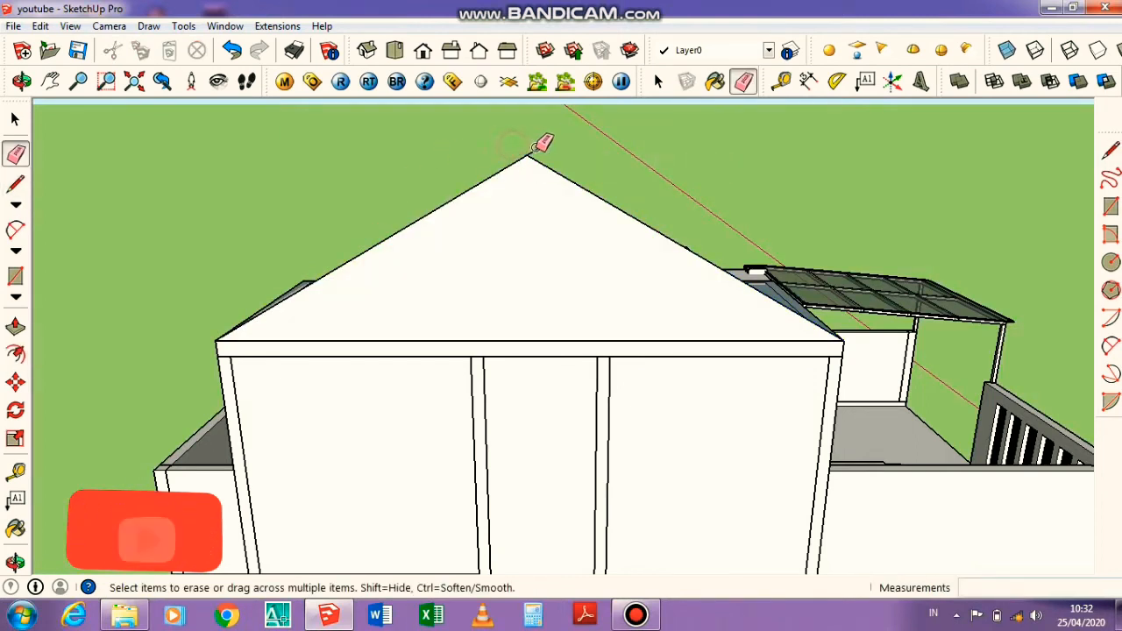
{"action": "left_click", "coordinate": [538, 148]}
Group the triangular gable face together with its edges
{"action": "key", "text": "space"}
{"action": "left_click", "coordinate": [509, 206]}
{"action": "right_click", "coordinate": [508, 206]}
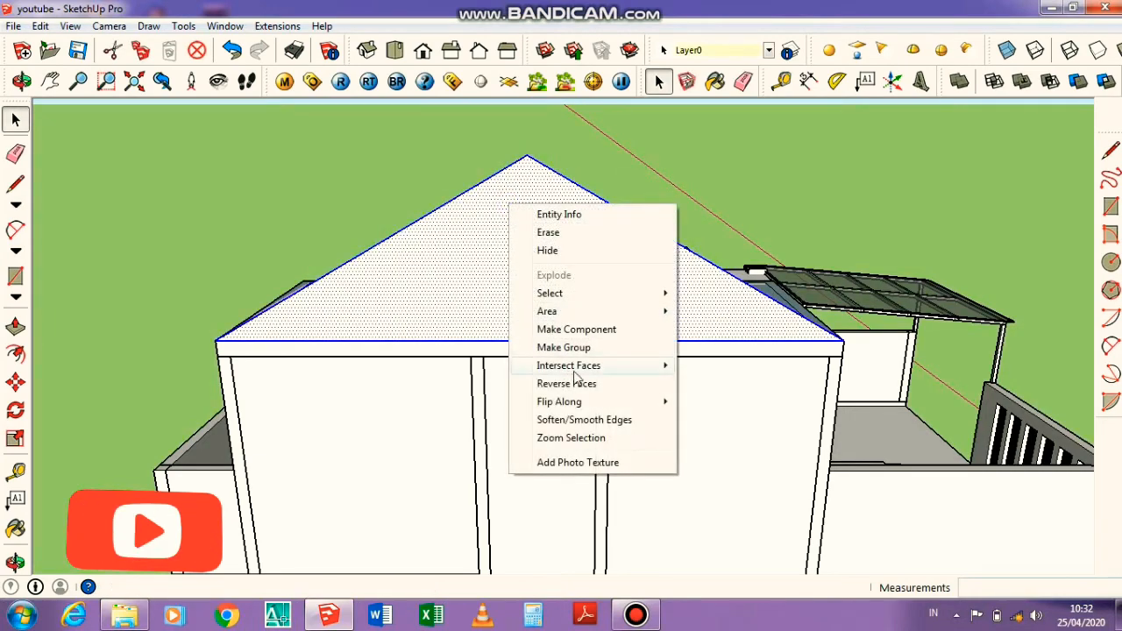
{"action": "left_click", "coordinate": [589, 348]}
Move the gable group 0.2 m straight up along the blue axis
{"action": "middle_click_drag", "start_coordinate": [569, 339], "coordinate": [500, 299]}
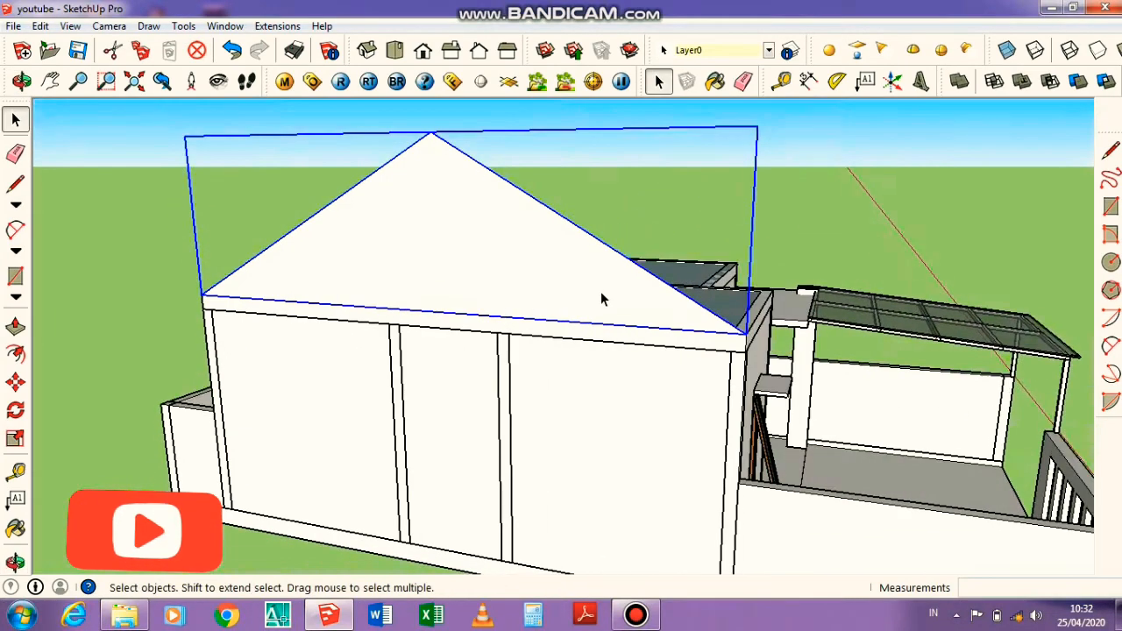
{"action": "scroll", "coordinate": [601, 293], "scroll_direction": "up", "scroll_amount": 2}
{"action": "middle_click_drag", "start_coordinate": [684, 321], "coordinate": [637, 306]}
{"action": "scroll", "coordinate": [637, 310], "scroll_direction": "down", "scroll_amount": 4}
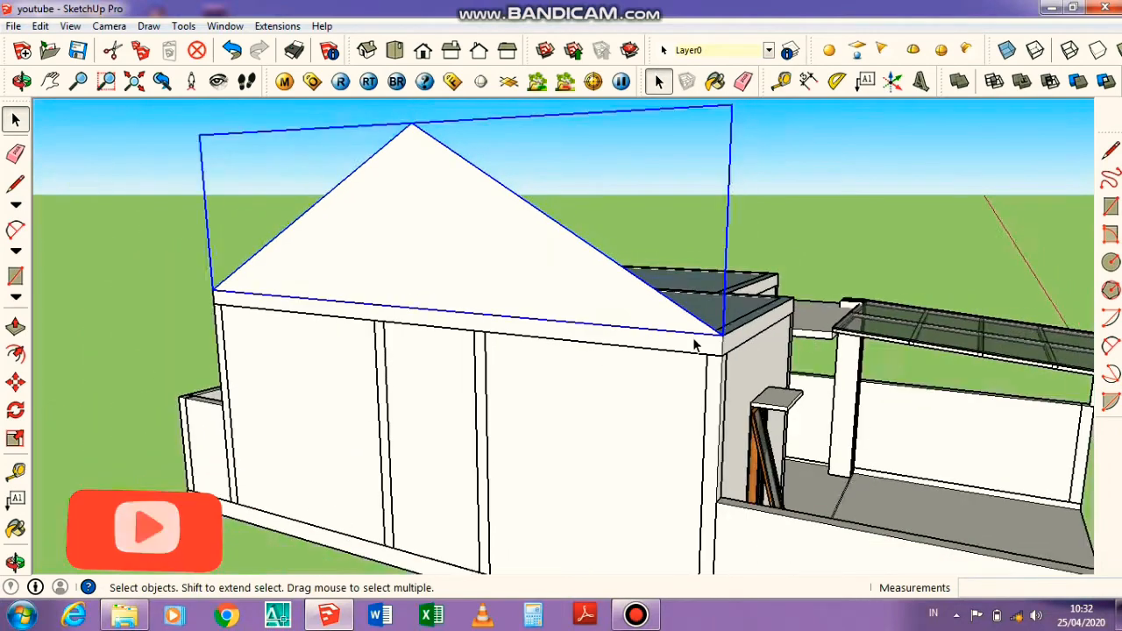
{"action": "scroll", "coordinate": [532, 239], "scroll_direction": "up", "scroll_amount": 3}
{"action": "middle_click_drag", "start_coordinate": [733, 330], "coordinate": [682, 313]}
{"action": "scroll", "coordinate": [642, 301], "scroll_direction": "up", "scroll_amount": 2}
{"action": "scroll", "coordinate": [790, 383], "scroll_direction": "up", "scroll_amount": 1}
{"action": "key", "text": "m"}
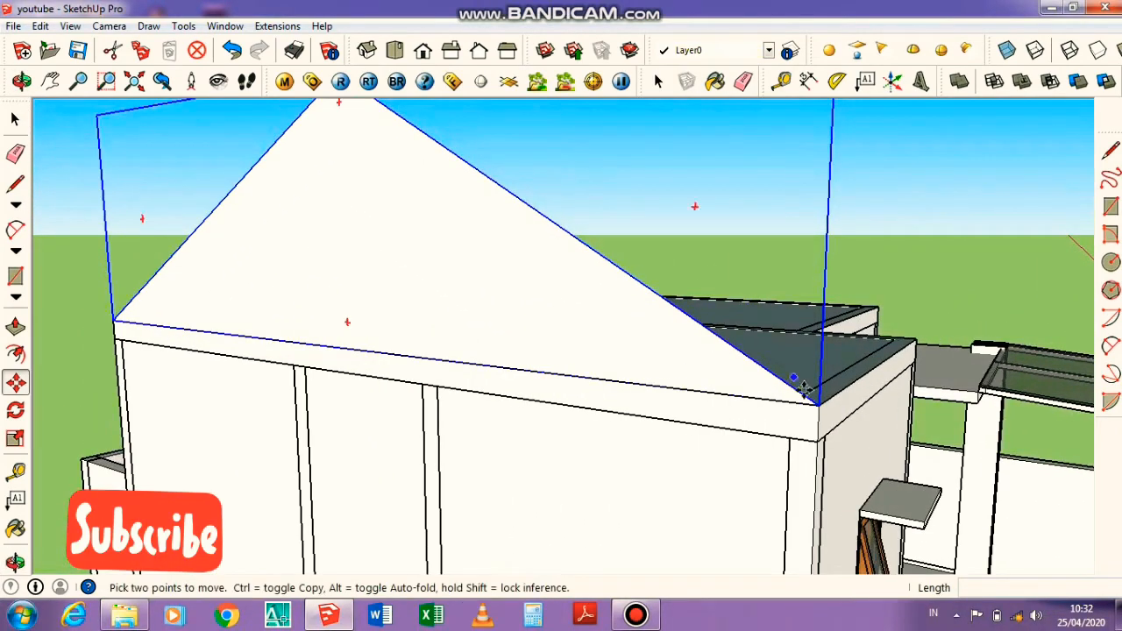
{"action": "left_click", "coordinate": [814, 398]}
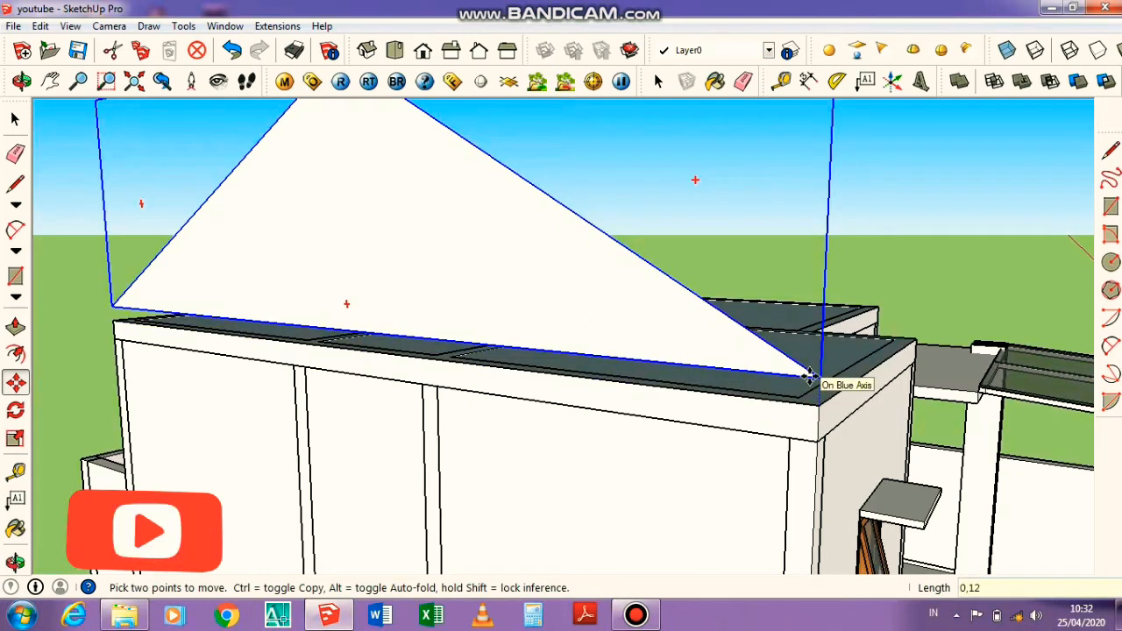
{"action": "key", "text": "Return"}
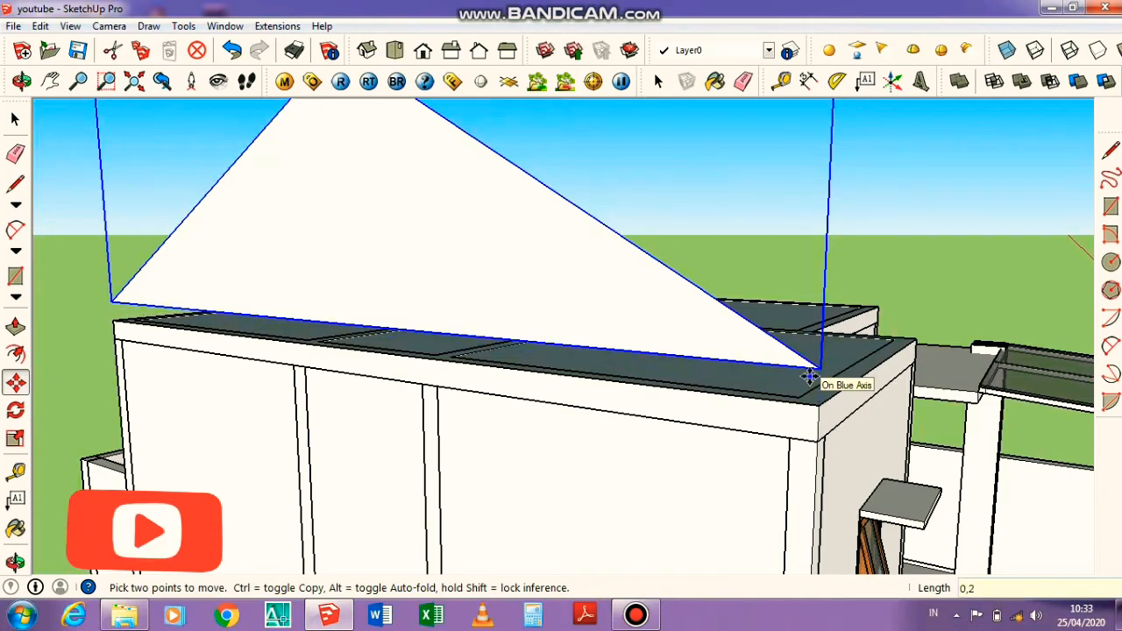
Inside the group, extrude the gable triangle 3.15 m to the building block's opposite corner
{"action": "middle_click_drag", "start_coordinate": [814, 378], "coordinate": [509, 416]}
{"action": "key", "text": "space"}
{"action": "left_click", "coordinate": [341, 258]}
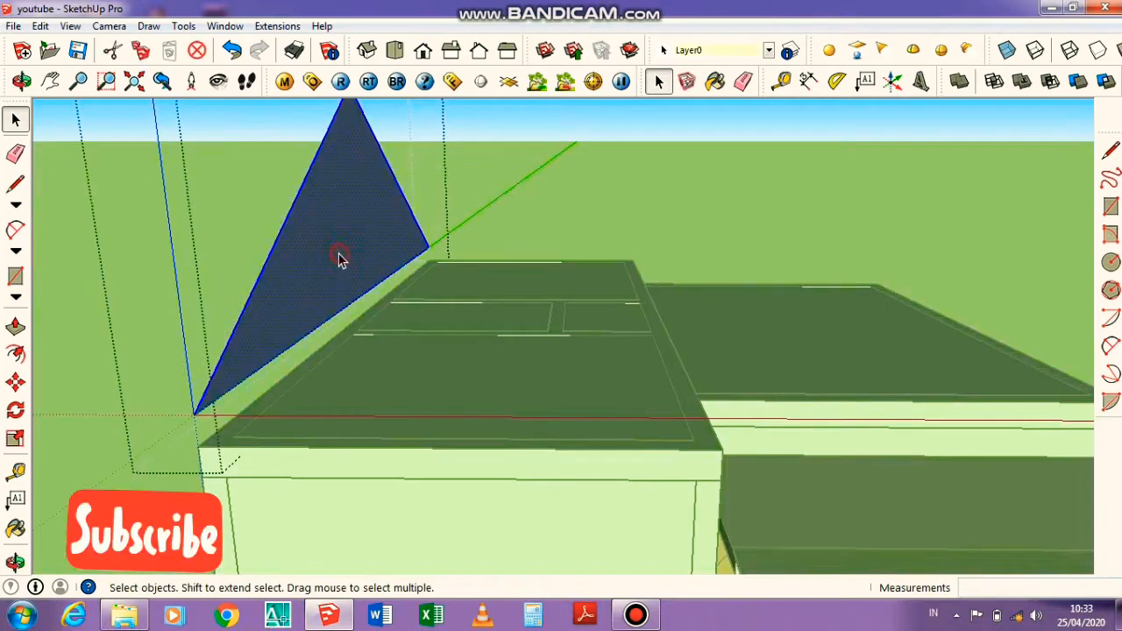
{"action": "key", "text": "p"}
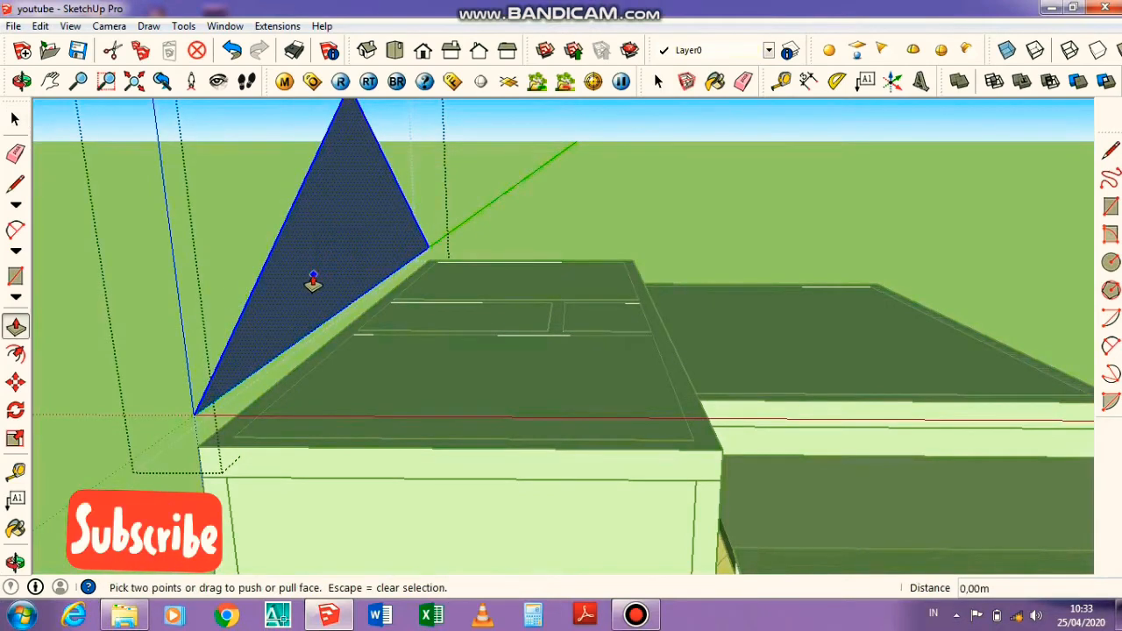
{"action": "left_click", "coordinate": [313, 280]}
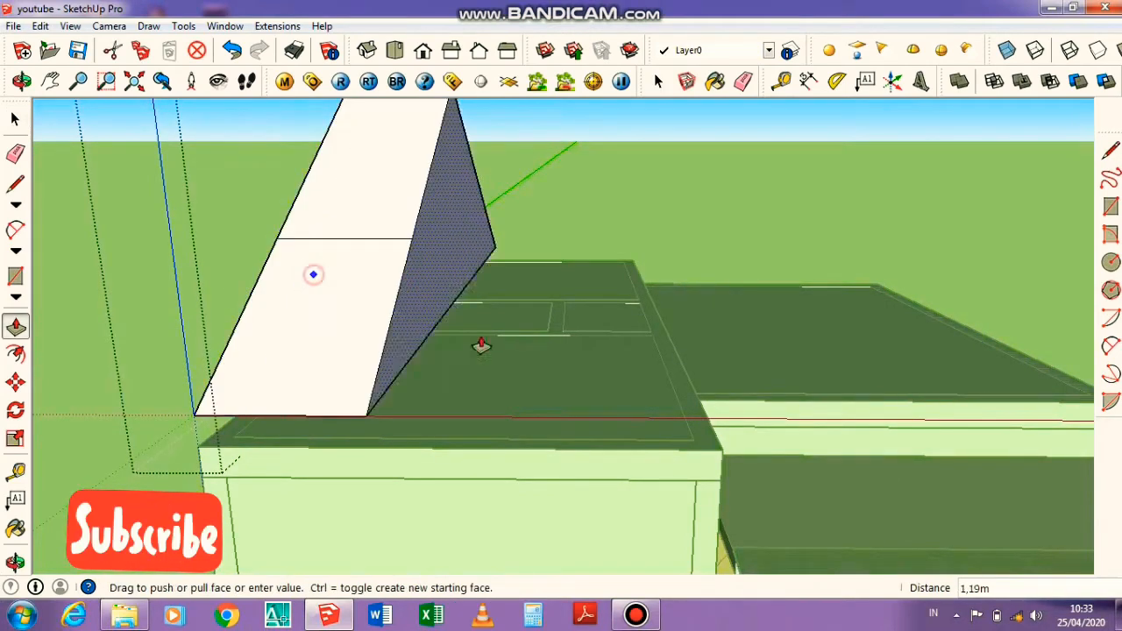
{"action": "left_click", "coordinate": [722, 458]}
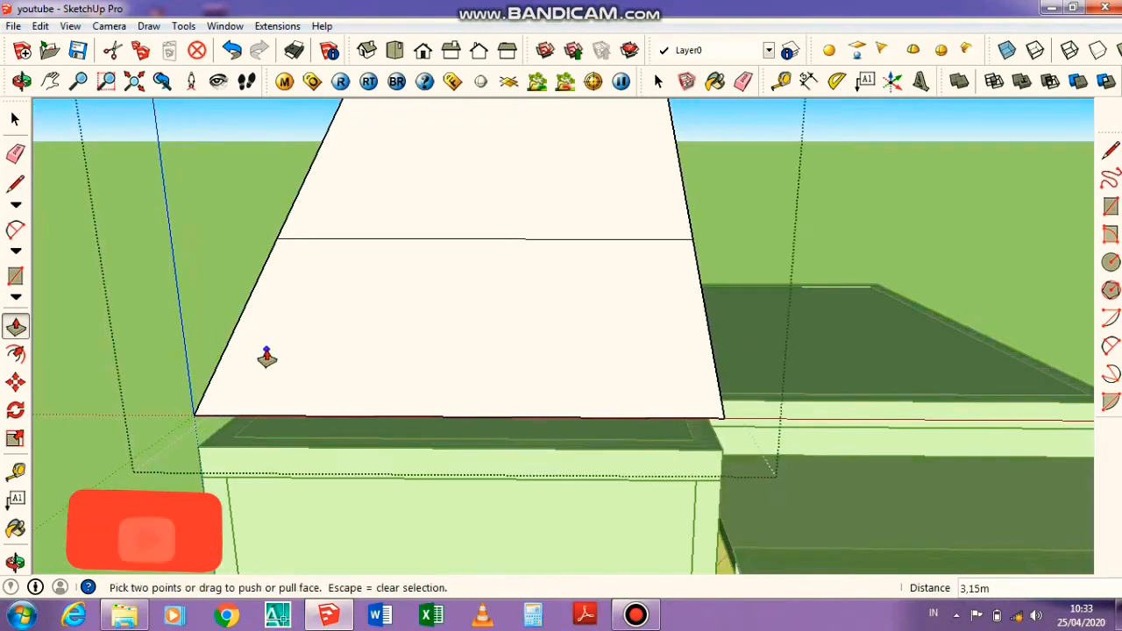
Extrude the underside of the roof volume down to the top edge of the wall's beam
{"action": "middle_click_drag", "start_coordinate": [268, 356], "coordinate": [548, 300]}
{"action": "scroll", "coordinate": [548, 299], "scroll_direction": "up", "scroll_amount": 2}
{"action": "key", "text": "space"}
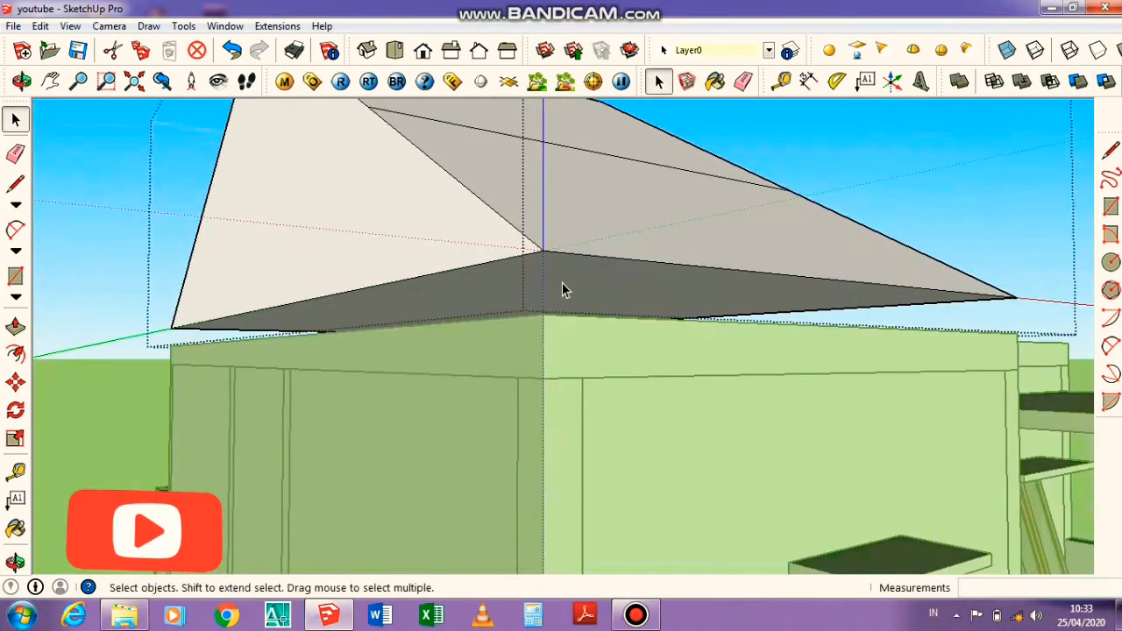
{"action": "left_click", "coordinate": [572, 280]}
{"action": "key", "text": "p"}
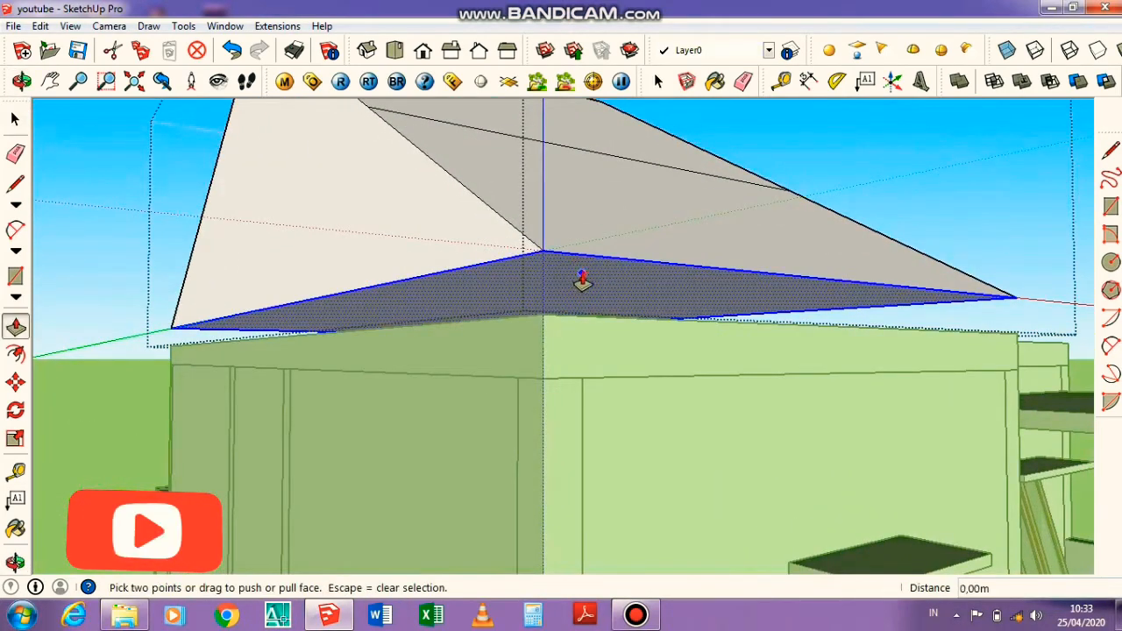
{"action": "left_click", "coordinate": [581, 278]}
{"action": "left_click", "coordinate": [536, 341]}
{"action": "mouse_move", "coordinate": [536, 341]}
{"action": "middle_mouse_down"}
{"action": "mouse_move", "coordinate": [409, 342]}
{"action": "mouse_move", "coordinate": [538, 409]}
{"action": "mouse_move", "coordinate": [501, 376]}
{"action": "mouse_move", "coordinate": [535, 352]}
{"action": "mouse_move", "coordinate": [534, 321]}
{"action": "middle_mouse_up"}
{"action": "key", "text": "space"}
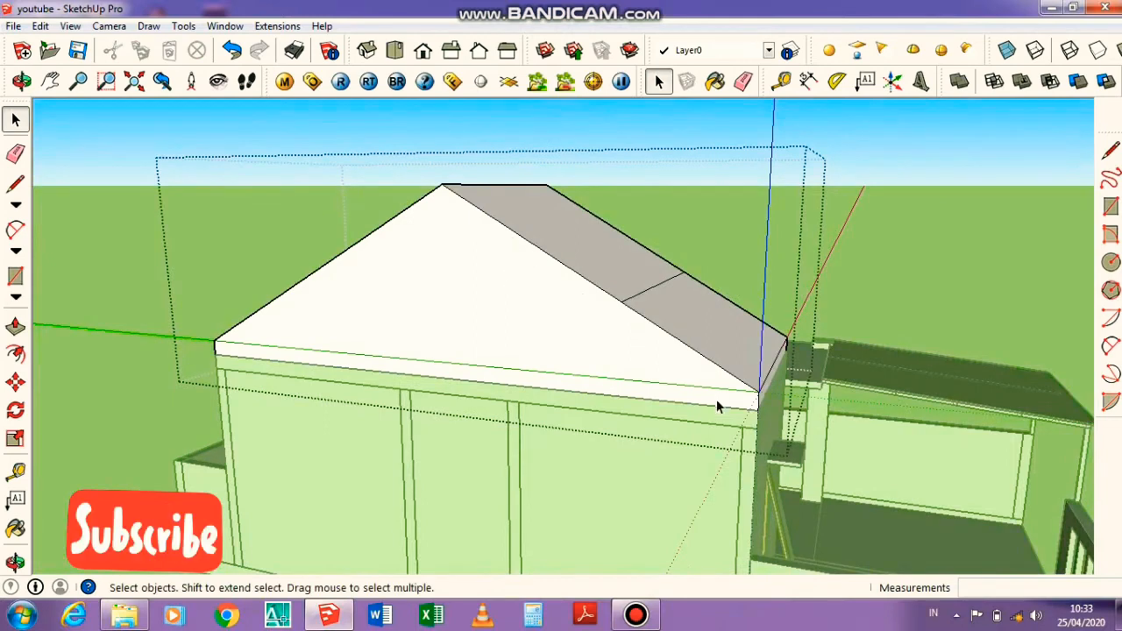
{"action": "triple_click", "coordinate": [515, 287]}
{"action": "left_click", "coordinate": [520, 293]}
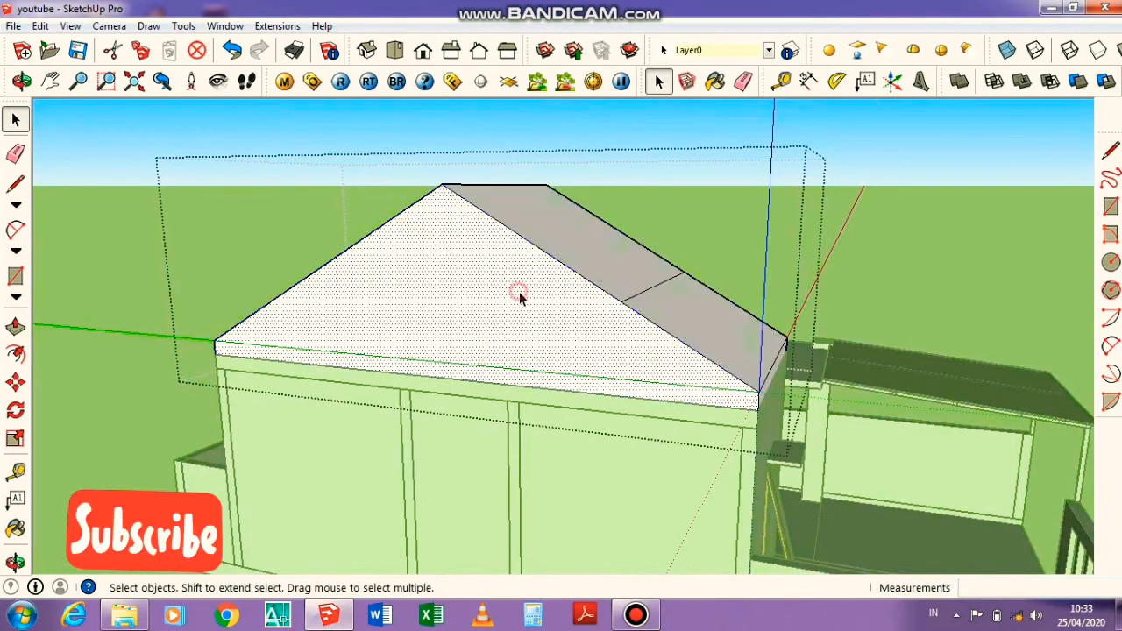
{"action": "key", "text": "l"}
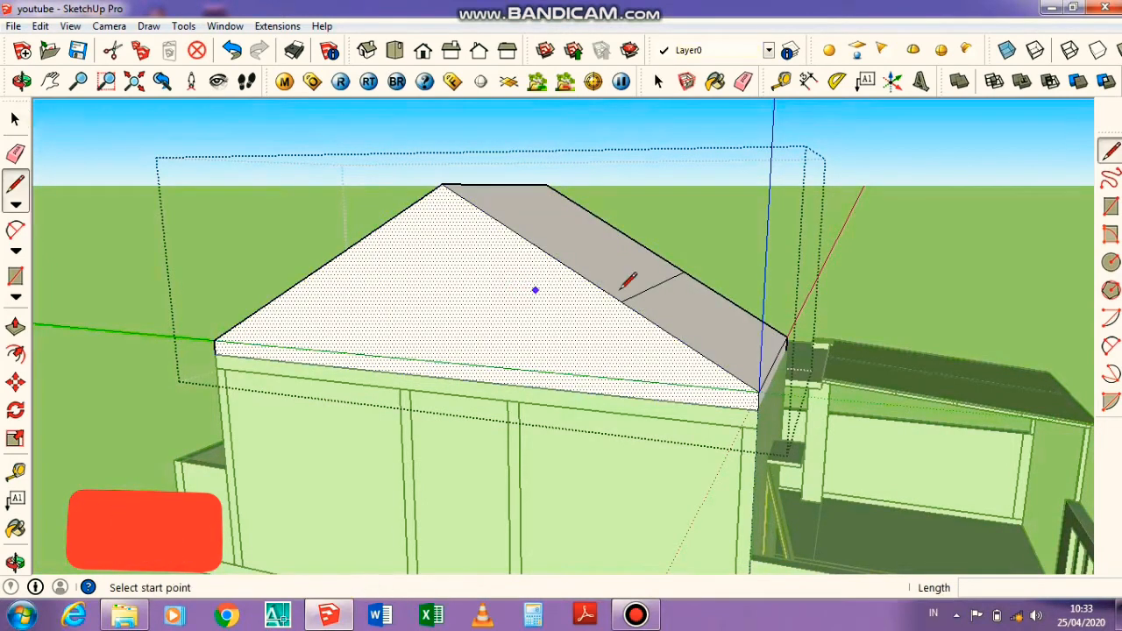
{"action": "key", "text": "space"}
Copy the front slope's lower edge segment down to the gable's bottom front corner and extend the copy up to the rear slope
{"action": "left_click", "coordinate": [694, 353]}
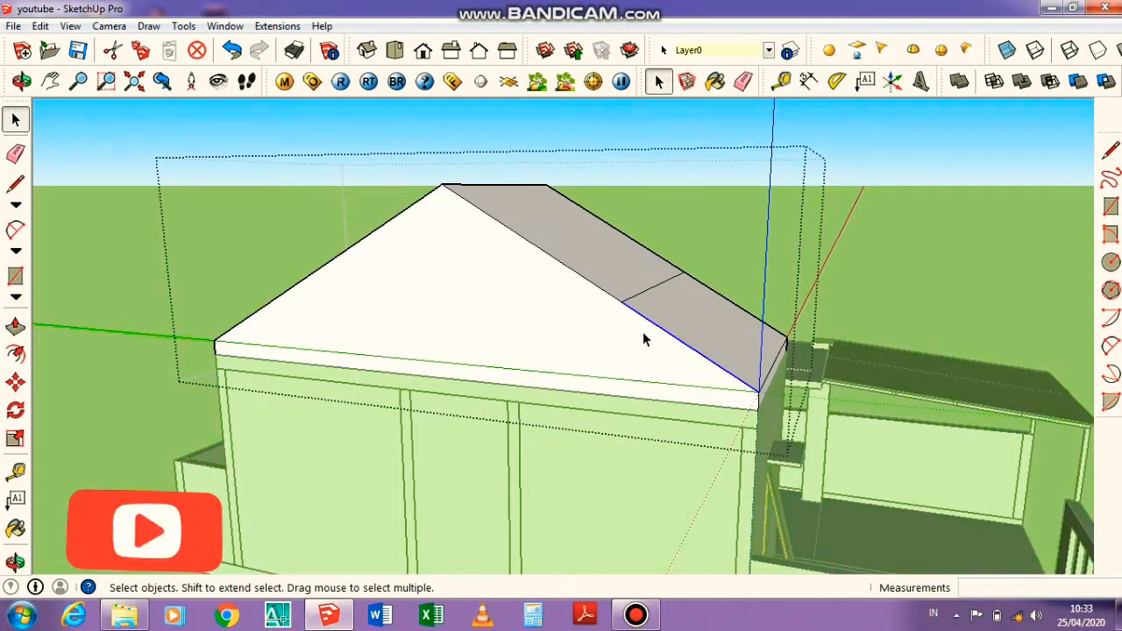
{"action": "key", "text": "m"}
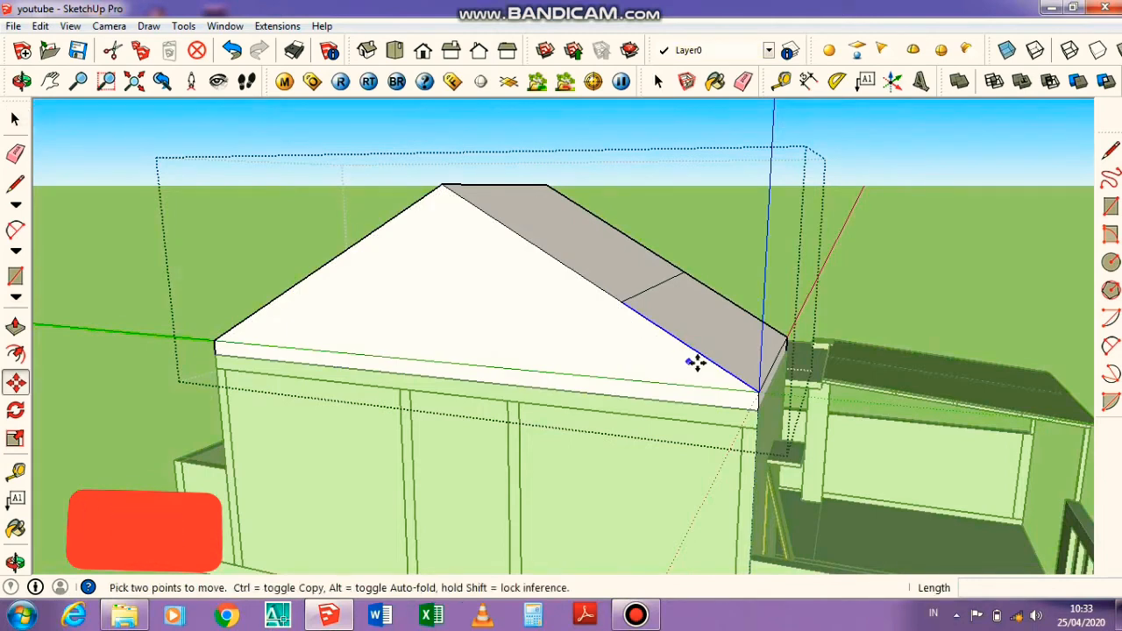
{"action": "left_click", "coordinate": [758, 394]}
{"action": "key", "text": "ctrl"}
{"action": "left_click", "coordinate": [758, 409]}
{"action": "key", "text": "l"}
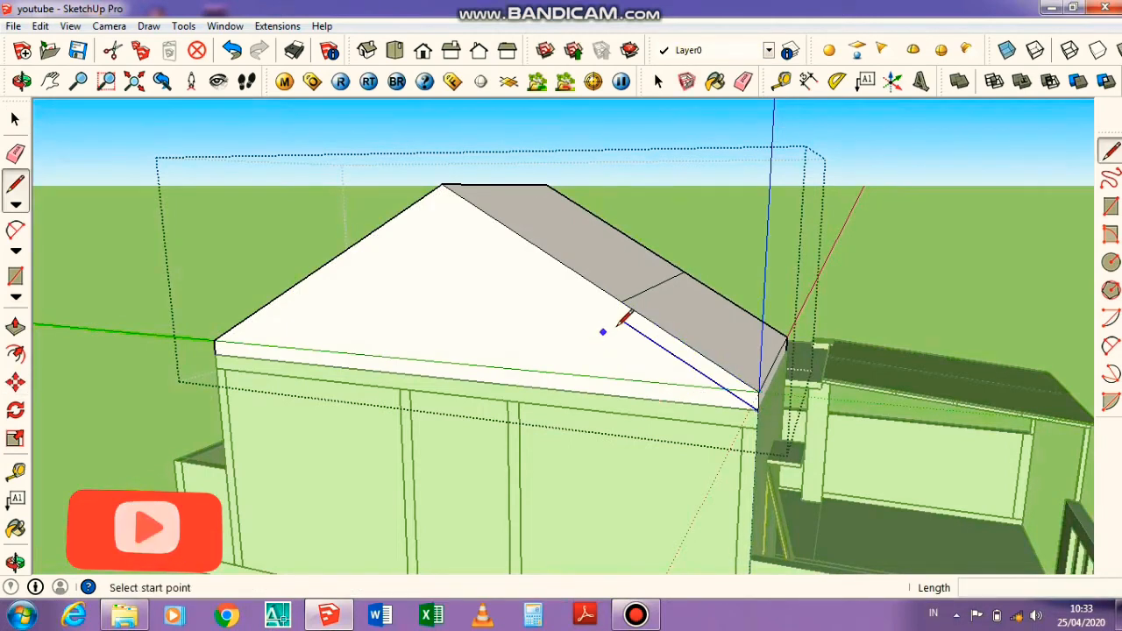
{"action": "left_click", "coordinate": [620, 322]}
{"action": "left_click", "coordinate": [438, 187]}
Copy the rear slope's lower edge segment 0.20 m down to the gable's bottom rear corner and extend it to the front inner line
{"action": "middle_click_drag", "start_coordinate": [326, 266], "coordinate": [286, 318]}
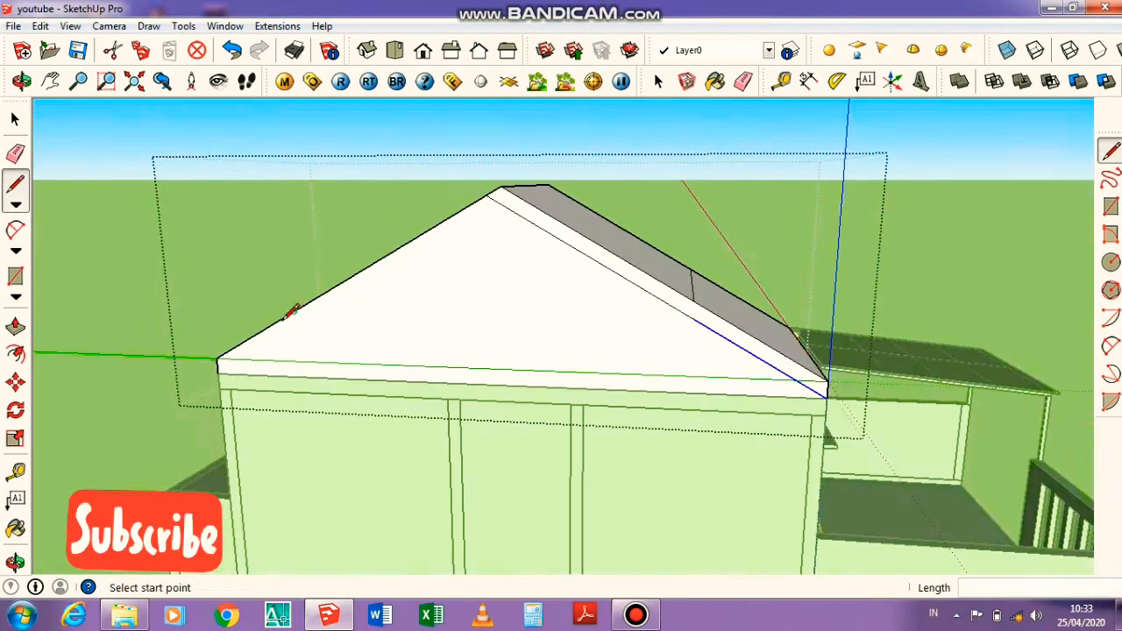
{"action": "key", "text": "space"}
{"action": "key", "text": "m"}
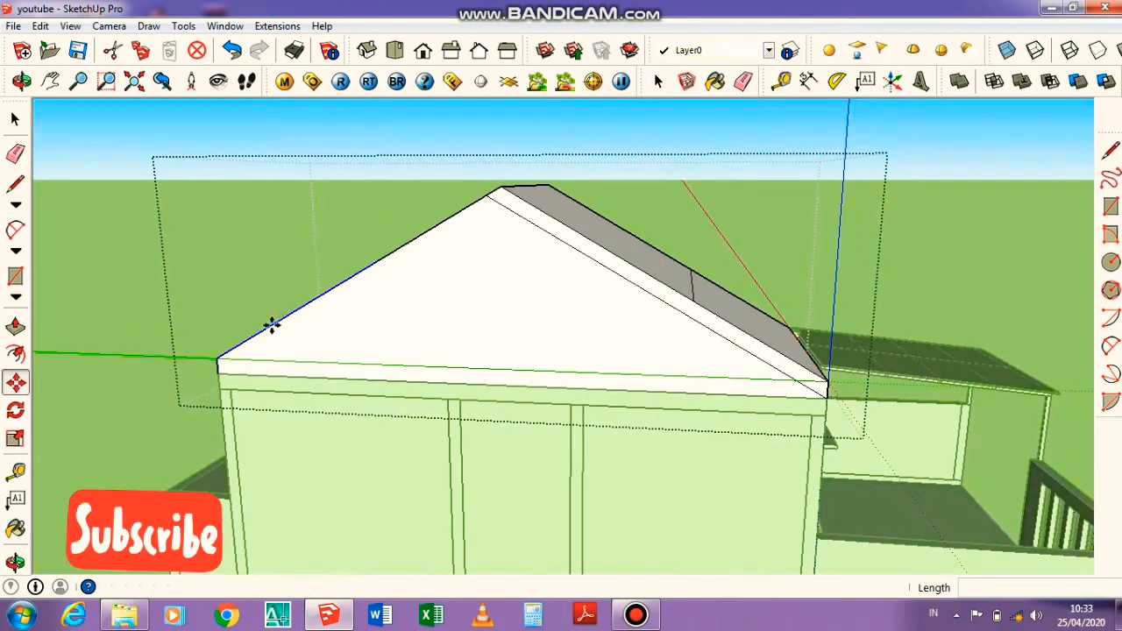
{"action": "left_click", "coordinate": [216, 359]}
{"action": "key", "text": "ctrl"}
{"action": "left_click", "coordinate": [220, 374]}
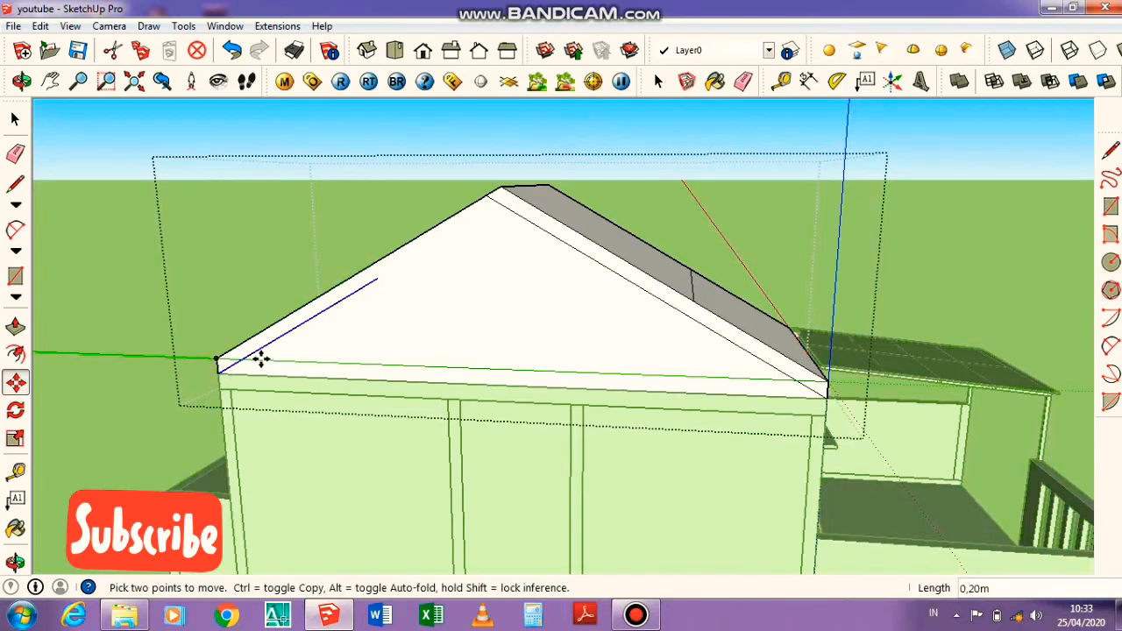
{"action": "key", "text": "l"}
{"action": "left_click", "coordinate": [377, 278]}
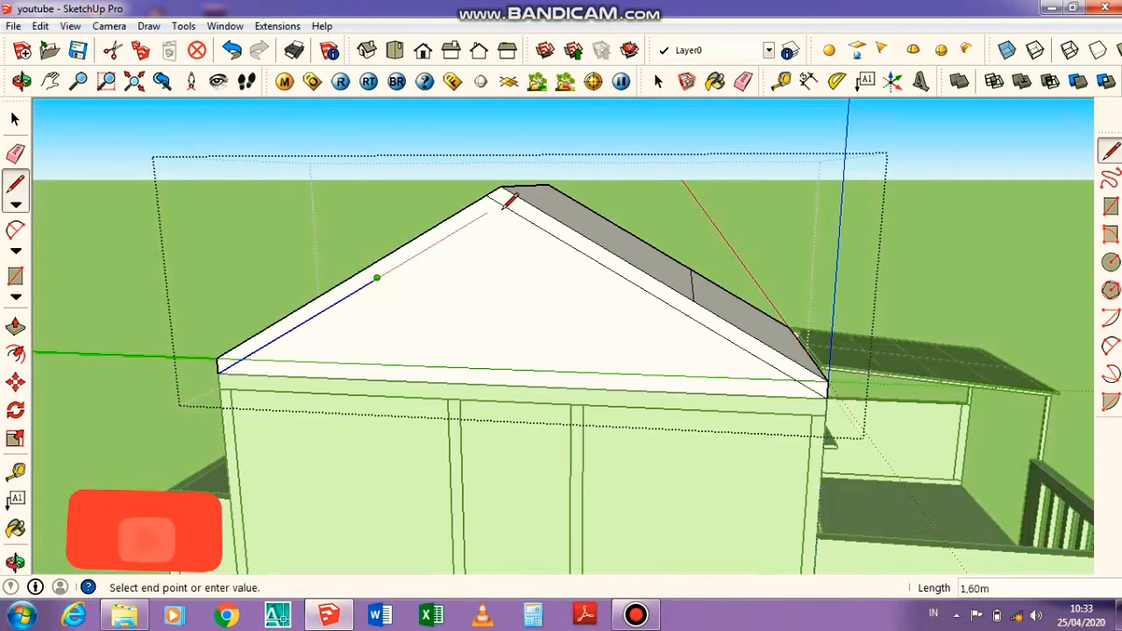
Erase the leftover line end above the peak where the two inner sloped lines meet
{"action": "key", "text": "e"}
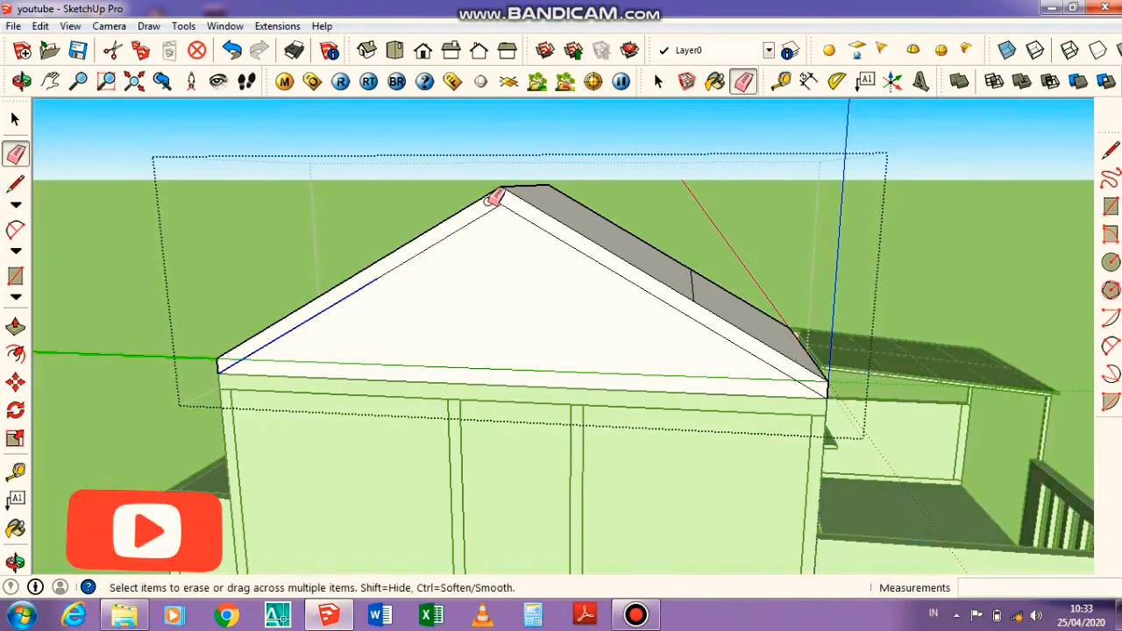
{"action": "scroll", "coordinate": [491, 201], "scroll_direction": "up", "scroll_amount": 1}
{"action": "left_click", "coordinate": [494, 202]}
{"action": "scroll", "coordinate": [544, 263], "scroll_direction": "down", "scroll_amount": 3}
{"action": "scroll", "coordinate": [638, 288], "scroll_direction": "up", "scroll_amount": 1}
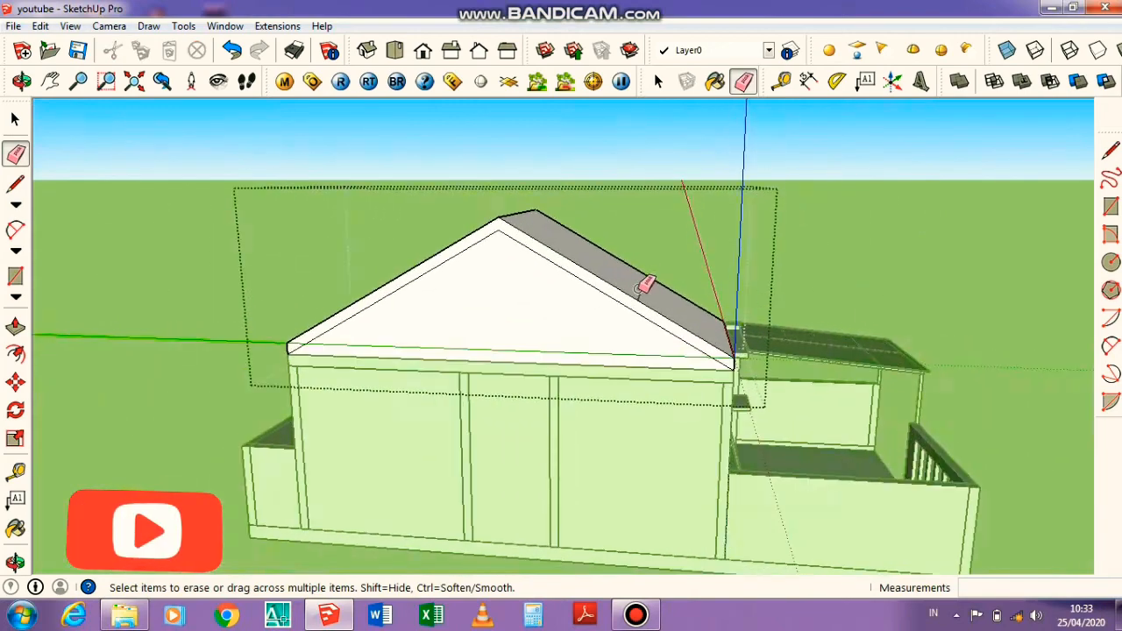
Copy the inner sloped lines 3.15 m onto the opposite gable face, aligned with its bottom corner
{"action": "mouse_move", "coordinate": [648, 289]}
{"action": "middle_mouse_down"}
{"action": "mouse_move", "coordinate": [406, 238]}
{"action": "mouse_move", "coordinate": [523, 296]}
{"action": "middle_mouse_up"}
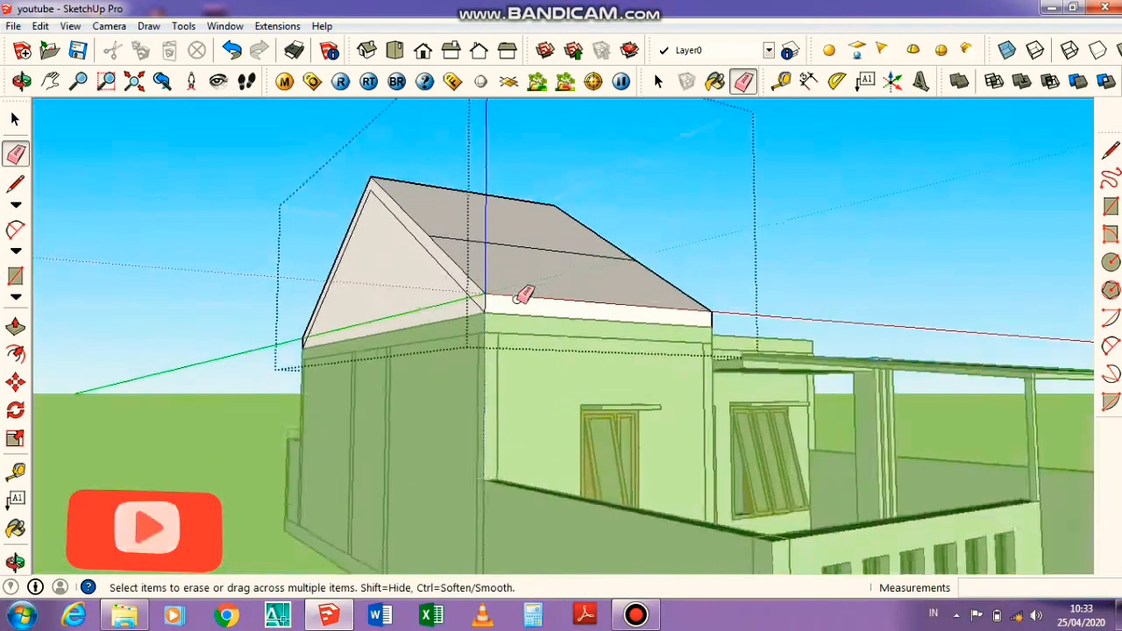
{"action": "middle_click_drag", "start_coordinate": [246, 290], "coordinate": [421, 271]}
{"action": "key", "text": "space"}
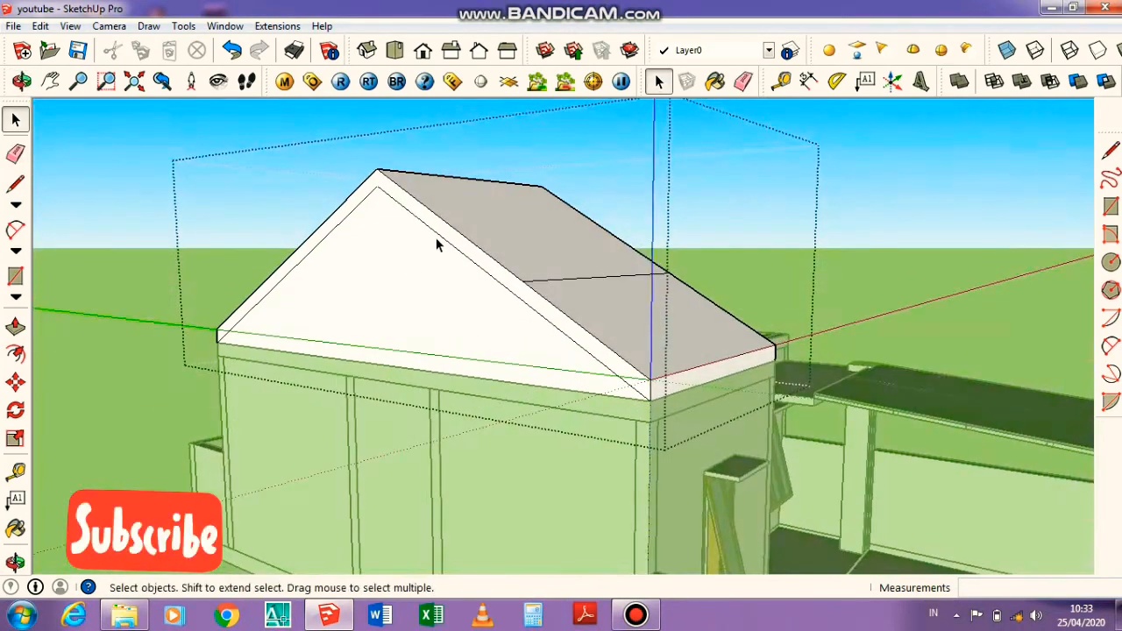
{"action": "left_click", "coordinate": [436, 235]}
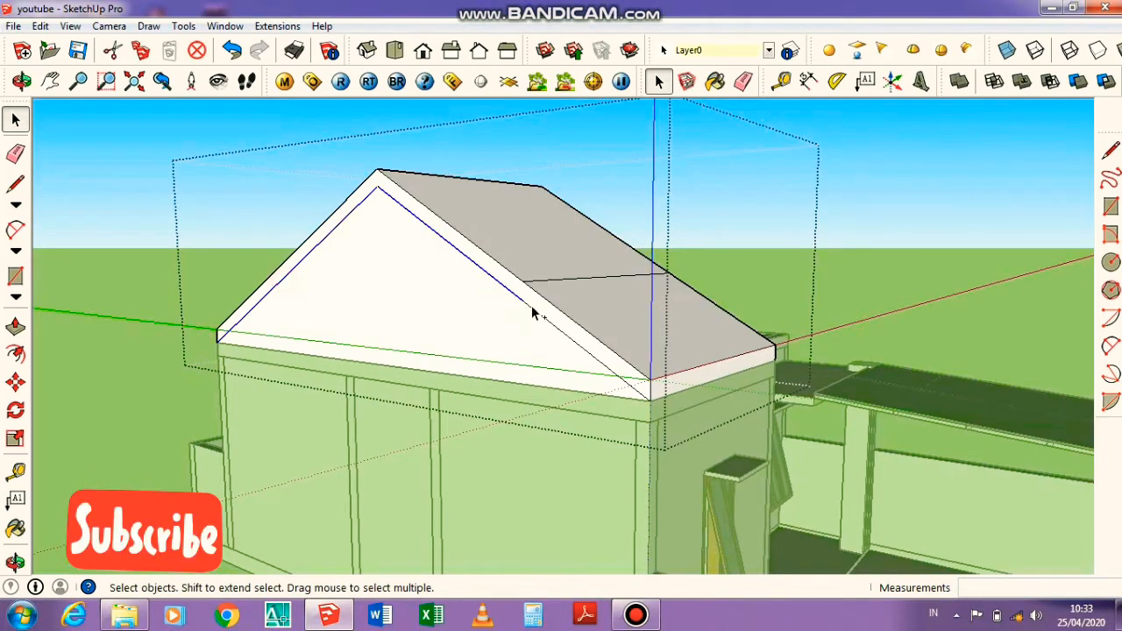
{"action": "scroll", "coordinate": [505, 330], "scroll_direction": "down", "scroll_amount": 3}
{"action": "key", "text": "m"}
{"action": "scroll", "coordinate": [594, 372], "scroll_direction": "up", "scroll_amount": 2}
{"action": "left_click", "coordinate": [596, 371]}
{"action": "key", "text": "ctrl"}
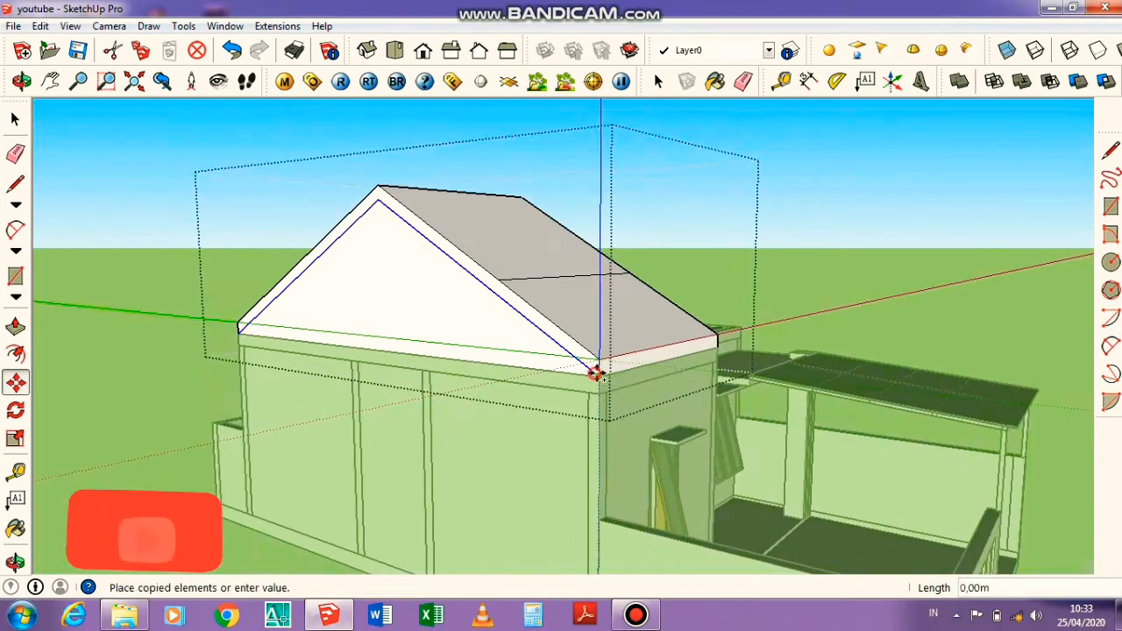
{"action": "middle_click_drag", "start_coordinate": [761, 359], "coordinate": [269, 375]}
{"action": "scroll", "coordinate": [467, 349], "scroll_direction": "up", "scroll_amount": 2}
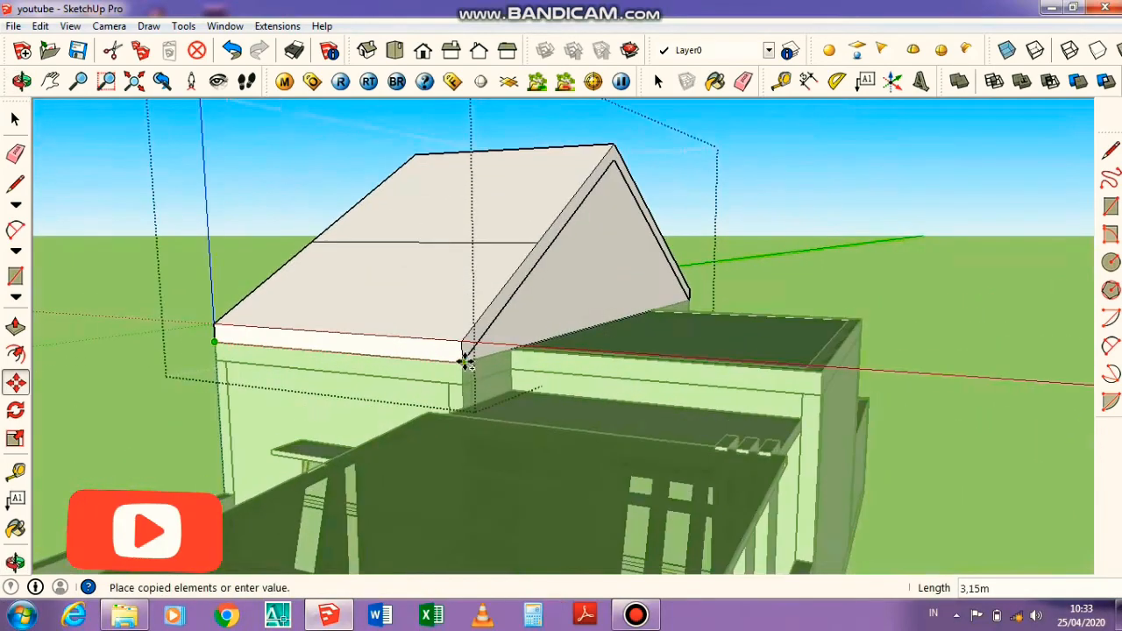
{"action": "left_click", "coordinate": [464, 362]}
Erase the dividing edge that crosses the front roof slope
{"action": "middle_click_drag", "start_coordinate": [336, 319], "coordinate": [616, 364]}
{"action": "key", "text": "e"}
{"action": "scroll", "coordinate": [641, 321], "scroll_direction": "up", "scroll_amount": 2}
{"action": "left_click", "coordinate": [641, 322]}
{"action": "scroll", "coordinate": [633, 326], "scroll_direction": "down", "scroll_amount": 2}
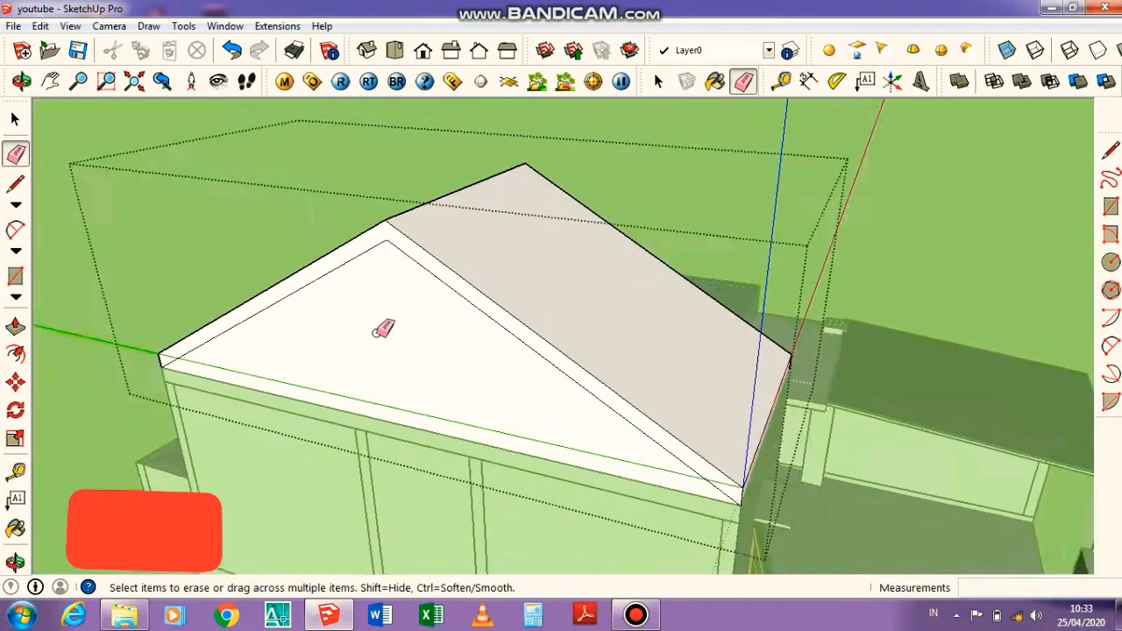
{"action": "mouse_move", "coordinate": [383, 328]}
{"action": "middle_mouse_down"}
{"action": "mouse_move", "coordinate": [458, 220]}
{"action": "mouse_move", "coordinate": [363, 296]}
{"action": "middle_mouse_up"}
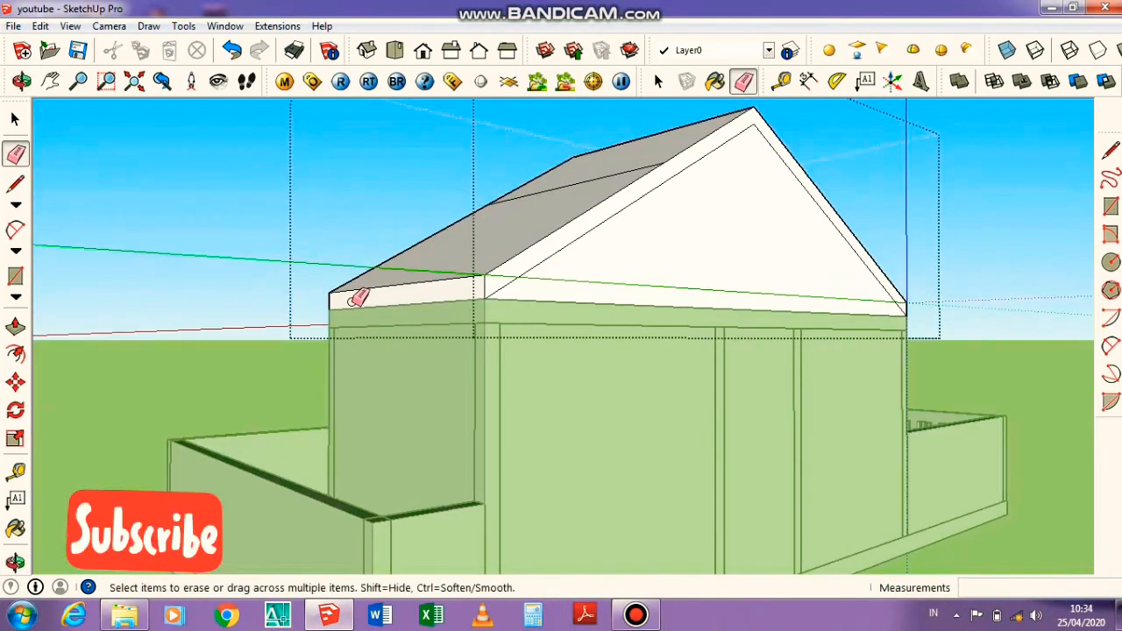
{"action": "key", "text": "p"}
{"action": "scroll", "coordinate": [409, 301], "scroll_direction": "up", "scroll_amount": 1}
{"action": "left_click", "coordinate": [456, 291]}
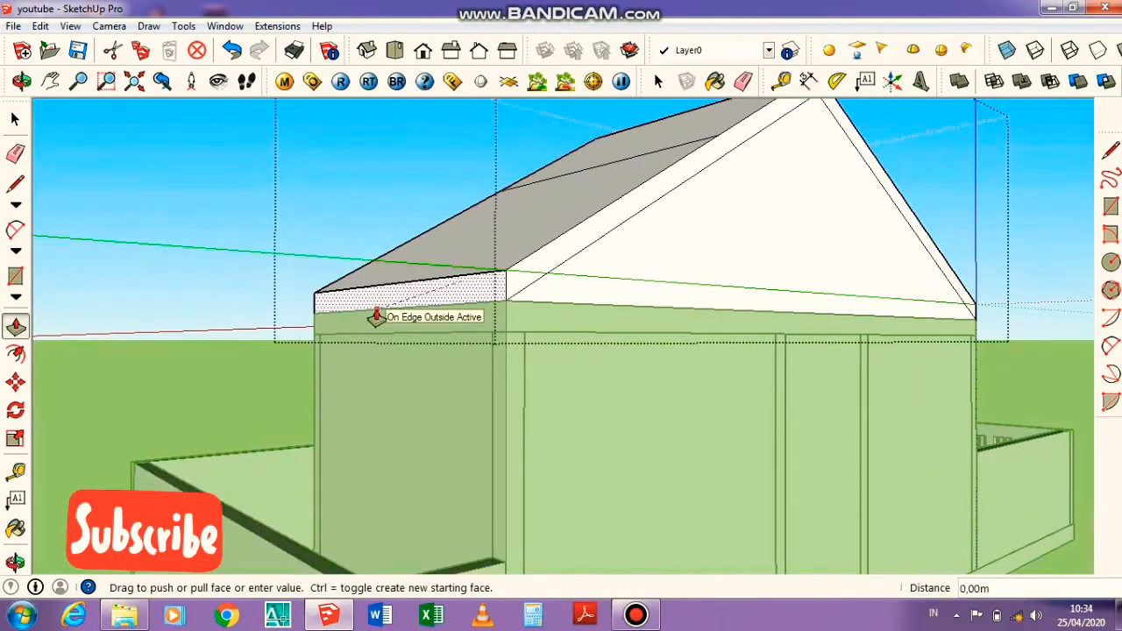
{"action": "key", "text": "Escape"}
Try to draw a line from the gable's lower eave corner outward along the slope, and undo it
{"action": "middle_click_drag", "start_coordinate": [375, 319], "coordinate": [492, 348]}
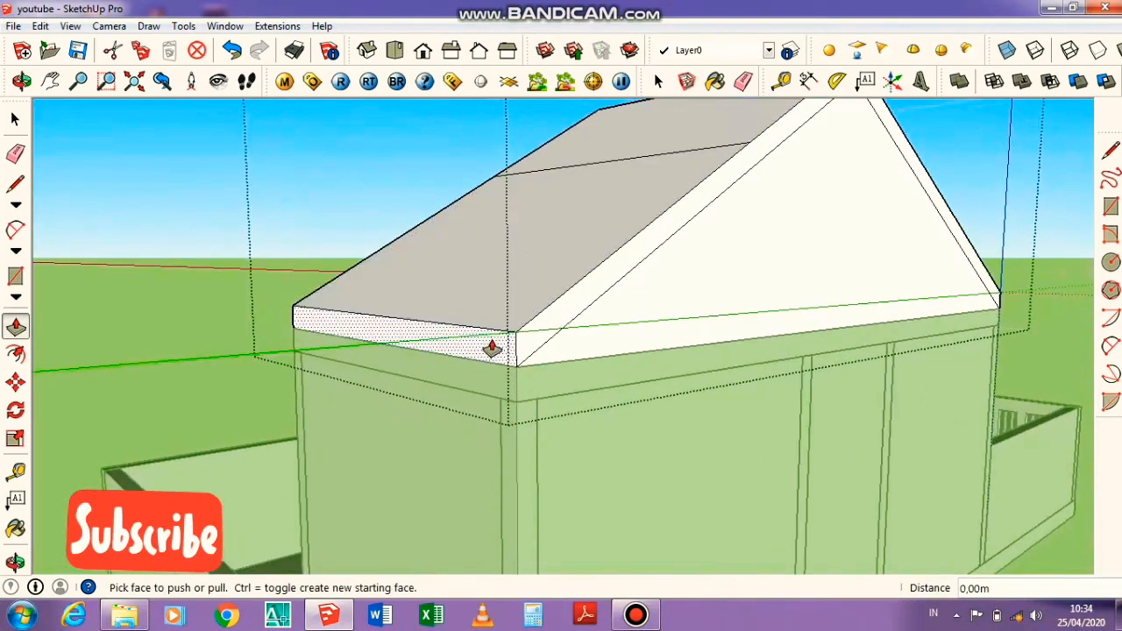
{"action": "key", "text": "l"}
{"action": "left_click", "coordinate": [516, 367]}
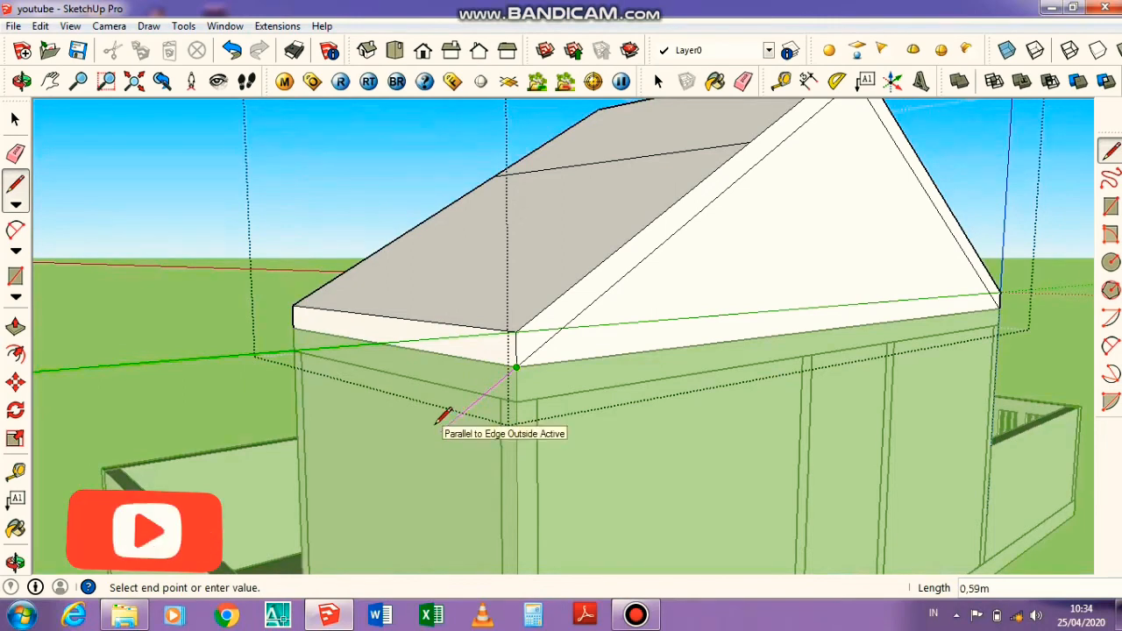
{"action": "key", "text": "Return"}
{"action": "scroll", "coordinate": [451, 398], "scroll_direction": "down", "scroll_amount": 3}
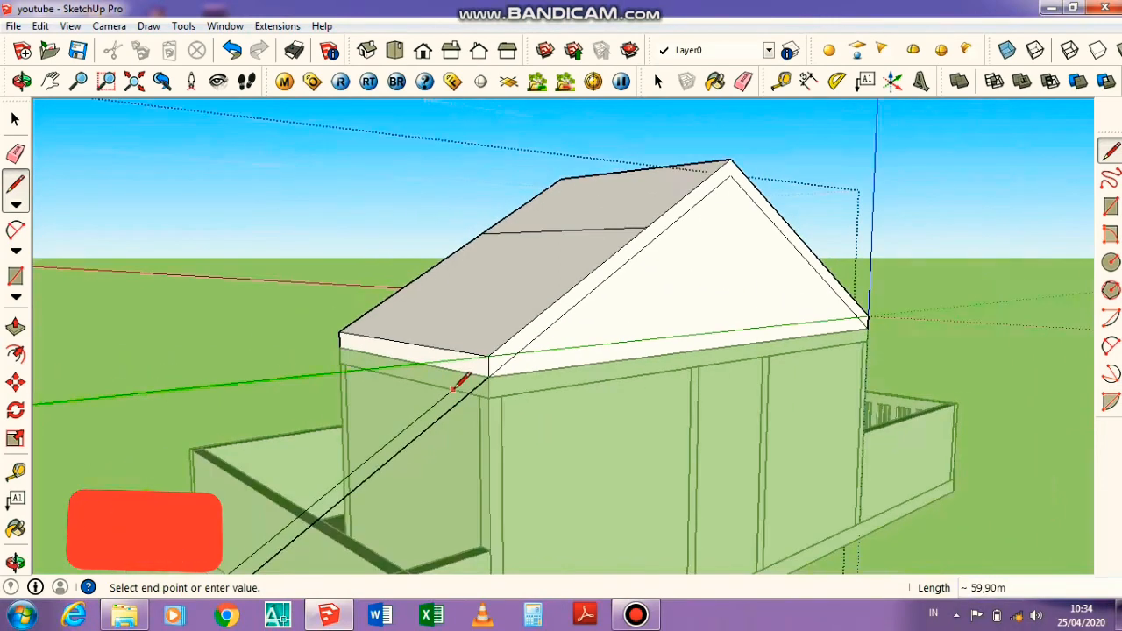
{"action": "key", "text": "ctrl+z"}
Draw a line about 0.60 m long from the gable's lower eave corner, continuing the inner slope line outward
{"action": "scroll", "coordinate": [451, 385], "scroll_direction": "up", "scroll_amount": 2}
{"action": "left_click", "coordinate": [489, 381]}
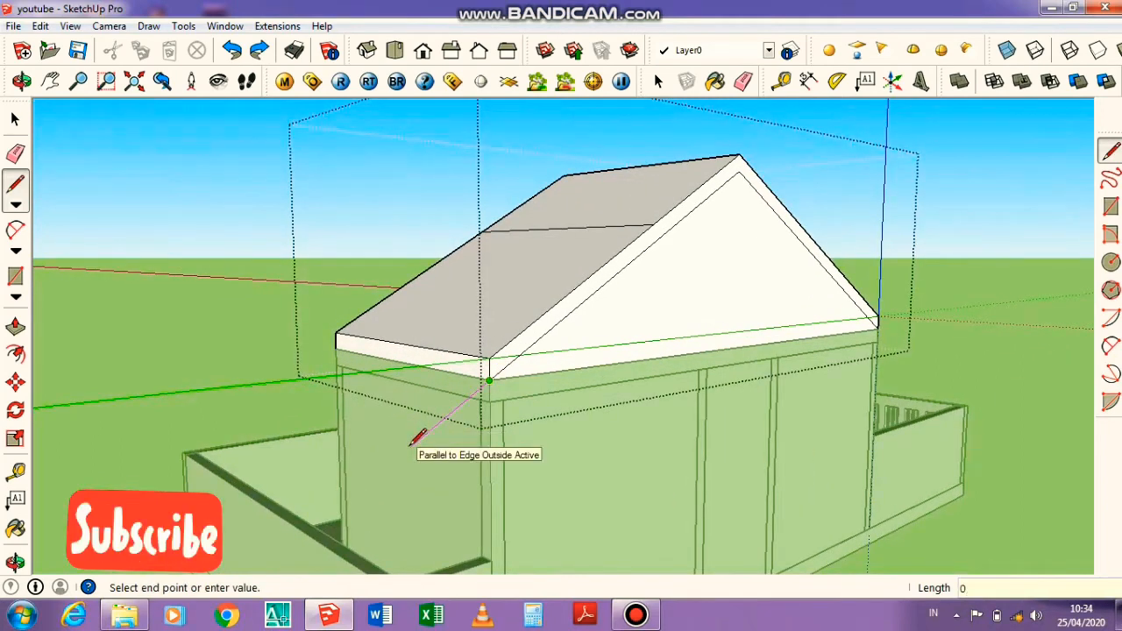
{"action": "left_click", "coordinate": [440, 422]}
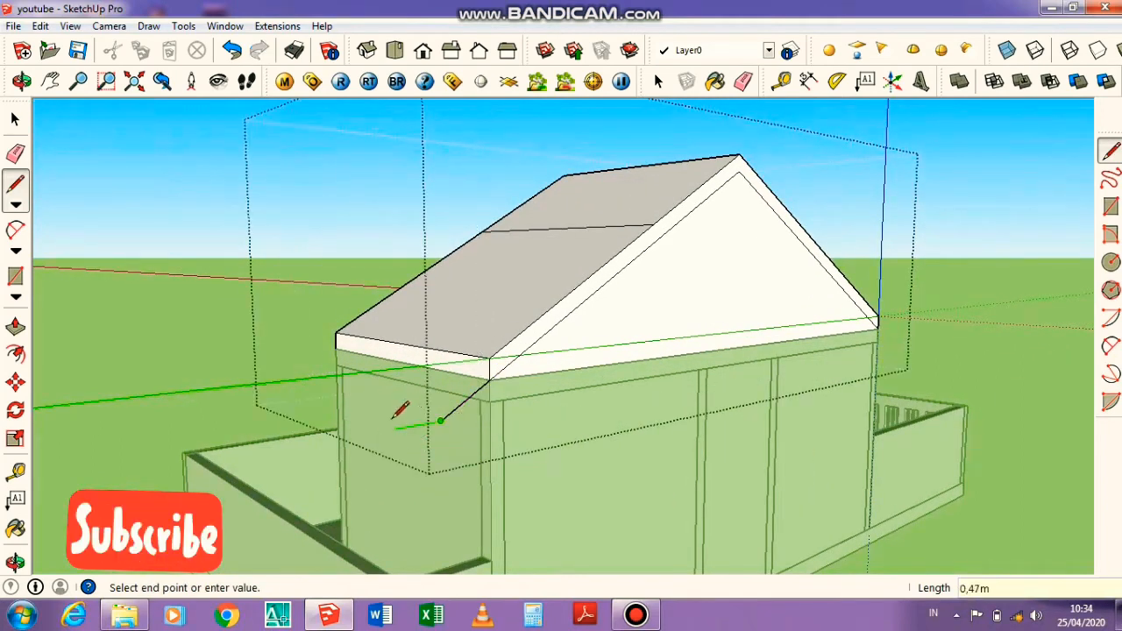
{"action": "key", "text": "space"}
{"action": "key", "text": "Escape"}
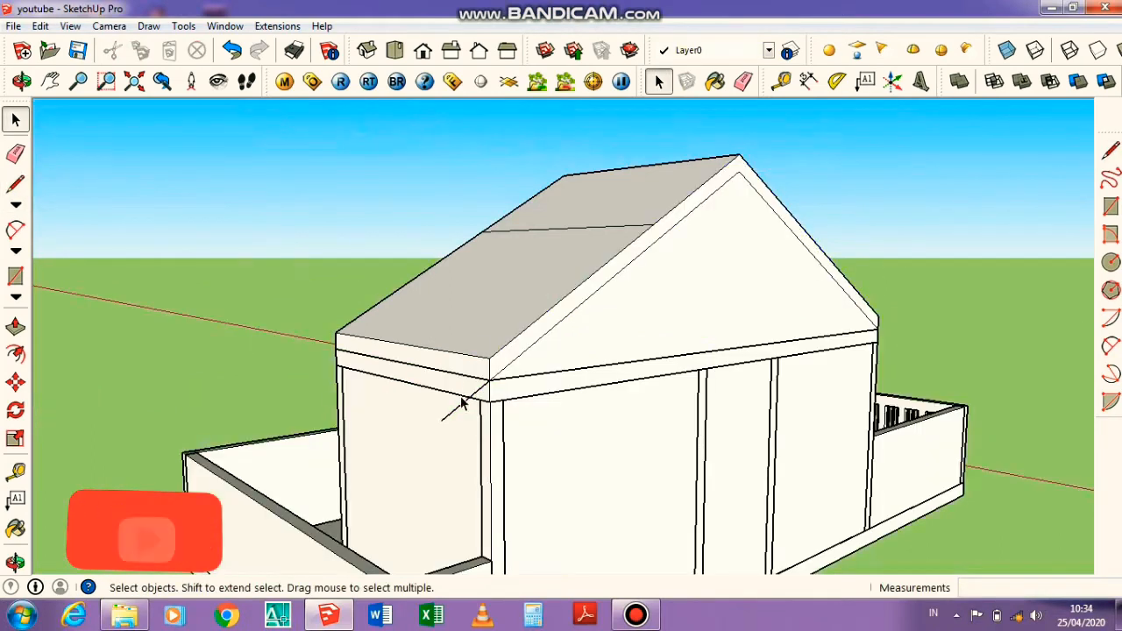
Copy the overhang line from the near gable's lower eave corner to the far gable's upper eave corner
{"action": "double_click", "coordinate": [491, 372]}
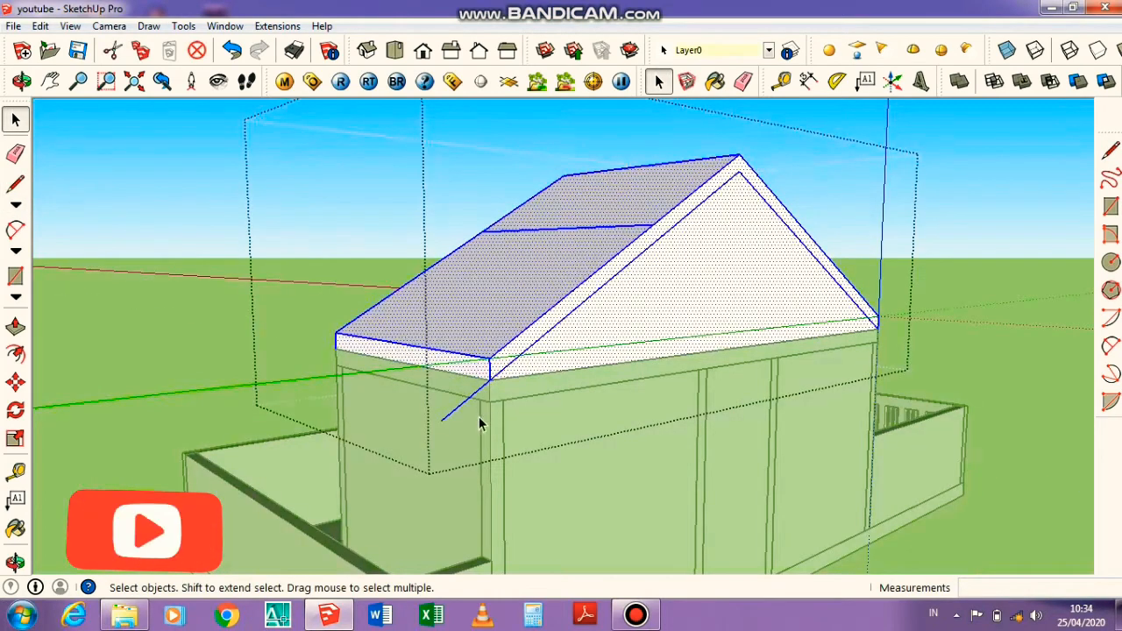
{"action": "left_click", "coordinate": [476, 399]}
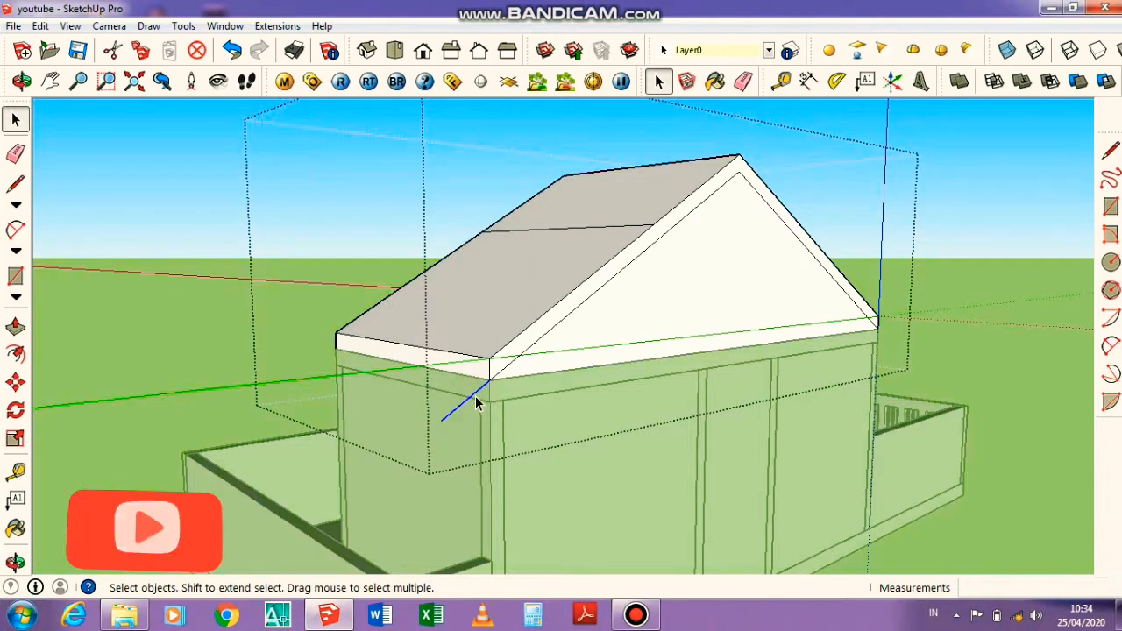
{"action": "key", "text": "m"}
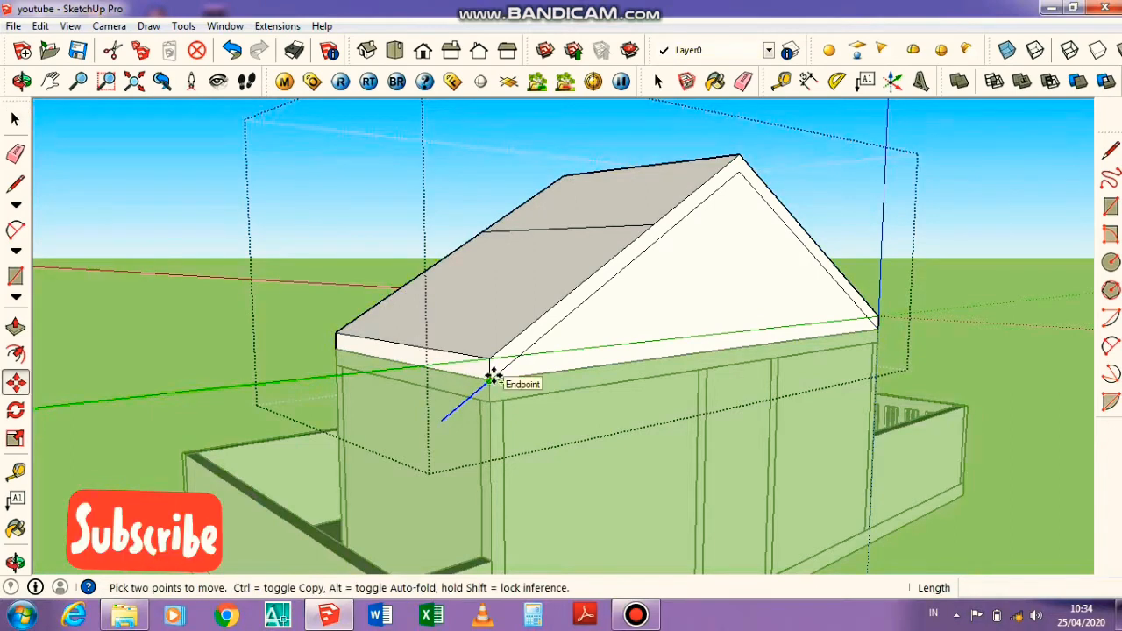
{"action": "left_click", "coordinate": [493, 377]}
{"action": "key", "text": "ctrl"}
{"action": "left_click", "coordinate": [336, 334]}
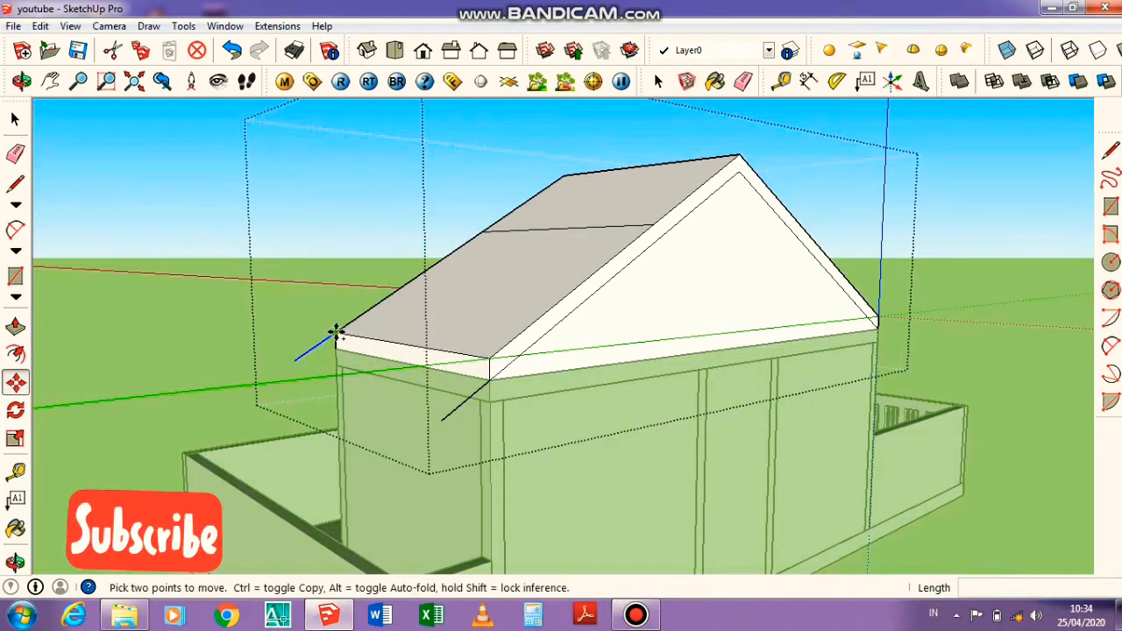
Copy the overhang line to the near gable's upper eave corner and to the far gable's lower eave corner
{"action": "left_click", "coordinate": [336, 335]}
{"action": "key", "text": "ctrl"}
{"action": "left_click", "coordinate": [483, 373]}
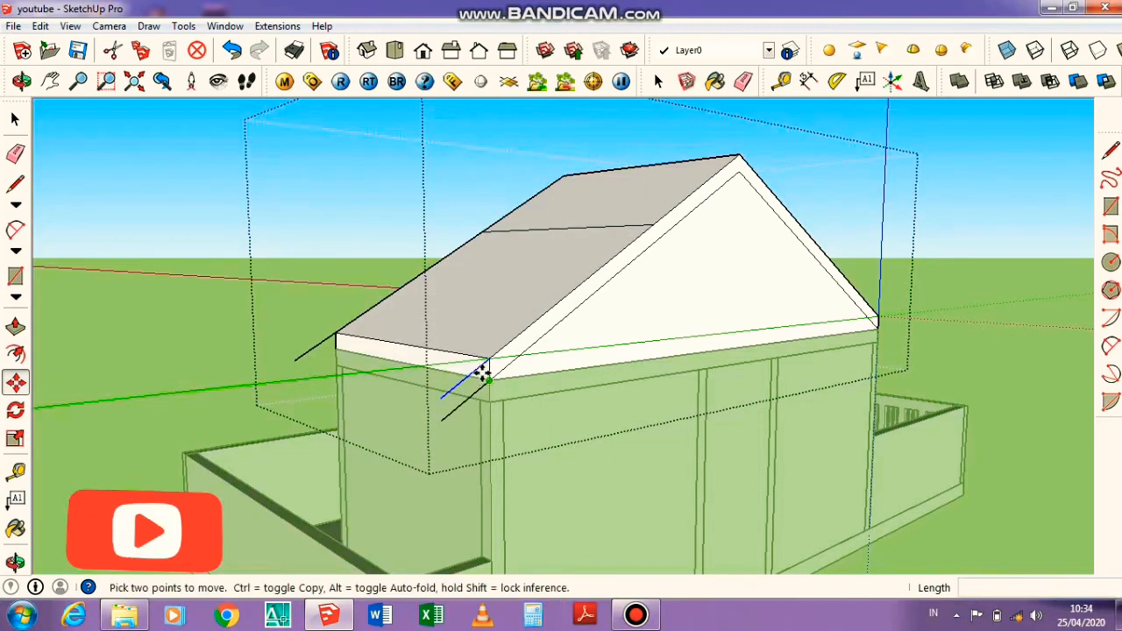
{"action": "left_click", "coordinate": [488, 360]}
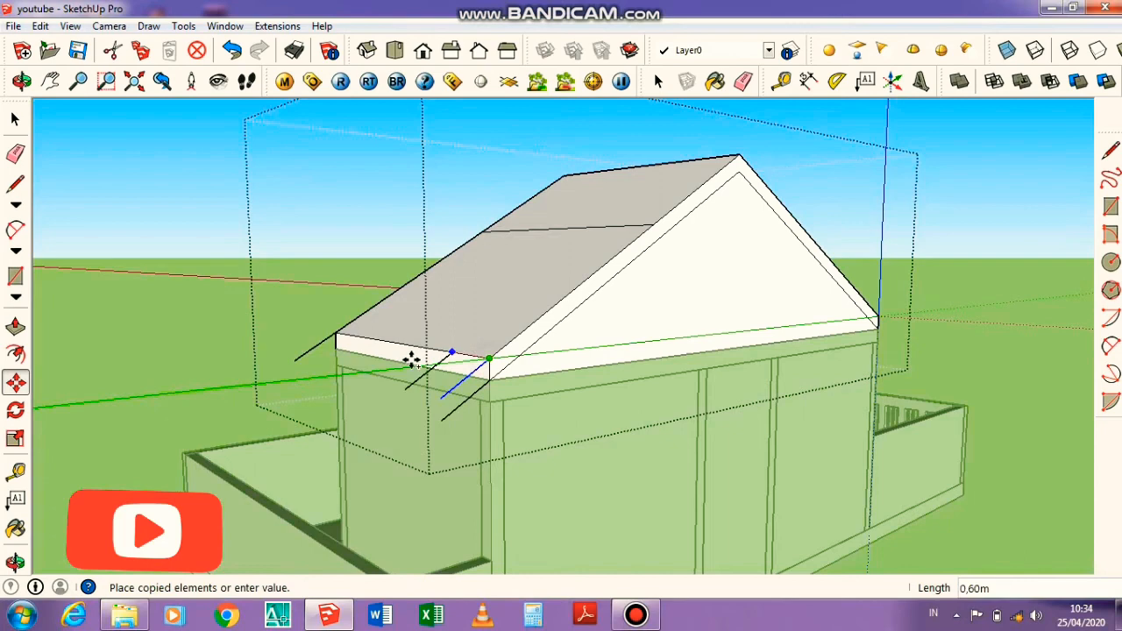
{"action": "left_click", "coordinate": [333, 351]}
Close both overhang ends with vertical lines and join their lower corners with a line along the eave
{"action": "key", "text": "l"}
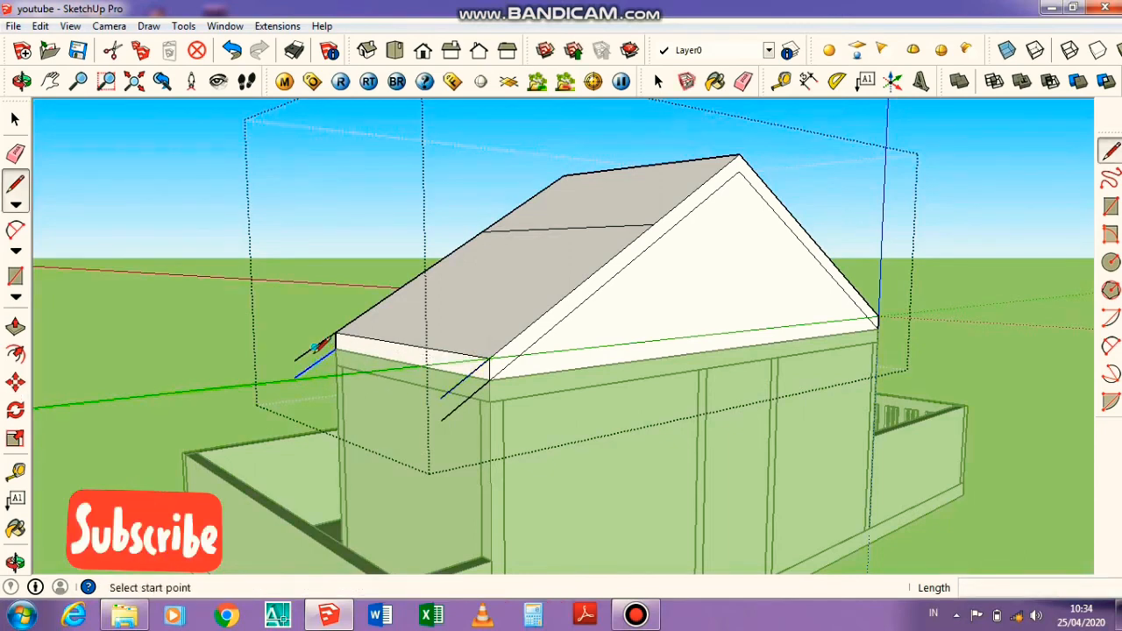
{"action": "left_click", "coordinate": [295, 360]}
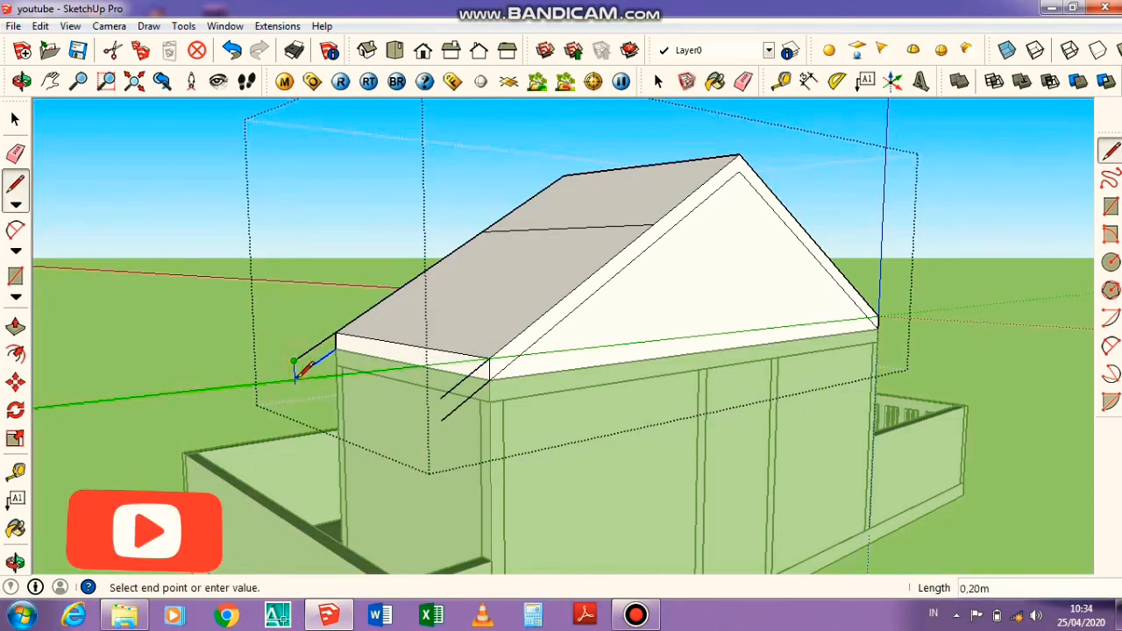
{"action": "left_click", "coordinate": [441, 396]}
{"action": "left_click", "coordinate": [441, 418]}
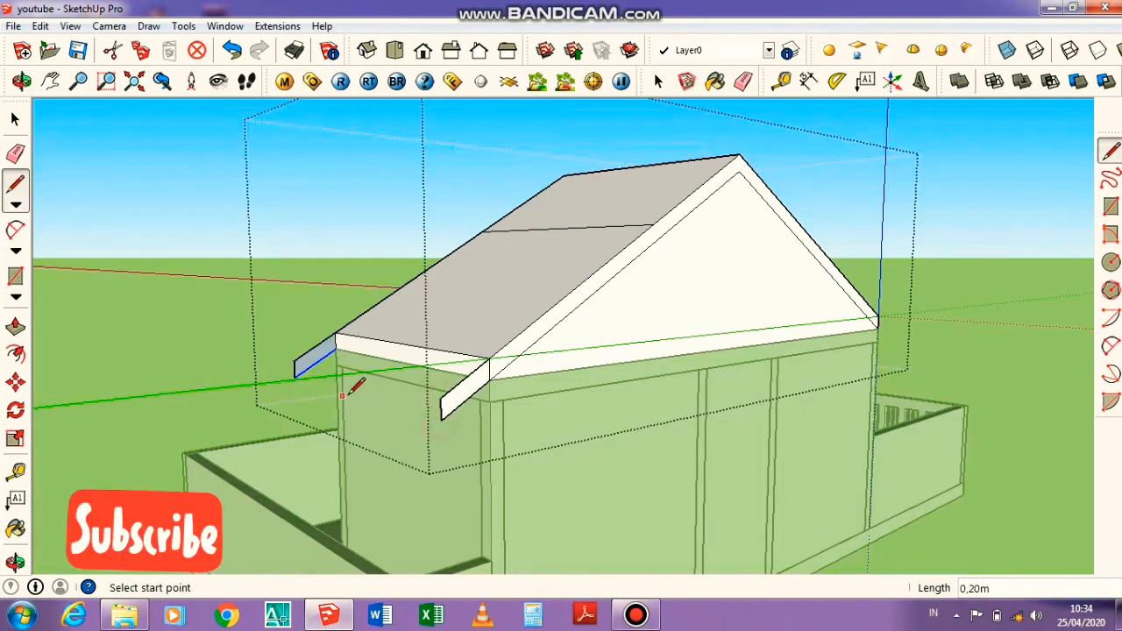
{"action": "left_click", "coordinate": [295, 377]}
{"action": "left_click", "coordinate": [441, 418]}
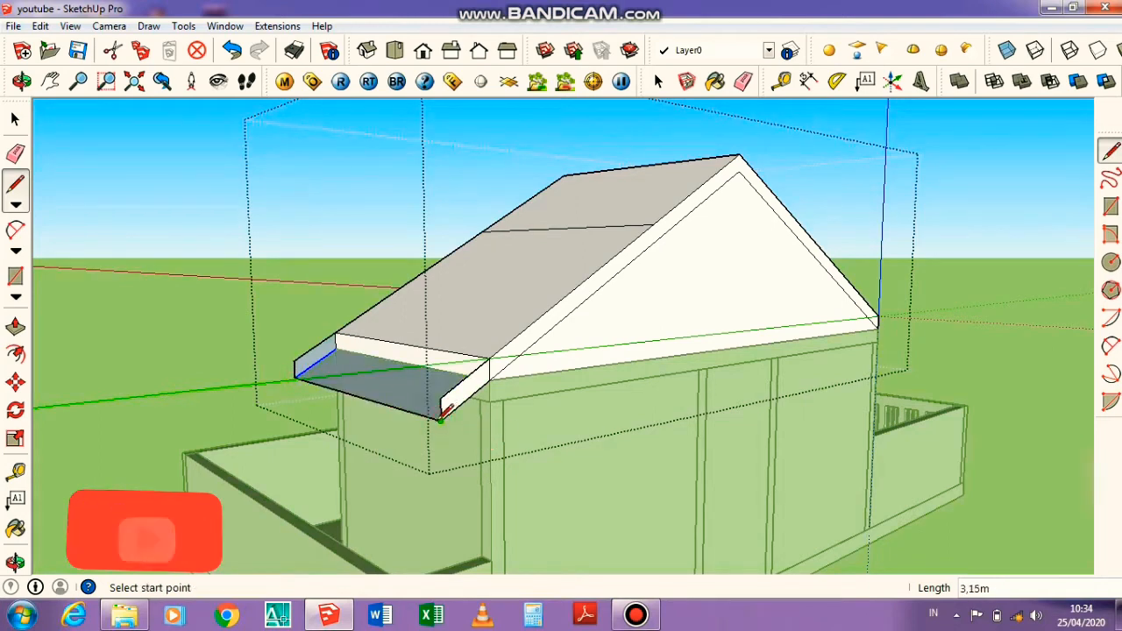
Push/Pull the overhang's far end face 3.15 m along the eave to the near gable
{"action": "key", "text": "p"}
{"action": "left_click", "coordinate": [327, 359]}
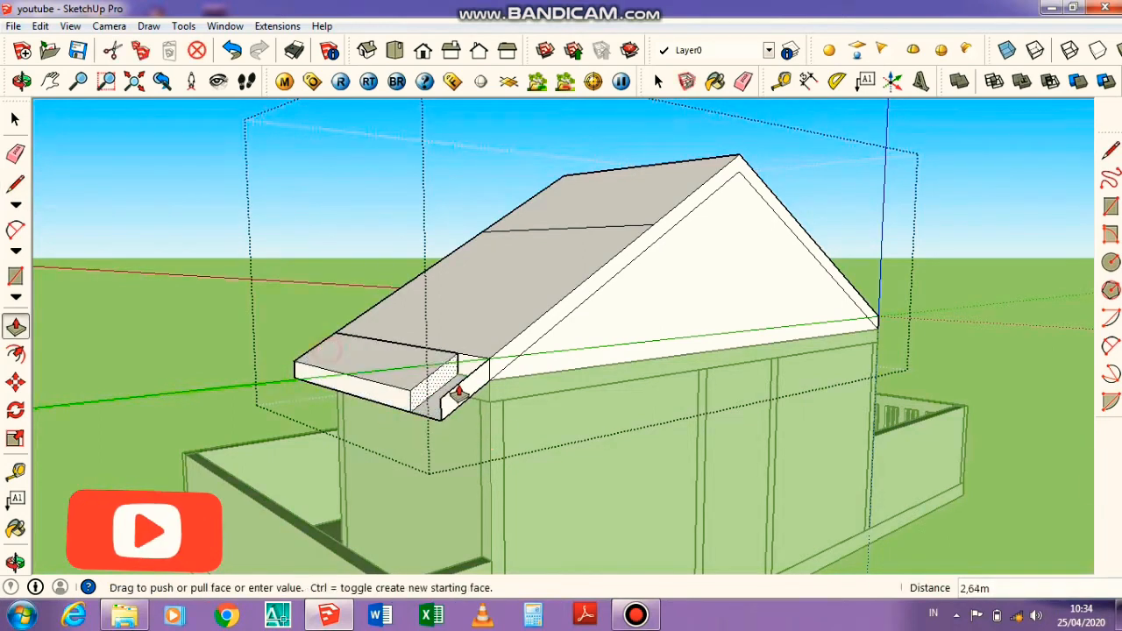
{"action": "left_click", "coordinate": [478, 388]}
Draw the overhang's lower edge from its outer bottom corner to the gable's lower corner to close the side face
{"action": "scroll", "coordinate": [473, 387], "scroll_direction": "up", "scroll_amount": 1}
{"action": "scroll", "coordinate": [473, 388], "scroll_direction": "up", "scroll_amount": 1}
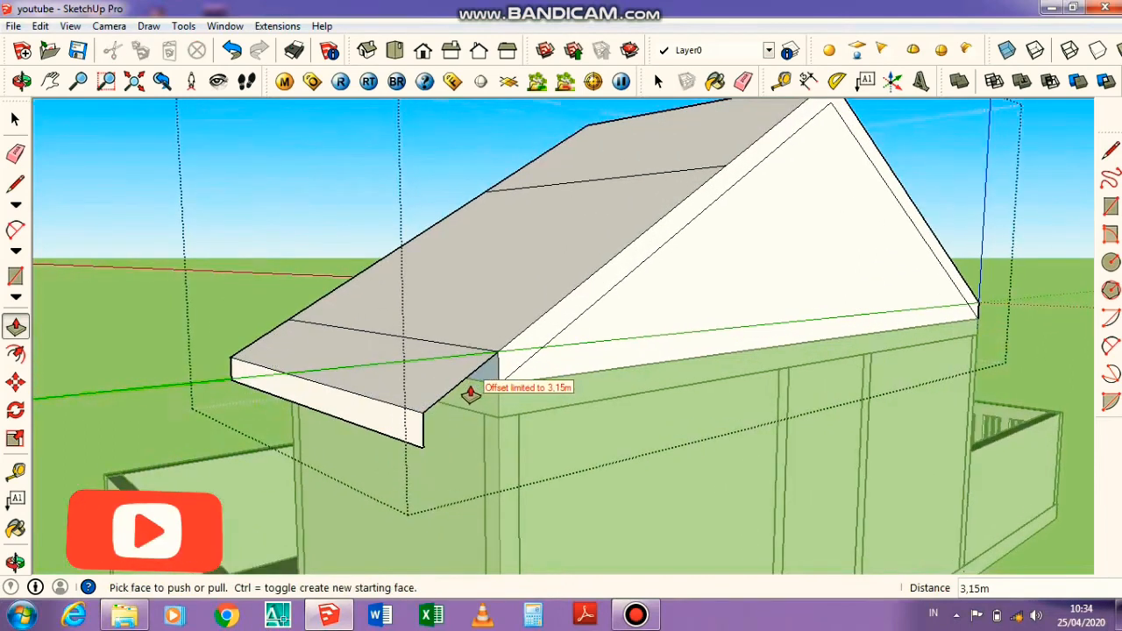
{"action": "key", "text": "l"}
{"action": "left_click", "coordinate": [424, 444]}
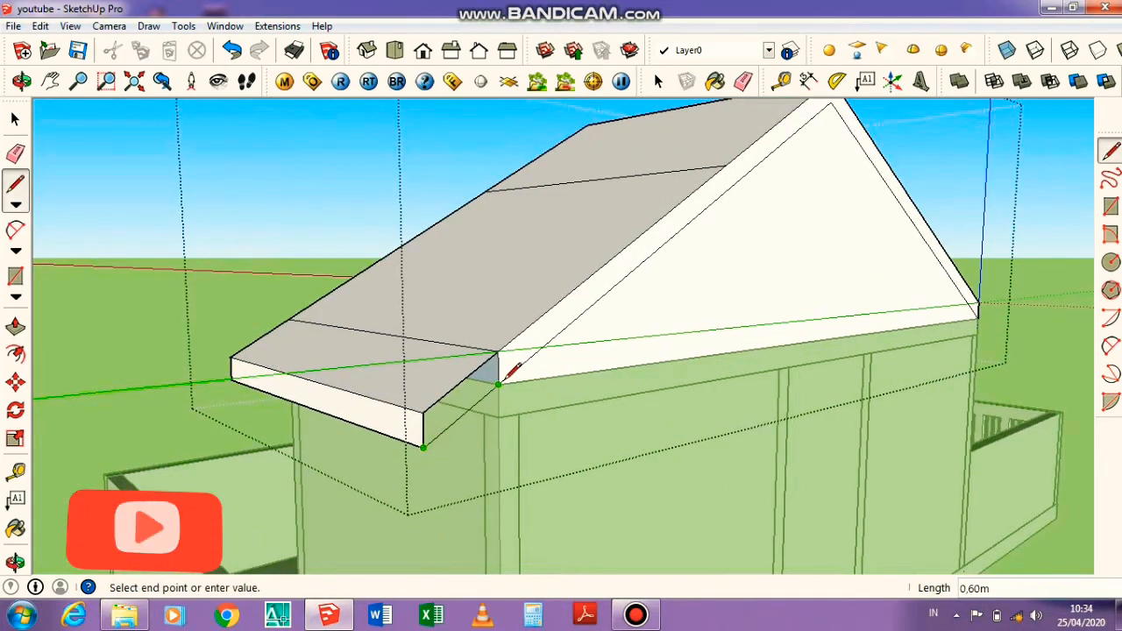
{"action": "left_click", "coordinate": [499, 382]}
Erase the seam edges between the overhang and the roof, and the dividing edge across the roof slope
{"action": "mouse_move", "coordinate": [502, 378]}
{"action": "middle_mouse_down"}
{"action": "mouse_move", "coordinate": [462, 394]}
{"action": "mouse_move", "coordinate": [464, 377]}
{"action": "middle_mouse_up"}
{"action": "key", "text": "e"}
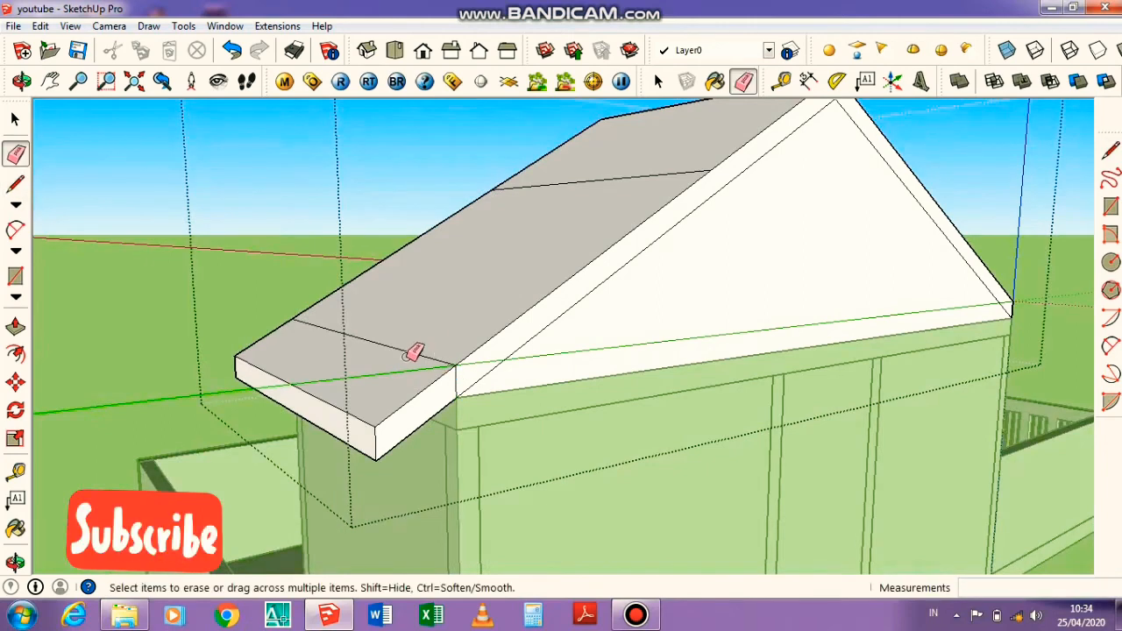
{"action": "scroll", "coordinate": [463, 375], "scroll_direction": "down", "scroll_amount": 4}
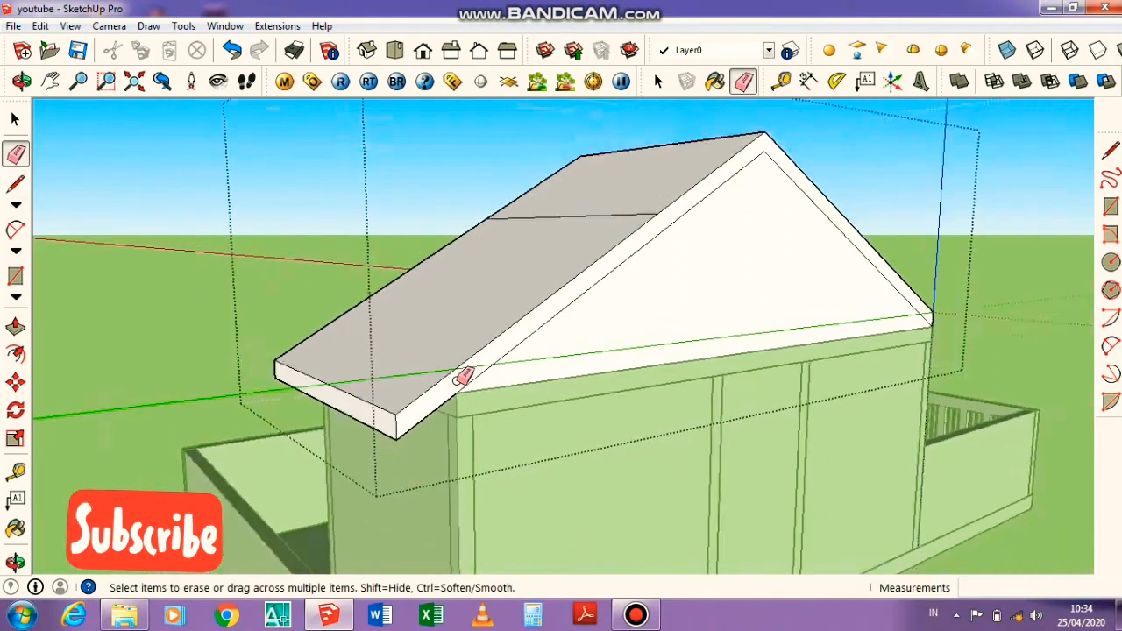
{"action": "left_click", "coordinate": [572, 278]}
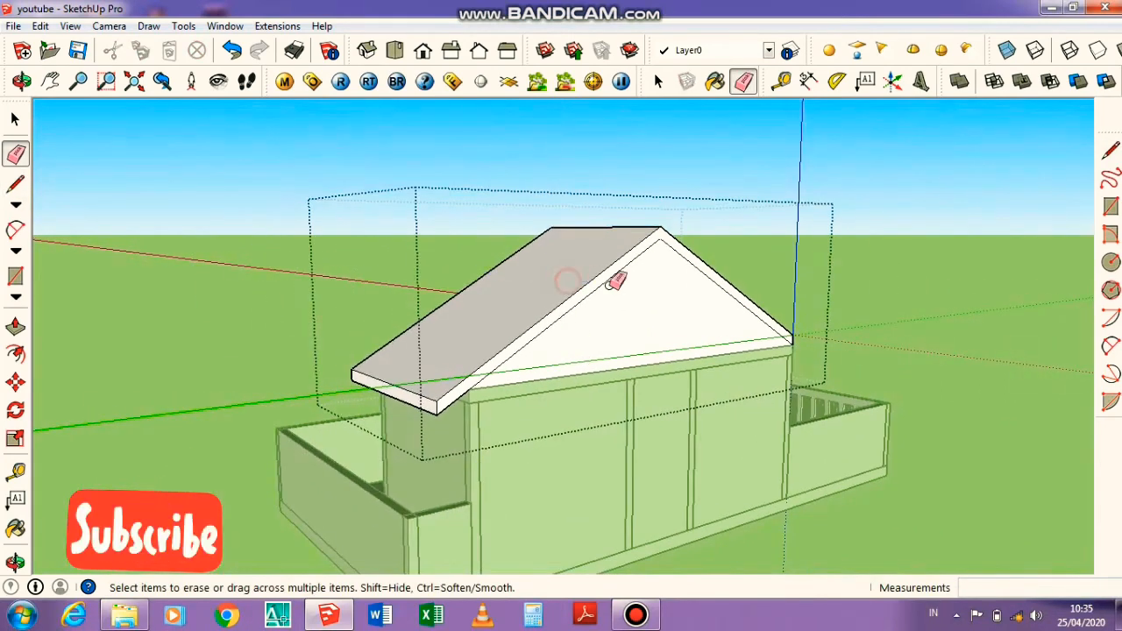
{"action": "mouse_move", "coordinate": [609, 281]}
{"action": "middle_mouse_down"}
{"action": "mouse_move", "coordinate": [485, 246]}
{"action": "mouse_move", "coordinate": [366, 251]}
{"action": "mouse_move", "coordinate": [514, 309]}
{"action": "middle_mouse_up"}
{"action": "scroll", "coordinate": [514, 308], "scroll_direction": "up", "scroll_amount": 3}
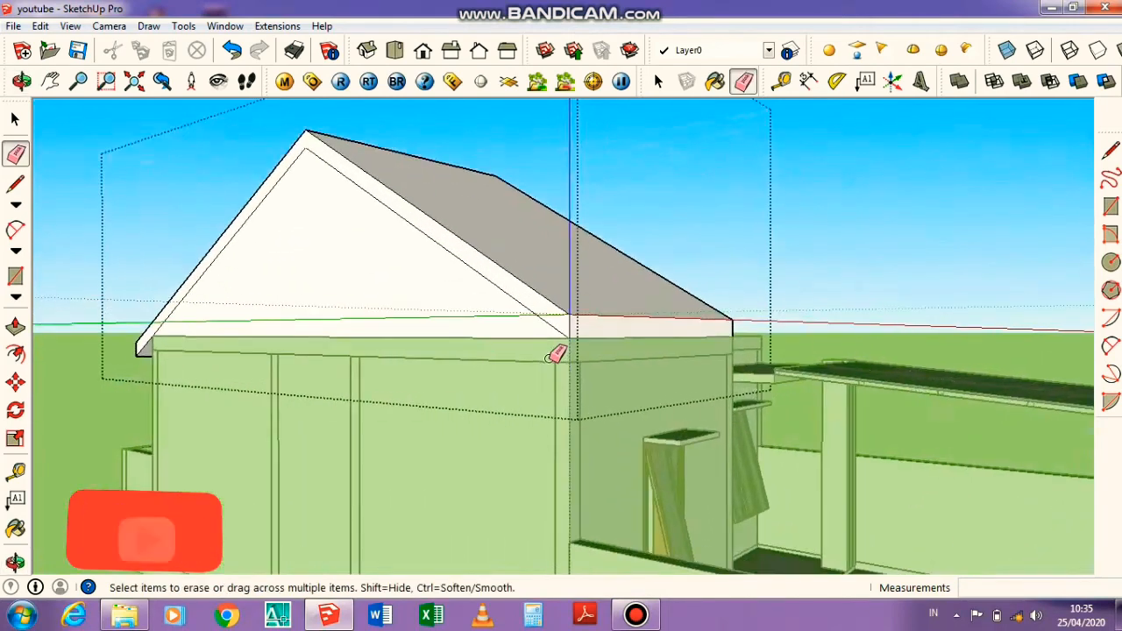
{"action": "key", "text": "l"}
{"action": "left_click", "coordinate": [570, 338]}
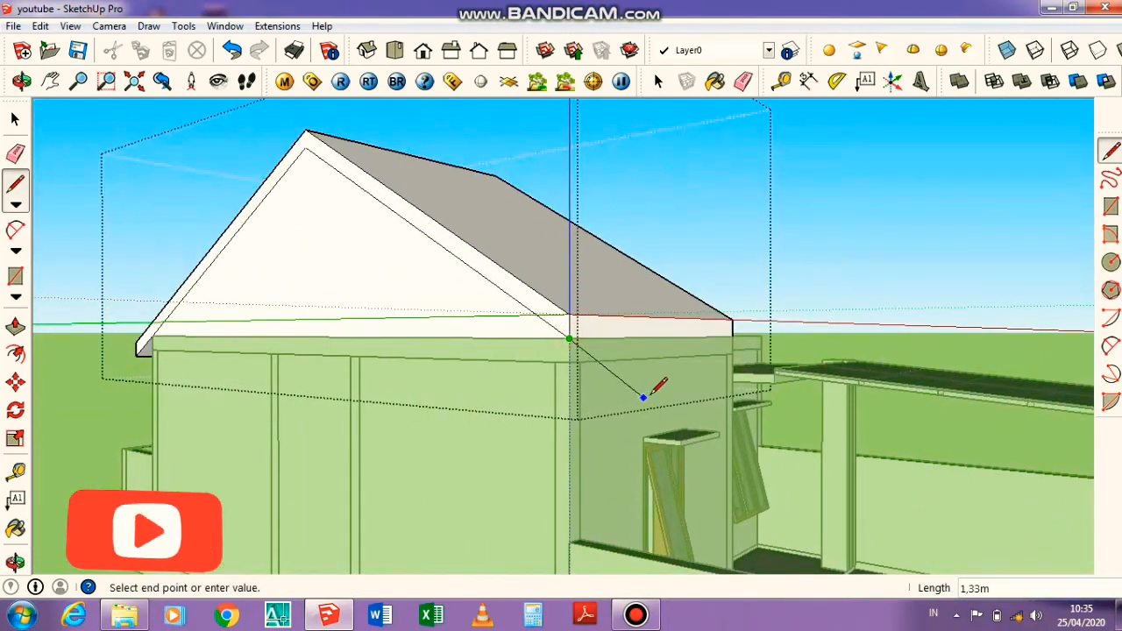
{"action": "key", "text": "Escape"}
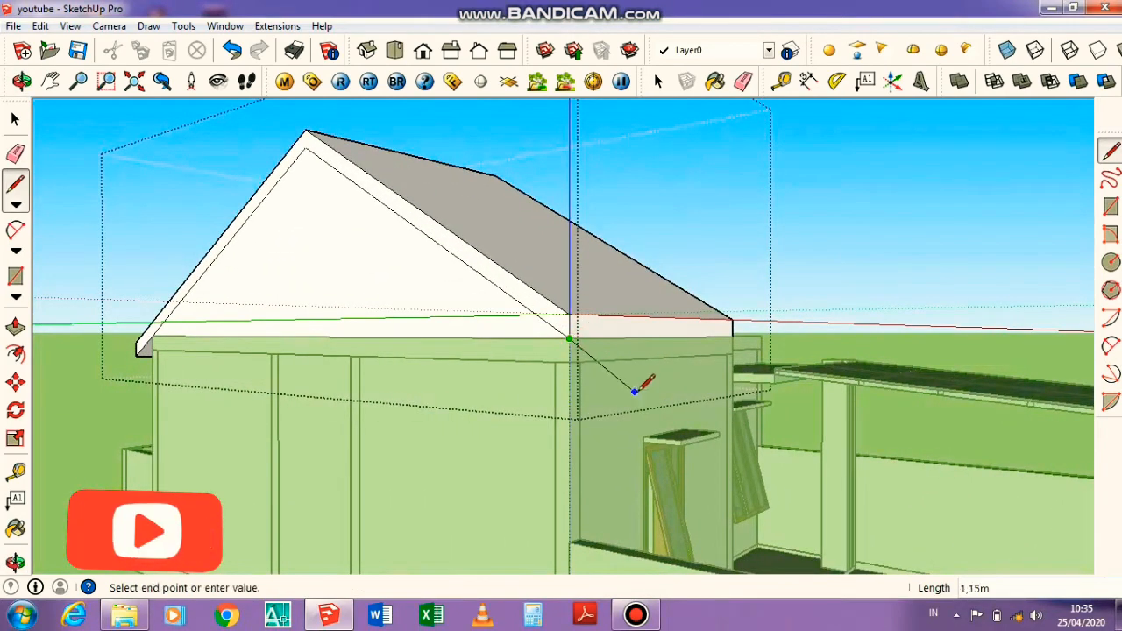
{"action": "scroll", "coordinate": [570, 340], "scroll_direction": "up", "scroll_amount": 2}
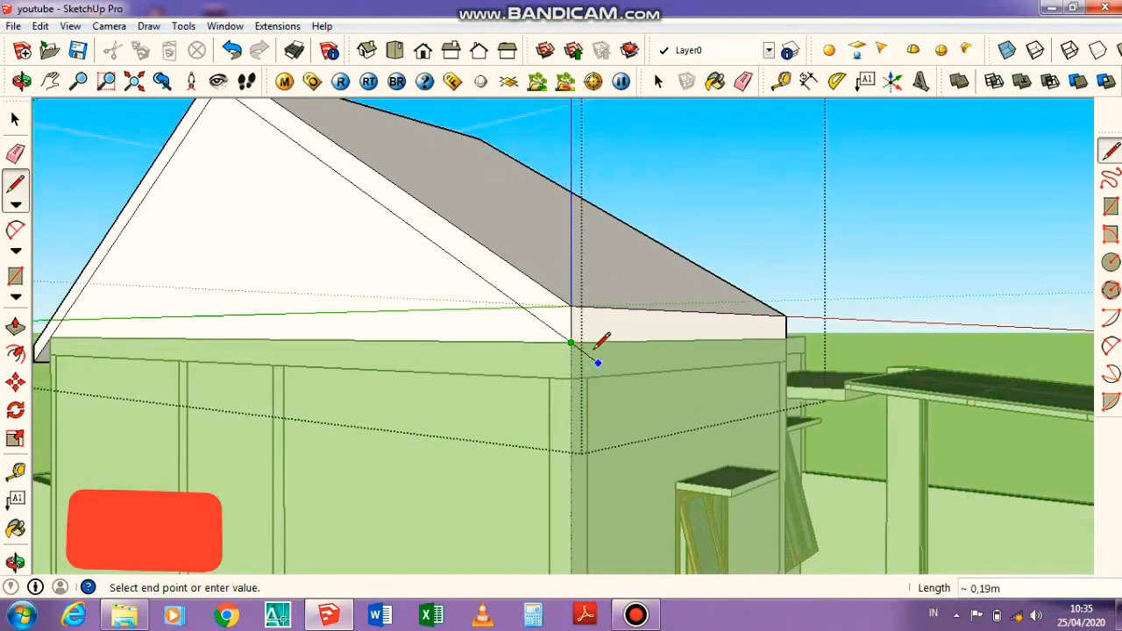
{"action": "scroll", "coordinate": [599, 346], "scroll_direction": "up", "scroll_amount": 2}
{"action": "middle_click_drag", "start_coordinate": [579, 369], "coordinate": [693, 351]}
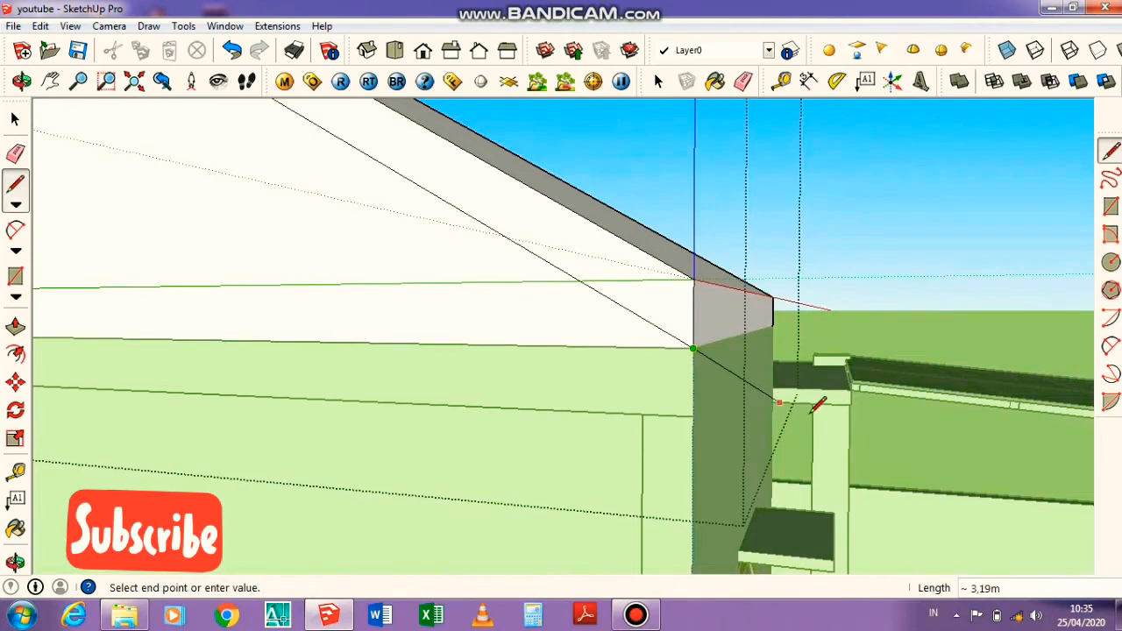
{"action": "scroll", "coordinate": [441, 317], "scroll_direction": "down", "scroll_amount": 5}
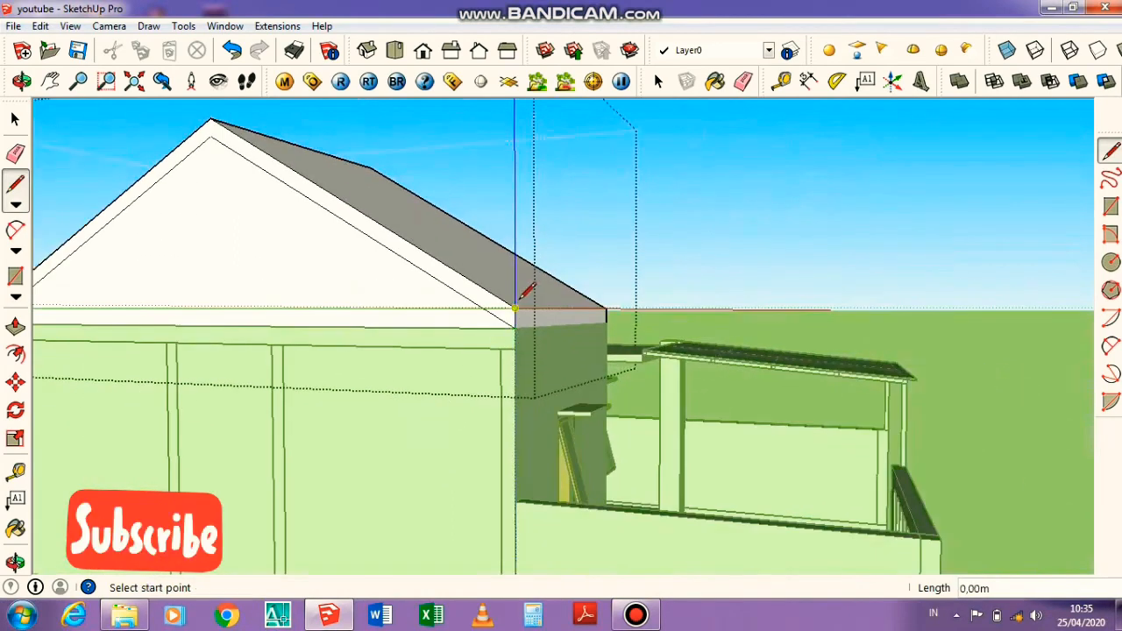
{"action": "left_click", "coordinate": [515, 307]}
{"action": "key", "text": "Escape"}
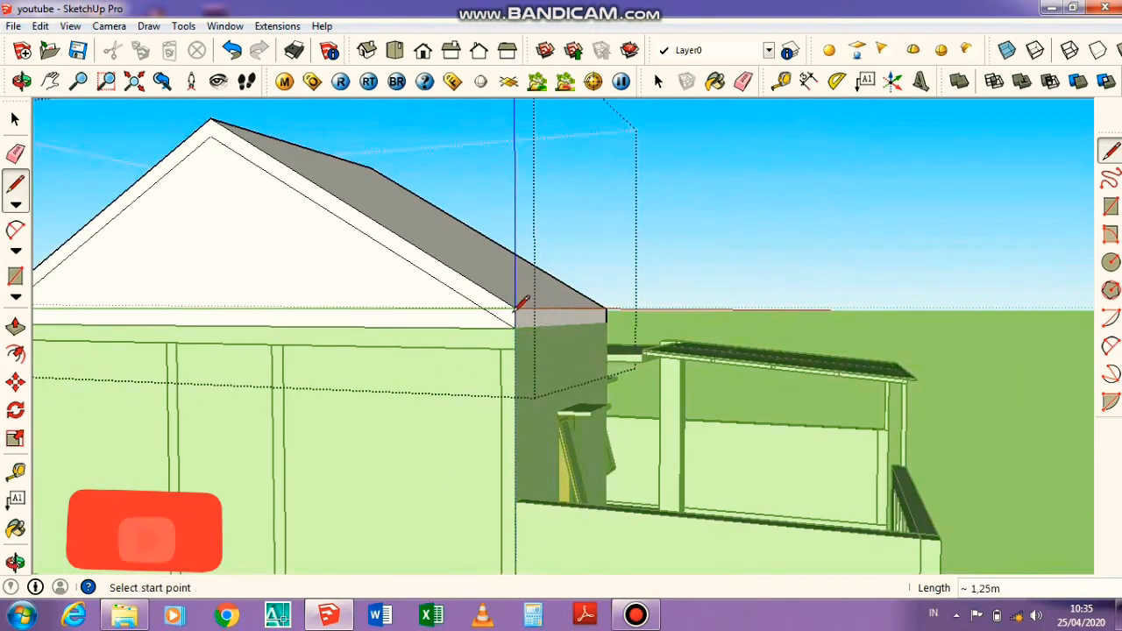
Draw a 0.36 m line from the gable's upper eave corner, continuing the roof slope outward past the wall
{"action": "left_click", "coordinate": [514, 307]}
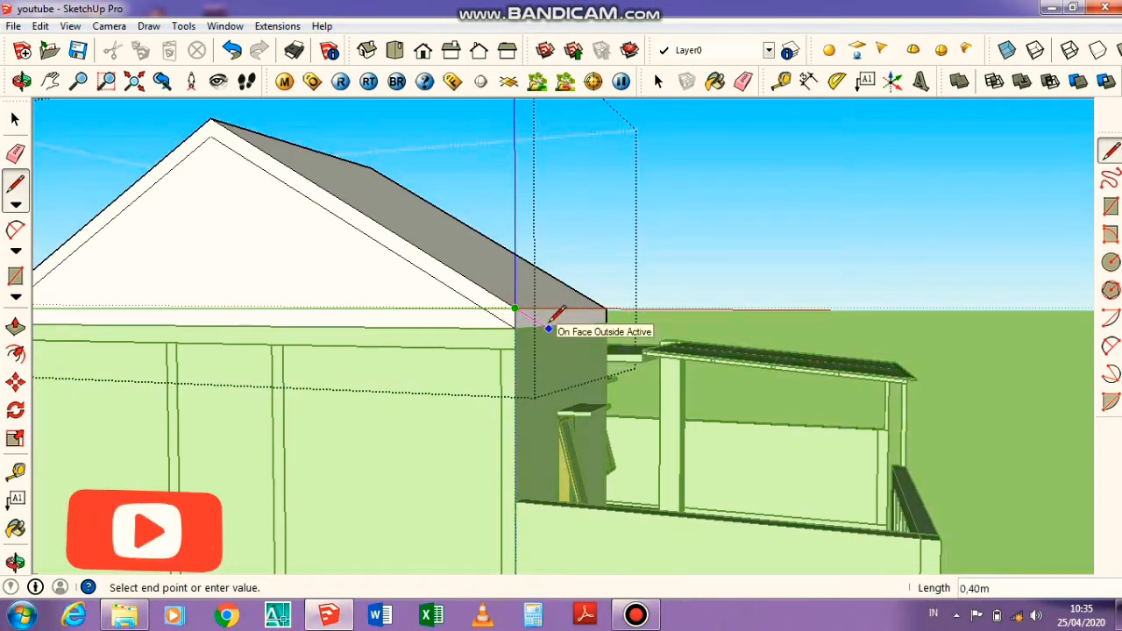
{"action": "type", "text": "0,"}
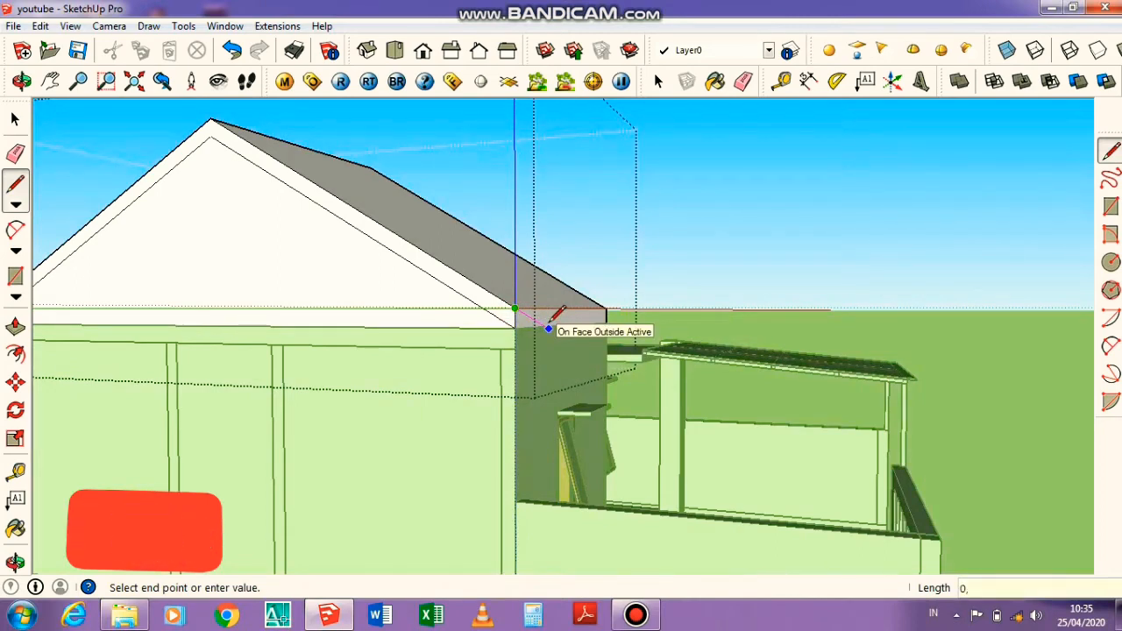
{"action": "type", "text": "36"}
{"action": "key", "text": "Return"}
{"action": "scroll", "coordinate": [542, 324], "scroll_direction": "up", "scroll_amount": 1}
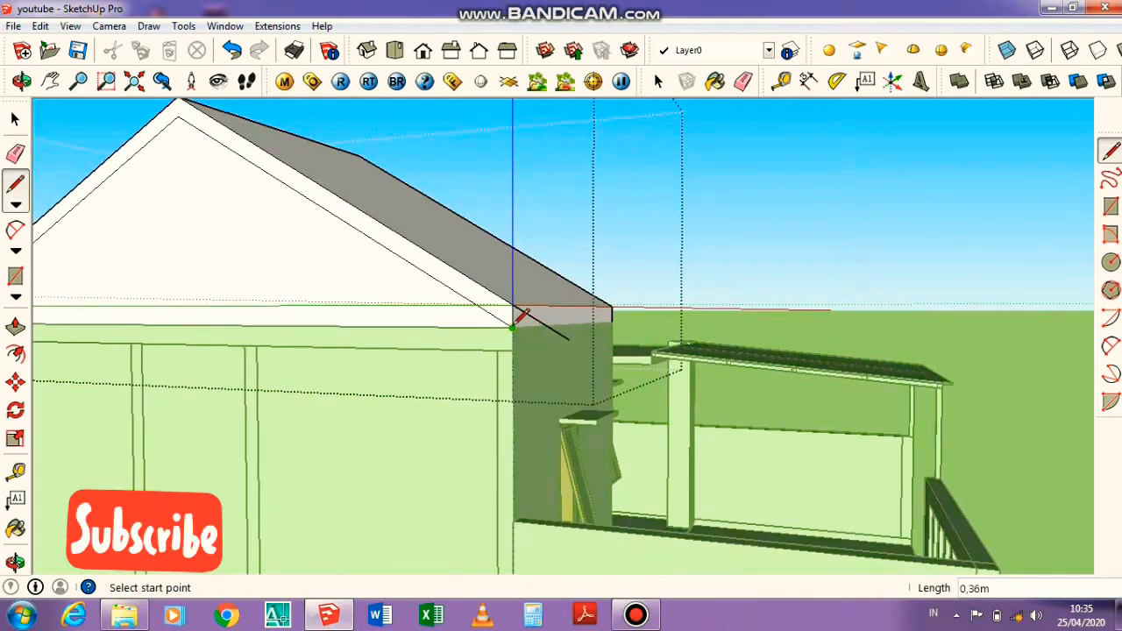
Copy the overhang line 0.20 m straight down to the gable's lower corner
{"action": "left_click", "coordinate": [512, 327]}
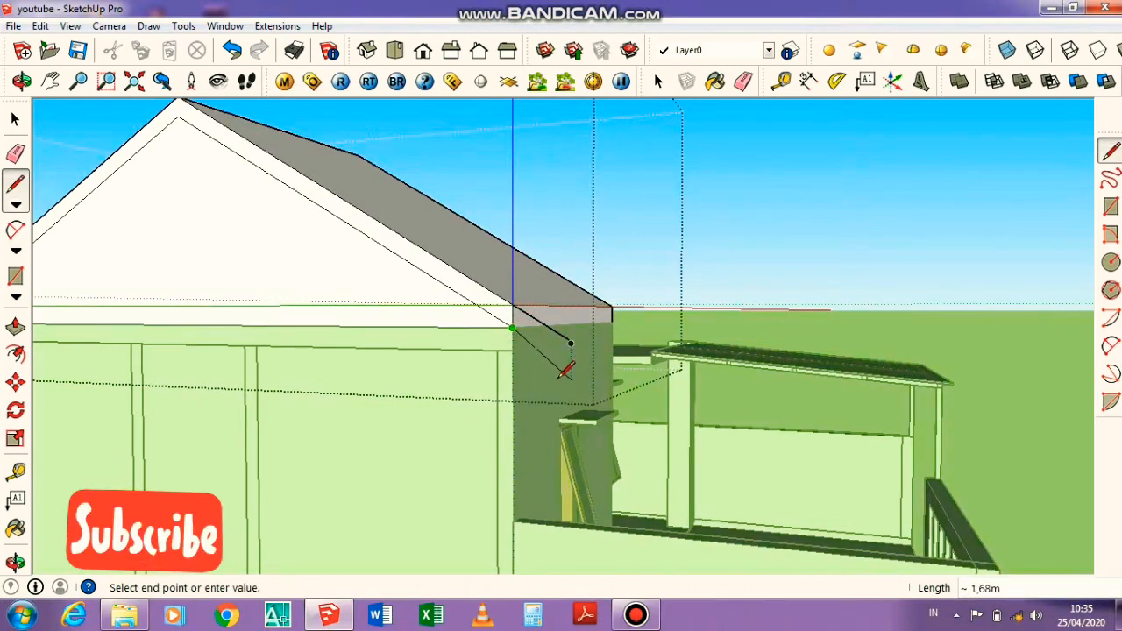
{"action": "key", "text": "space"}
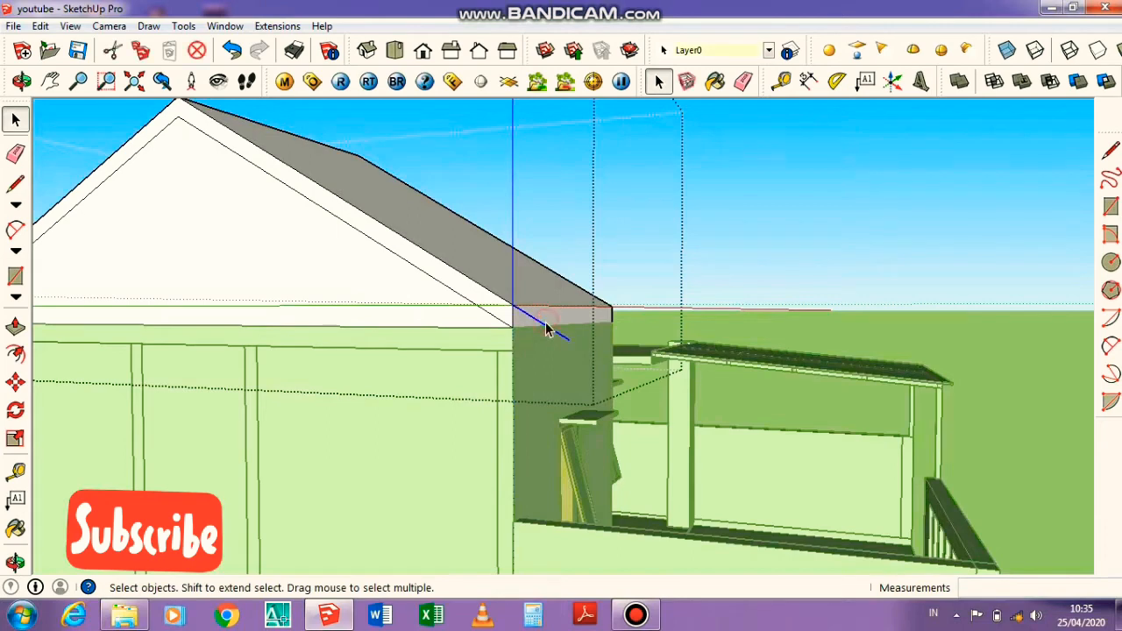
{"action": "key", "text": "m"}
{"action": "key", "text": "ctrl"}
{"action": "left_click", "coordinate": [513, 306]}
{"action": "left_click", "coordinate": [511, 328]}
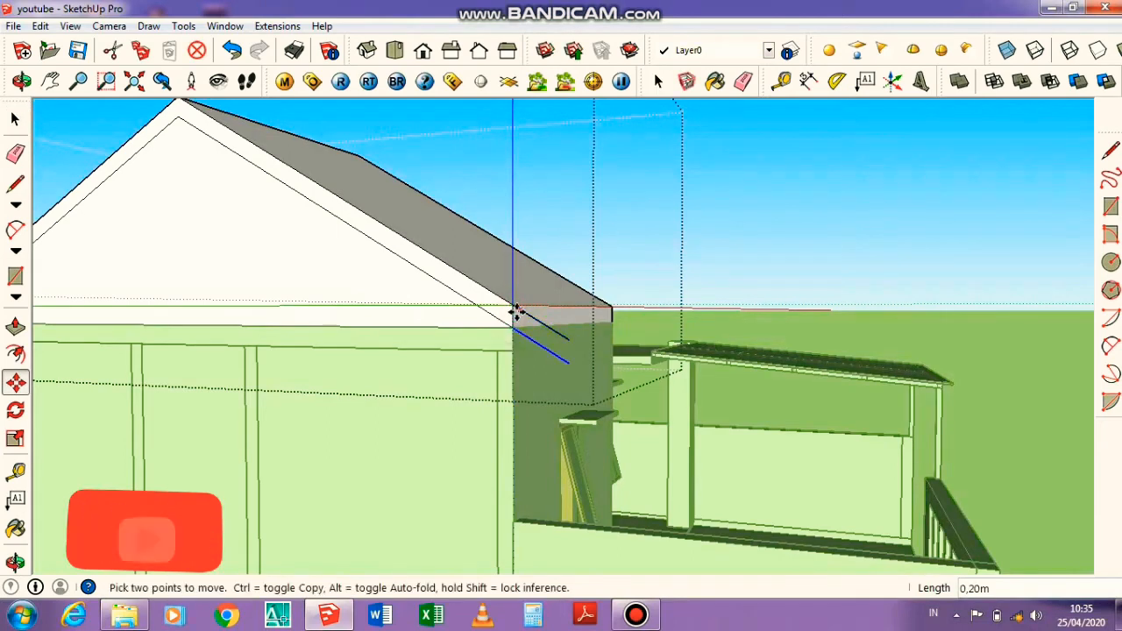
Copy both sloped overhang lines 3.15 m along the eave to the opposite gable
{"action": "key", "text": "space"}
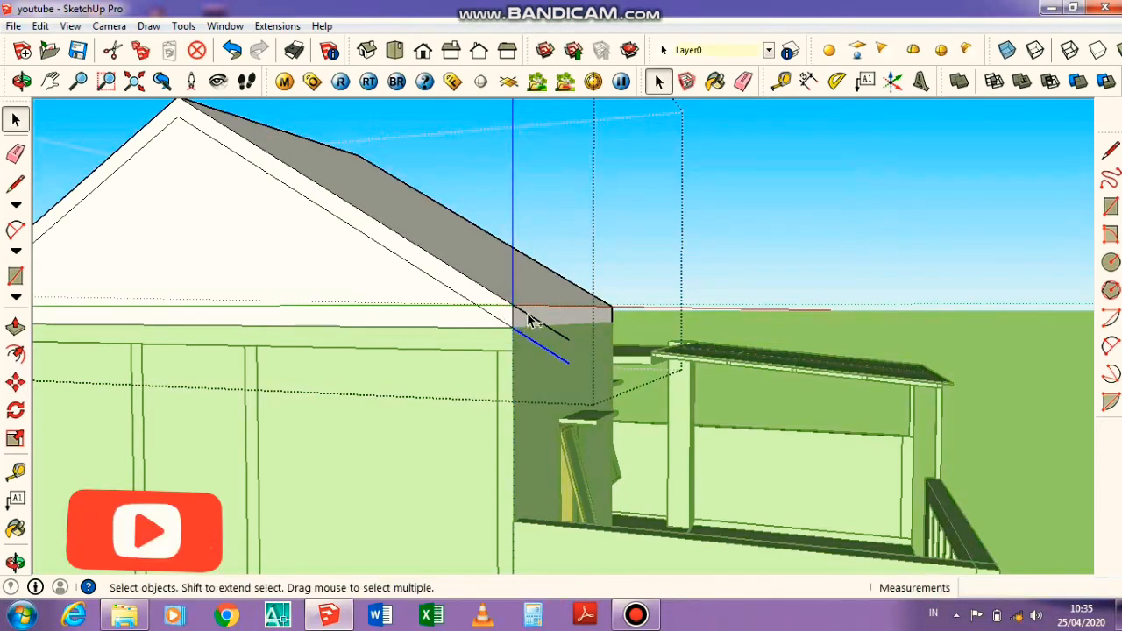
{"action": "key", "text": "m"}
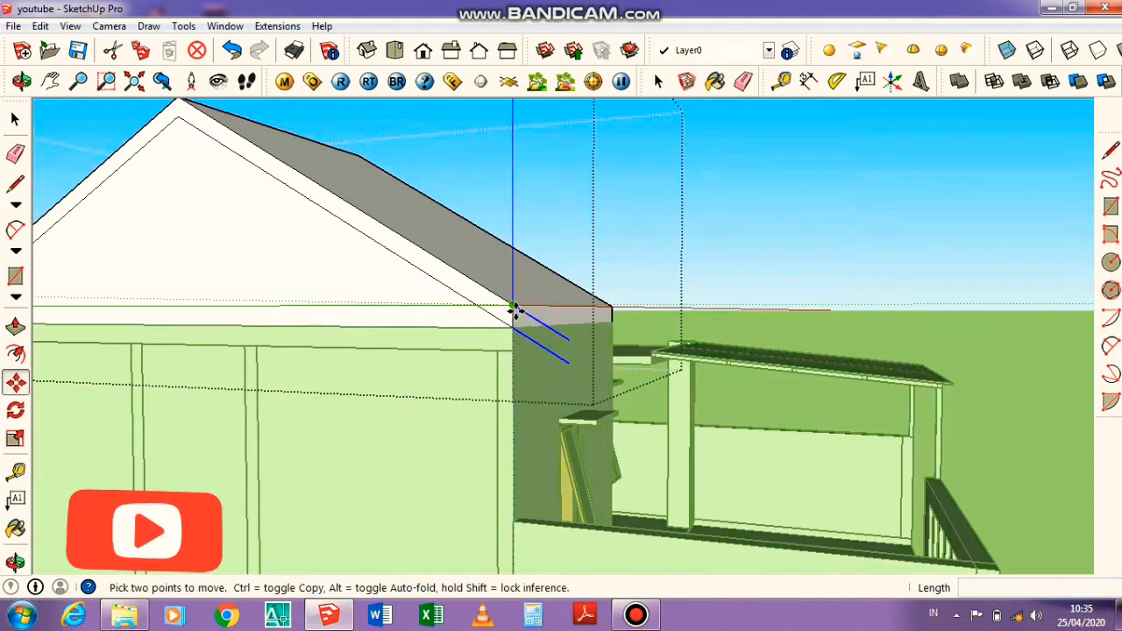
{"action": "left_click", "coordinate": [514, 307]}
{"action": "middle_click_drag", "start_coordinate": [684, 318], "coordinate": [566, 388]}
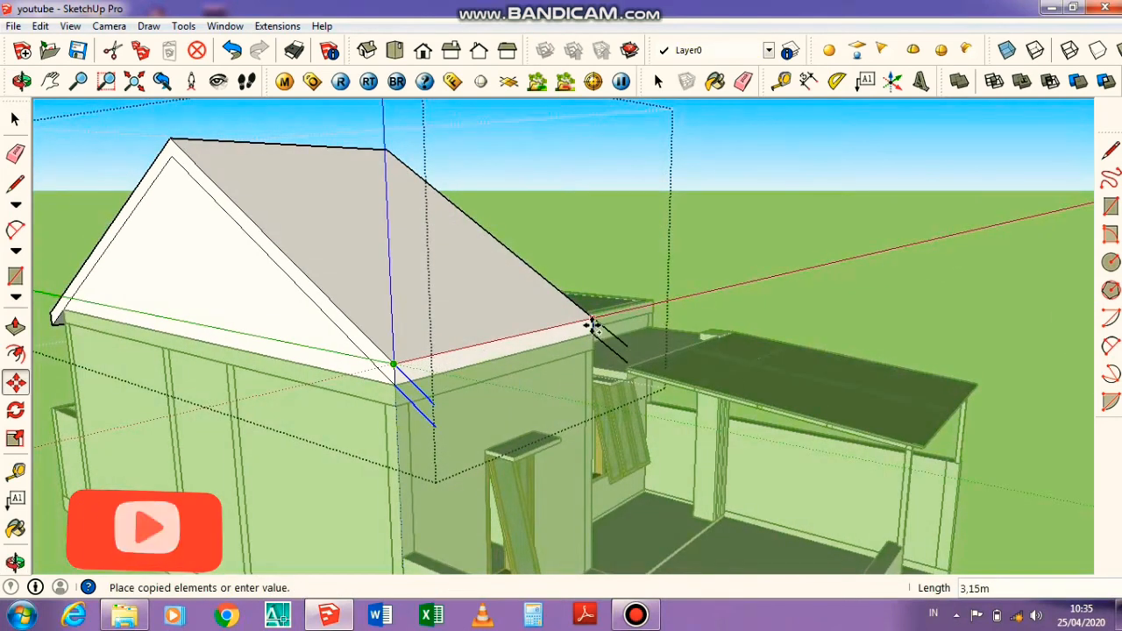
{"action": "left_click", "coordinate": [592, 322]}
Close both overhang ends with vertical lines between the outer ends of the sloped lines
{"action": "key", "text": "l"}
{"action": "left_click", "coordinate": [626, 359]}
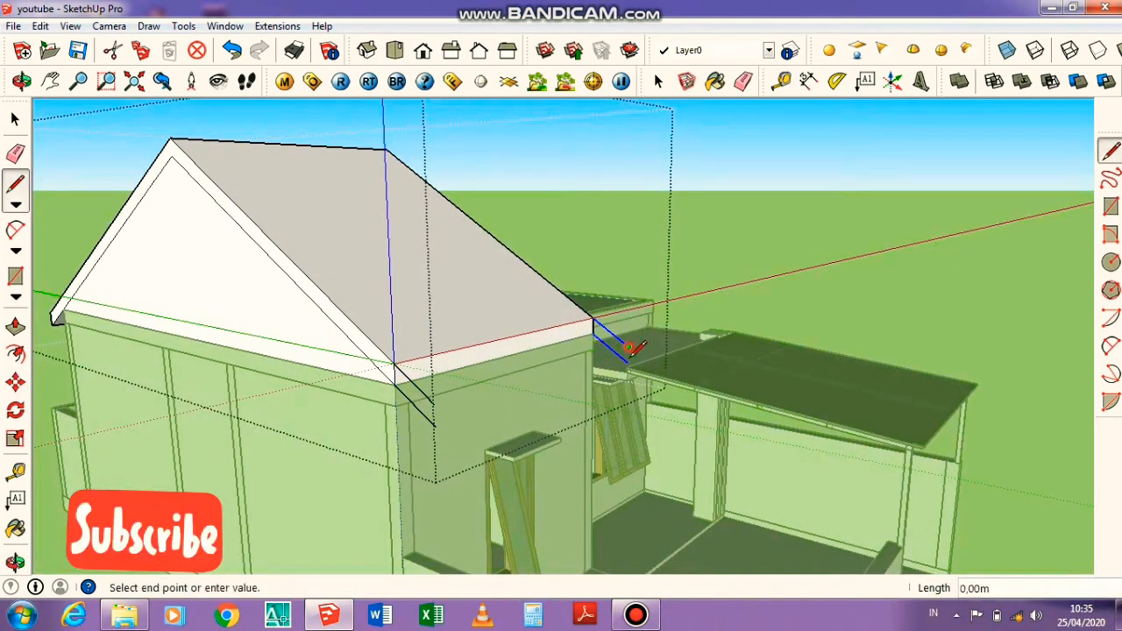
{"action": "scroll", "coordinate": [627, 360], "scroll_direction": "up", "scroll_amount": 1}
{"action": "key", "text": "ctrl+z"}
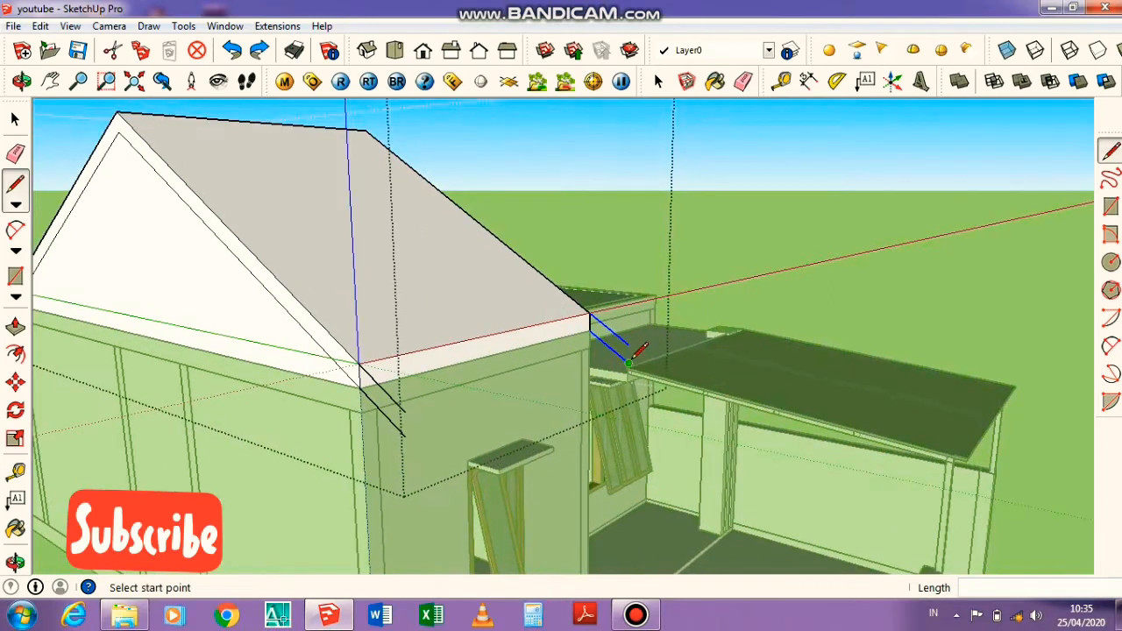
{"action": "left_click", "coordinate": [628, 360]}
{"action": "left_click", "coordinate": [628, 344]}
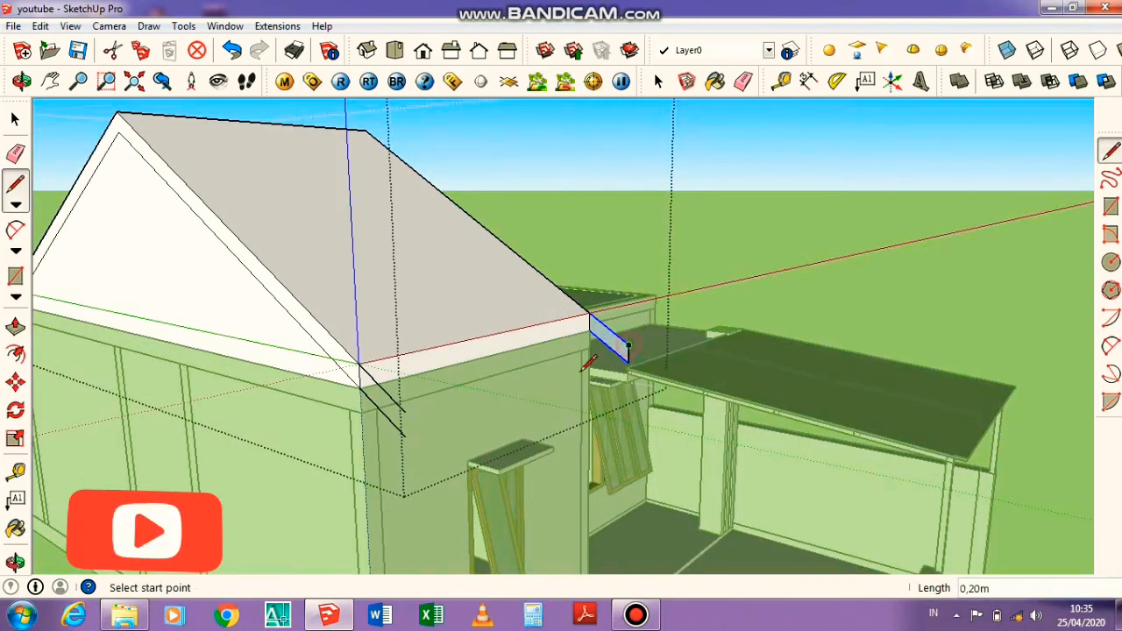
{"action": "left_click", "coordinate": [405, 436]}
{"action": "left_click", "coordinate": [405, 413]}
Join the two overhang ends with lines along the eave through their lower and upper outer corners
{"action": "left_click", "coordinate": [405, 434]}
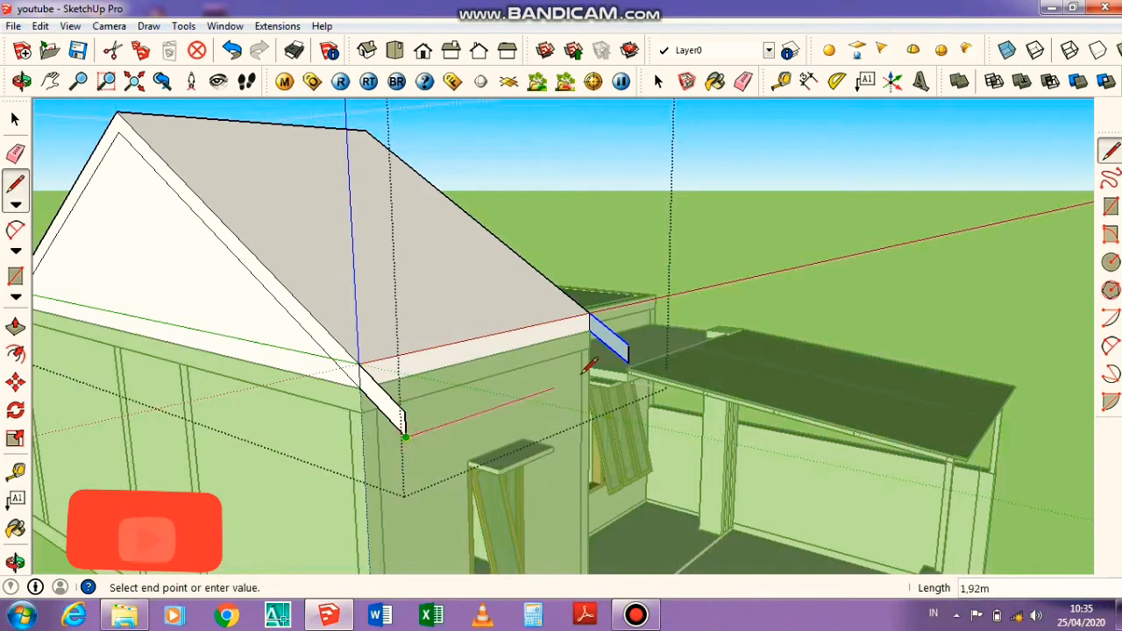
{"action": "left_click", "coordinate": [628, 359]}
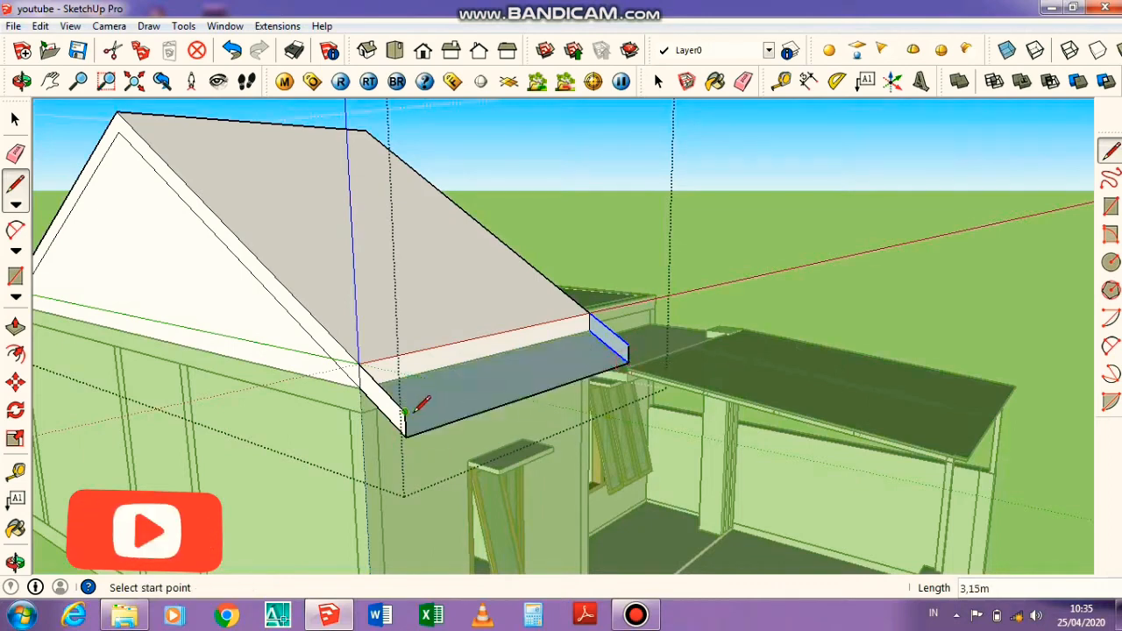
{"action": "left_click", "coordinate": [628, 343]}
Erase the short seam edges where the eave overhangs meet the roof's rim faces at the gables
{"action": "key", "text": "e"}
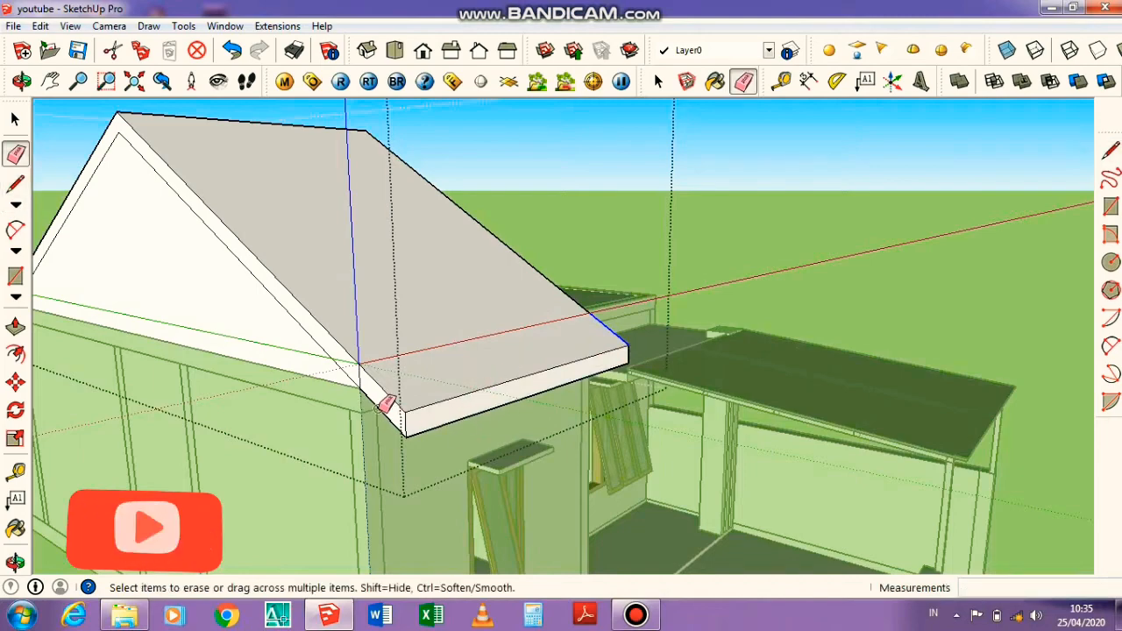
{"action": "scroll", "coordinate": [386, 399], "scroll_direction": "up", "scroll_amount": 4}
{"action": "left_click", "coordinate": [353, 372]}
{"action": "mouse_move", "coordinate": [790, 369]}
{"action": "middle_mouse_down"}
{"action": "mouse_move", "coordinate": [631, 366]}
{"action": "mouse_move", "coordinate": [409, 391]}
{"action": "middle_mouse_up"}
{"action": "scroll", "coordinate": [397, 306], "scroll_direction": "up", "scroll_amount": 3}
{"action": "left_click", "coordinate": [395, 308]}
{"action": "scroll", "coordinate": [581, 298], "scroll_direction": "down", "scroll_amount": 5}
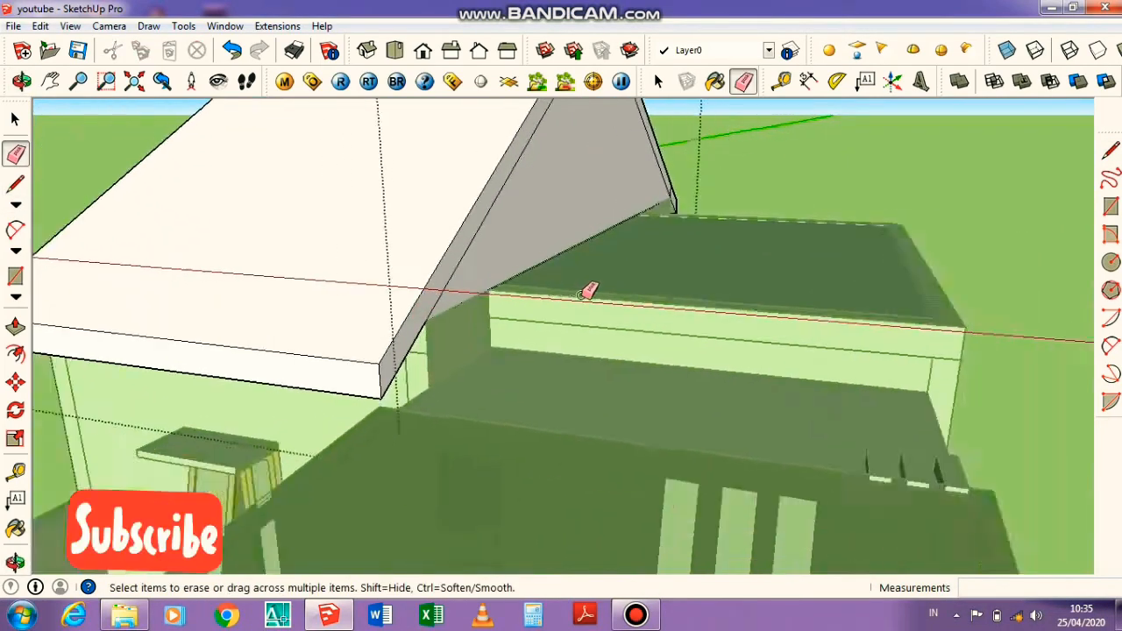
{"action": "middle_click_drag", "start_coordinate": [546, 309], "coordinate": [471, 335]}
{"action": "scroll", "coordinate": [675, 224], "scroll_direction": "up", "scroll_amount": 3}
{"action": "scroll", "coordinate": [682, 221], "scroll_direction": "up", "scroll_amount": 4}
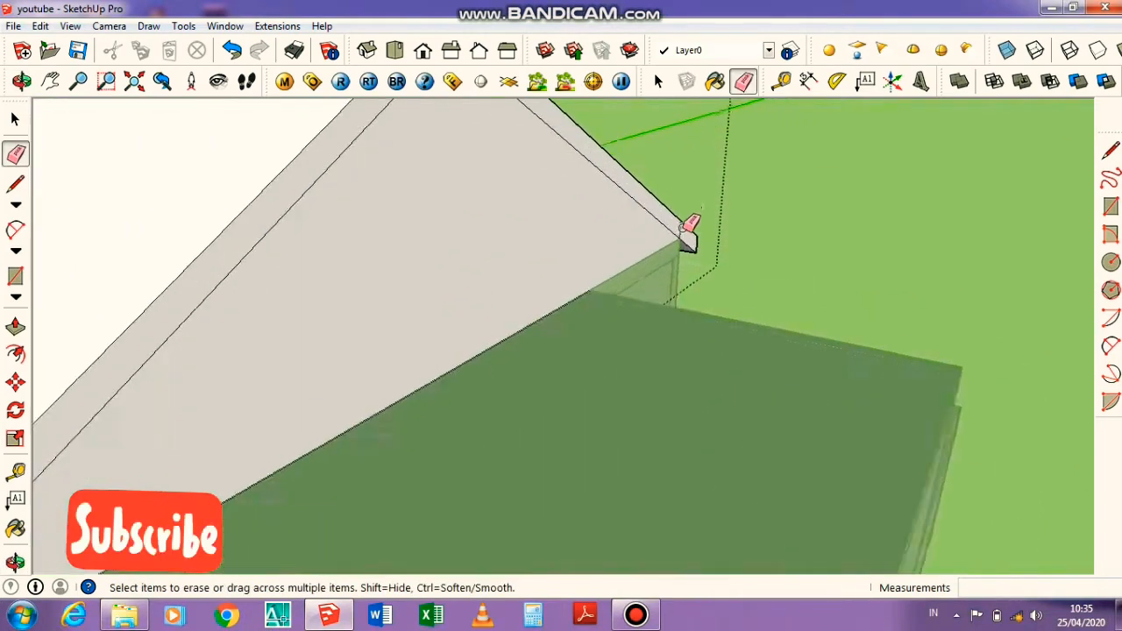
{"action": "scroll", "coordinate": [684, 226], "scroll_direction": "down", "scroll_amount": 4}
Try to Push/Pull the roof's rim face outward from the gable with a distance of 50
{"action": "key", "text": "space"}
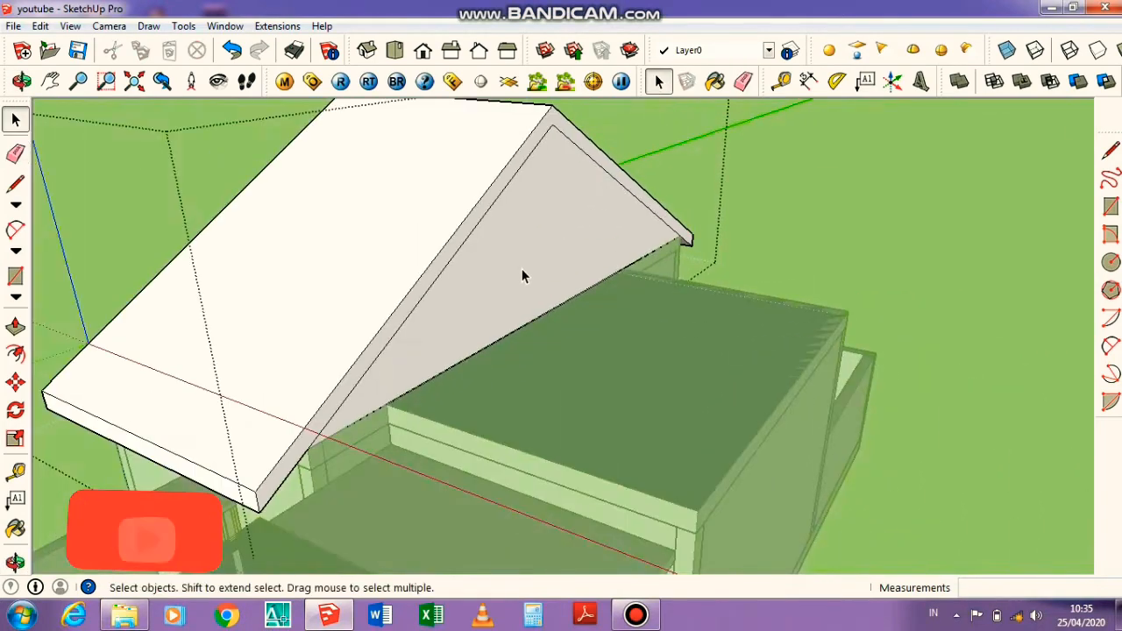
{"action": "middle_click_drag", "start_coordinate": [521, 276], "coordinate": [519, 216]}
{"action": "scroll", "coordinate": [502, 168], "scroll_direction": "up", "scroll_amount": 3}
{"action": "left_click", "coordinate": [503, 169]}
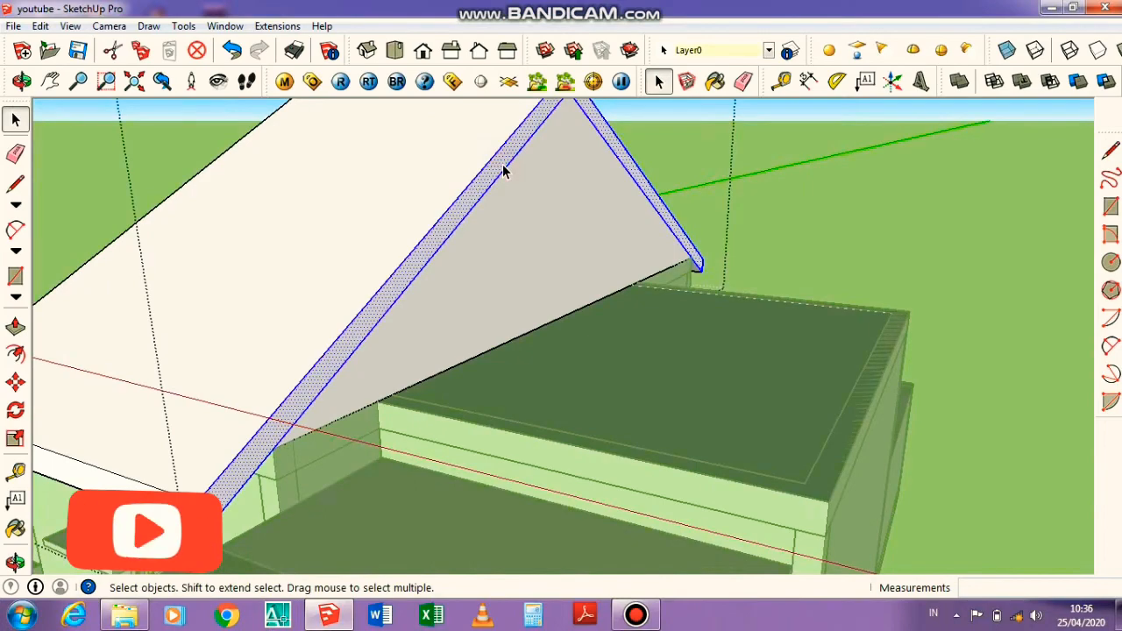
{"action": "key", "text": "p"}
{"action": "left_click_drag", "start_coordinate": [472, 206], "coordinate": [510, 205]}
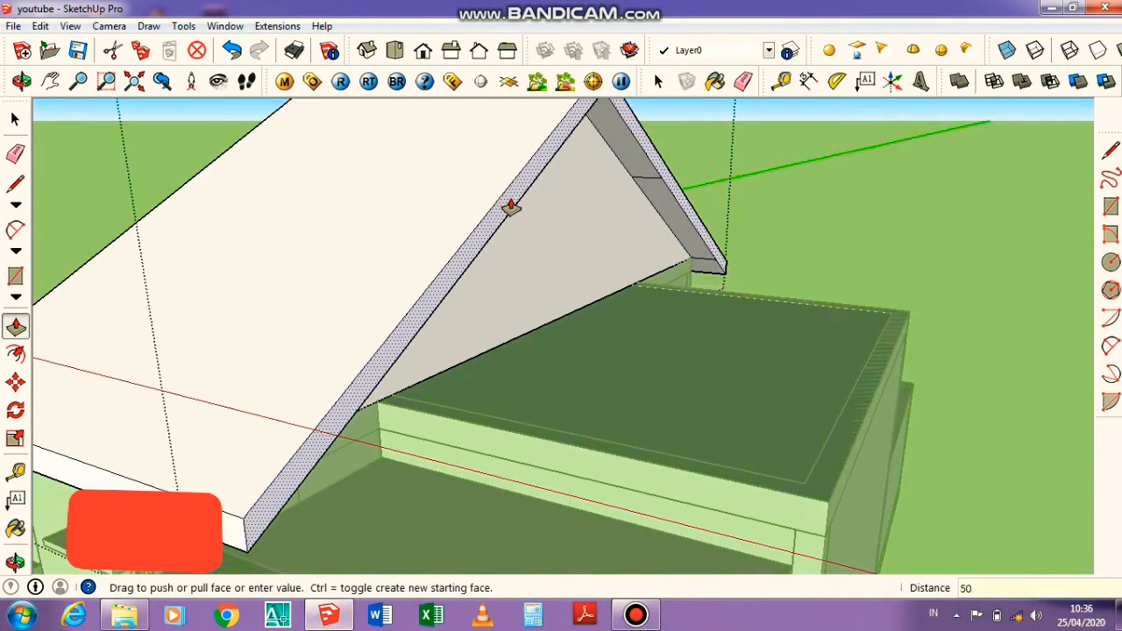
{"action": "type", "text": "50"}
{"action": "key", "text": "Return"}
{"action": "key", "text": "ctrl+z"}
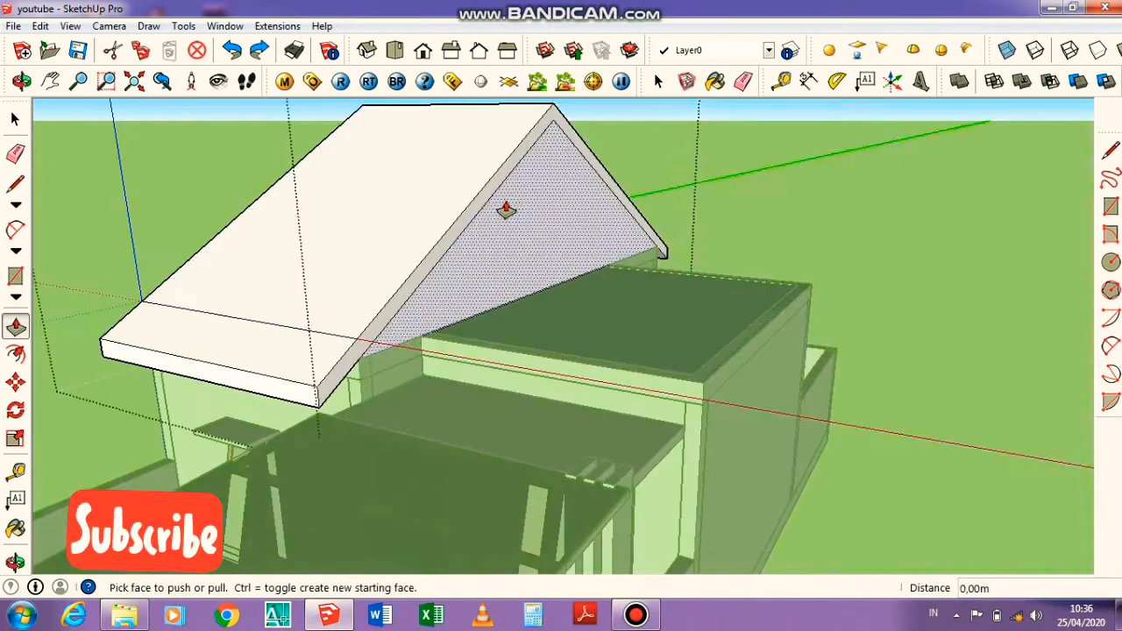
Push/Pull the roof's rim face outward past the gable, and the rim face of the opposite gable by 0.5 m
{"action": "left_click_drag", "start_coordinate": [471, 215], "coordinate": [501, 226]}
{"action": "middle_click_drag", "start_coordinate": [501, 226], "coordinate": [521, 300]}
{"action": "left_click_drag", "start_coordinate": [521, 300], "coordinate": [501, 320]}
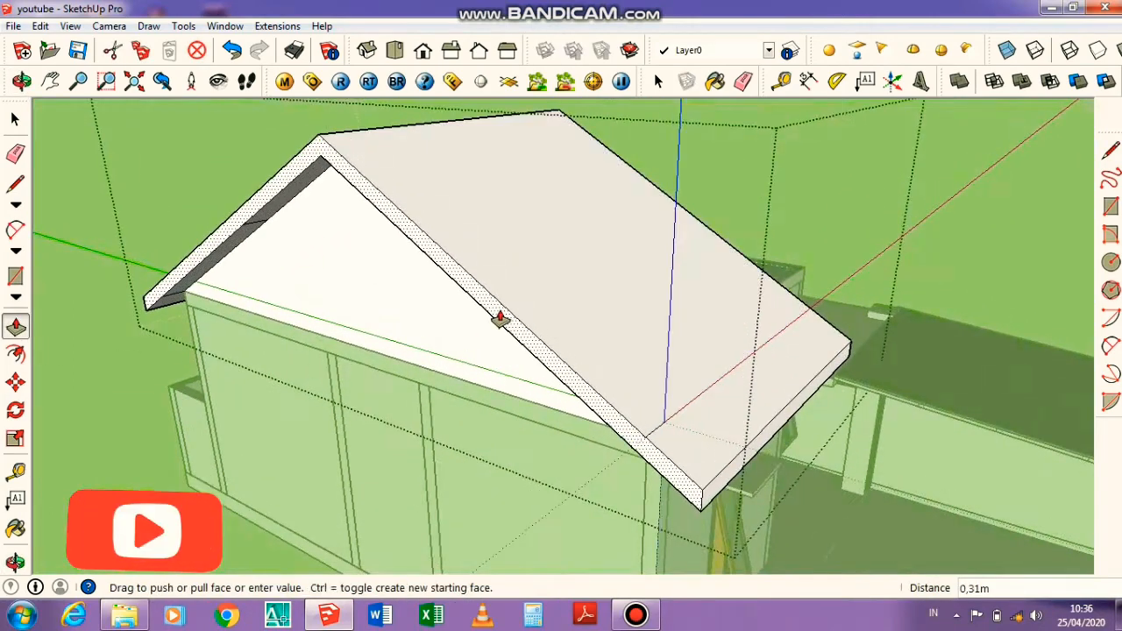
{"action": "type", "text": "0,5"}
{"action": "key", "text": "Return"}
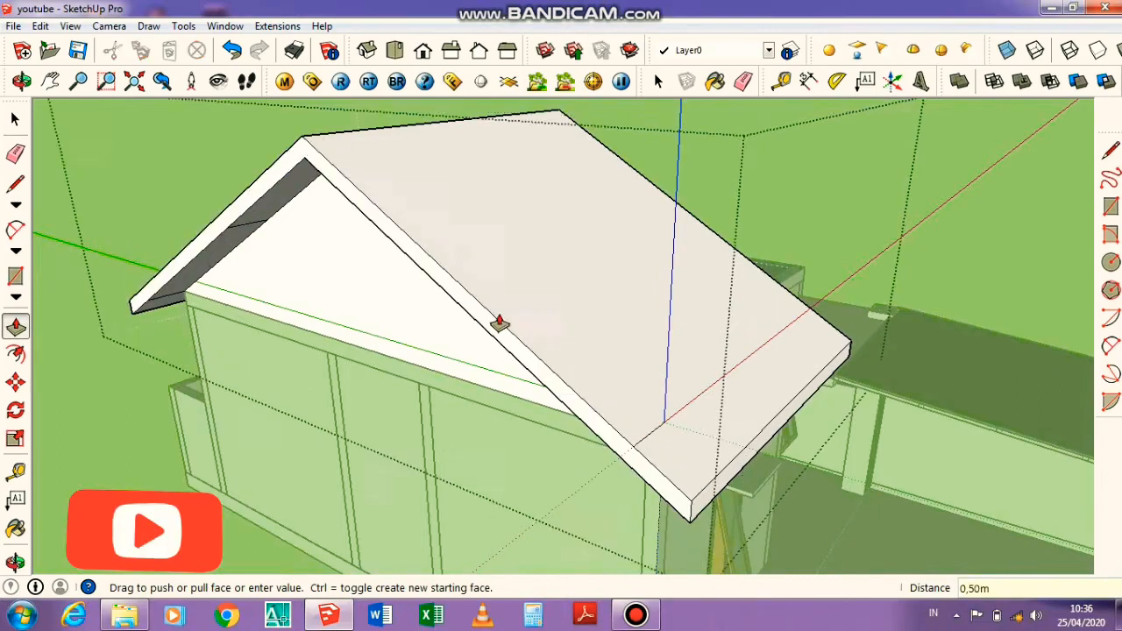
Delete the leftover dividing edge across the lower roof slope inside the roof group, and leave the group
{"action": "scroll", "coordinate": [499, 316], "scroll_direction": "down", "scroll_amount": 3}
{"action": "middle_click_drag", "start_coordinate": [641, 298], "coordinate": [536, 261]}
{"action": "key", "text": "space"}
{"action": "left_click", "coordinate": [607, 250]}
{"action": "scroll", "coordinate": [607, 250], "scroll_direction": "up", "scroll_amount": 2}
{"action": "middle_click_drag", "start_coordinate": [656, 269], "coordinate": [421, 240]}
{"action": "scroll", "coordinate": [232, 300], "scroll_direction": "up", "scroll_amount": 3}
{"action": "triple_click", "coordinate": [233, 293]}
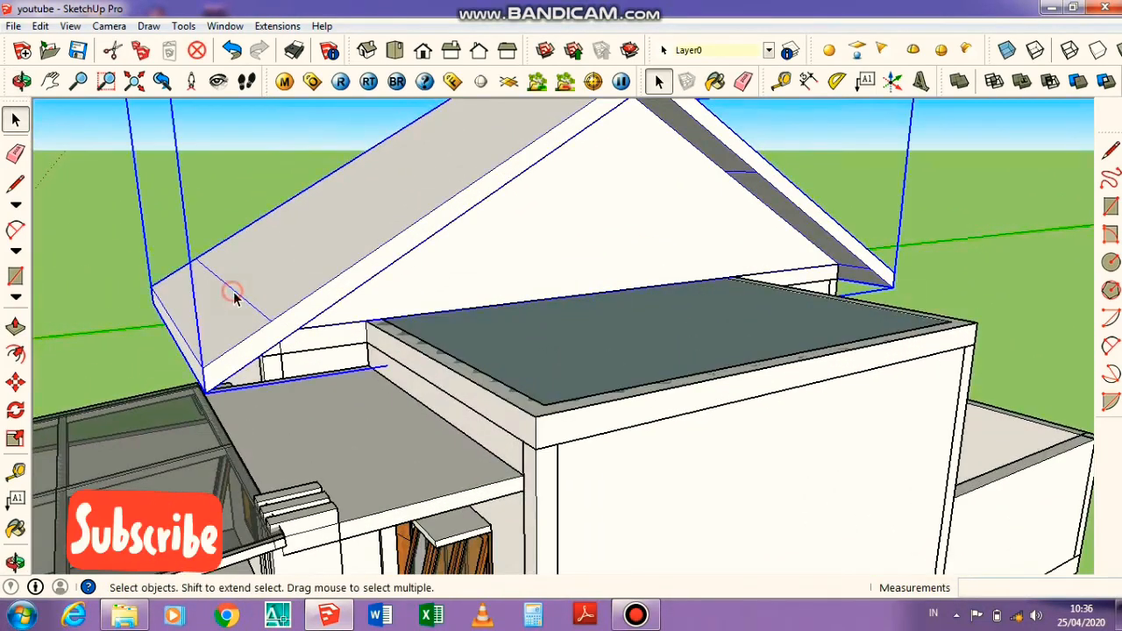
{"action": "left_click", "coordinate": [239, 292]}
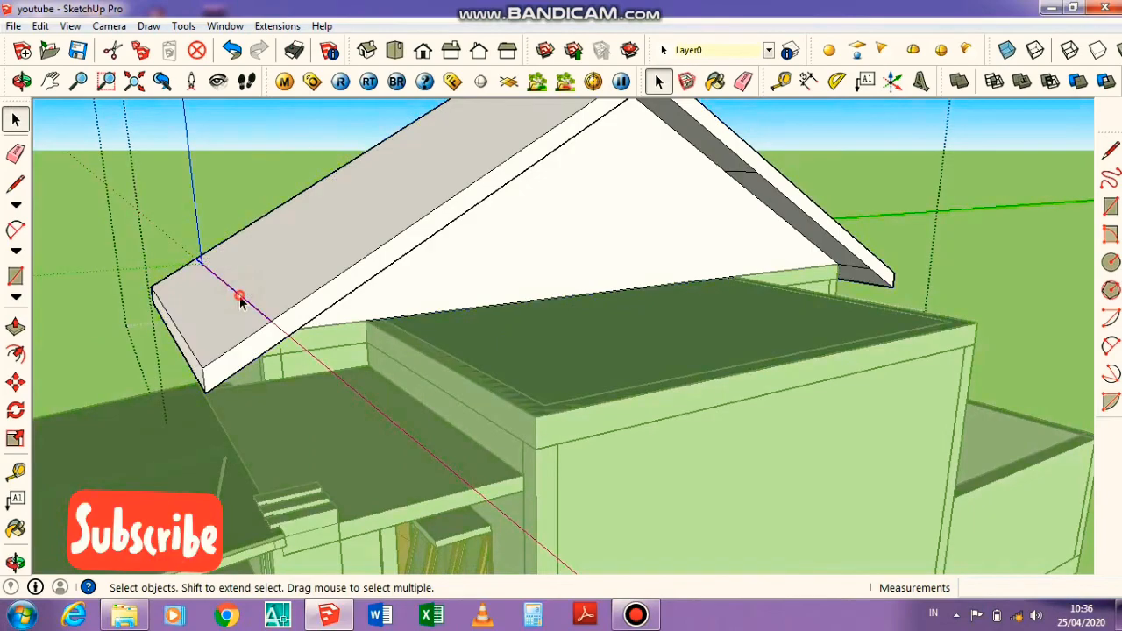
{"action": "scroll", "coordinate": [430, 226], "scroll_direction": "down", "scroll_amount": 2}
{"action": "key", "text": "Escape"}
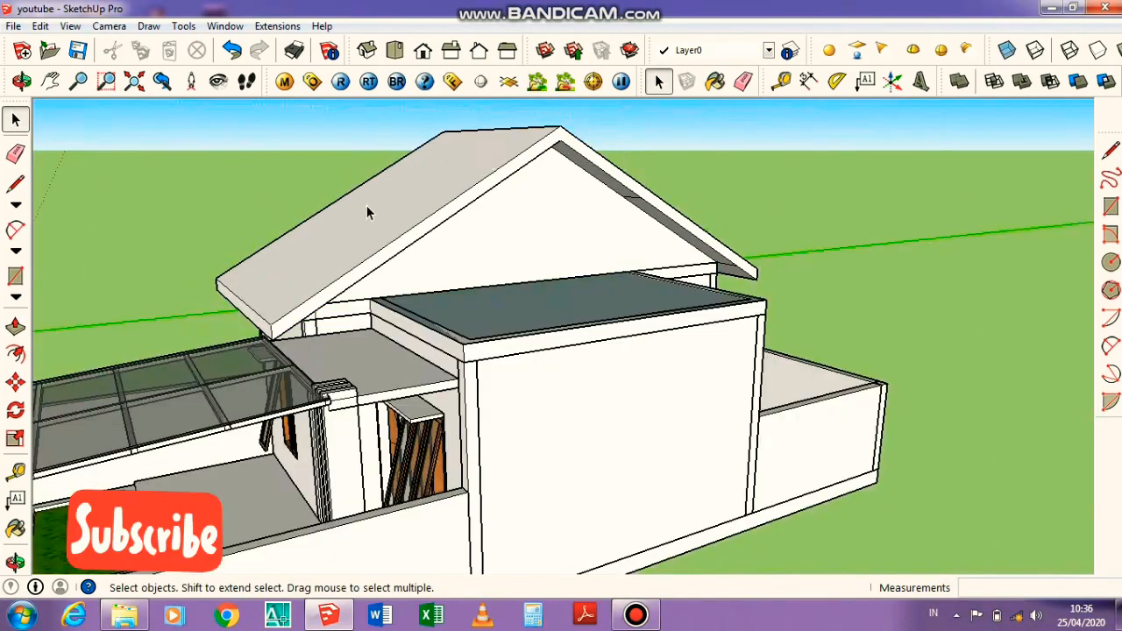
Try to erase the seam edge on the underside of the eave overhang from outside the roof group
{"action": "scroll", "coordinate": [367, 210], "scroll_direction": "up", "scroll_amount": 2}
{"action": "middle_click_drag", "start_coordinate": [367, 210], "coordinate": [597, 342]}
{"action": "scroll", "coordinate": [621, 197], "scroll_direction": "up", "scroll_amount": 2}
{"action": "scroll", "coordinate": [420, 201], "scroll_direction": "down", "scroll_amount": 2}
{"action": "middle_click_drag", "start_coordinate": [420, 201], "coordinate": [388, 183]}
{"action": "scroll", "coordinate": [427, 317], "scroll_direction": "up", "scroll_amount": 2}
{"action": "middle_click_drag", "start_coordinate": [428, 316], "coordinate": [465, 237]}
{"action": "key", "text": "e"}
{"action": "scroll", "coordinate": [98, 263], "scroll_direction": "up", "scroll_amount": 3}
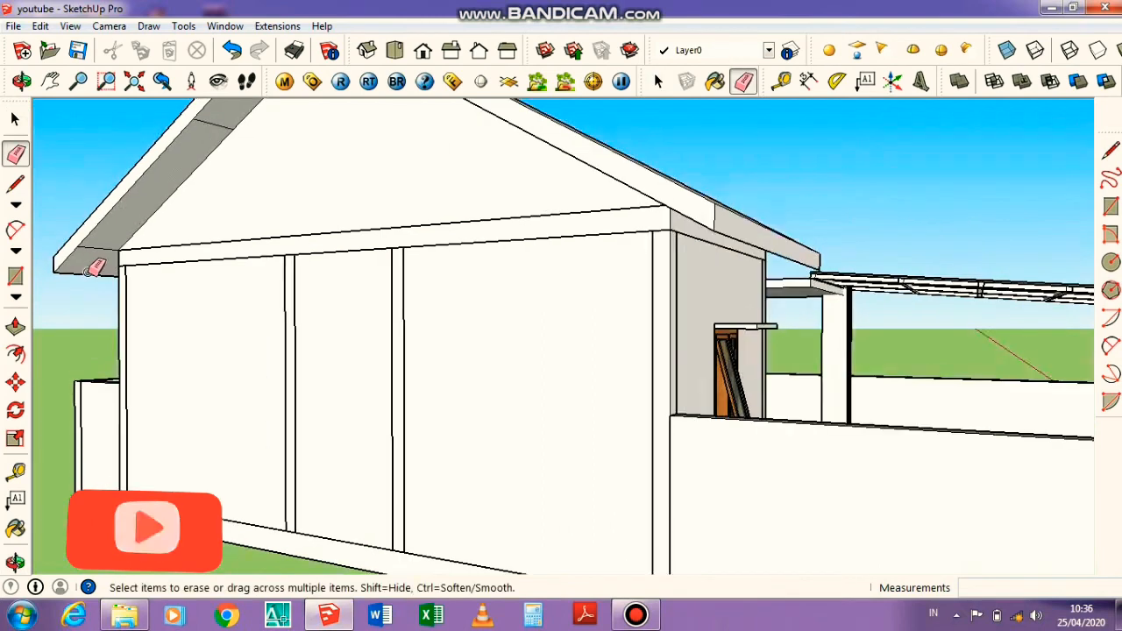
{"action": "left_click", "coordinate": [104, 245]}
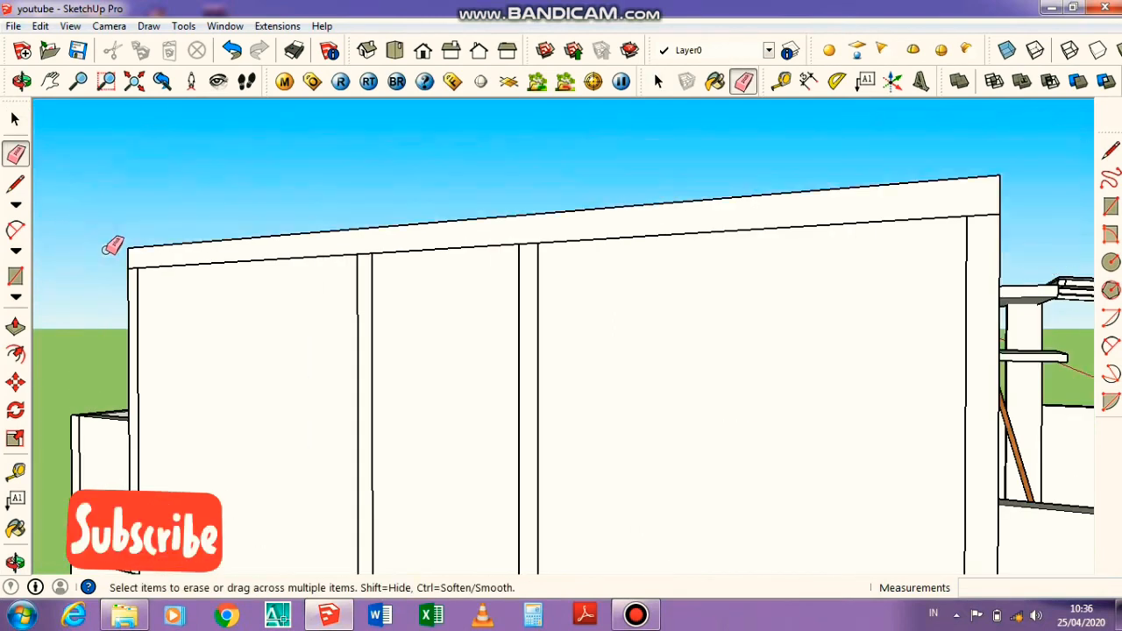
{"action": "key", "text": "ctrl+z"}
Open the roof group, erase the seam edges on the underside of the overhang, and close the group
{"action": "key", "text": "space"}
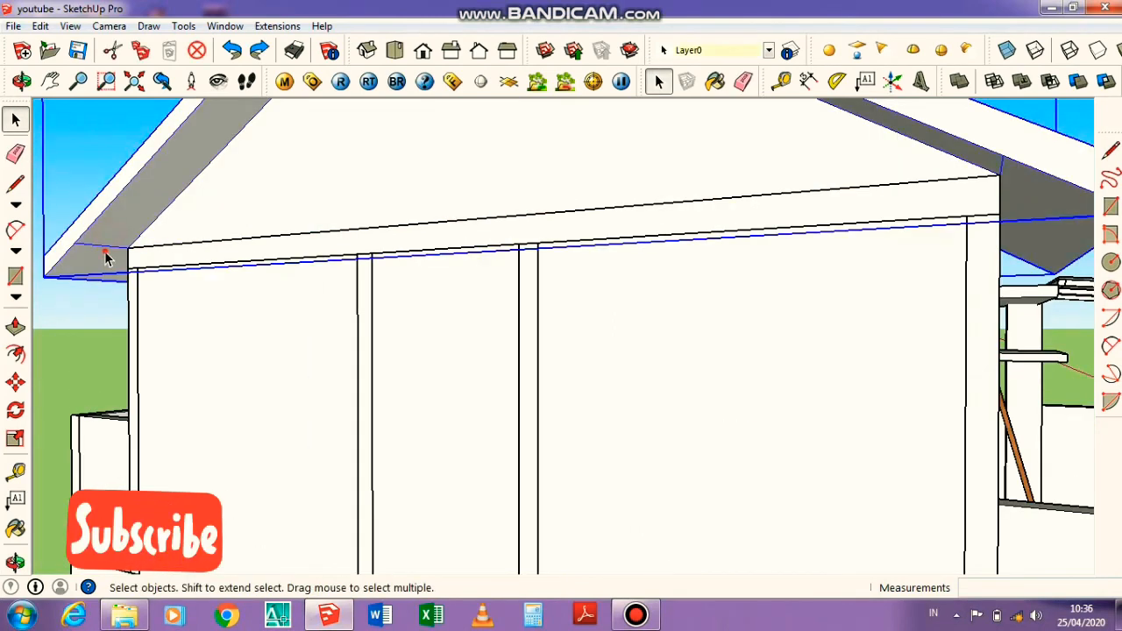
{"action": "left_click", "coordinate": [105, 256]}
{"action": "left_click", "coordinate": [105, 257]}
{"action": "scroll", "coordinate": [110, 290], "scroll_direction": "down", "scroll_amount": 3}
{"action": "scroll", "coordinate": [111, 290], "scroll_direction": "up", "scroll_amount": 2}
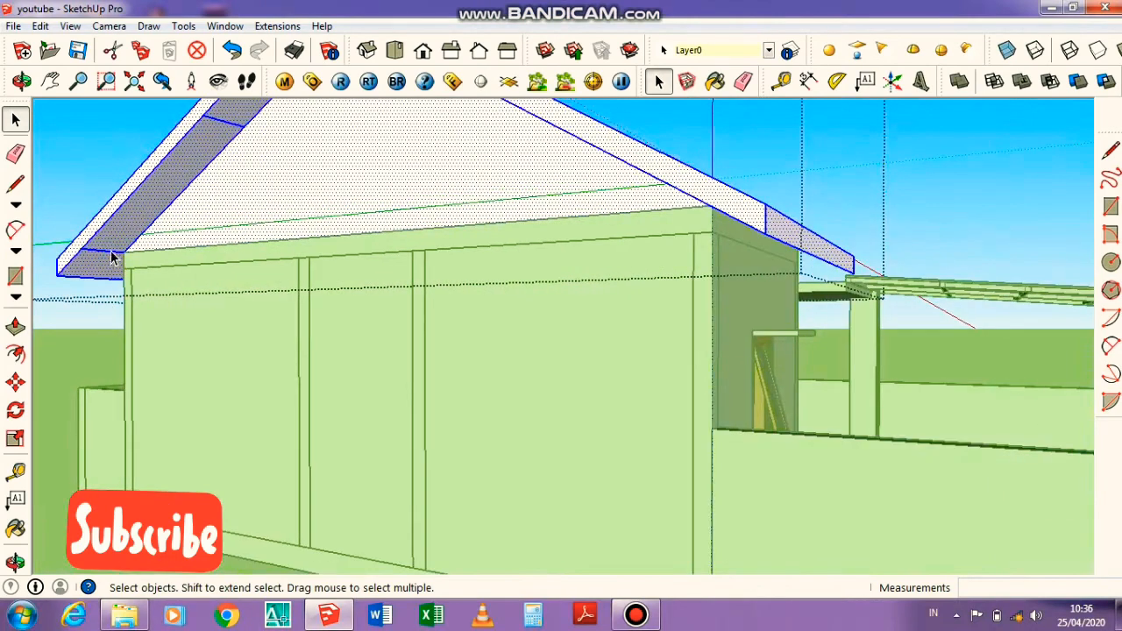
{"action": "left_click", "coordinate": [111, 255]}
{"action": "key", "text": "e"}
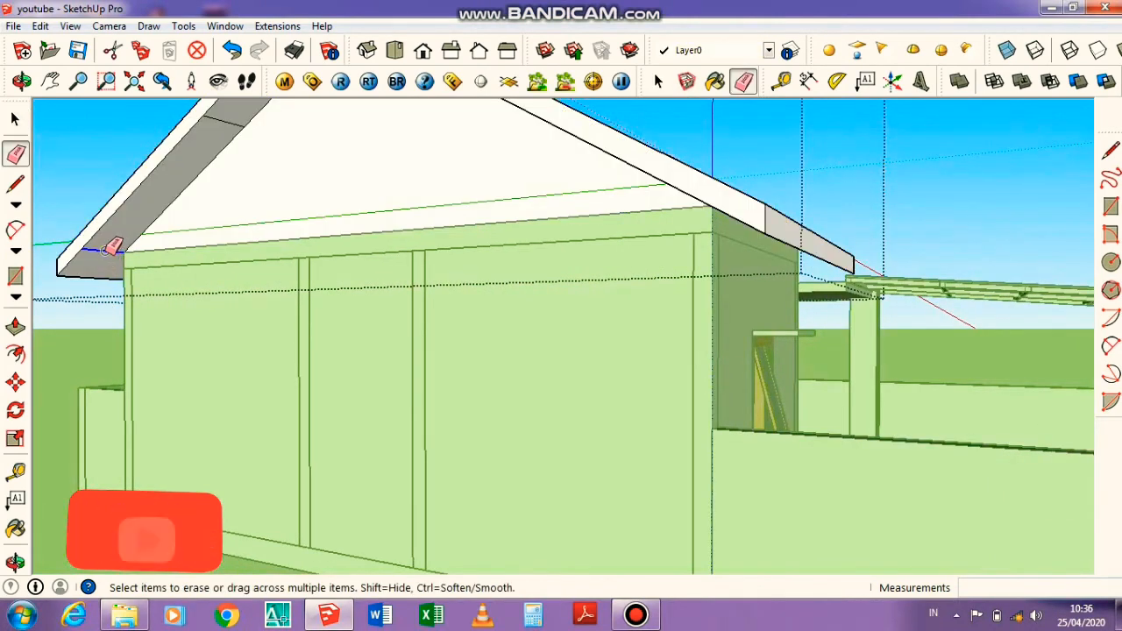
{"action": "scroll", "coordinate": [245, 222], "scroll_direction": "down", "scroll_amount": 5}
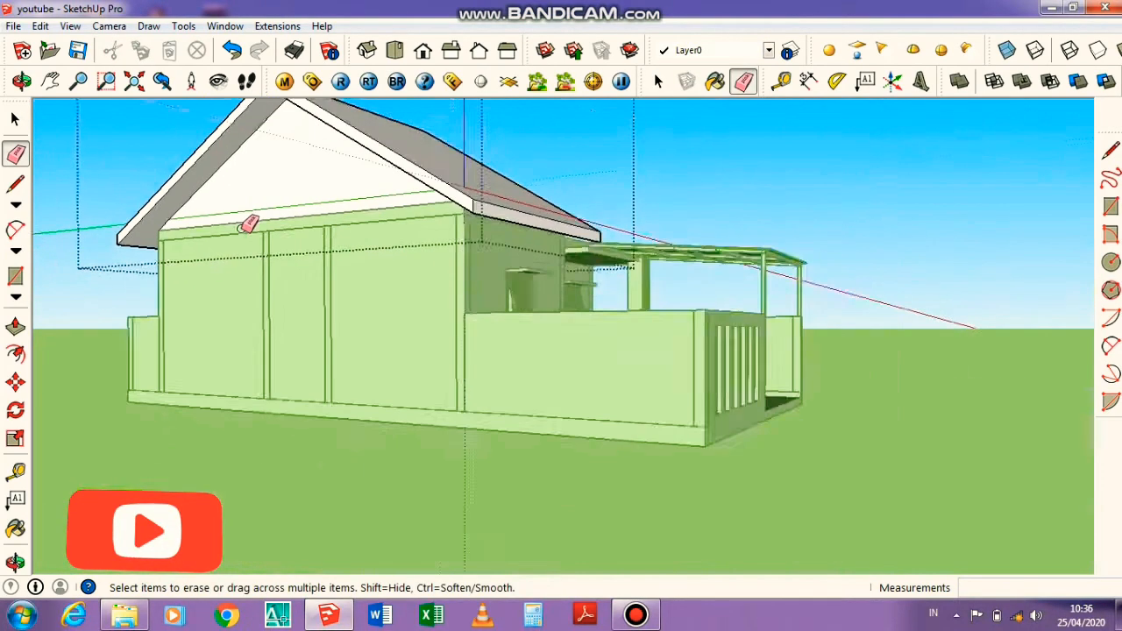
{"action": "mouse_move", "coordinate": [521, 321]}
{"action": "middle_mouse_down"}
{"action": "mouse_move", "coordinate": [396, 237]}
{"action": "mouse_move", "coordinate": [439, 251]}
{"action": "mouse_move", "coordinate": [526, 241]}
{"action": "mouse_move", "coordinate": [476, 231]}
{"action": "mouse_move", "coordinate": [237, 243]}
{"action": "middle_mouse_up"}
{"action": "key", "text": "space"}
Examine the roof and its overhangs from the gable side, the front and above the carport
{"action": "scroll", "coordinate": [578, 235], "scroll_direction": "up", "scroll_amount": 4}
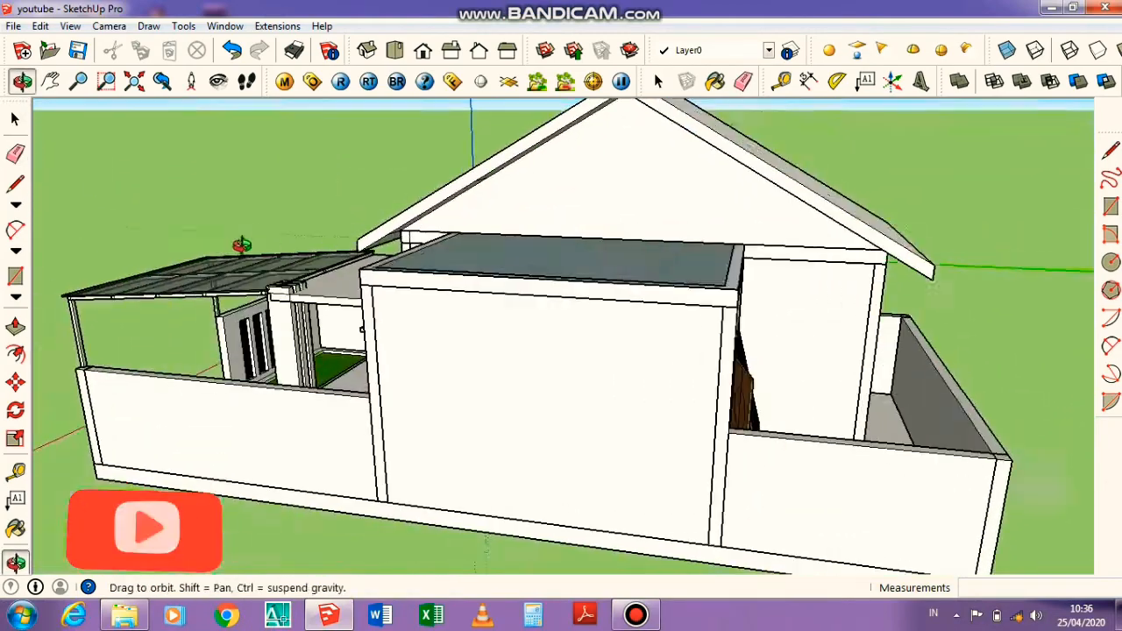
{"action": "scroll", "coordinate": [483, 255], "scroll_direction": "down", "scroll_amount": 2}
{"action": "middle_click_drag", "start_coordinate": [483, 255], "coordinate": [649, 211]}
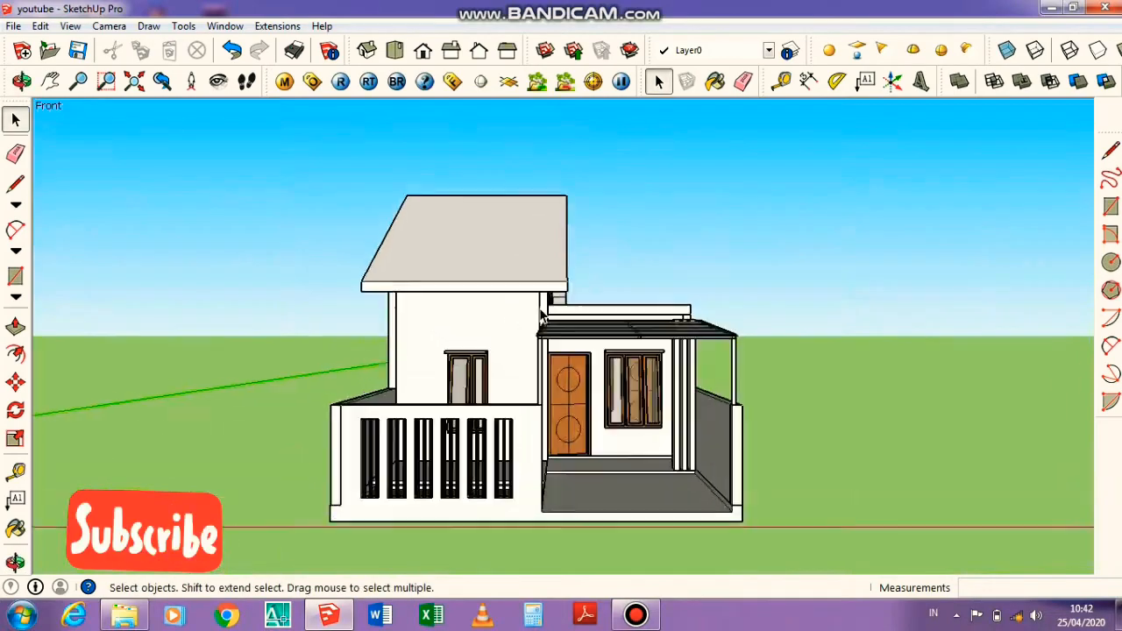
{"action": "scroll", "coordinate": [465, 394], "scroll_direction": "up", "scroll_amount": 3}
{"action": "middle_click_drag", "start_coordinate": [466, 394], "coordinate": [370, 433]}
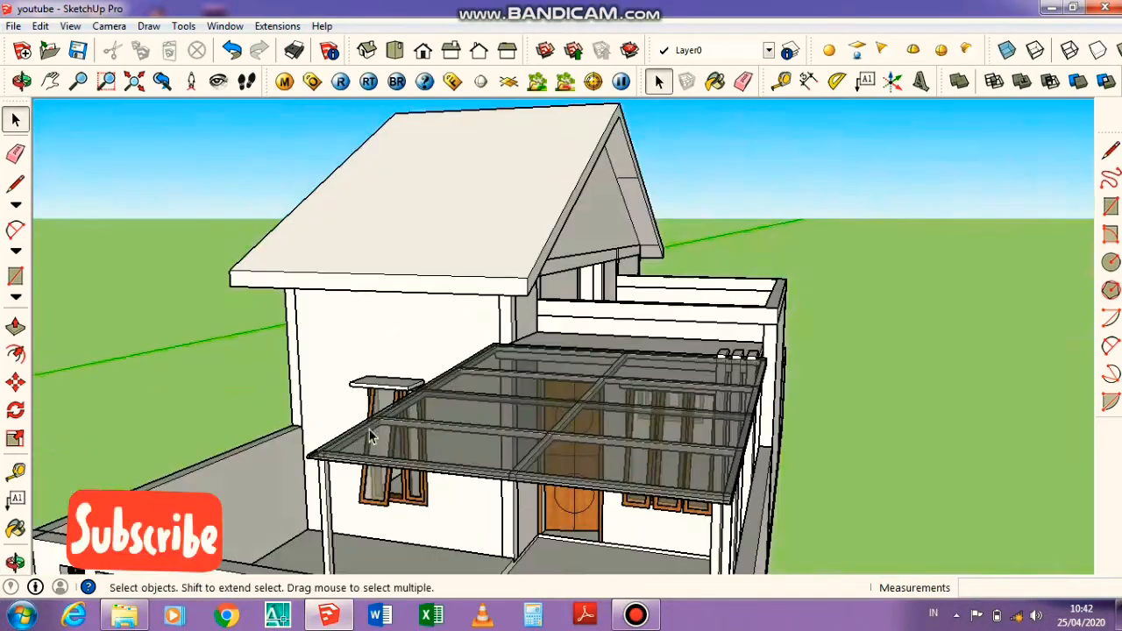
Open the roof group for editing at the gable end of the front eave
{"action": "scroll", "coordinate": [489, 308], "scroll_direction": "down", "scroll_amount": 3}
{"action": "middle_click_drag", "start_coordinate": [489, 308], "coordinate": [475, 341]}
{"action": "scroll", "coordinate": [588, 301], "scroll_direction": "up", "scroll_amount": 2}
{"action": "middle_click_drag", "start_coordinate": [648, 344], "coordinate": [601, 388]}
{"action": "middle_click_drag", "start_coordinate": [313, 379], "coordinate": [602, 389]}
{"action": "scroll", "coordinate": [601, 390], "scroll_direction": "up", "scroll_amount": 2}
{"action": "middle_click_drag", "start_coordinate": [579, 460], "coordinate": [714, 410]}
{"action": "scroll", "coordinate": [785, 344], "scroll_direction": "up", "scroll_amount": 3}
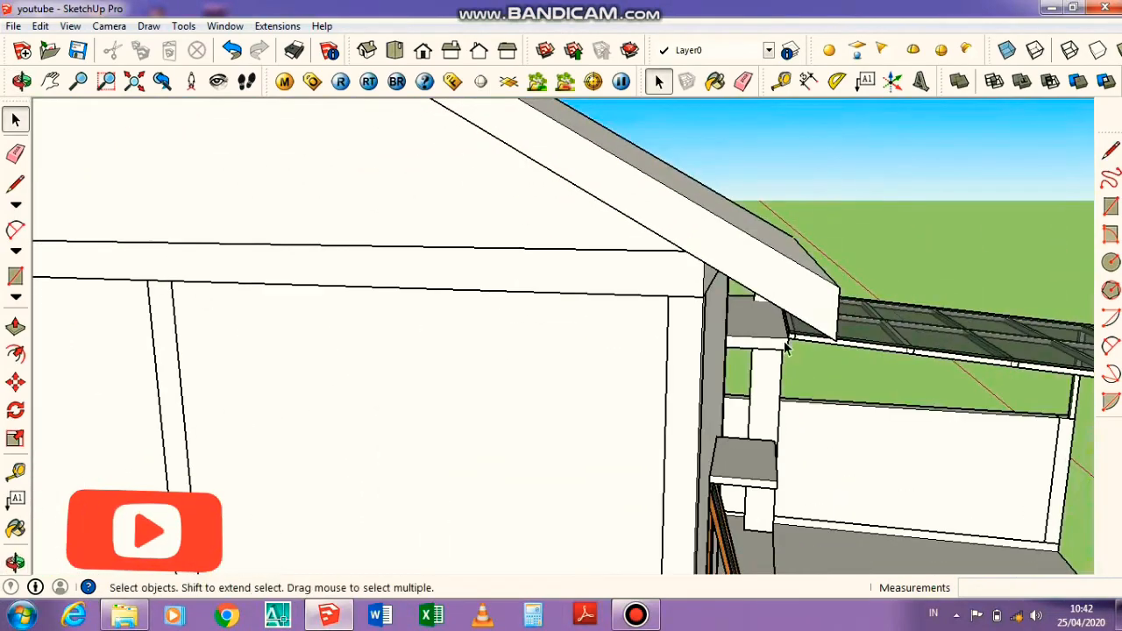
{"action": "scroll", "coordinate": [771, 325], "scroll_direction": "down", "scroll_amount": 3}
{"action": "scroll", "coordinate": [772, 340], "scroll_direction": "up", "scroll_amount": 4}
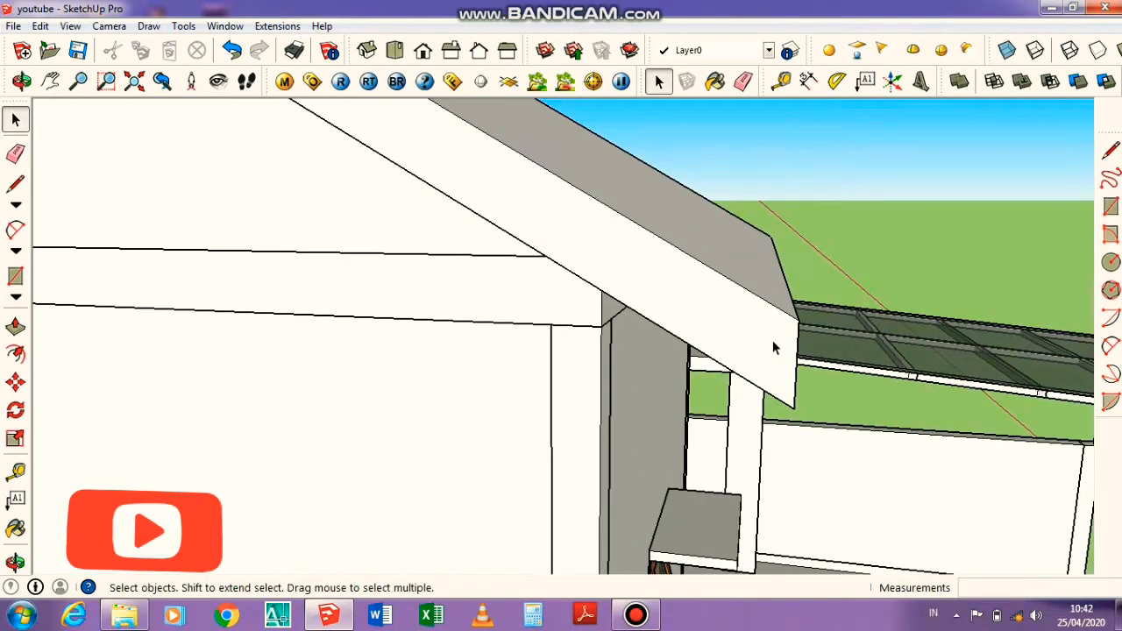
{"action": "key", "text": "l"}
{"action": "scroll", "coordinate": [803, 329], "scroll_direction": "up", "scroll_amount": 1}
{"action": "scroll", "coordinate": [753, 347], "scroll_direction": "down", "scroll_amount": 1}
{"action": "key", "text": "space"}
{"action": "triple_click", "coordinate": [720, 330]}
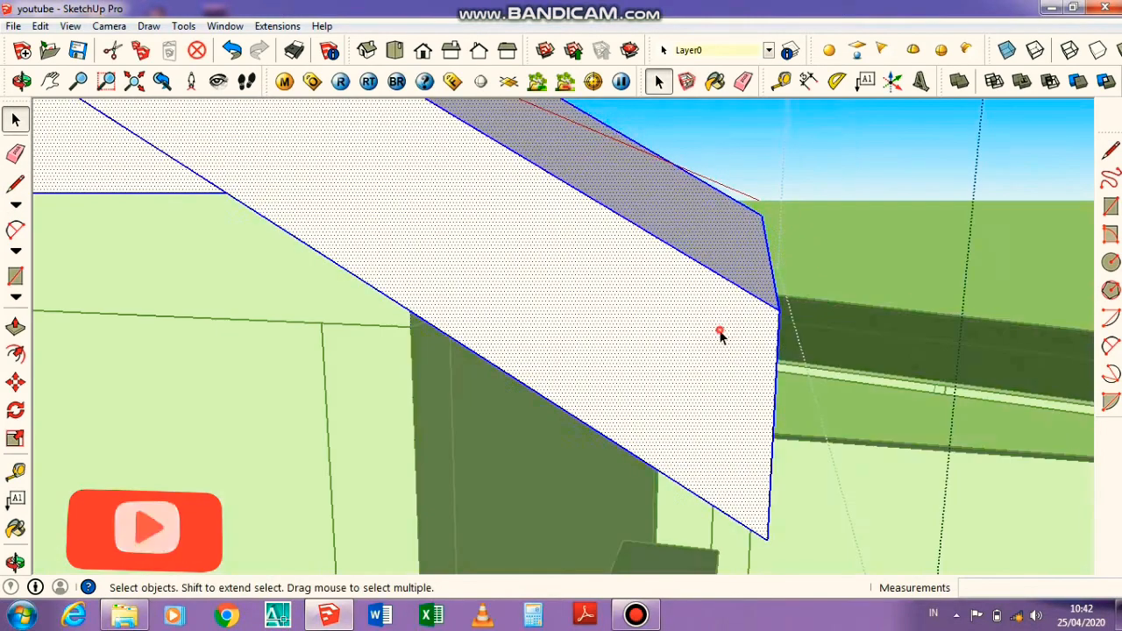
Draw a line across the front eave's end from its upper corner to the underside, and push the outer triangle away along 3.95 m
{"action": "key", "text": "l"}
{"action": "left_click", "coordinate": [778, 309]}
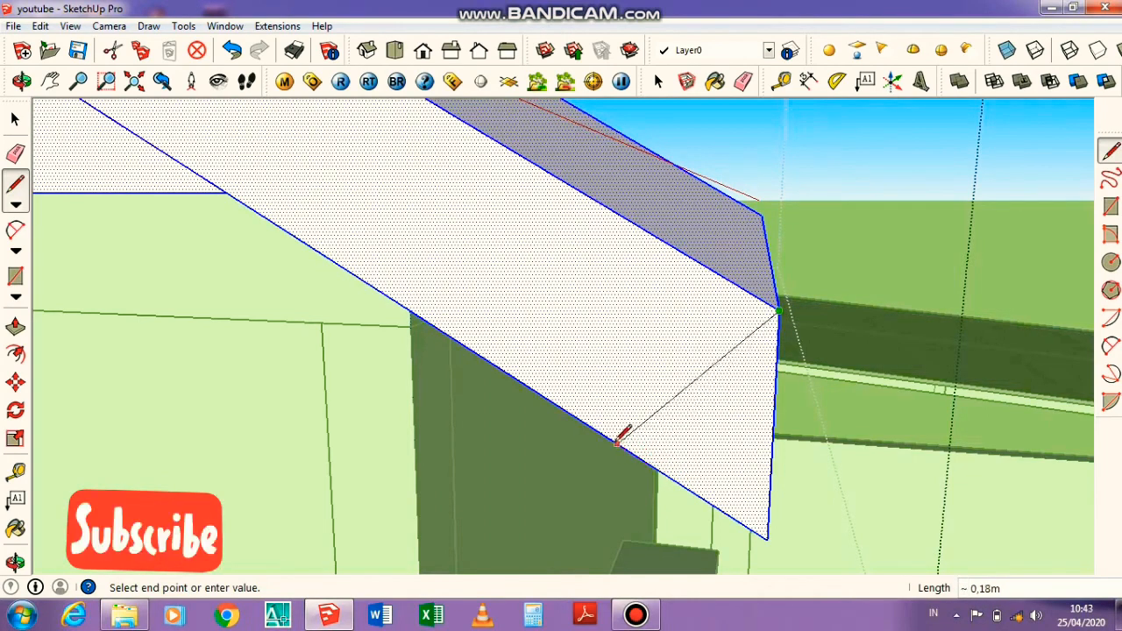
{"action": "left_click", "coordinate": [668, 474]}
{"action": "middle_click_drag", "start_coordinate": [668, 474], "coordinate": [717, 471]}
{"action": "key", "text": "p"}
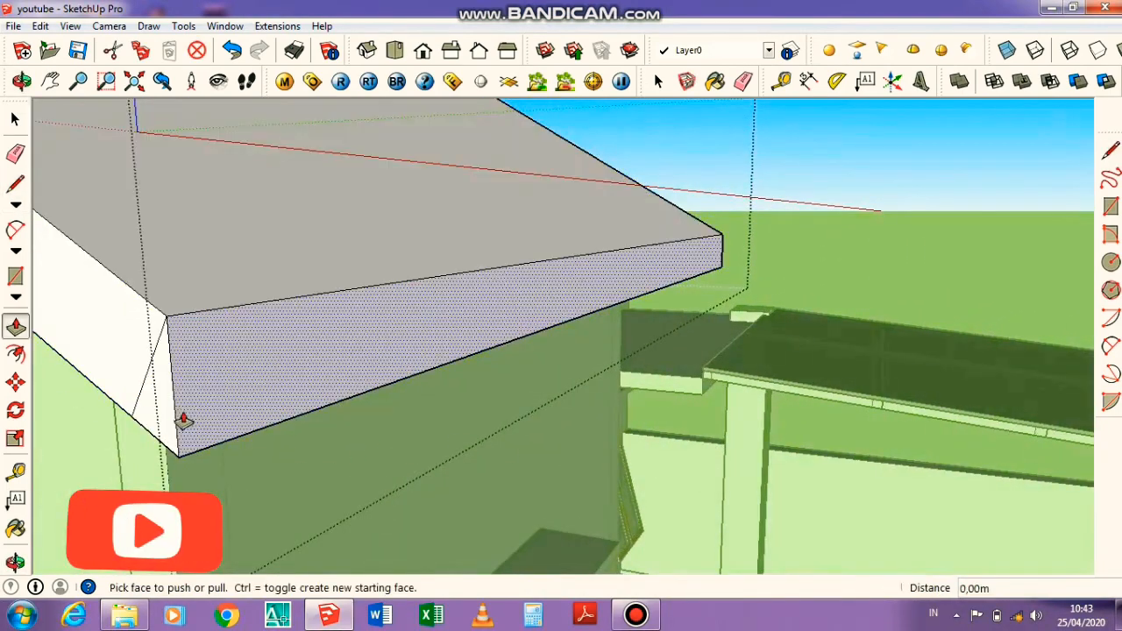
{"action": "left_click_drag", "start_coordinate": [155, 406], "coordinate": [817, 235]}
{"action": "scroll", "coordinate": [818, 237], "scroll_direction": "down", "scroll_amount": 2}
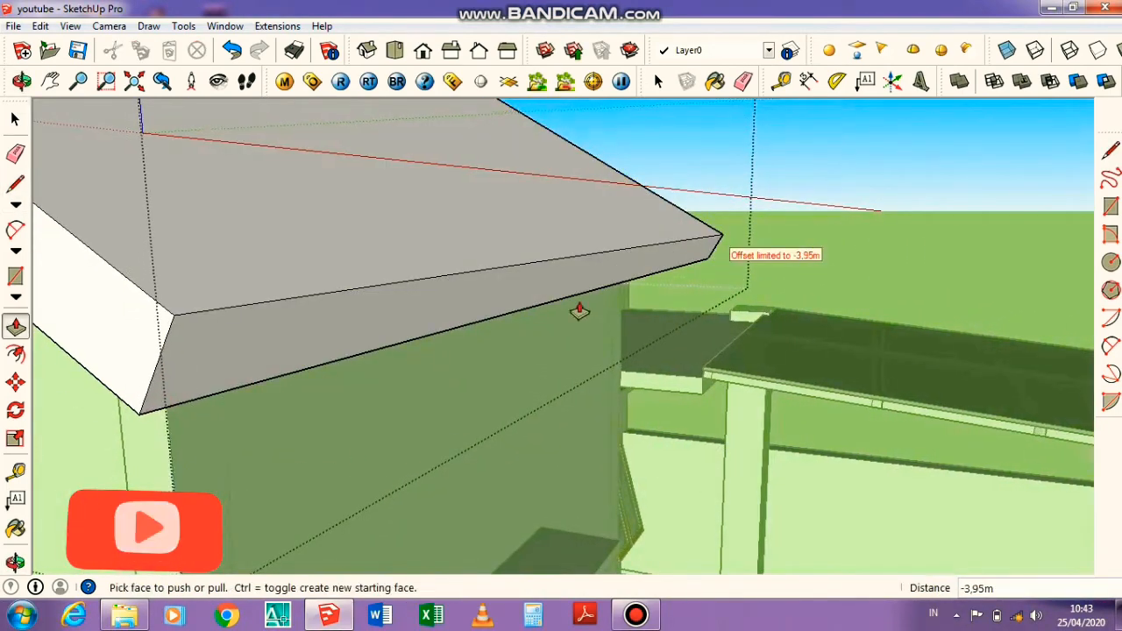
{"action": "scroll", "coordinate": [578, 315], "scroll_direction": "down", "scroll_amount": 7}
Trim the opposite eave with the same slanted end line and Push/Pull cut, and close the roof group
{"action": "middle_click_drag", "start_coordinate": [343, 317], "coordinate": [629, 298]}
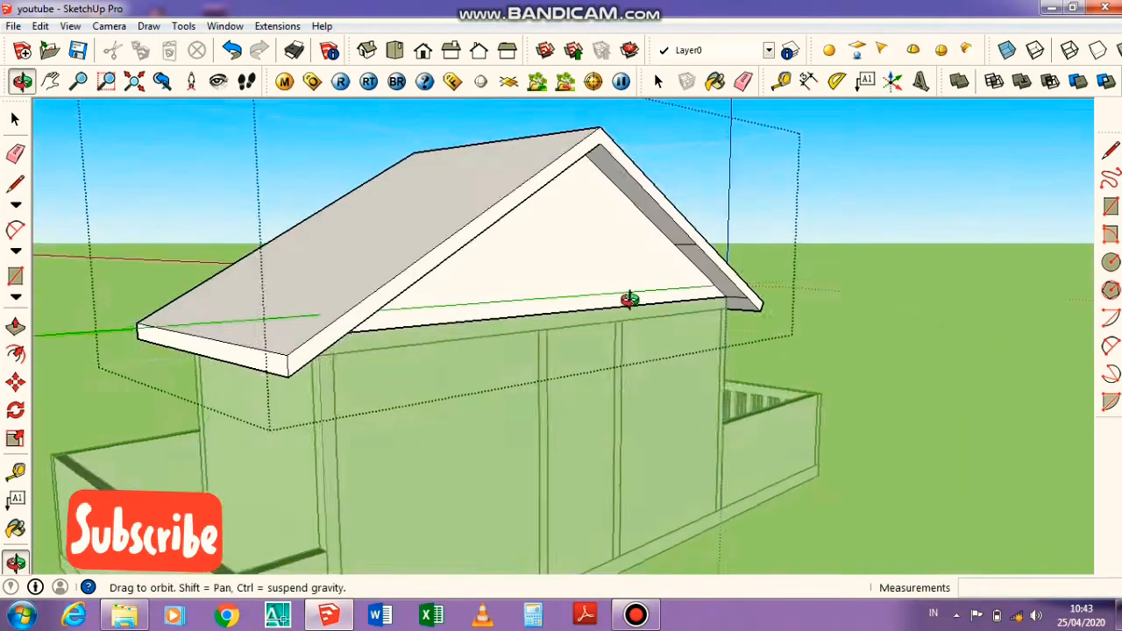
{"action": "scroll", "coordinate": [253, 359], "scroll_direction": "up", "scroll_amount": 6}
{"action": "scroll", "coordinate": [251, 379], "scroll_direction": "up", "scroll_amount": 1}
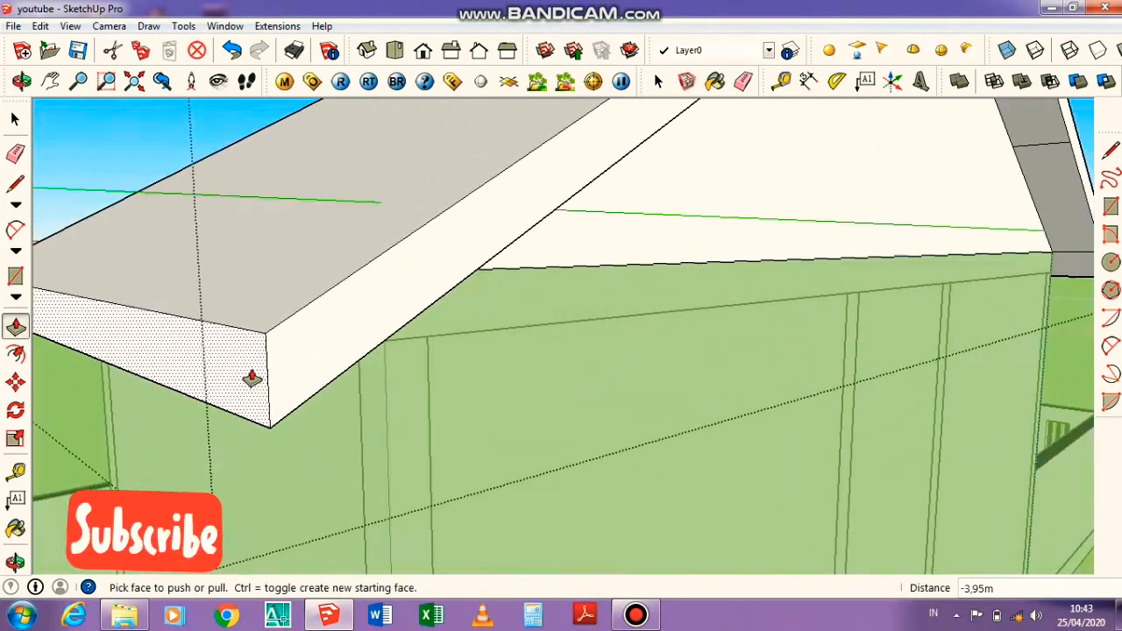
{"action": "key", "text": "l"}
{"action": "left_click", "coordinate": [266, 333]}
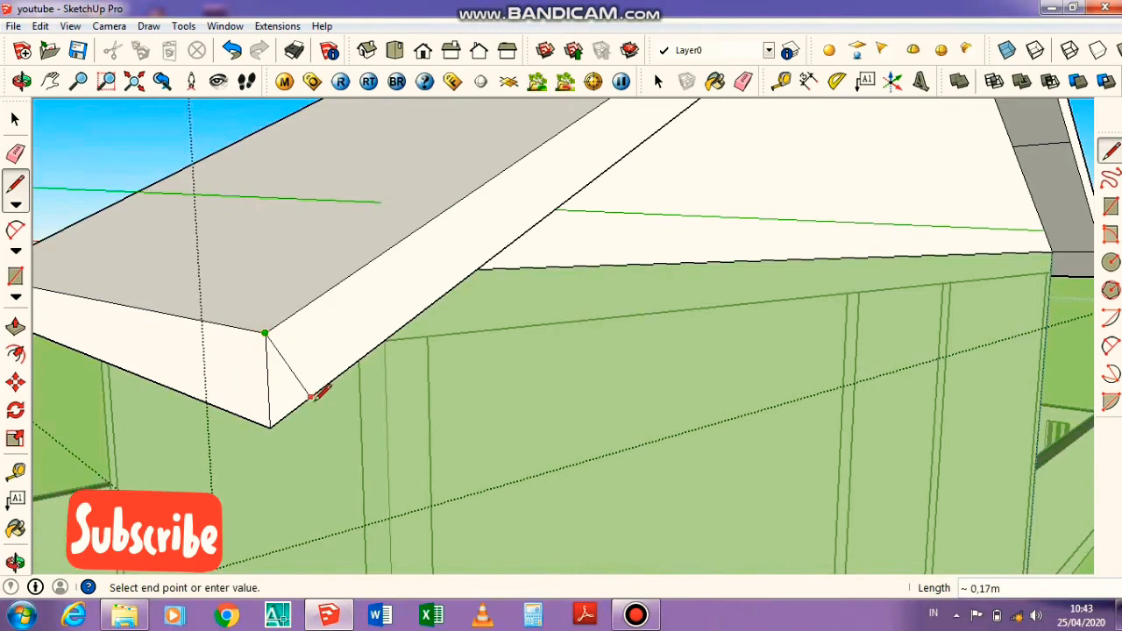
{"action": "scroll", "coordinate": [300, 405], "scroll_direction": "down", "scroll_amount": 8}
{"action": "key", "text": "p"}
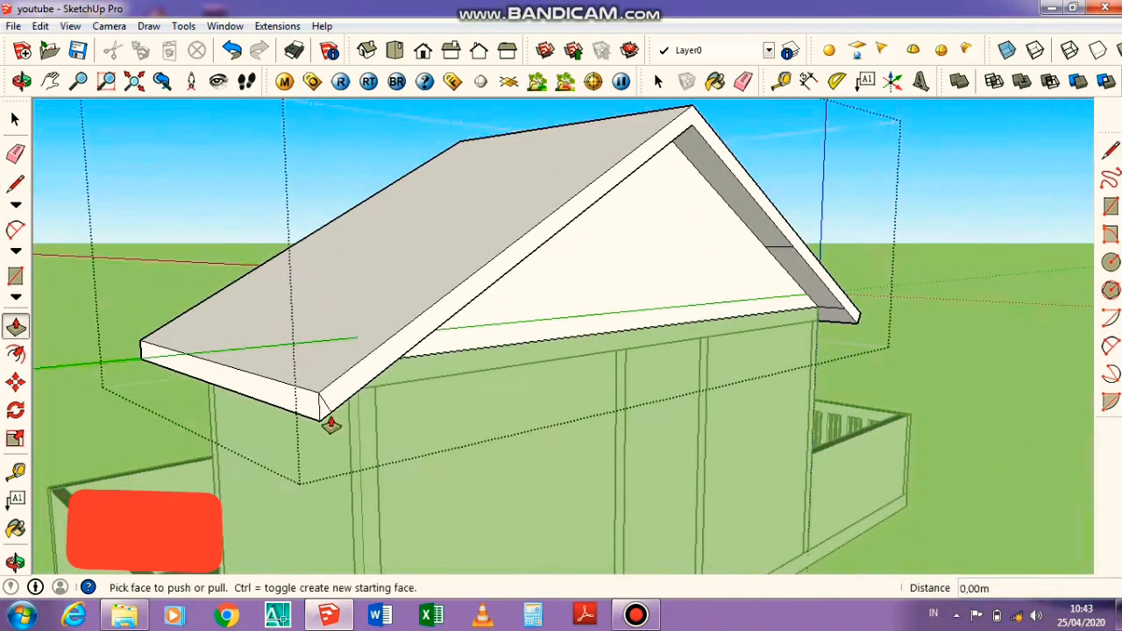
{"action": "left_click", "coordinate": [320, 416]}
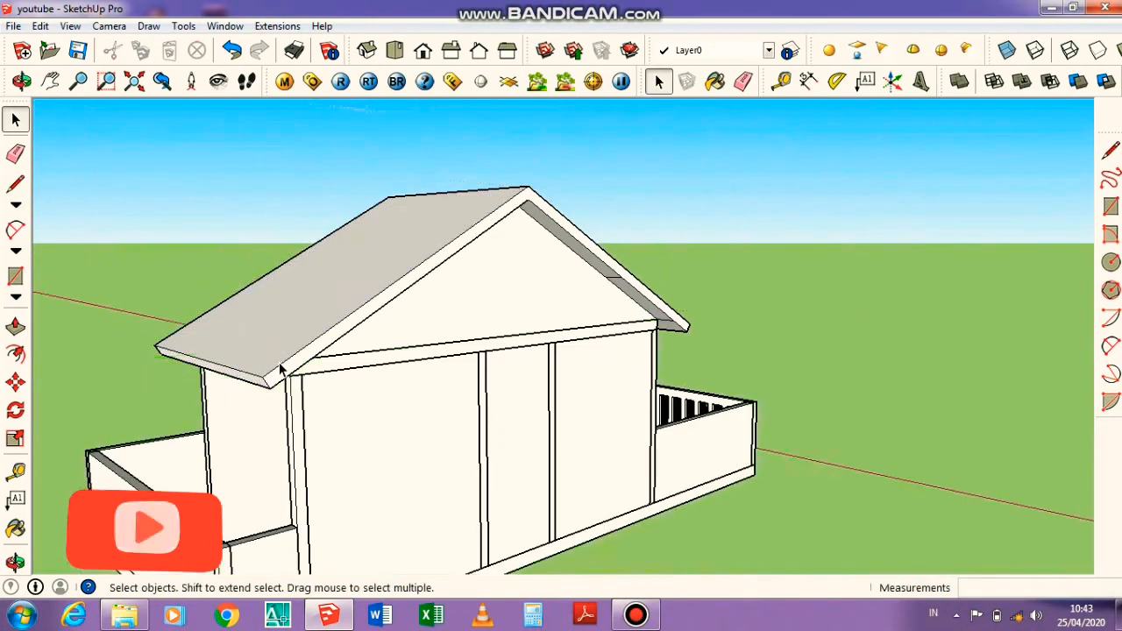
Examine the trimmed eaves from the rear, the front and the side of the lower block
{"action": "scroll", "coordinate": [604, 367], "scroll_direction": "up", "scroll_amount": 3}
{"action": "scroll", "coordinate": [605, 367], "scroll_direction": "down", "scroll_amount": 3}
{"action": "middle_click_drag", "start_coordinate": [605, 366], "coordinate": [33, 393]}
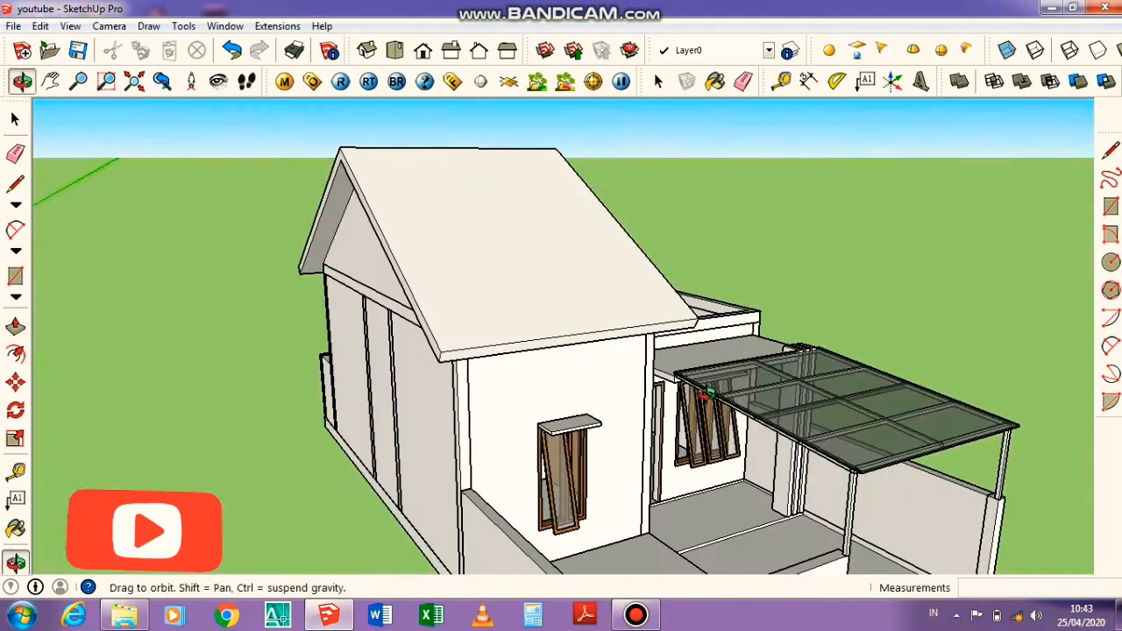
{"action": "middle_click_drag", "start_coordinate": [789, 368], "coordinate": [456, 362]}
{"action": "scroll", "coordinate": [600, 333], "scroll_direction": "up", "scroll_amount": 3}
{"action": "middle_click_drag", "start_coordinate": [600, 333], "coordinate": [566, 389]}
{"action": "scroll", "coordinate": [533, 306], "scroll_direction": "down", "scroll_amount": 5}
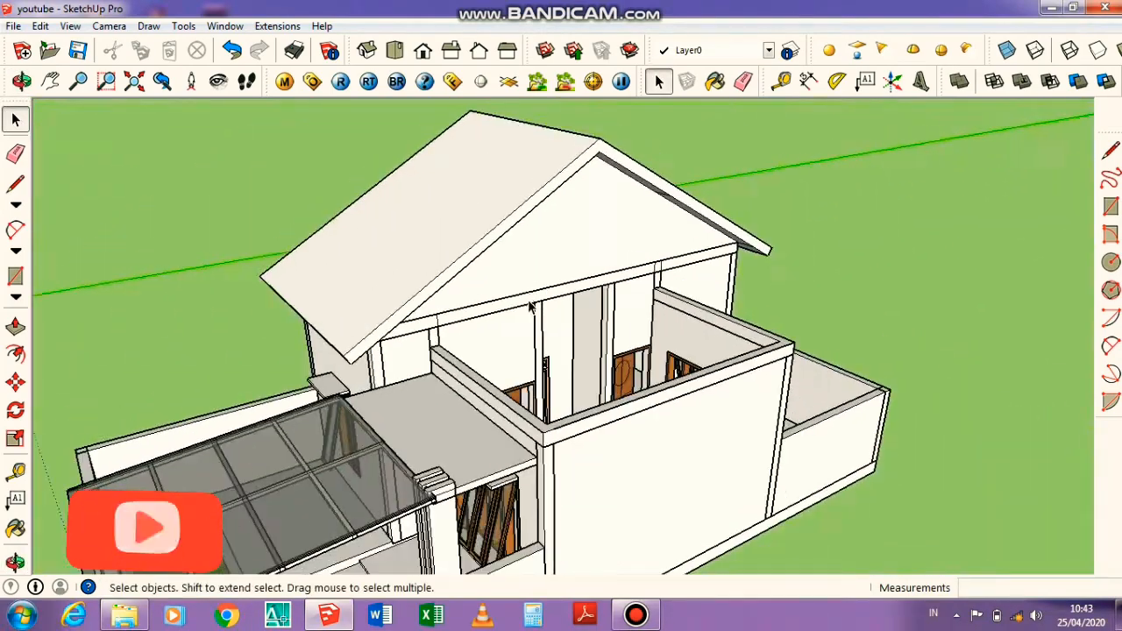
Draw a line along the wall direction on the lower block's outer side wall
{"action": "middle_click_drag", "start_coordinate": [632, 412], "coordinate": [591, 353]}
{"action": "scroll", "coordinate": [570, 438], "scroll_direction": "up", "scroll_amount": 3}
{"action": "scroll", "coordinate": [567, 438], "scroll_direction": "up", "scroll_amount": 4}
{"action": "key", "text": "l"}
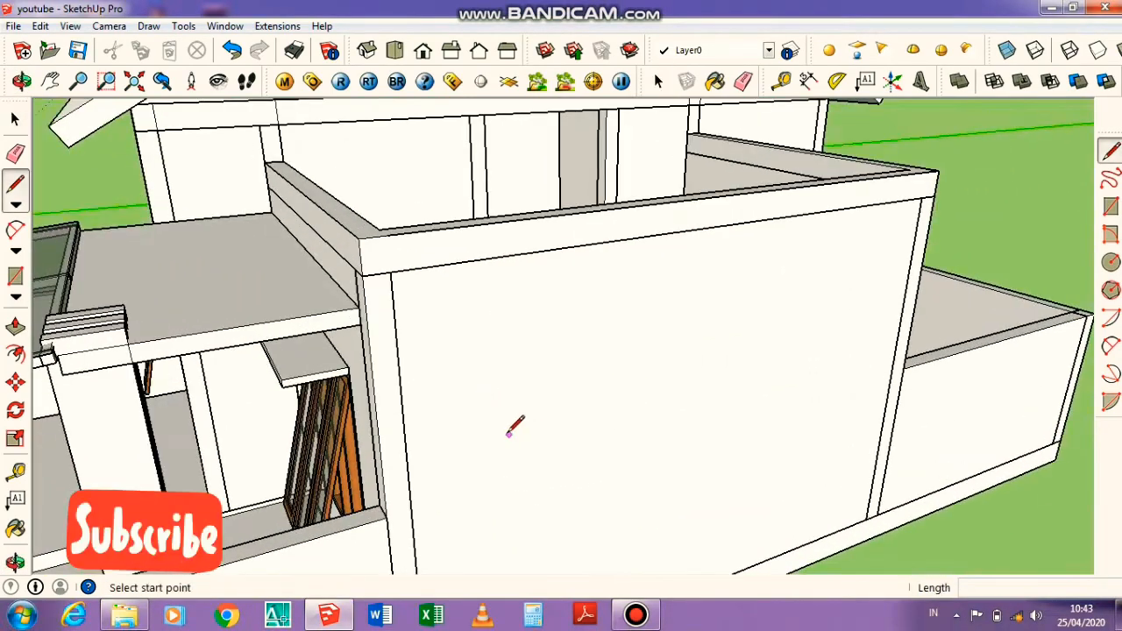
{"action": "left_click", "coordinate": [507, 433]}
{"action": "left_click", "coordinate": [765, 371]}
{"action": "key", "text": "space"}
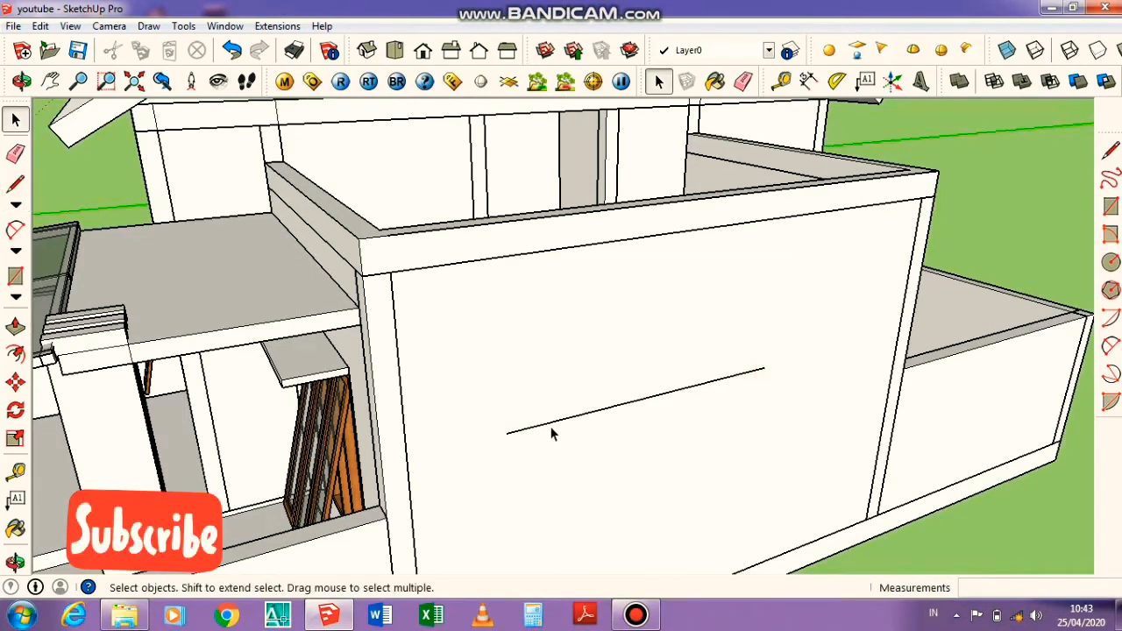
Rotate the line upward into a roof slope and move its lower end onto the parapet's outer corner nearest the carport
{"action": "left_click", "coordinate": [552, 430]}
{"action": "key", "text": "m"}
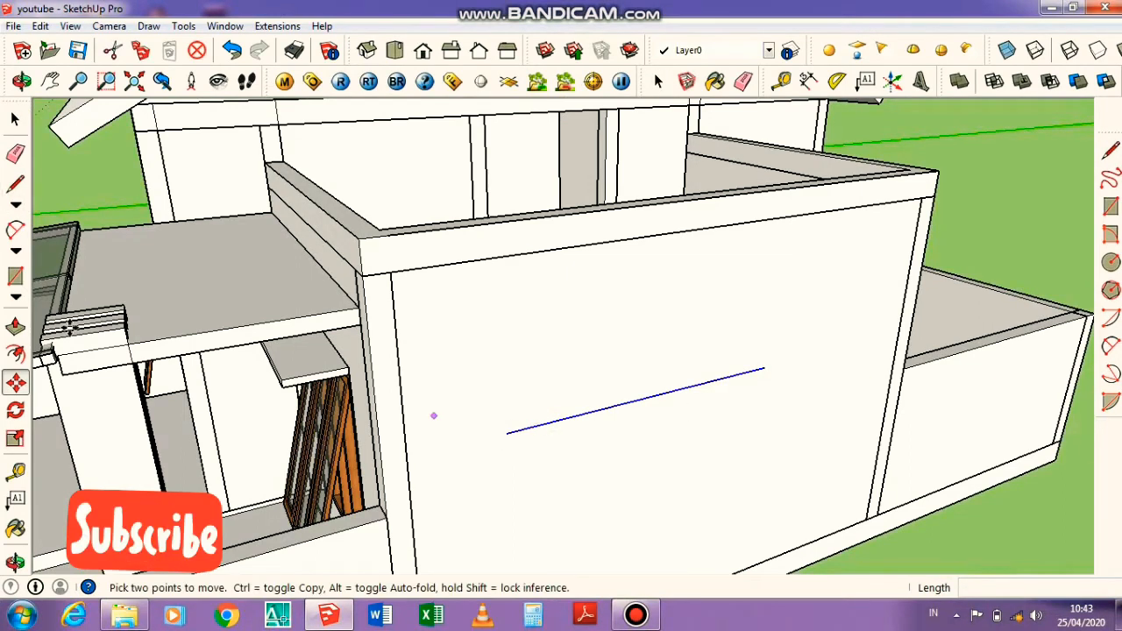
{"action": "left_click", "coordinate": [541, 478]}
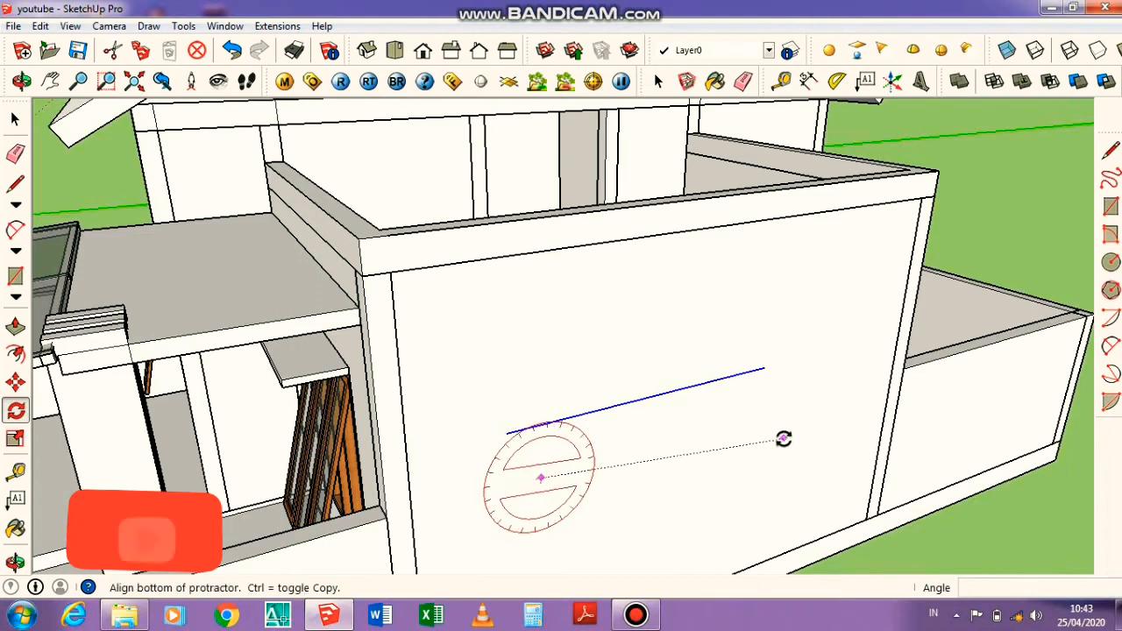
{"action": "left_click", "coordinate": [785, 408]}
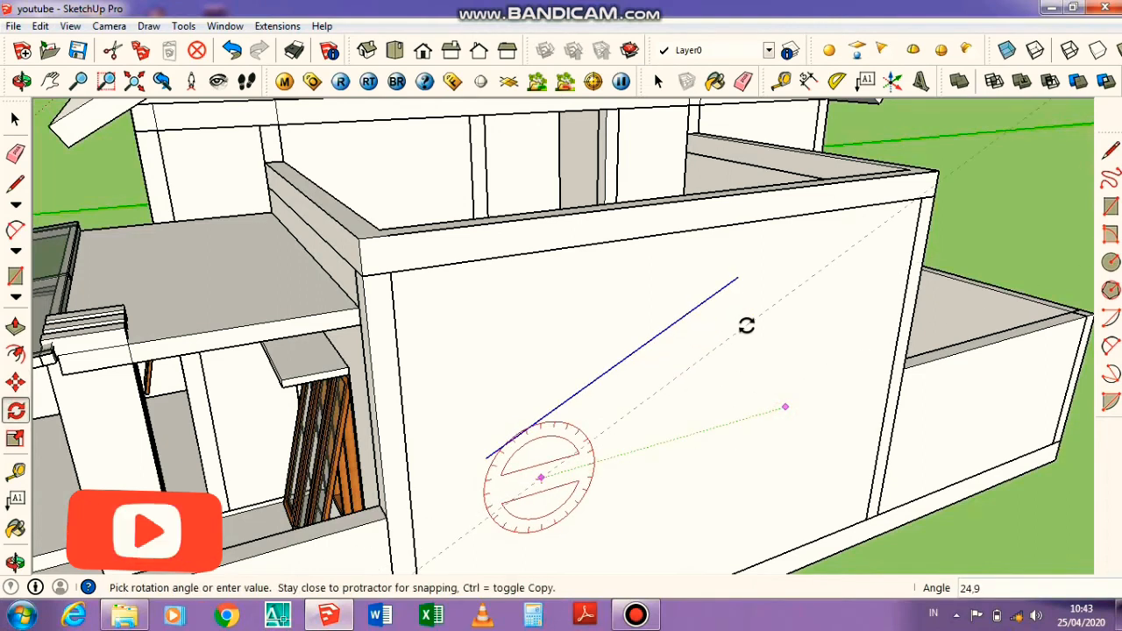
{"action": "left_click", "coordinate": [746, 326]}
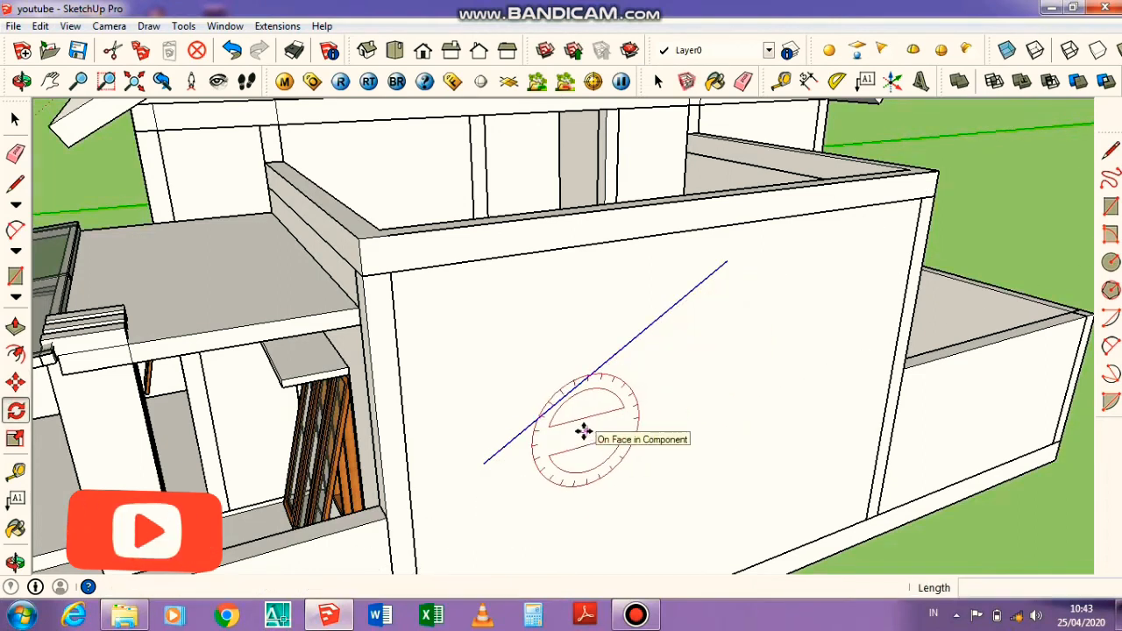
{"action": "key", "text": "m"}
{"action": "left_click", "coordinate": [484, 462]}
{"action": "left_click", "coordinate": [360, 239]}
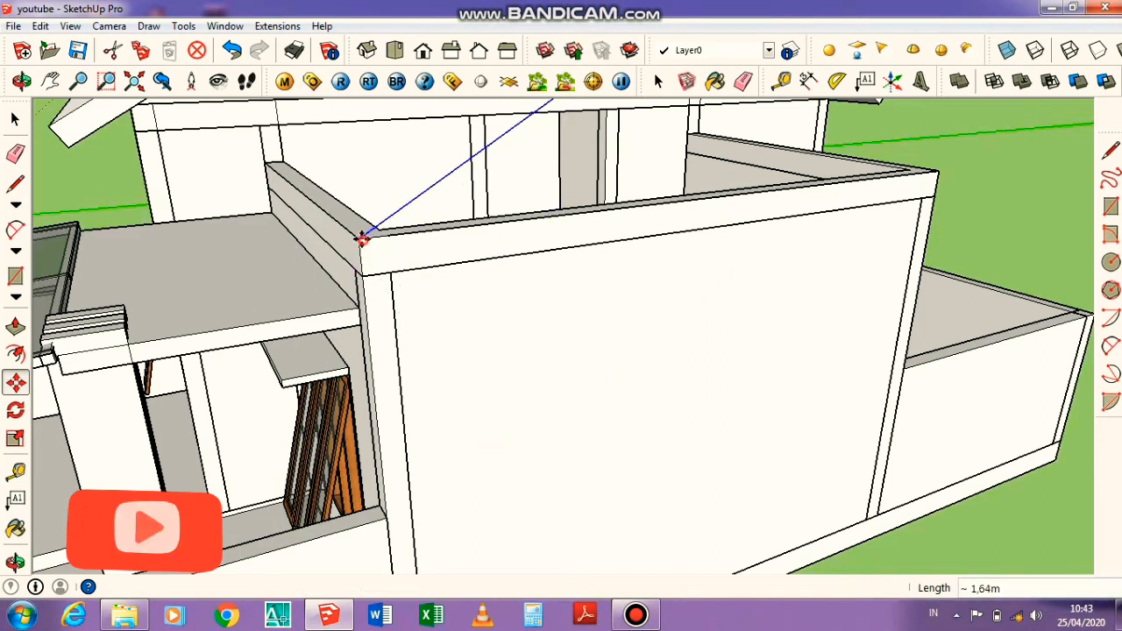
{"action": "scroll", "coordinate": [422, 286], "scroll_direction": "down", "scroll_amount": 1}
{"action": "left_click", "coordinate": [382, 250]}
{"action": "key", "text": "ctrl"}
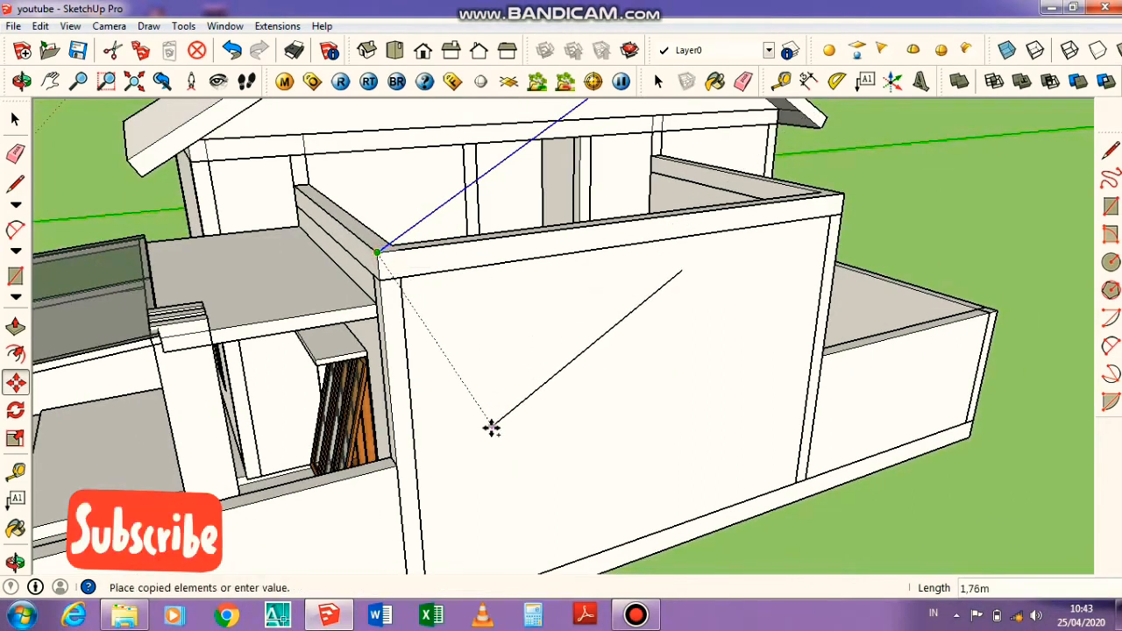
{"action": "key", "text": "Escape"}
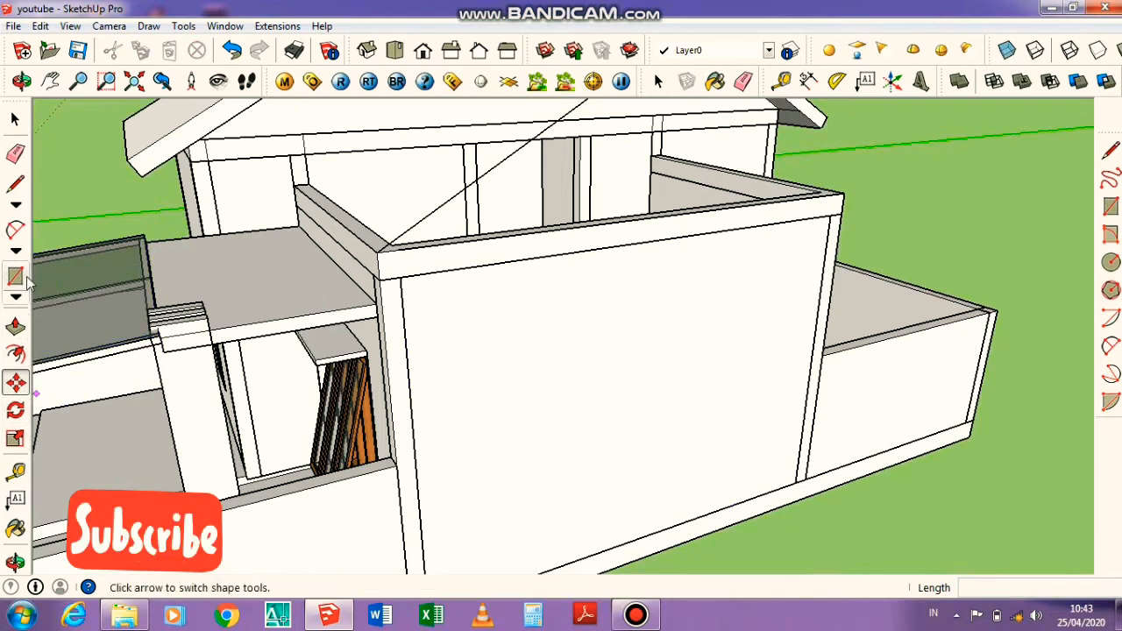
Draw a second line along the lower block's outer side wall and select it for rotation
{"action": "left_click", "coordinate": [15, 183]}
{"action": "left_click", "coordinate": [472, 351]}
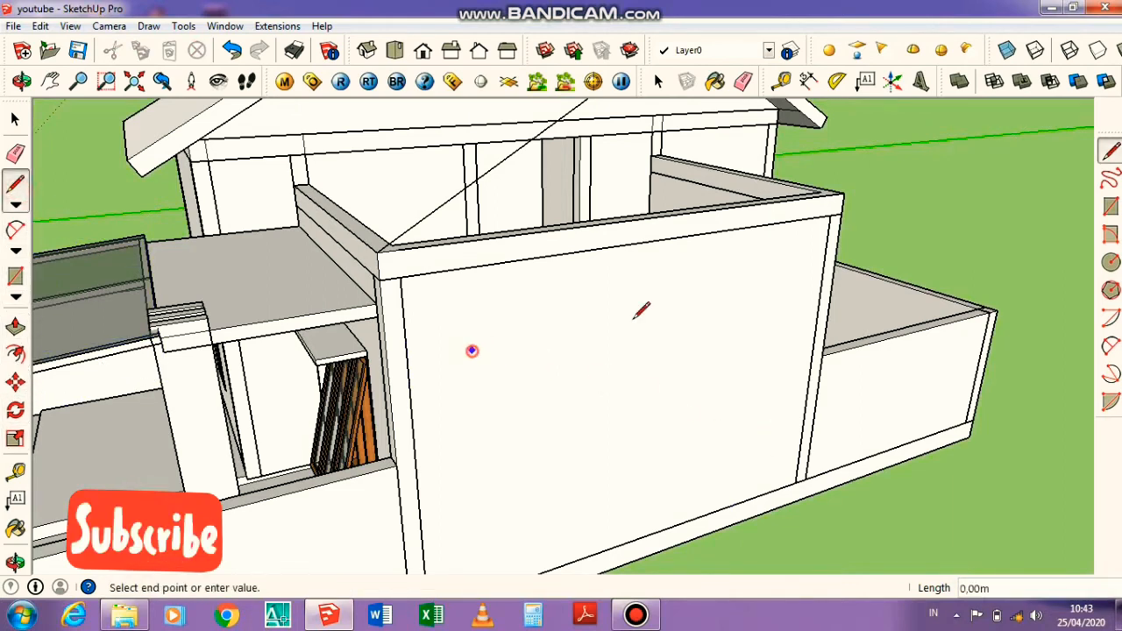
{"action": "left_click", "coordinate": [724, 300]}
{"action": "key", "text": "space"}
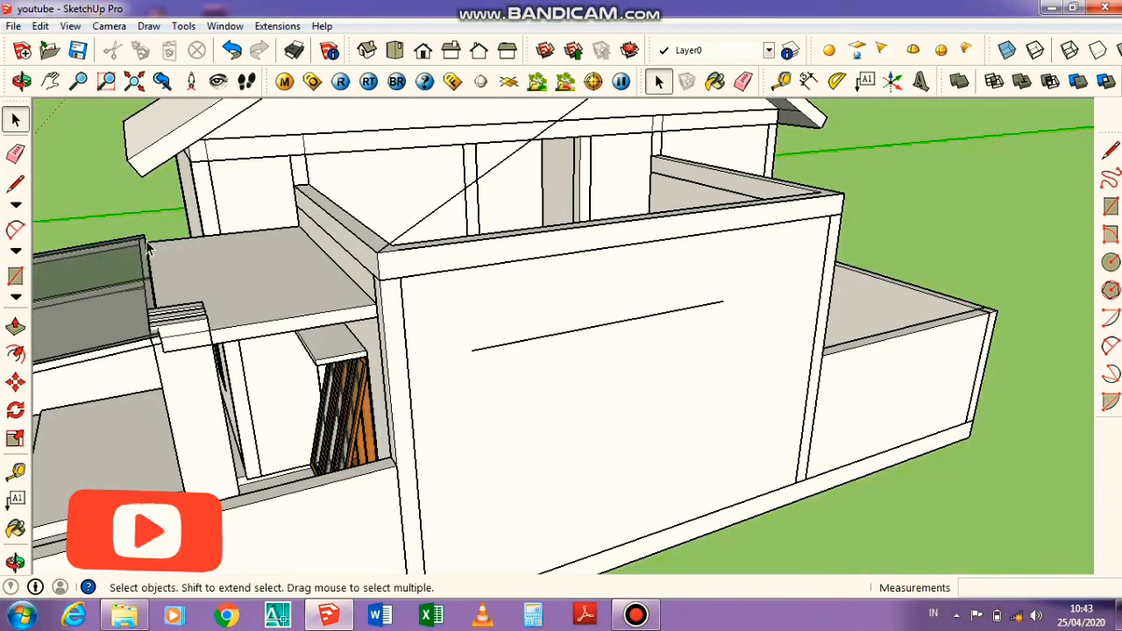
{"action": "left_click", "coordinate": [564, 338]}
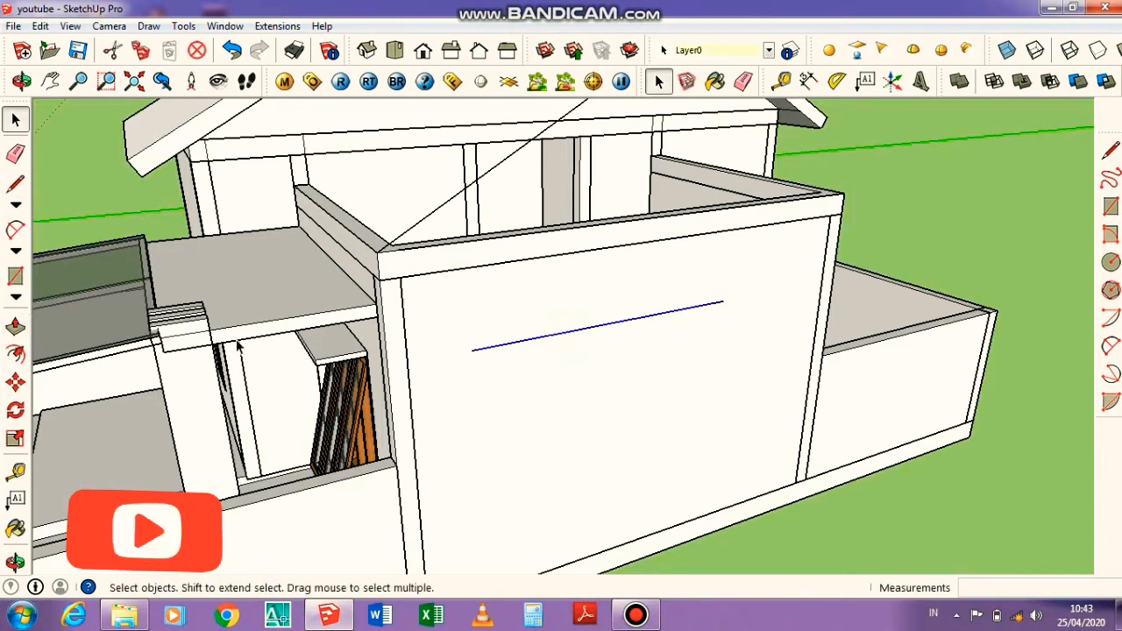
{"action": "left_click", "coordinate": [14, 410]}
{"action": "left_click", "coordinate": [512, 407]}
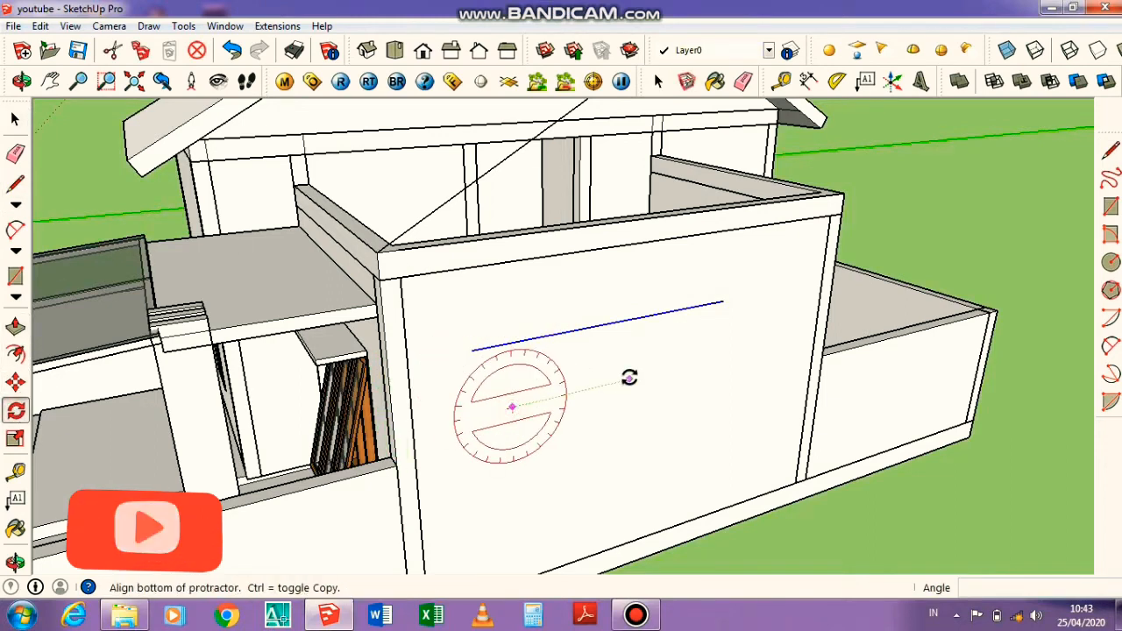
{"action": "left_click", "coordinate": [629, 379]}
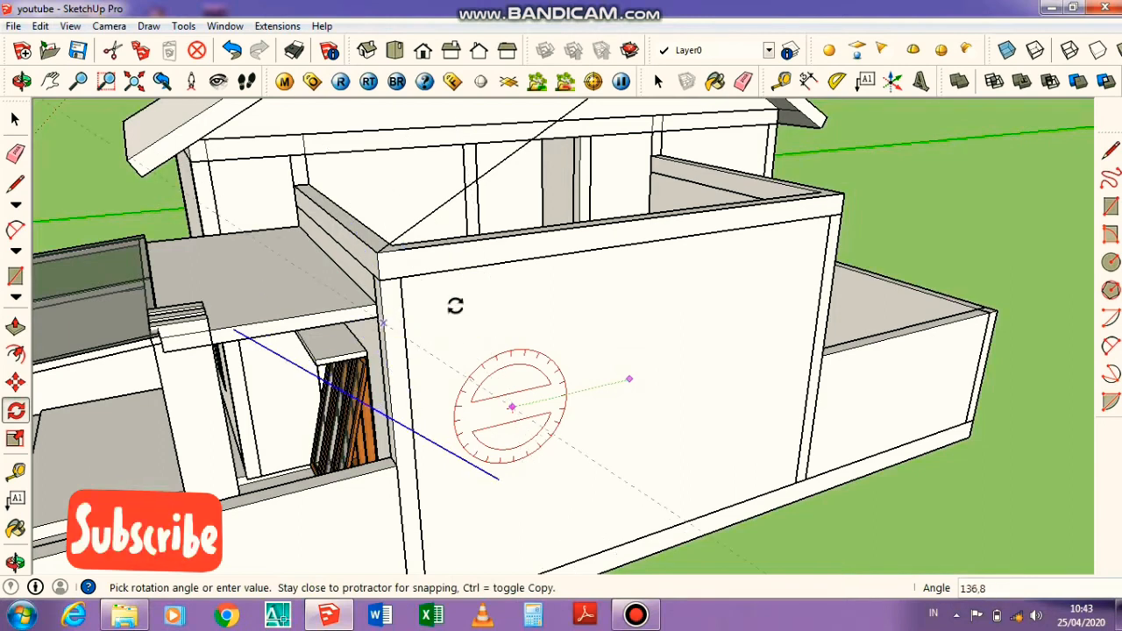
{"action": "left_click", "coordinate": [618, 307]}
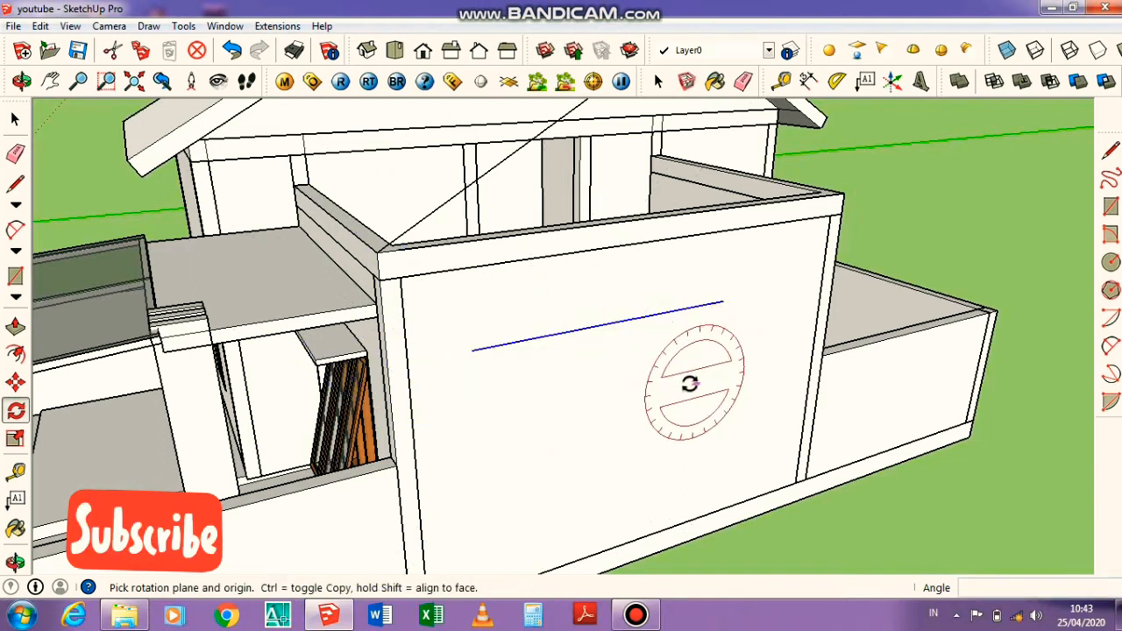
Rotate the second line into the opposite slope and move its lower end onto the parapet's outer corner farthest from the carport
{"action": "left_click", "coordinate": [664, 393]}
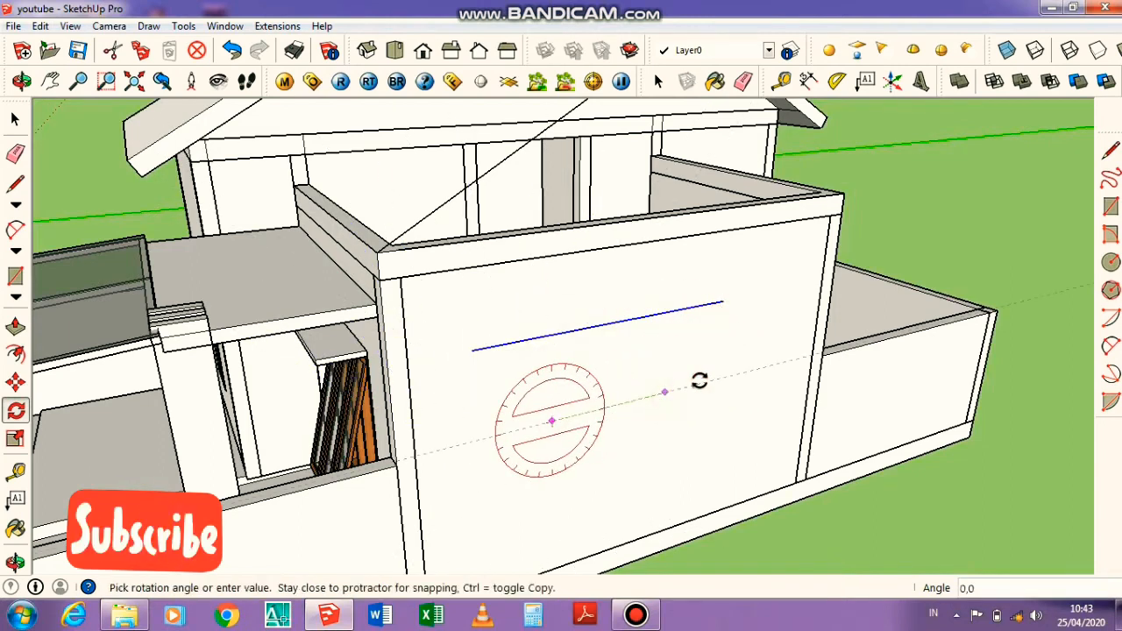
{"action": "left_click", "coordinate": [690, 469]}
{"action": "key", "text": "m"}
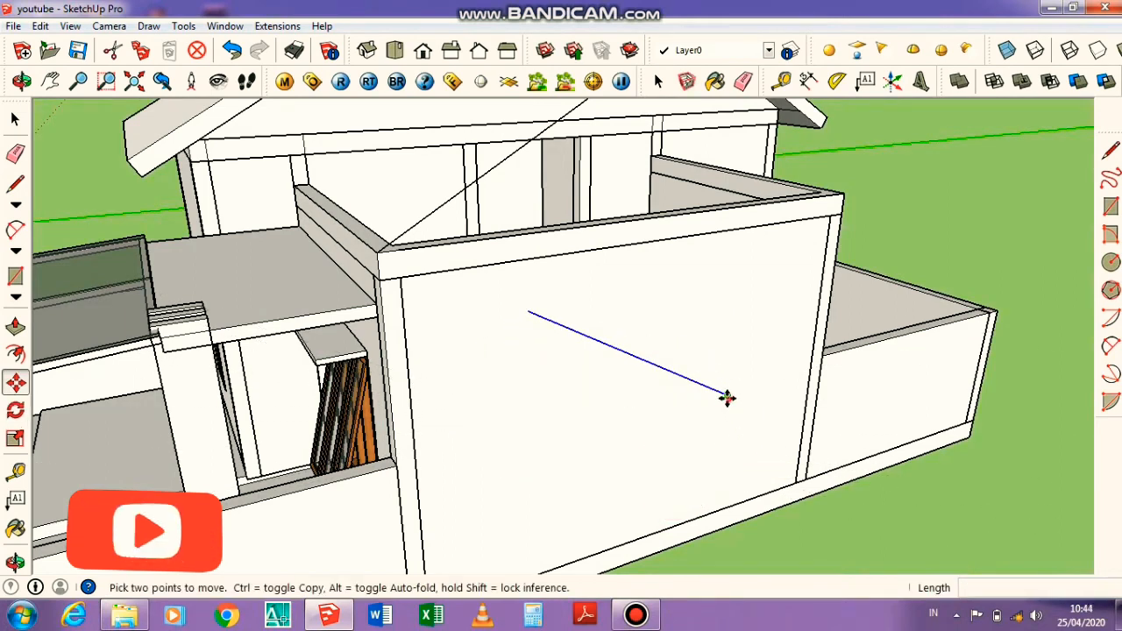
{"action": "left_click", "coordinate": [727, 398]}
{"action": "left_click", "coordinate": [846, 199]}
Extend the second slope line from its upper end until it meets the first slope line, undoing the misdirected segment
{"action": "middle_click_drag", "start_coordinate": [716, 278], "coordinate": [646, 294]}
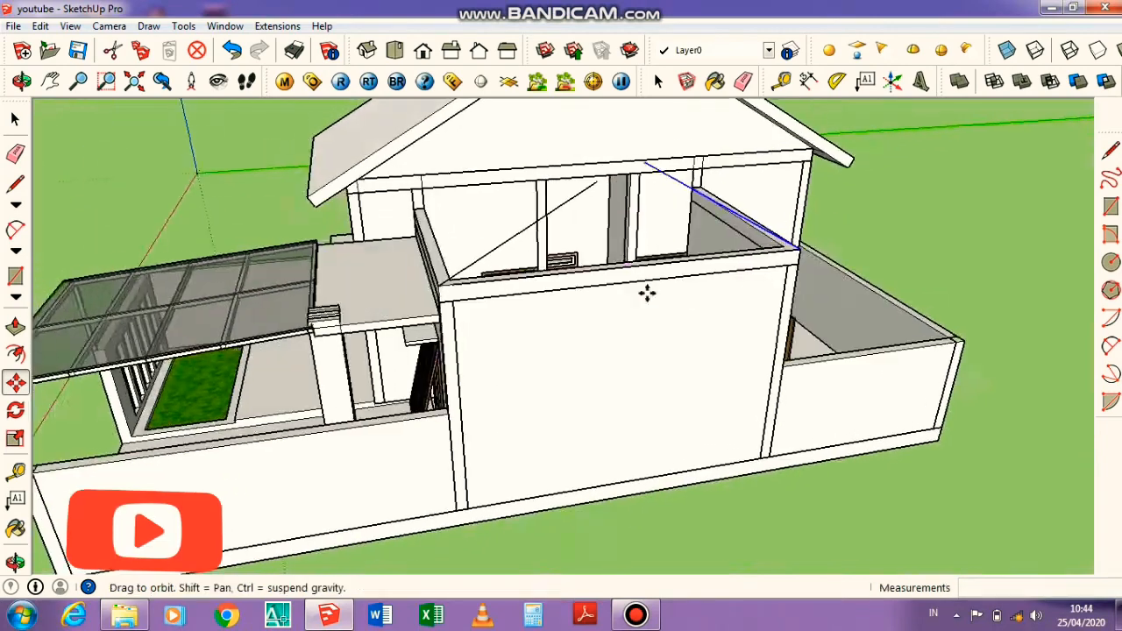
{"action": "scroll", "coordinate": [594, 166], "scroll_direction": "up", "scroll_amount": 3}
{"action": "key", "text": "l"}
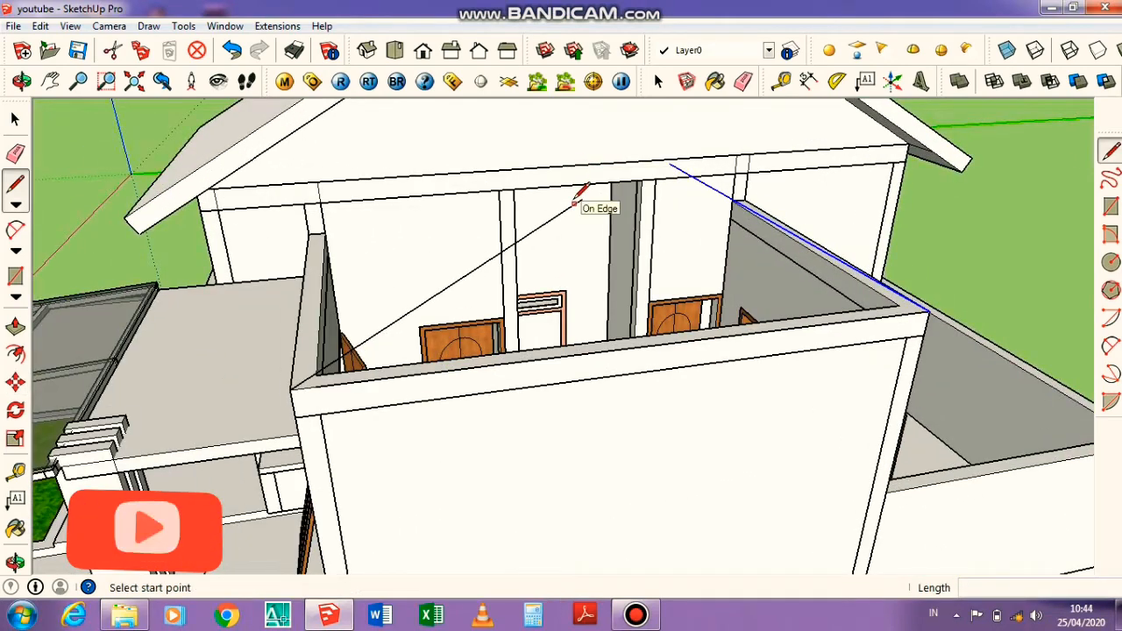
{"action": "left_click", "coordinate": [575, 203]}
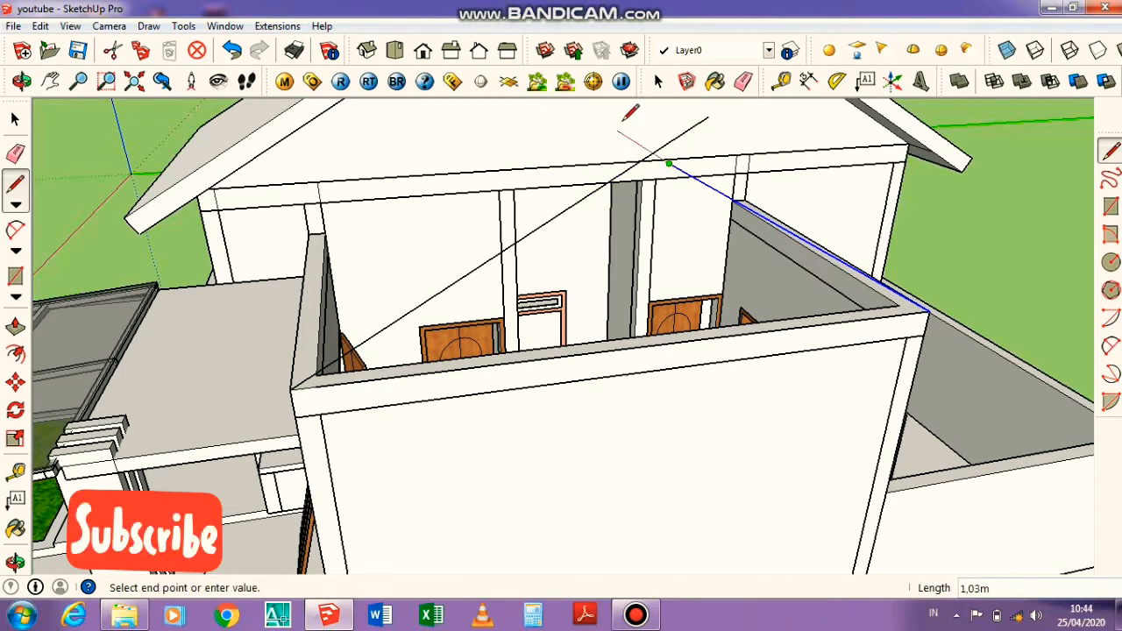
{"action": "scroll", "coordinate": [646, 154], "scroll_direction": "up", "scroll_amount": 2}
{"action": "key", "text": "Escape"}
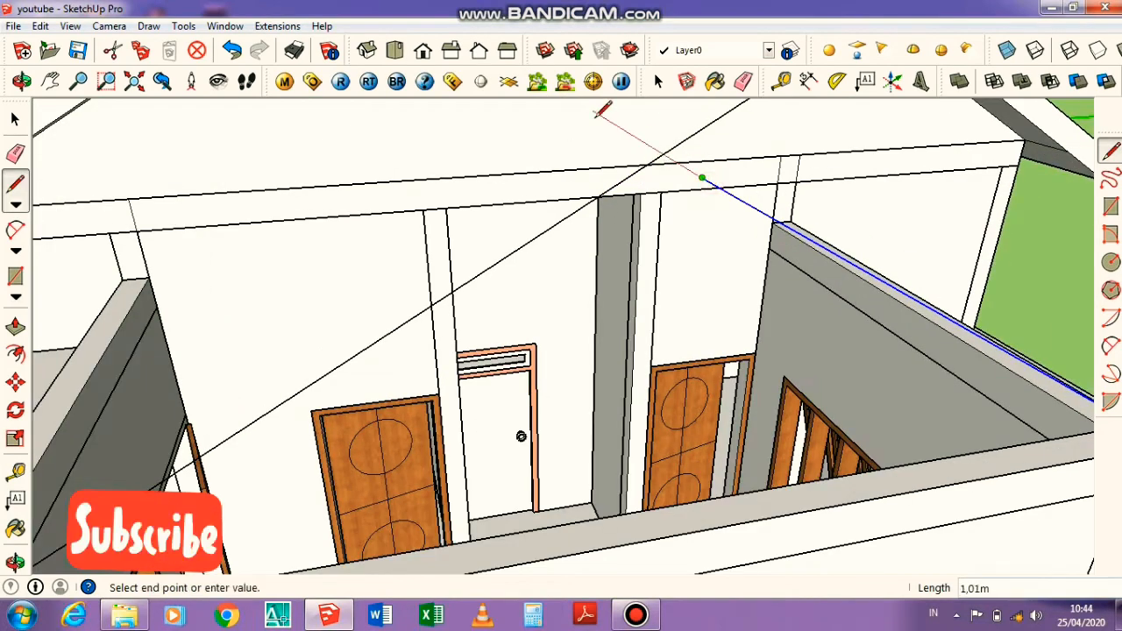
{"action": "scroll", "coordinate": [612, 117], "scroll_direction": "down", "scroll_amount": 3}
{"action": "mouse_move", "coordinate": [584, 138]}
{"action": "middle_mouse_down"}
{"action": "mouse_move", "coordinate": [626, 158]}
{"action": "mouse_move", "coordinate": [579, 137]}
{"action": "middle_mouse_up"}
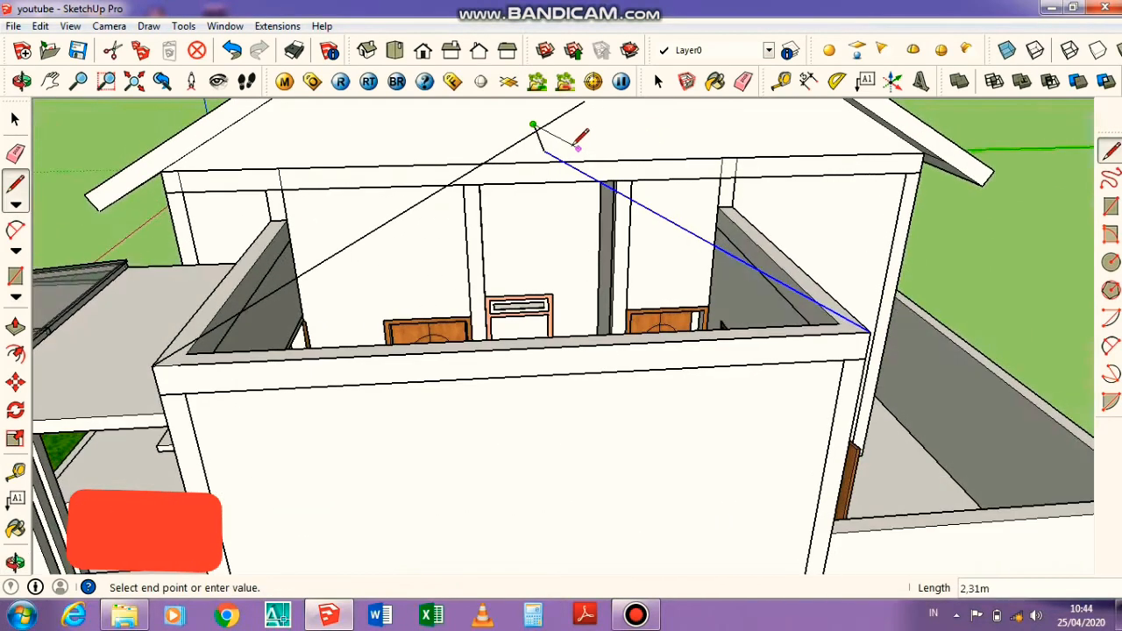
{"action": "key", "text": "ctrl+z"}
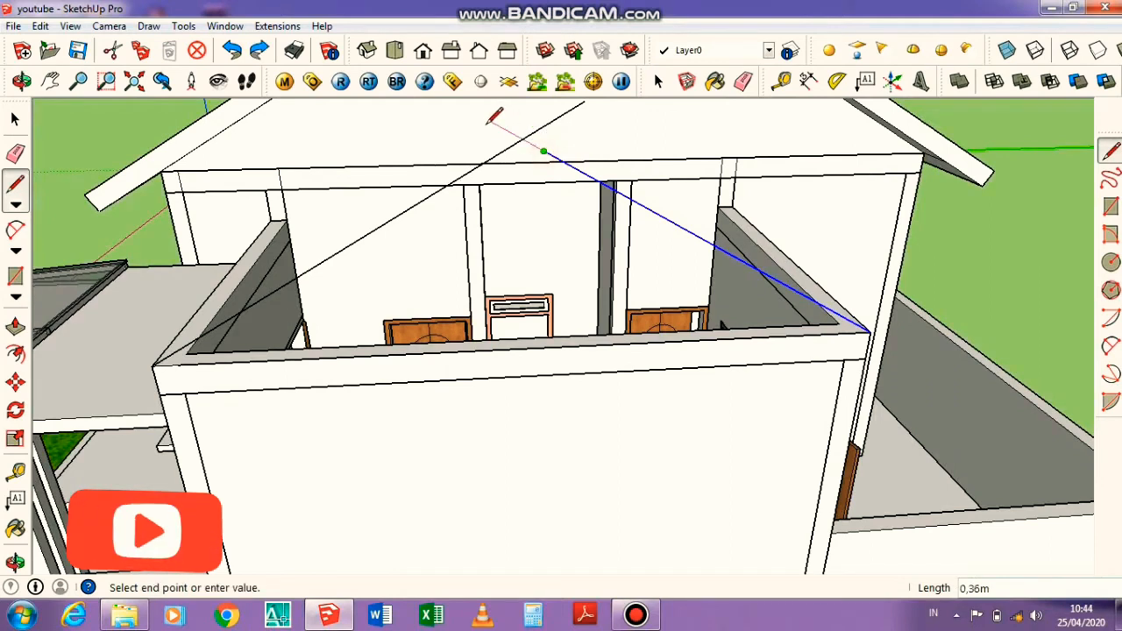
Erase the part of the first slope line that overshoots the gable's peak
{"action": "key", "text": "e"}
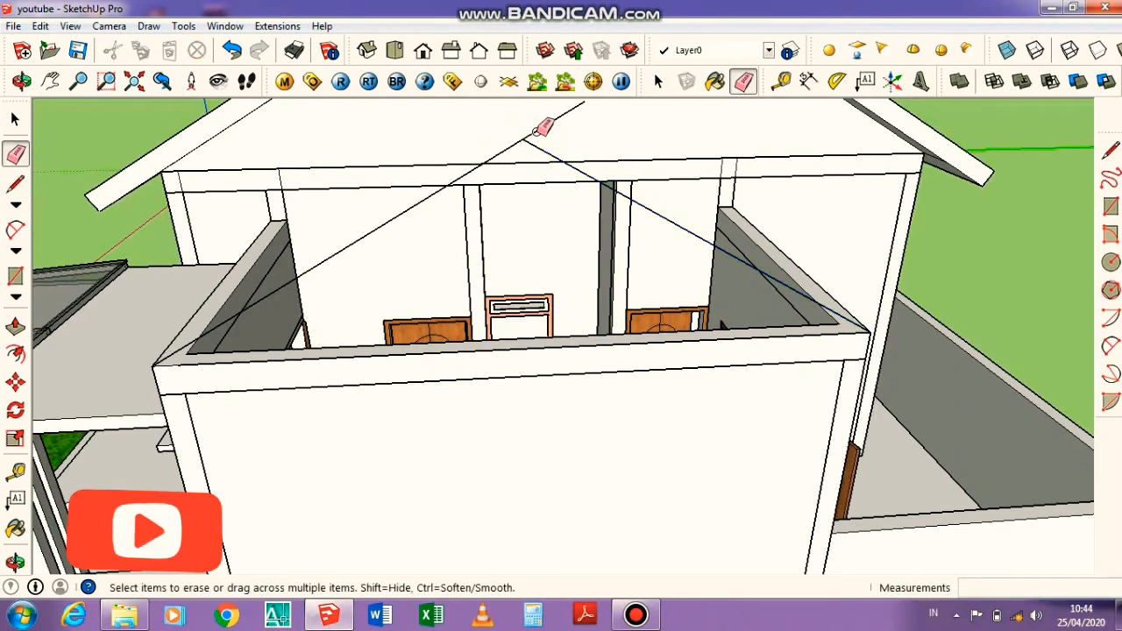
{"action": "scroll", "coordinate": [507, 150], "scroll_direction": "up", "scroll_amount": 4}
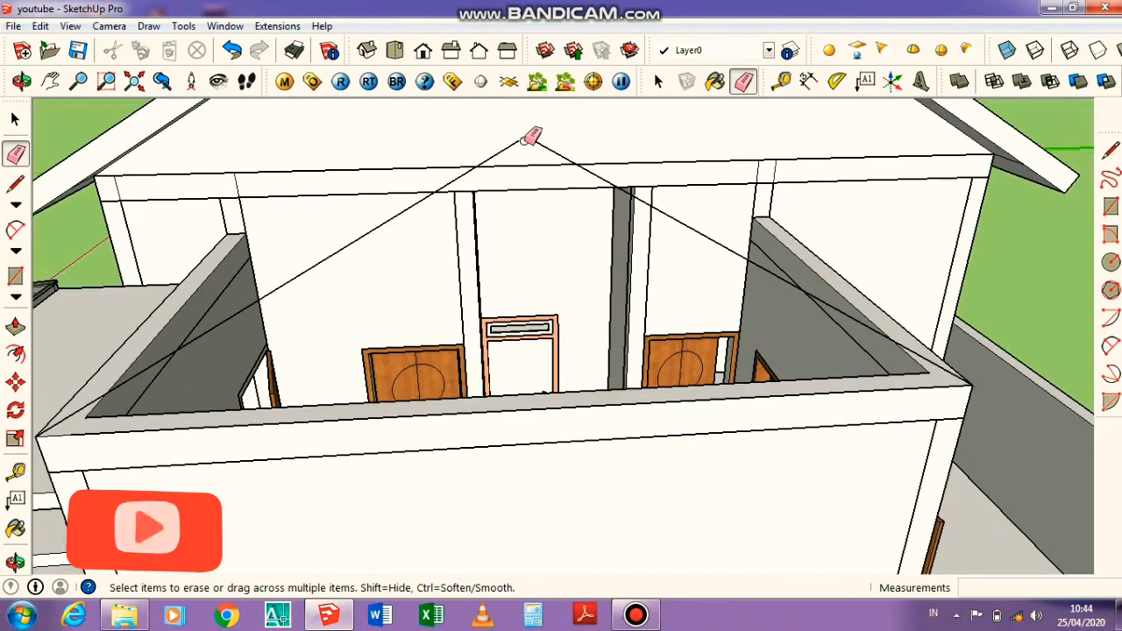
{"action": "scroll", "coordinate": [529, 130], "scroll_direction": "down", "scroll_amount": 5}
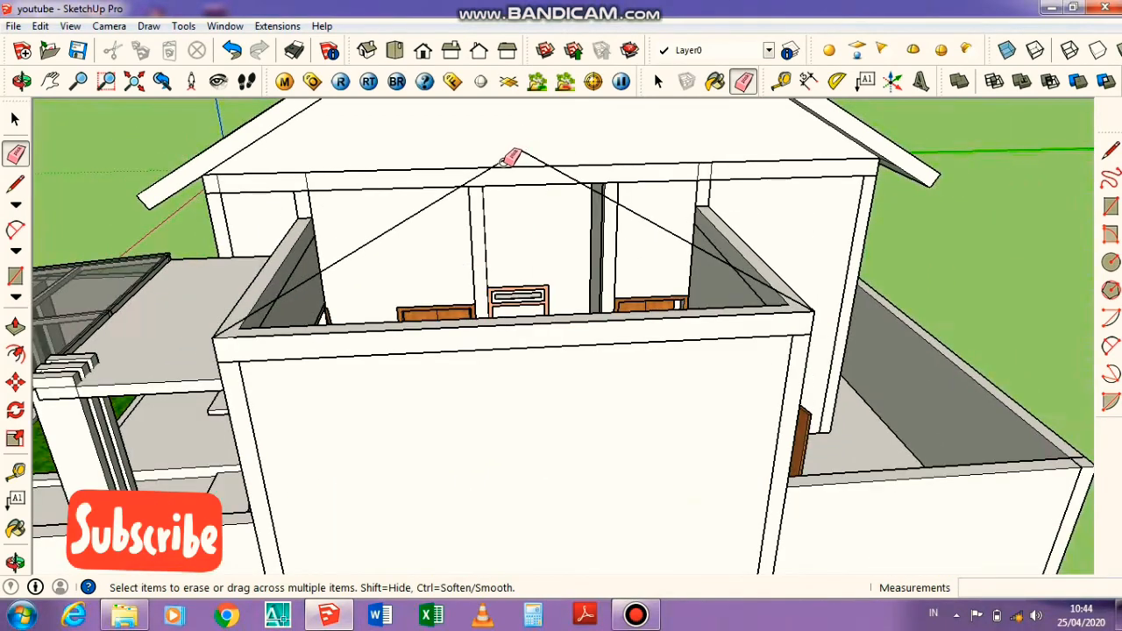
Close the gable triangle with a base line between the two outer parapet corners and make it a group
{"action": "key", "text": "l"}
{"action": "left_click", "coordinate": [213, 337]}
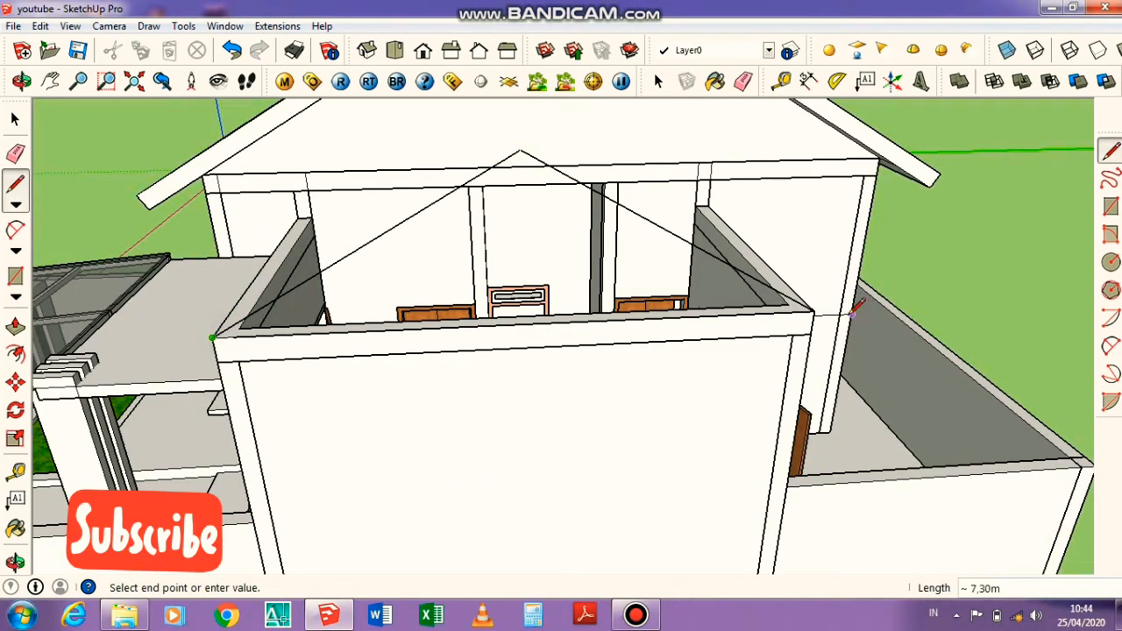
{"action": "left_click", "coordinate": [814, 310]}
{"action": "key", "text": "space"}
{"action": "double_click", "coordinate": [539, 261]}
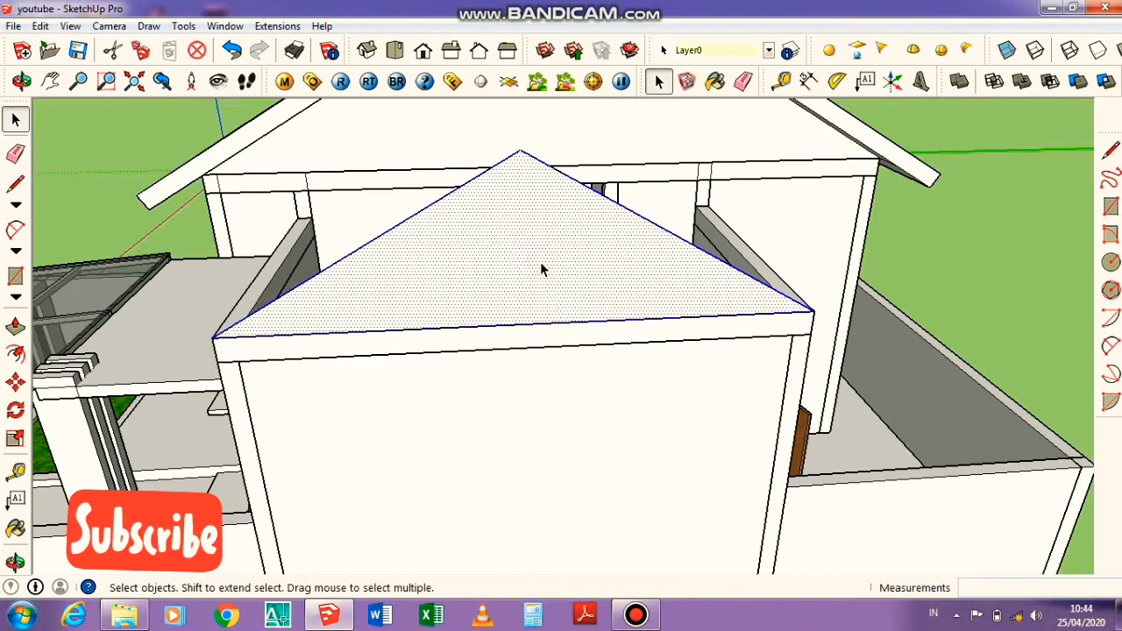
{"action": "right_click", "coordinate": [542, 265]}
{"action": "left_click", "coordinate": [589, 408]}
Open the gable group and extrude the triangle back to the main house
{"action": "double_click", "coordinate": [506, 228]}
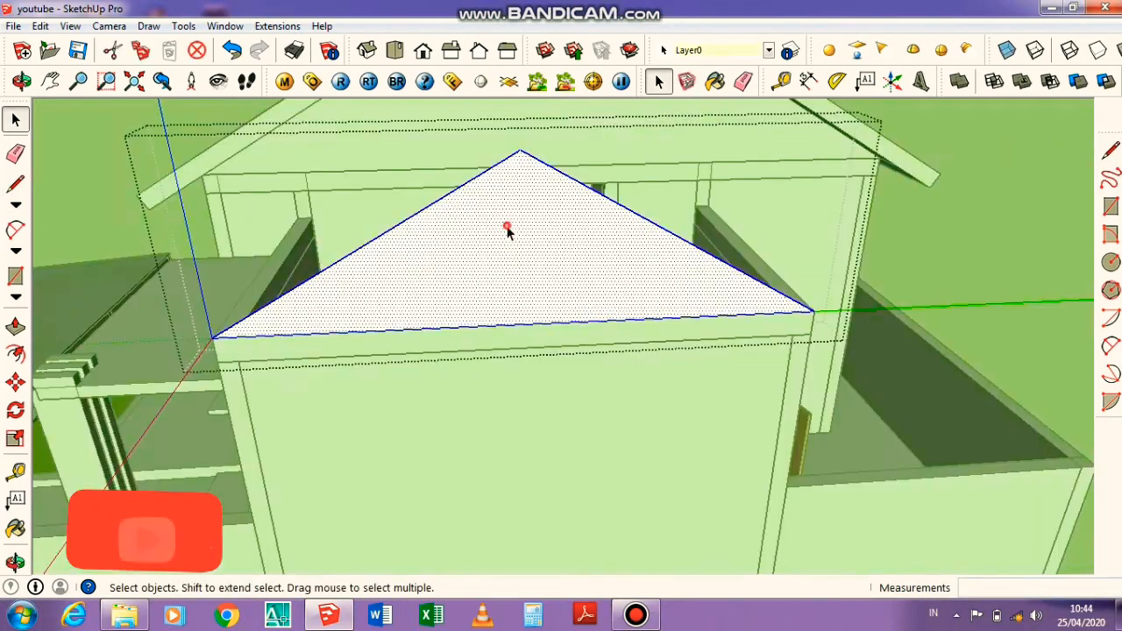
{"action": "middle_click_drag", "start_coordinate": [506, 228], "coordinate": [543, 307]}
{"action": "key", "text": "p"}
{"action": "left_click_drag", "start_coordinate": [550, 346], "coordinate": [521, 143]}
Erase the extra edges on the two roof slopes beside the ridge
{"action": "key", "text": "r"}
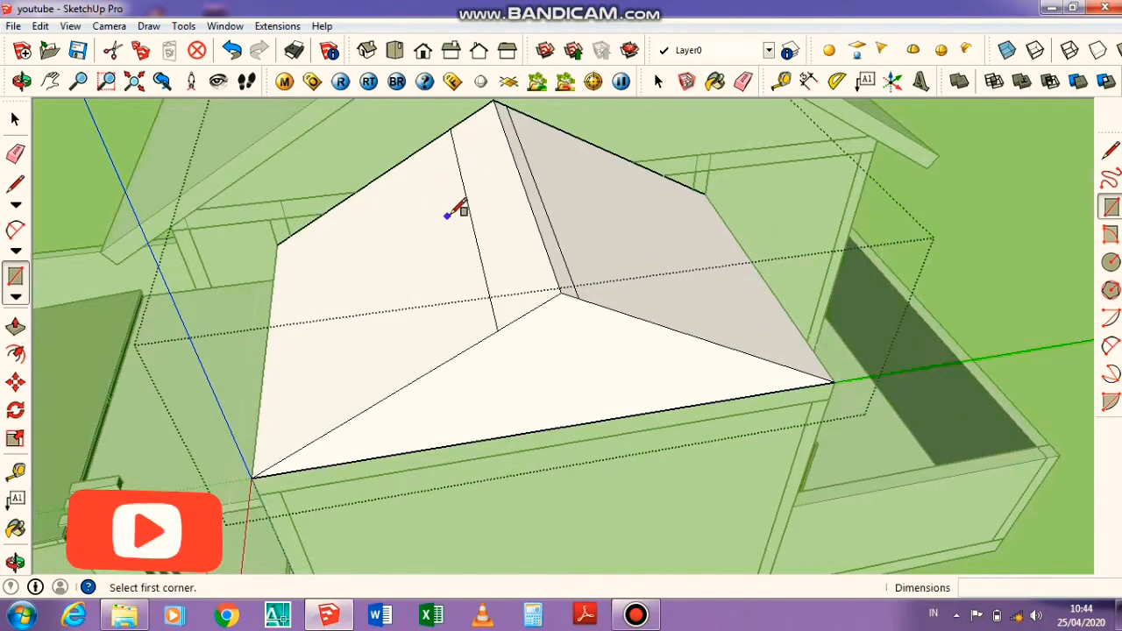
{"action": "key", "text": "e"}
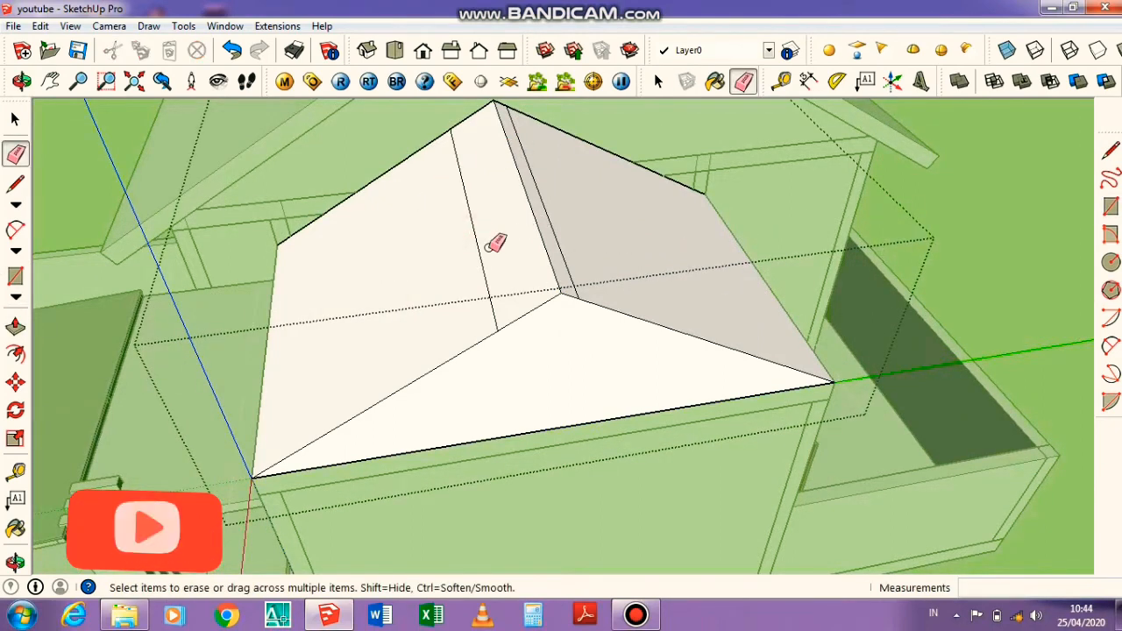
{"action": "left_click", "coordinate": [559, 248]}
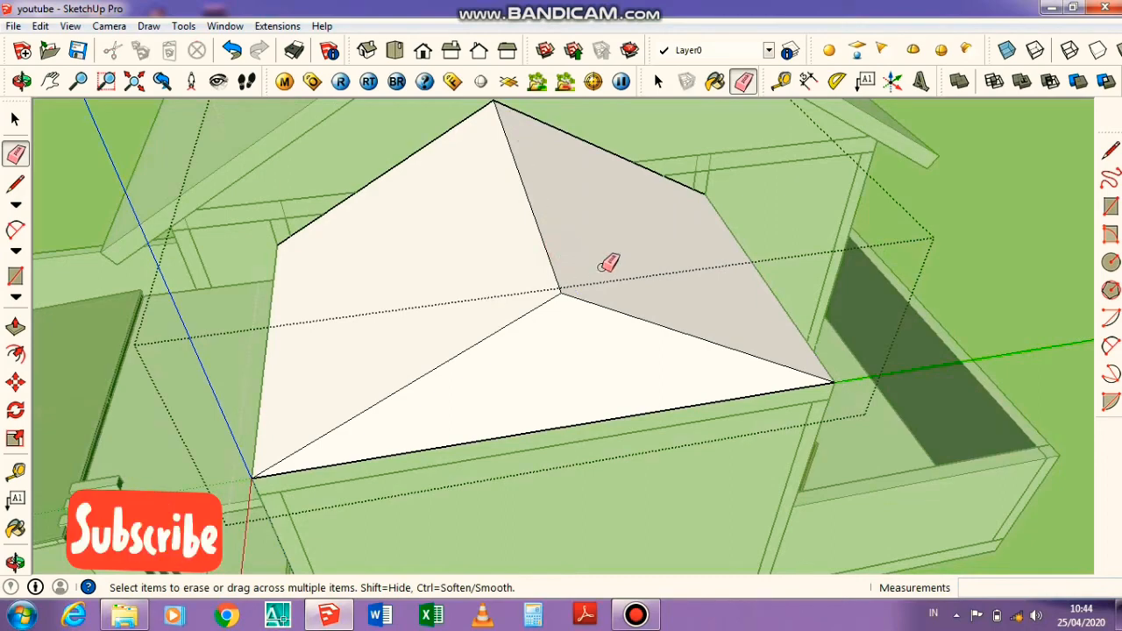
Leave the group and move the whole side roof straight up along the blue axis, above the parapet
{"action": "mouse_move", "coordinate": [641, 296]}
{"action": "middle_mouse_down"}
{"action": "mouse_move", "coordinate": [611, 248]}
{"action": "mouse_move", "coordinate": [517, 184]}
{"action": "middle_mouse_up"}
{"action": "key", "text": "space"}
{"action": "key", "text": "Escape"}
{"action": "left_click", "coordinate": [548, 211]}
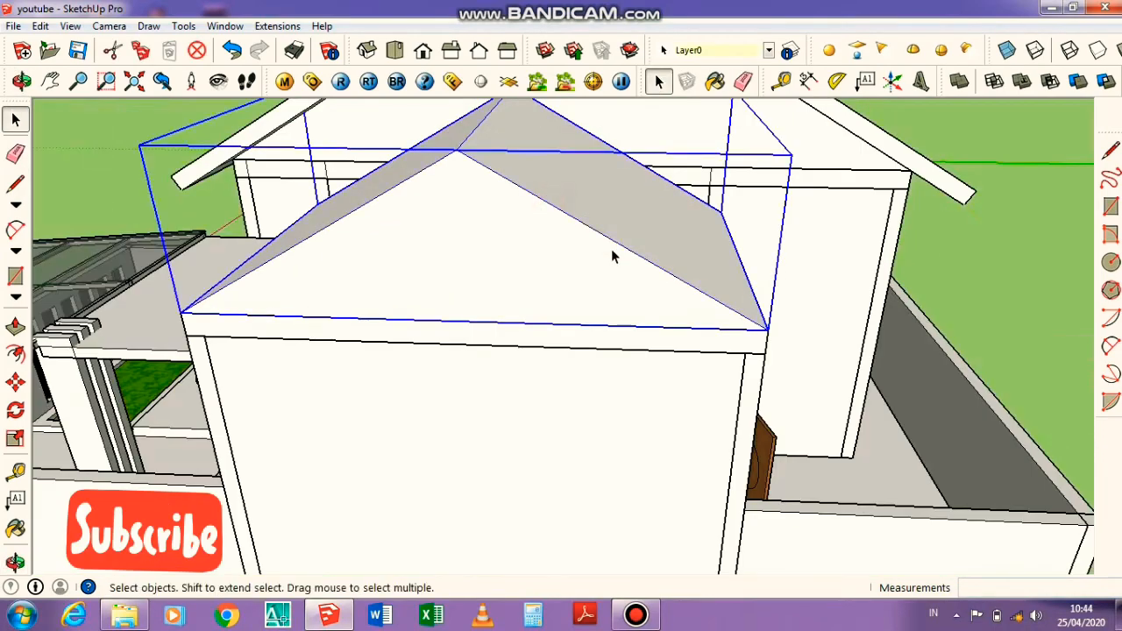
{"action": "middle_click_drag", "start_coordinate": [611, 254], "coordinate": [726, 309]}
{"action": "key", "text": "m"}
{"action": "scroll", "coordinate": [764, 317], "scroll_direction": "up", "scroll_amount": 3}
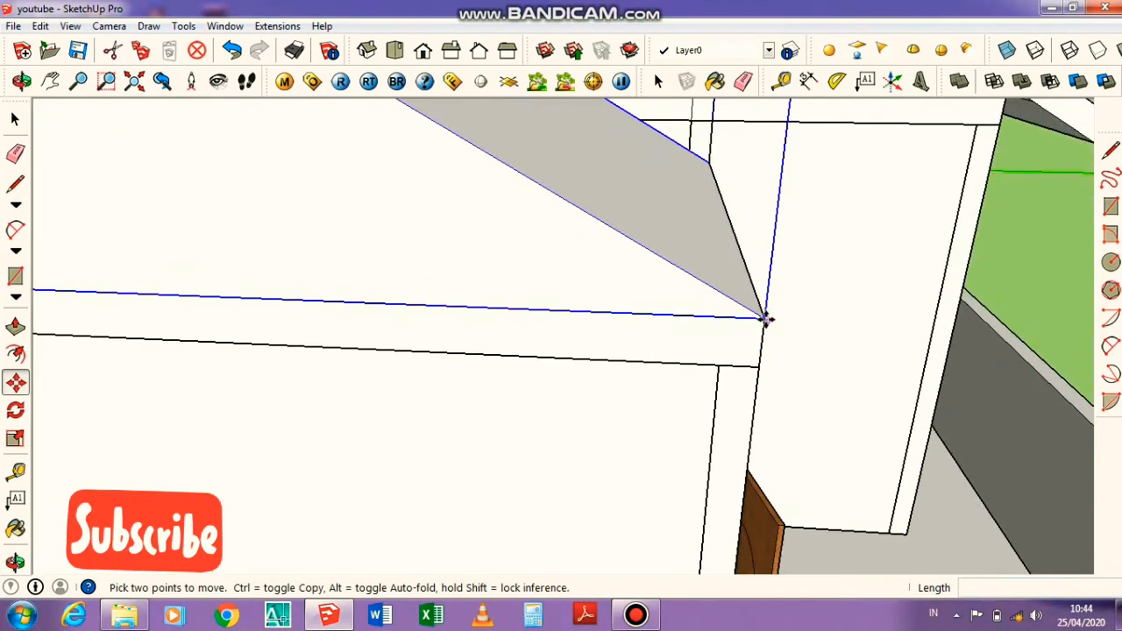
{"action": "left_click", "coordinate": [763, 319]}
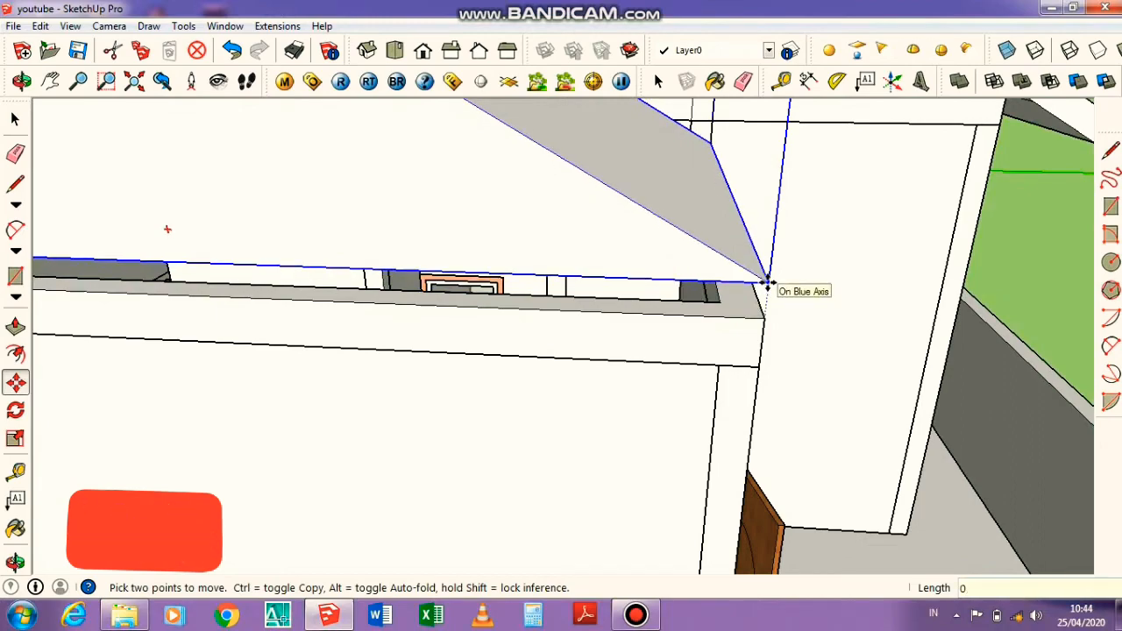
{"action": "left_click", "coordinate": [766, 281]}
{"action": "scroll", "coordinate": [714, 248], "scroll_direction": "down", "scroll_amount": 6}
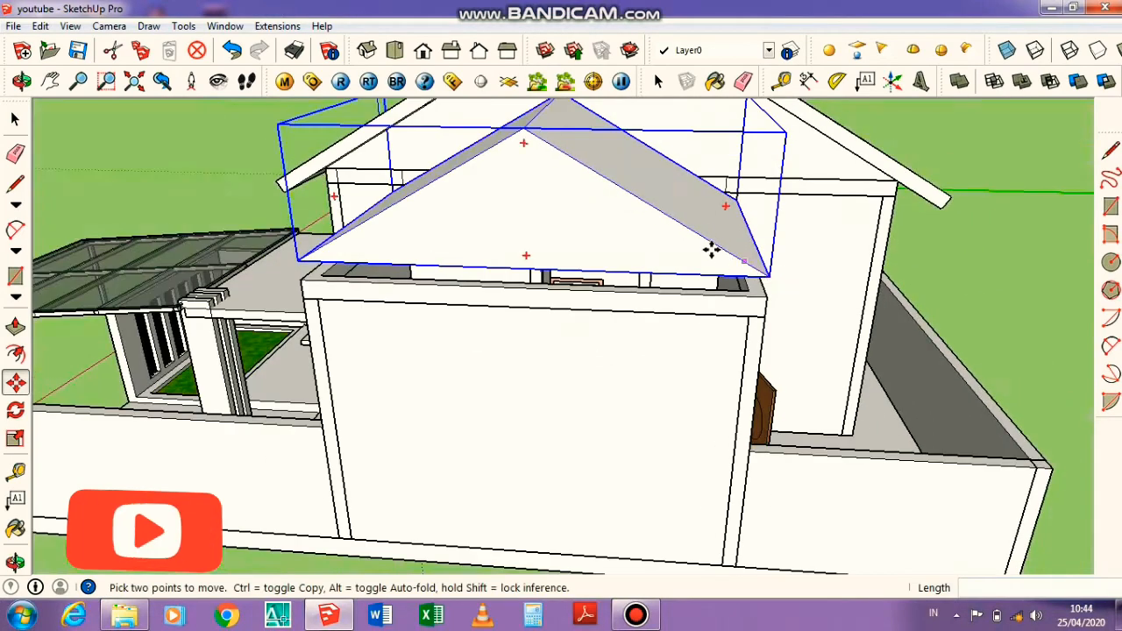
Try to erase the diagonal edge on the side roof's underside without opening the group, and undo the deletion
{"action": "scroll", "coordinate": [618, 210], "scroll_direction": "up", "scroll_amount": 2}
{"action": "scroll", "coordinate": [538, 261], "scroll_direction": "up", "scroll_amount": 2}
{"action": "middle_click_drag", "start_coordinate": [538, 261], "coordinate": [567, 215]}
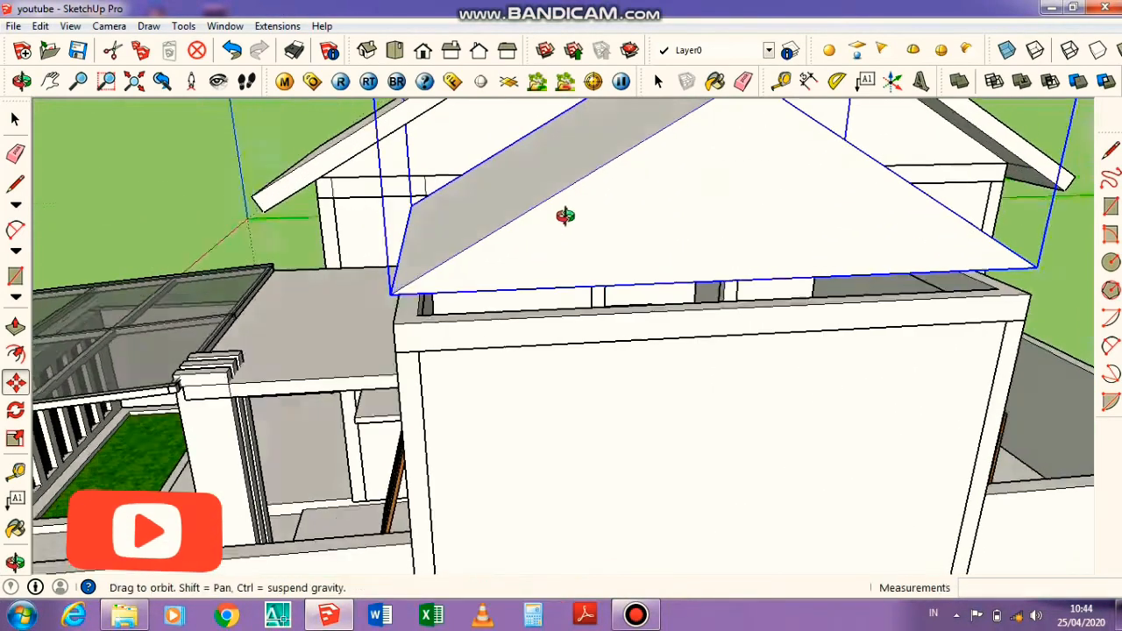
{"action": "scroll", "coordinate": [576, 152], "scroll_direction": "up", "scroll_amount": 4}
{"action": "key", "text": "p"}
{"action": "scroll", "coordinate": [441, 159], "scroll_direction": "up", "scroll_amount": 2}
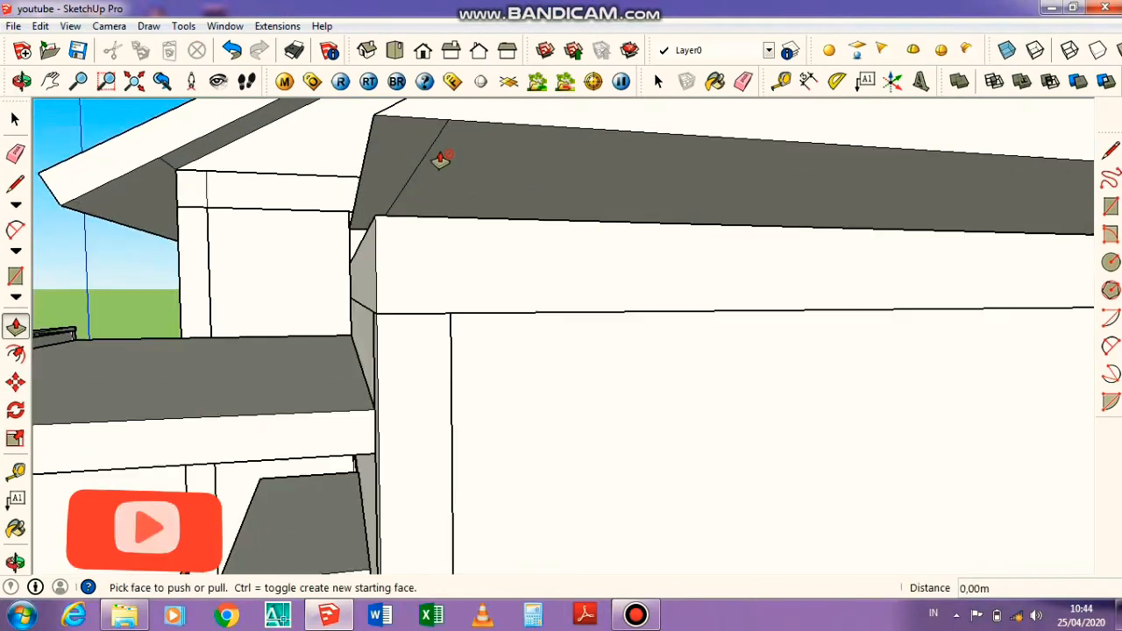
{"action": "key", "text": "e"}
{"action": "left_click", "coordinate": [437, 141]}
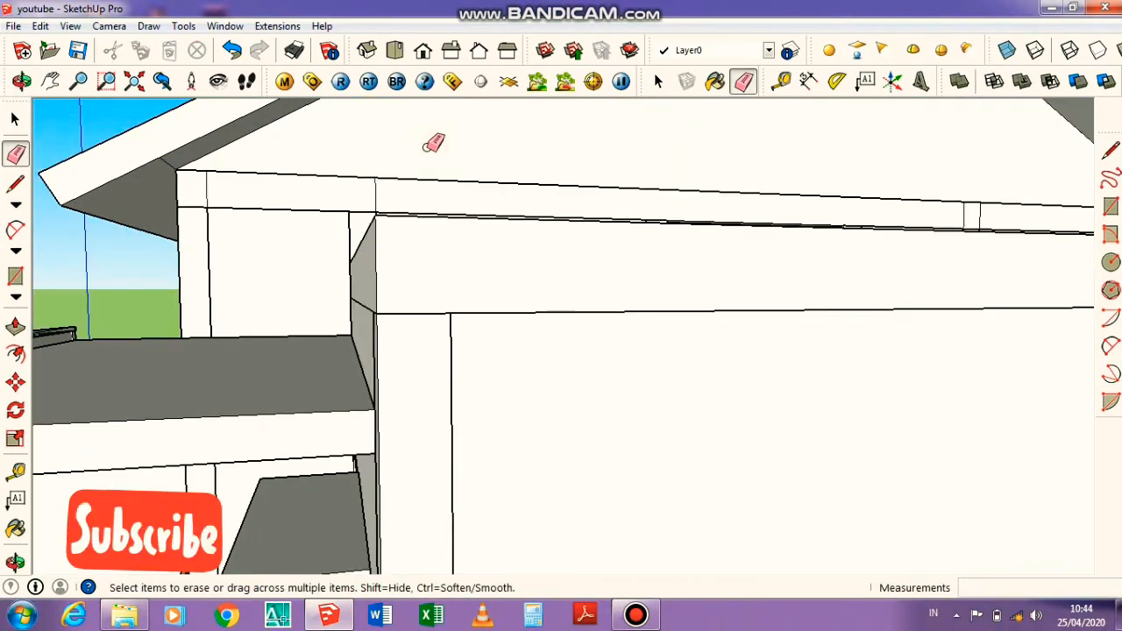
{"action": "key", "text": "ctrl+z"}
Open the side roof group and delete the diagonal edge on its underside
{"action": "key", "text": "space"}
{"action": "triple_click", "coordinate": [436, 147]}
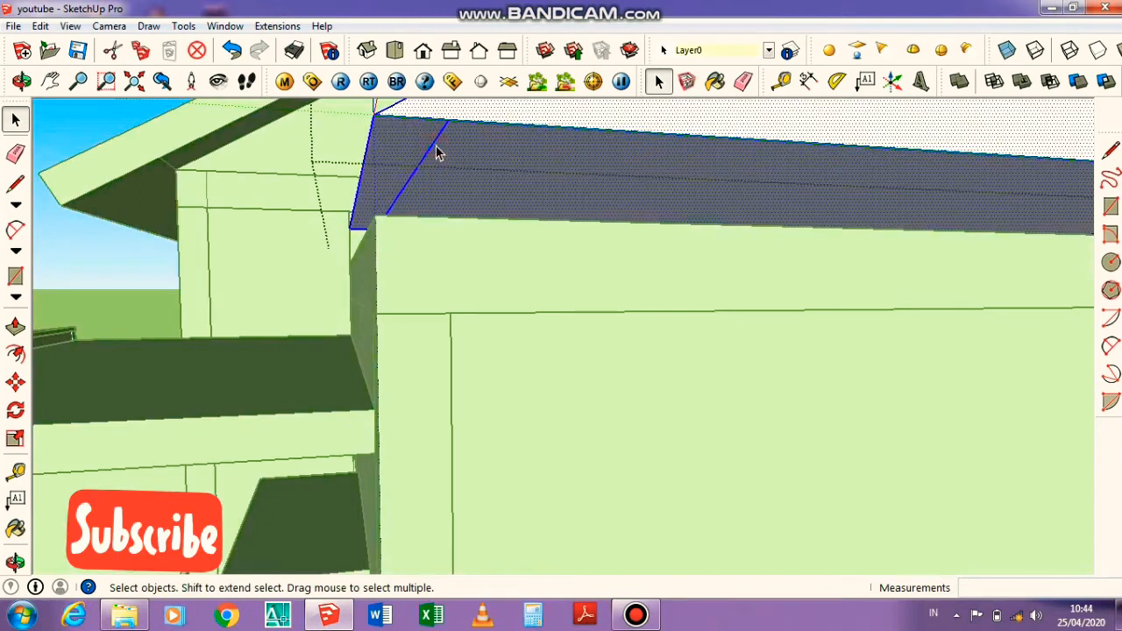
{"action": "left_click", "coordinate": [435, 145]}
{"action": "key", "text": "Delete"}
{"action": "scroll", "coordinate": [416, 171], "scroll_direction": "down", "scroll_amount": 5}
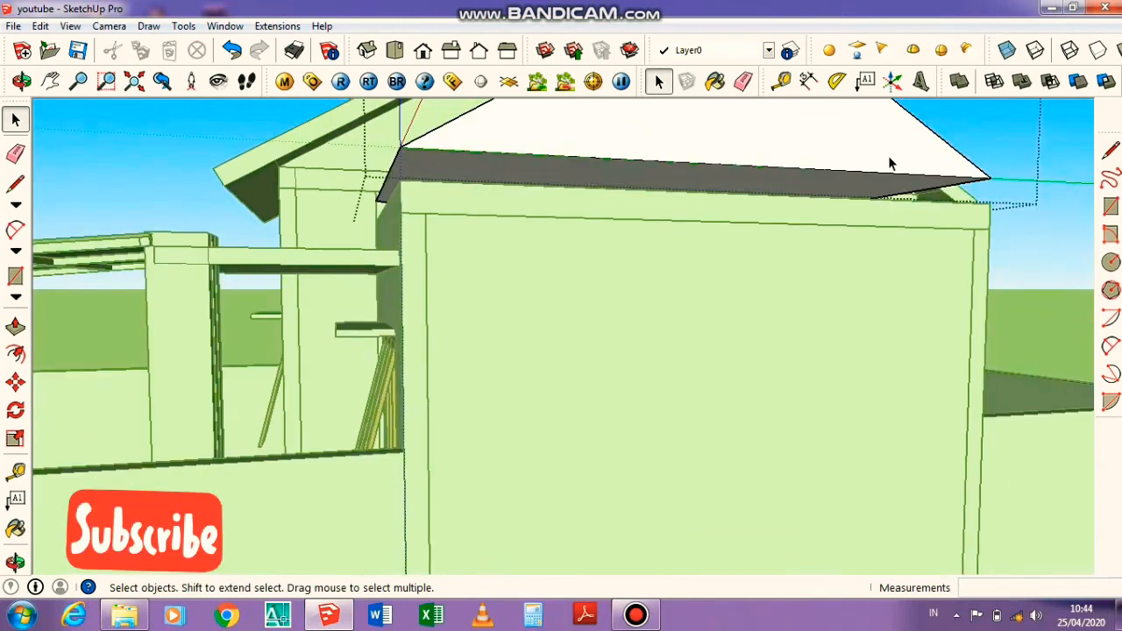
Push/pull the underside of the side roof down onto the top of the parapet
{"action": "key", "text": "p"}
{"action": "scroll", "coordinate": [450, 165], "scroll_direction": "up", "scroll_amount": 3}
{"action": "left_click", "coordinate": [451, 158]}
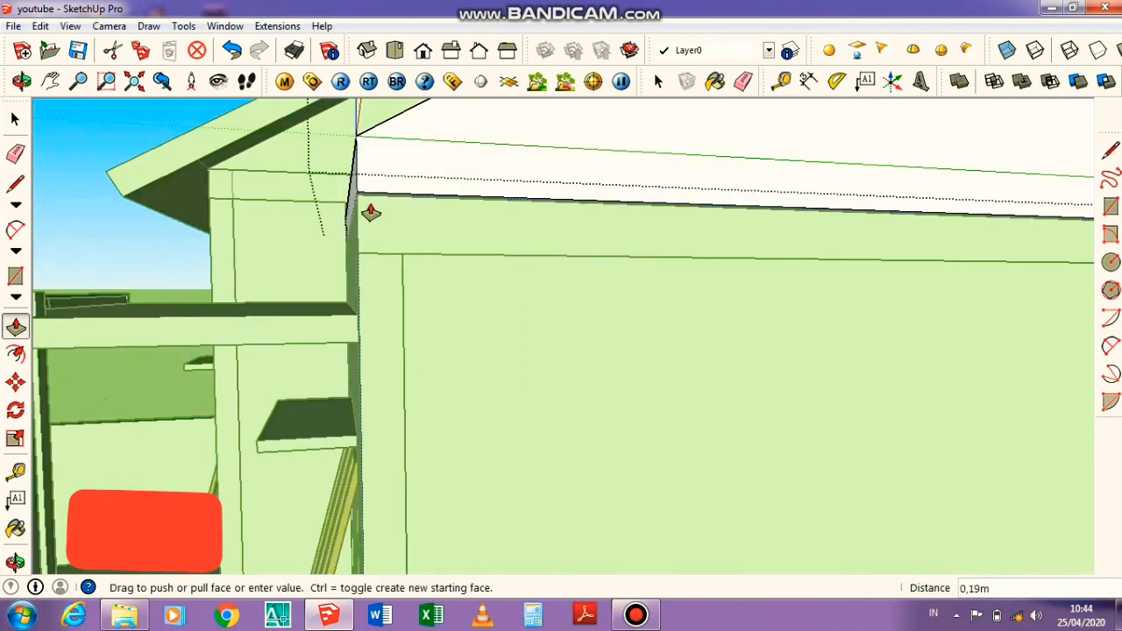
{"action": "left_click", "coordinate": [359, 208]}
{"action": "scroll", "coordinate": [377, 205], "scroll_direction": "down", "scroll_amount": 3}
{"action": "middle_click_drag", "start_coordinate": [388, 200], "coordinate": [396, 253]}
{"action": "scroll", "coordinate": [458, 210], "scroll_direction": "down", "scroll_amount": 3}
Copy the gable's sloped edge on the carport side straight down to the roof's bottom corner
{"action": "key", "text": "space"}
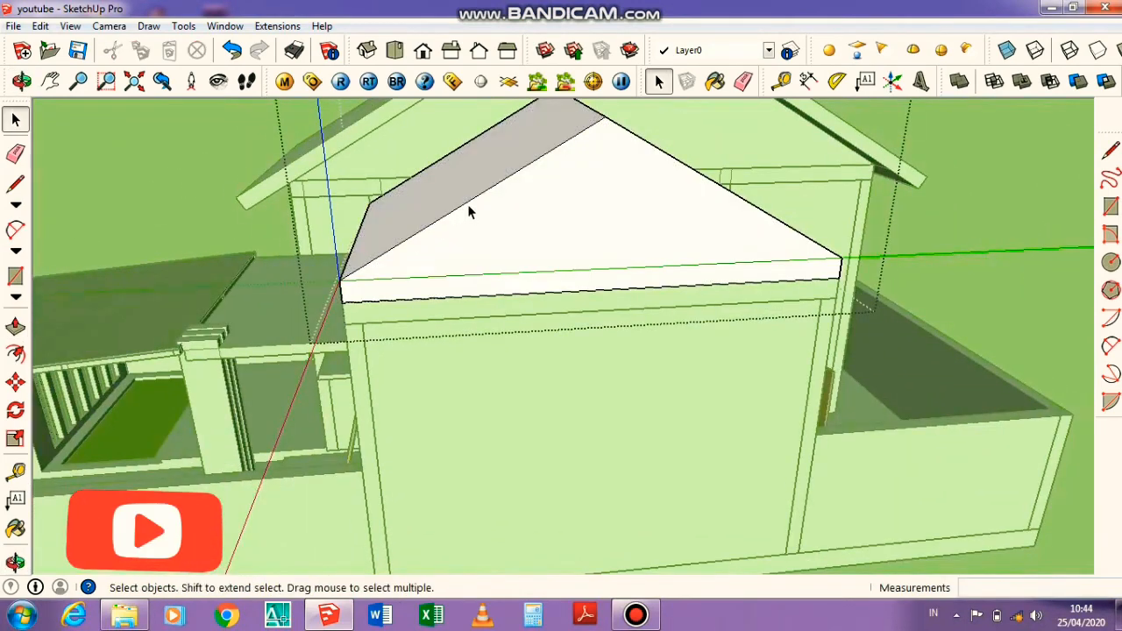
{"action": "left_click", "coordinate": [470, 206]}
{"action": "key", "text": "m"}
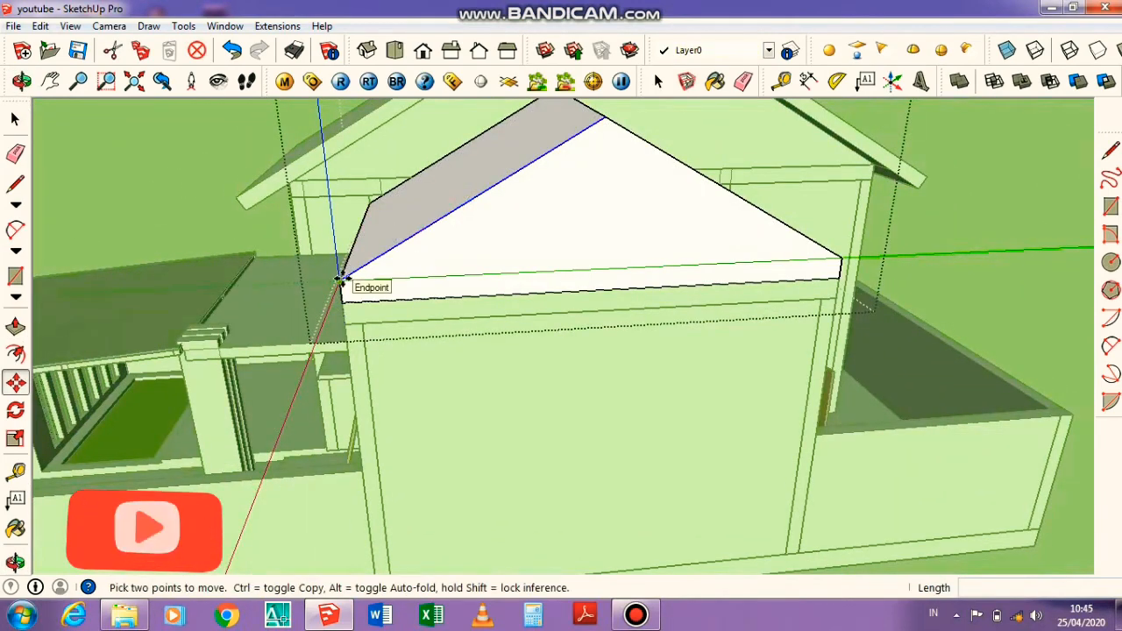
{"action": "left_click", "coordinate": [342, 279]}
{"action": "key", "text": "ctrl"}
{"action": "scroll", "coordinate": [343, 289], "scroll_direction": "up", "scroll_amount": 2}
{"action": "left_click", "coordinate": [343, 298]}
{"action": "scroll", "coordinate": [363, 289], "scroll_direction": "down", "scroll_amount": 3}
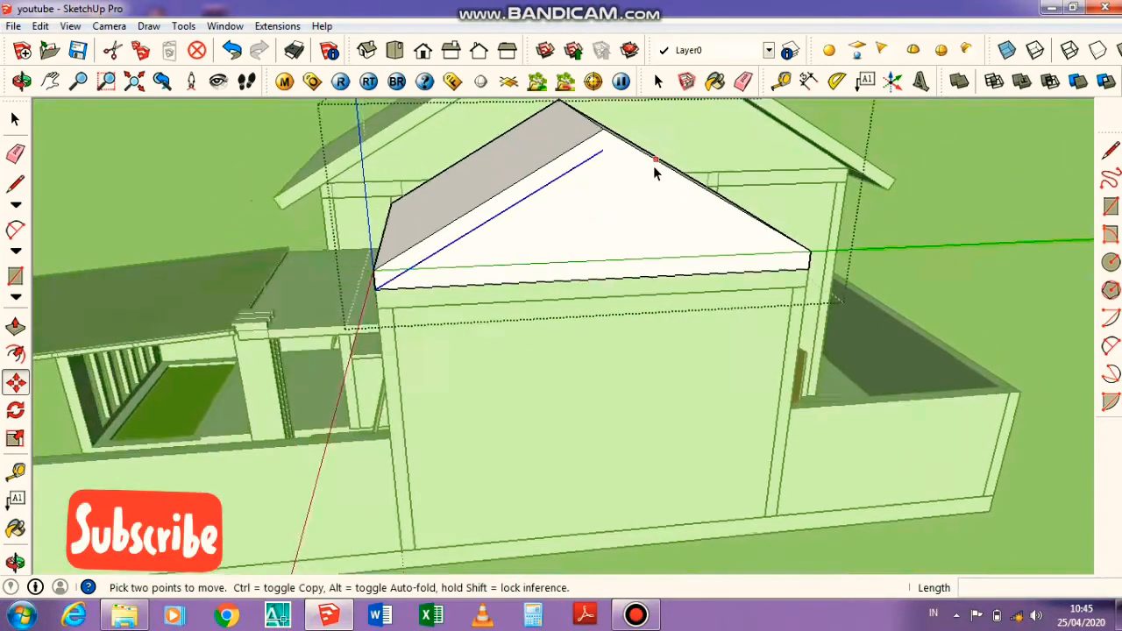
Copy the opposite sloped gable edge 0.20 m down to the other bottom corner, completing the sloped band
{"action": "key", "text": "space"}
{"action": "scroll", "coordinate": [653, 171], "scroll_direction": "up", "scroll_amount": 1}
{"action": "key", "text": "m"}
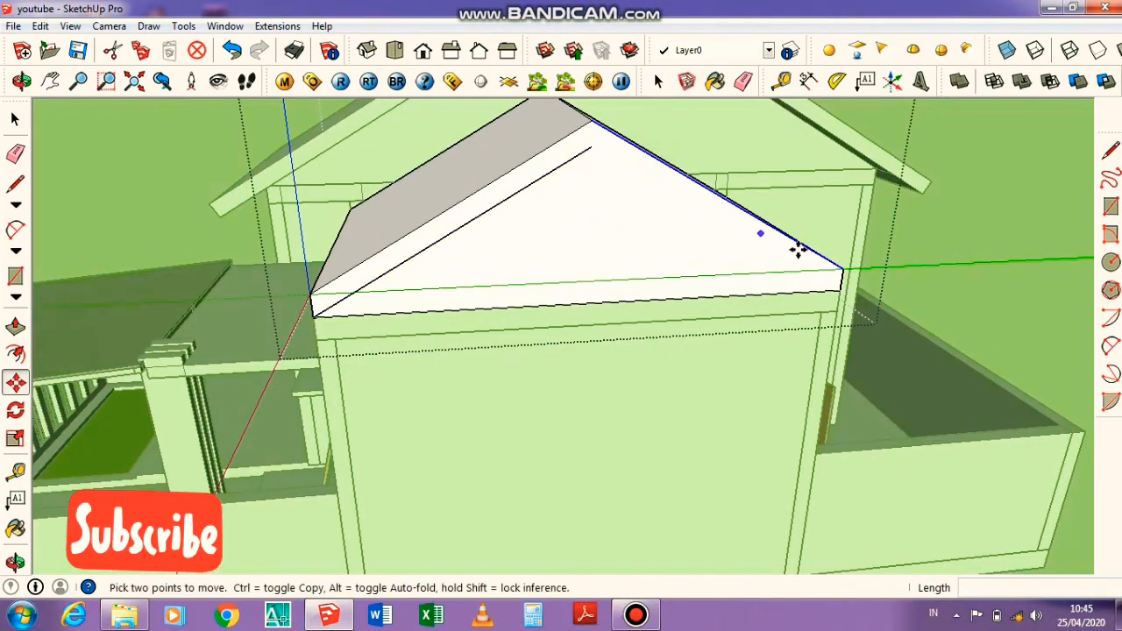
{"action": "left_click", "coordinate": [840, 269]}
{"action": "key", "text": "ctrl"}
{"action": "left_click", "coordinate": [842, 289]}
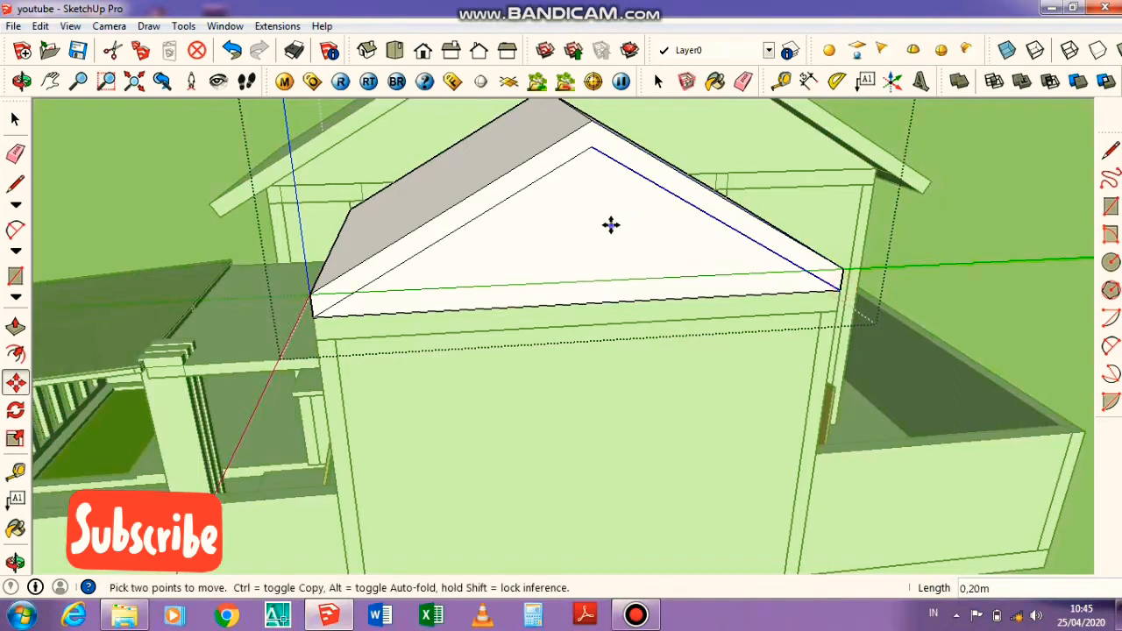
Push/pull the sloped band on the gable face outward 0.4 m as a roof overhang
{"action": "middle_click_drag", "start_coordinate": [611, 226], "coordinate": [731, 228]}
{"action": "scroll", "coordinate": [471, 310], "scroll_direction": "up", "scroll_amount": 1}
{"action": "scroll", "coordinate": [471, 310], "scroll_direction": "up", "scroll_amount": 1}
{"action": "middle_click_drag", "start_coordinate": [464, 321], "coordinate": [517, 296]}
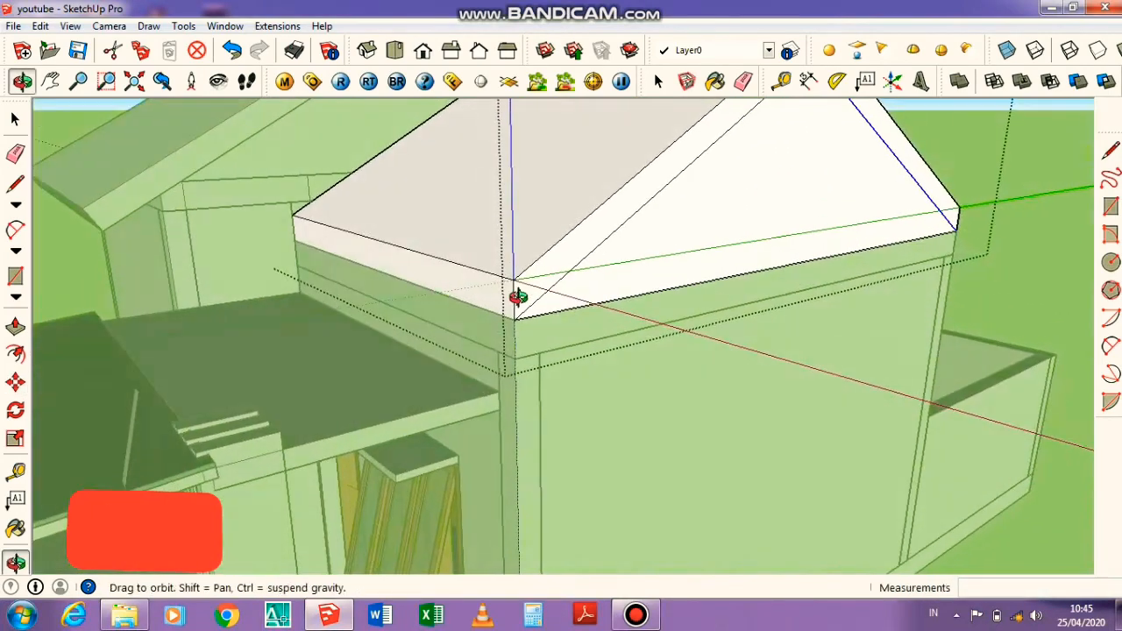
{"action": "scroll", "coordinate": [499, 315], "scroll_direction": "up", "scroll_amount": 2}
{"action": "key", "text": "l"}
{"action": "scroll", "coordinate": [524, 289], "scroll_direction": "down", "scroll_amount": 2}
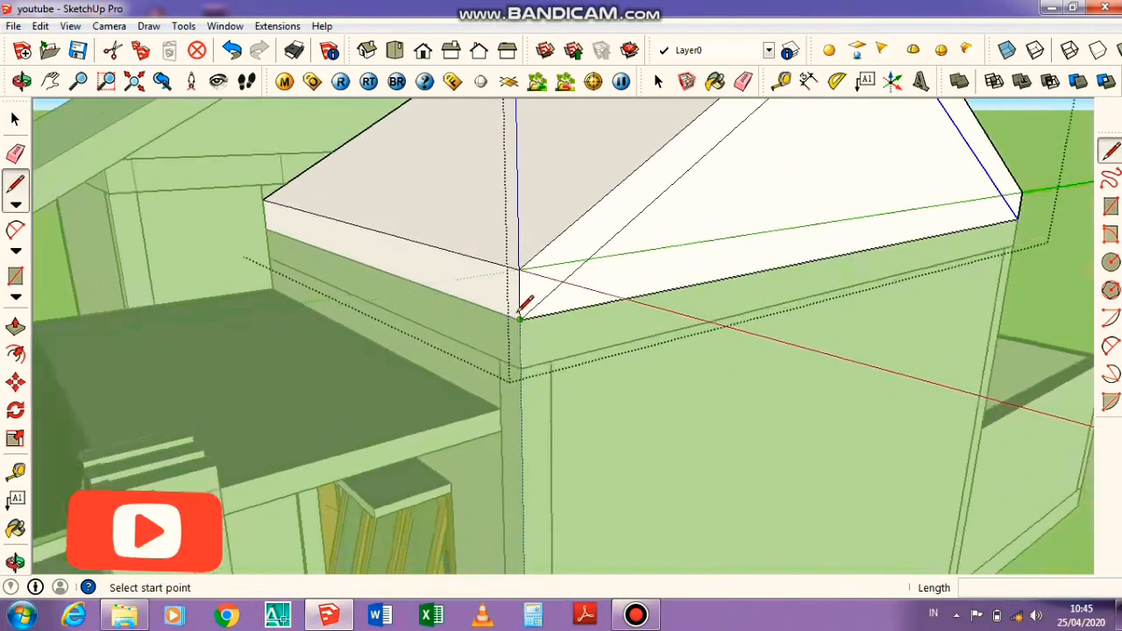
{"action": "key", "text": "p"}
{"action": "scroll", "coordinate": [528, 275], "scroll_direction": "up", "scroll_amount": 2}
{"action": "left_click", "coordinate": [599, 253]}
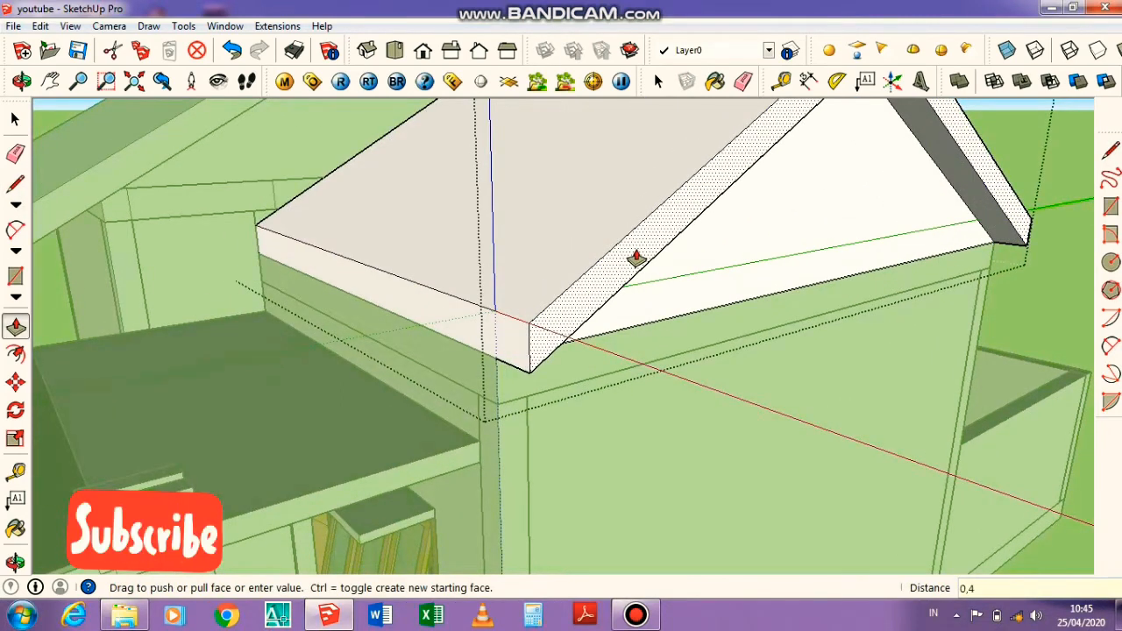
{"action": "left_click", "coordinate": [636, 258]}
Draw a line extending the roof slope outward and down from the upper front corner of the side roof's eave
{"action": "scroll", "coordinate": [646, 255], "scroll_direction": "down", "scroll_amount": 4}
{"action": "middle_click_drag", "start_coordinate": [636, 276], "coordinate": [602, 269]}
{"action": "scroll", "coordinate": [602, 269], "scroll_direction": "up", "scroll_amount": 4}
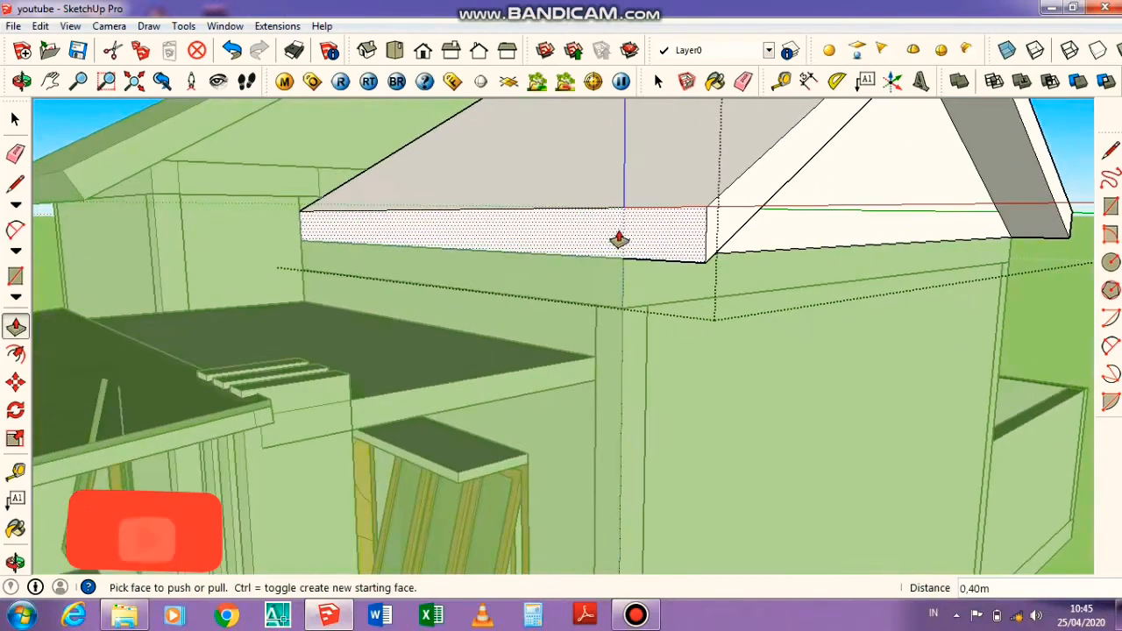
{"action": "key", "text": "l"}
{"action": "left_click", "coordinate": [706, 207]}
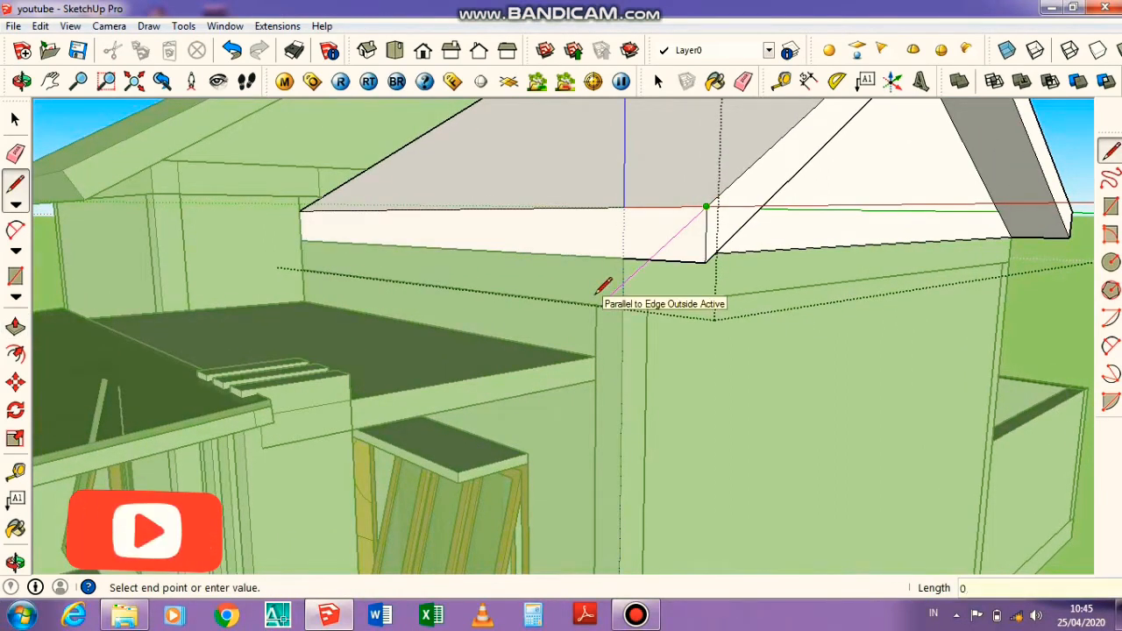
{"action": "left_click", "coordinate": [603, 302]}
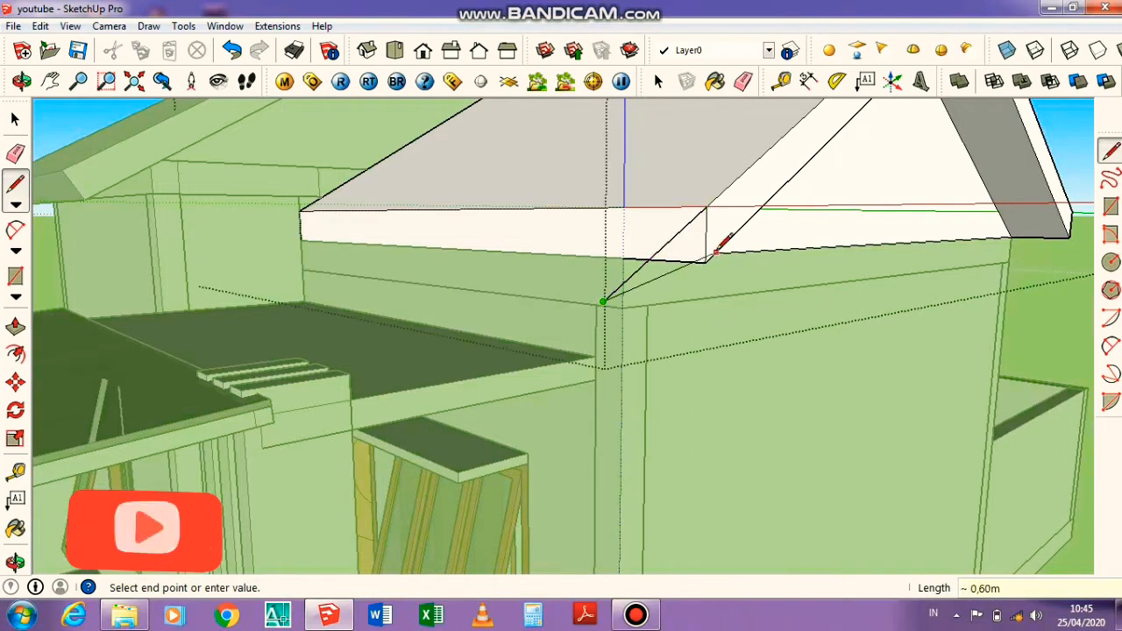
Copy the slope extension line 0.20 m straight down to the lower front corner of the side roof
{"action": "key", "text": "space"}
{"action": "left_click", "coordinate": [691, 227]}
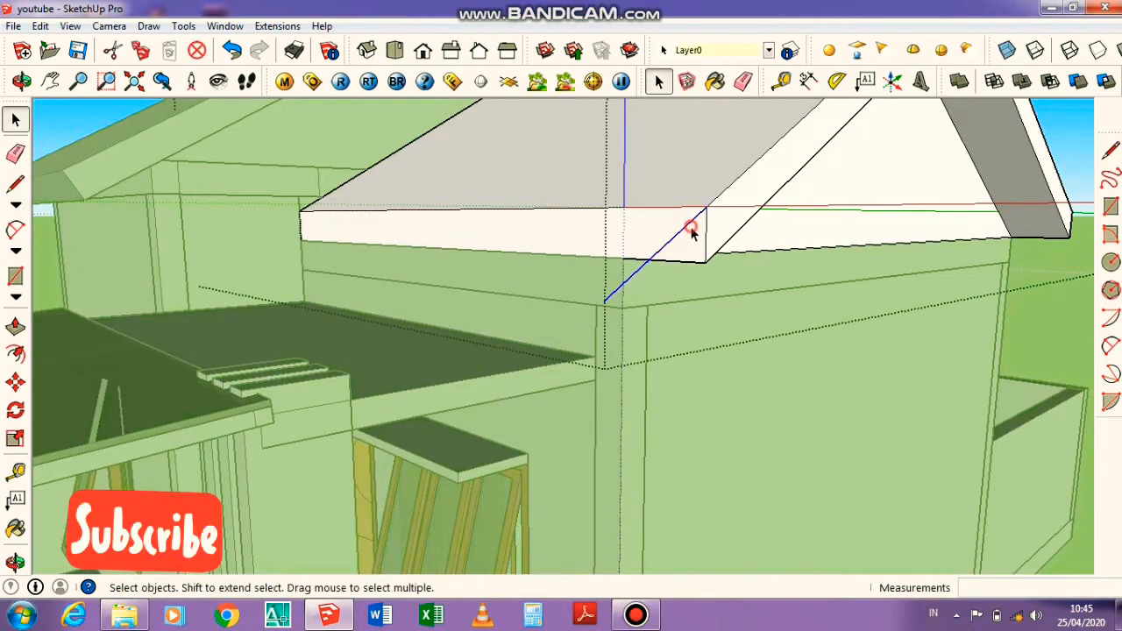
{"action": "key", "text": "m"}
{"action": "left_click", "coordinate": [701, 207]}
{"action": "key", "text": "ctrl"}
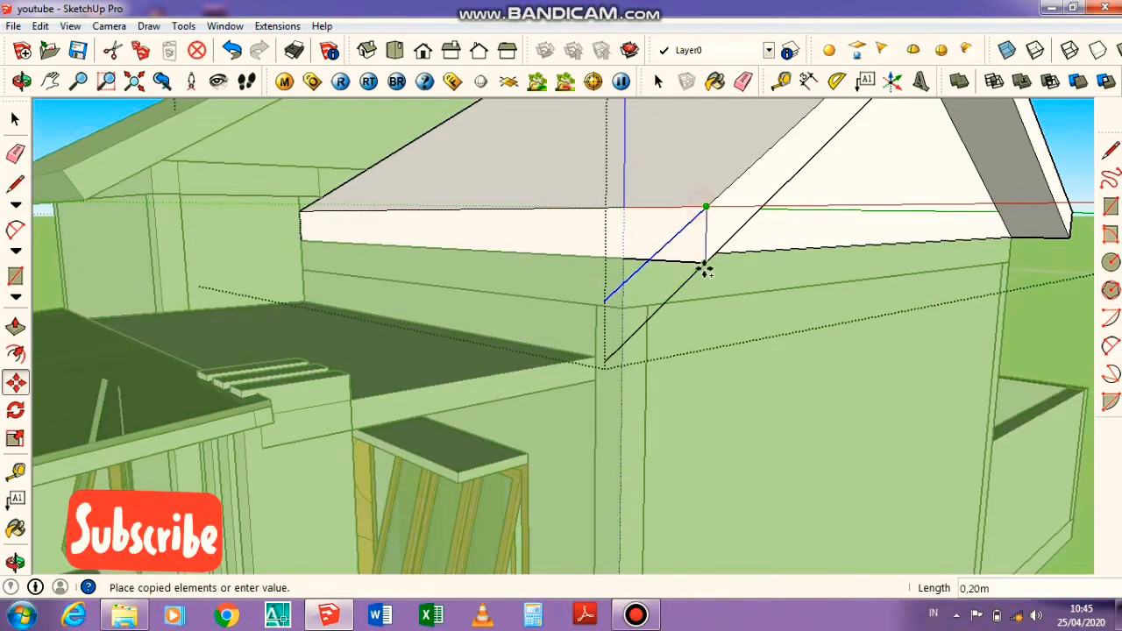
{"action": "left_click", "coordinate": [704, 262]}
{"action": "key", "text": "space"}
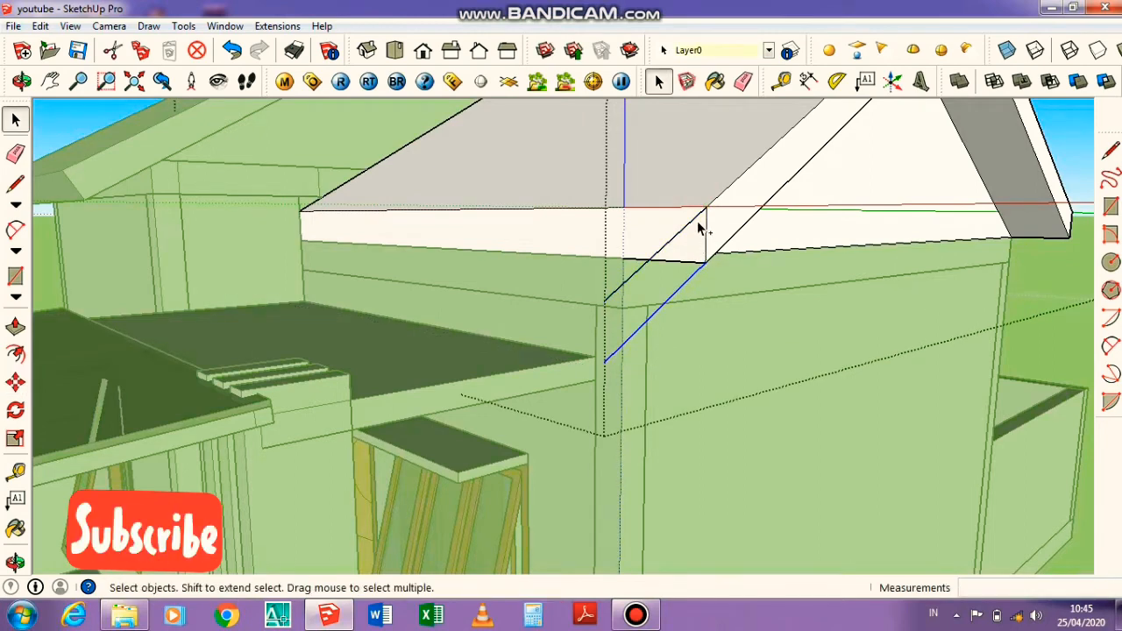
Copy both slope extension lines from the front corner to the rear corner of the side roof's eave
{"action": "key", "text": "m"}
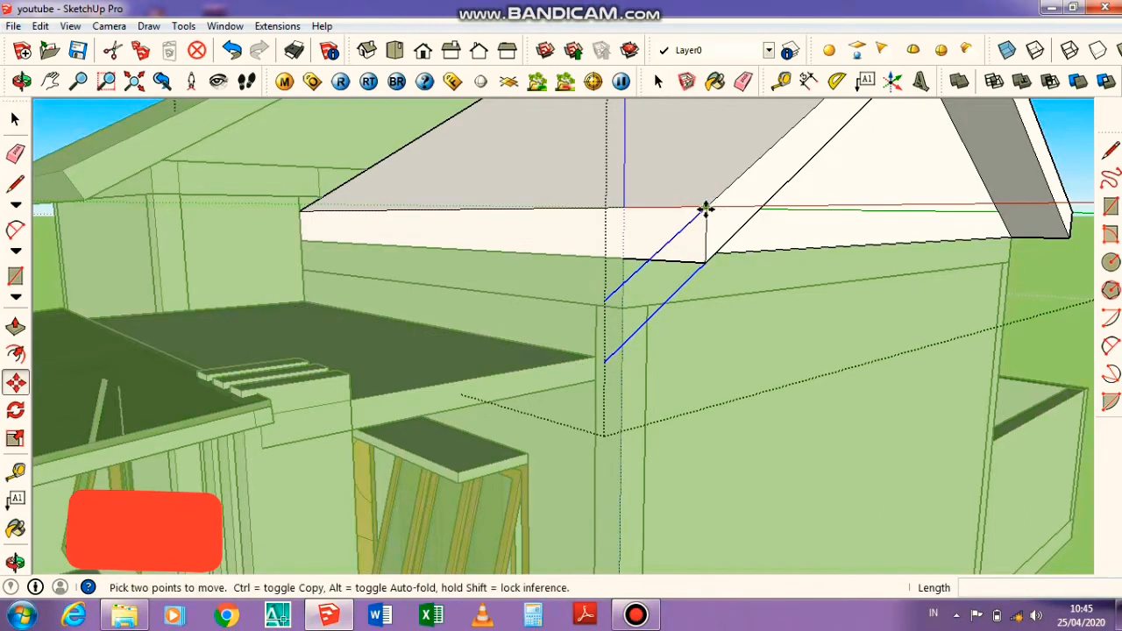
{"action": "left_click", "coordinate": [706, 207]}
{"action": "key", "text": "ctrl"}
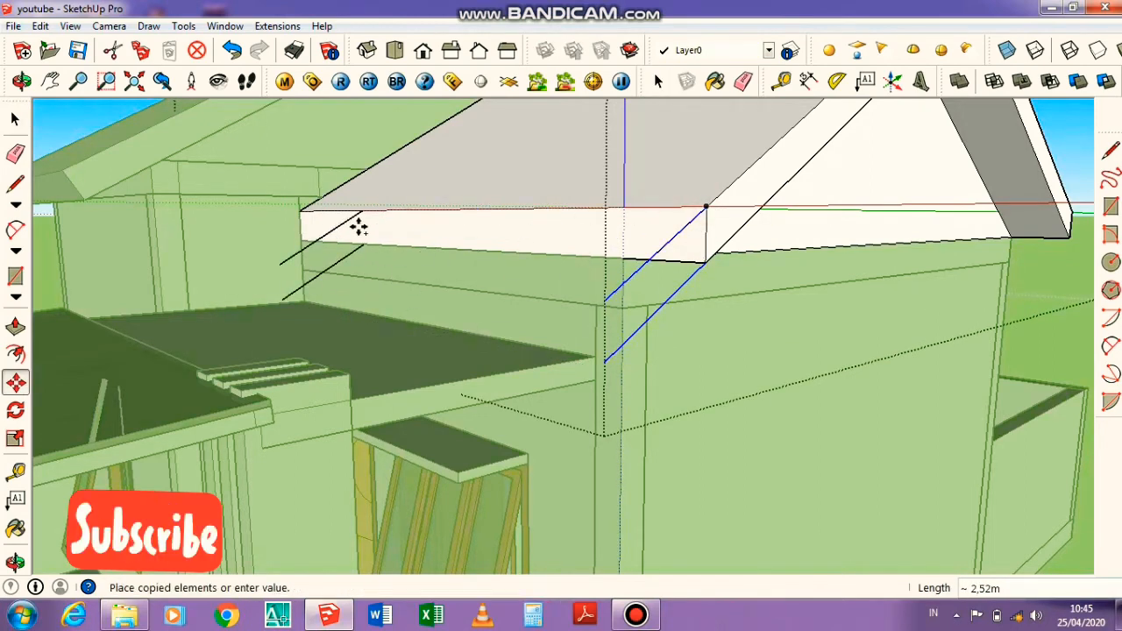
{"action": "left_click", "coordinate": [299, 213]}
Close the outer ends of both line pairs with 0.20 m vertical edges and connect their lower corners along the eave
{"action": "key", "text": "l"}
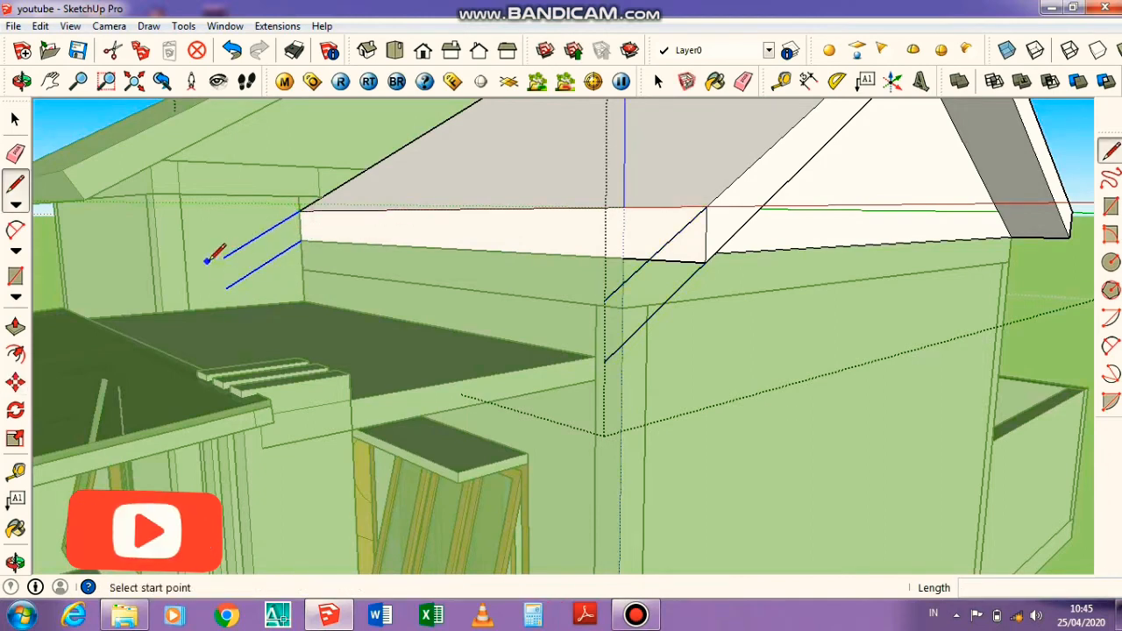
{"action": "left_click", "coordinate": [224, 257]}
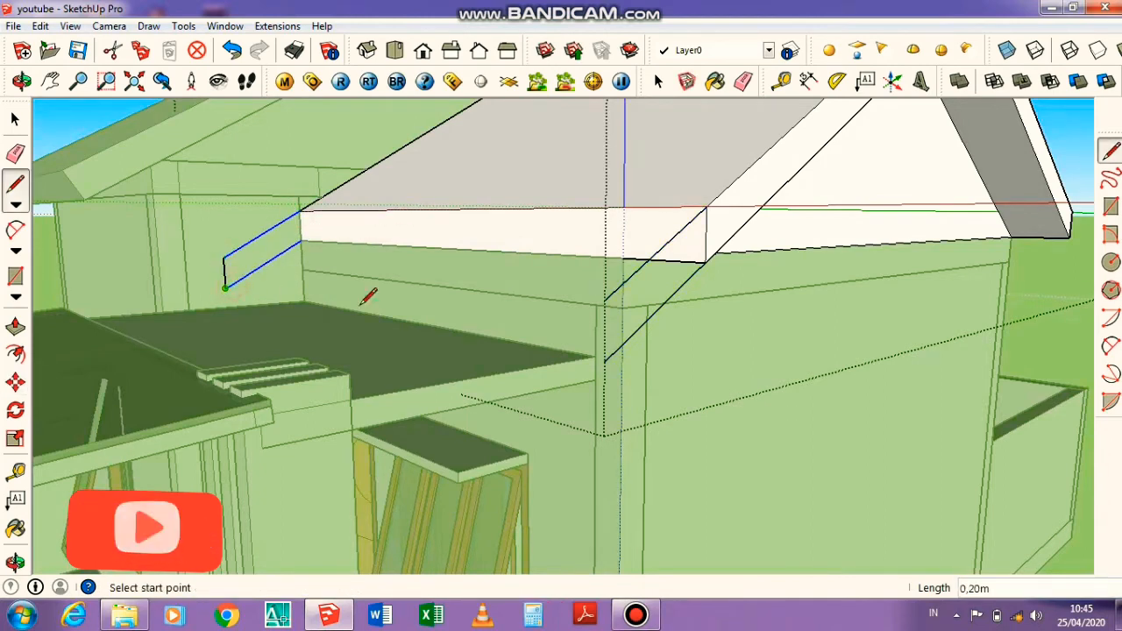
{"action": "left_click", "coordinate": [603, 360]}
{"action": "left_click", "coordinate": [603, 301]}
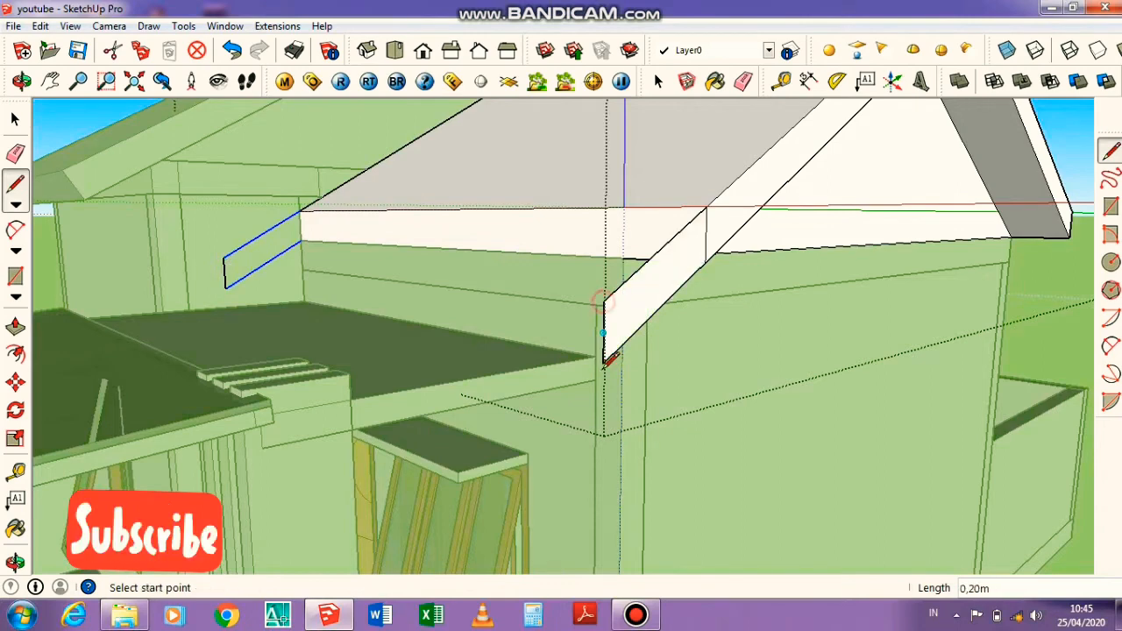
{"action": "left_click", "coordinate": [604, 360]}
{"action": "left_click", "coordinate": [226, 288]}
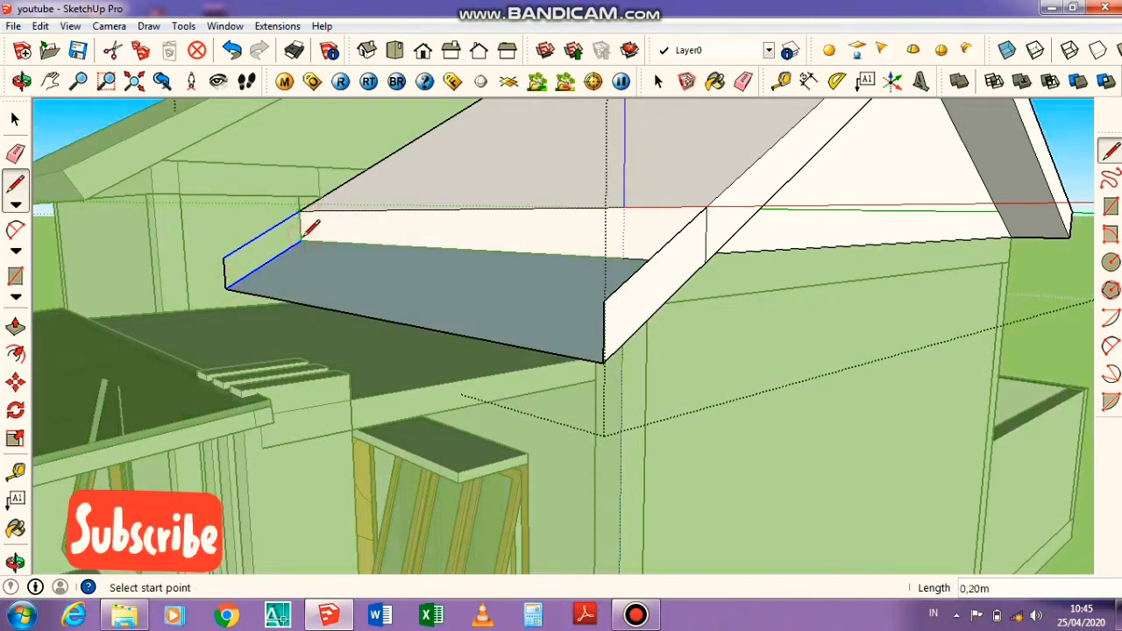
Push/pull the front end face of the eave extension 3.40 m to the rear end and erase the seam across the roof slope
{"action": "key", "text": "p"}
{"action": "left_click", "coordinate": [656, 275]}
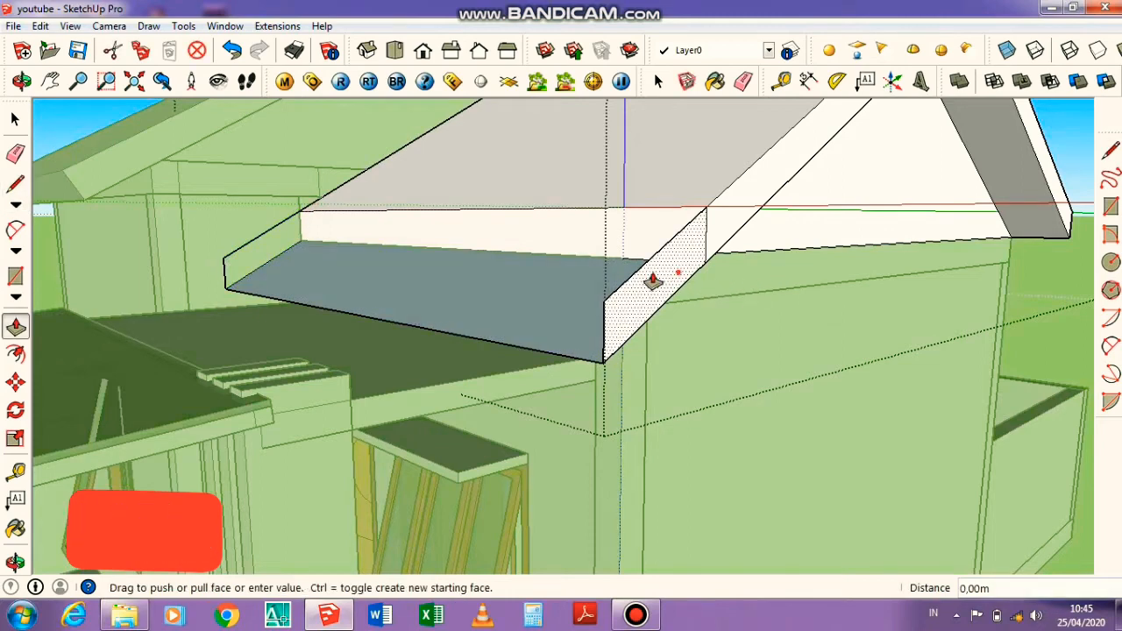
{"action": "left_click", "coordinate": [269, 239]}
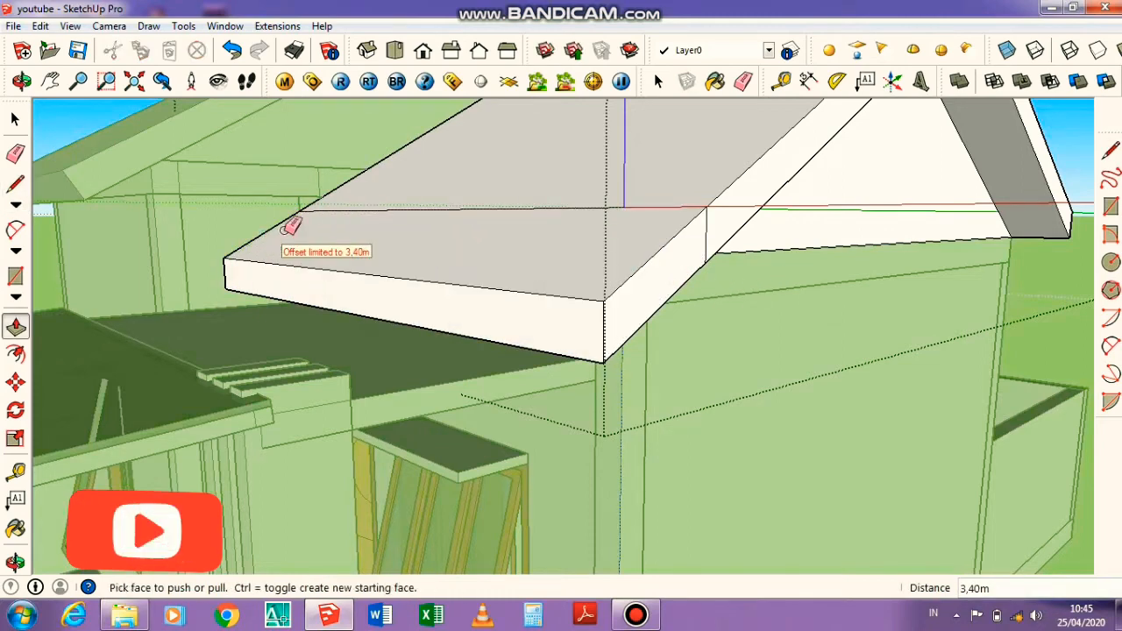
{"action": "key", "text": "e"}
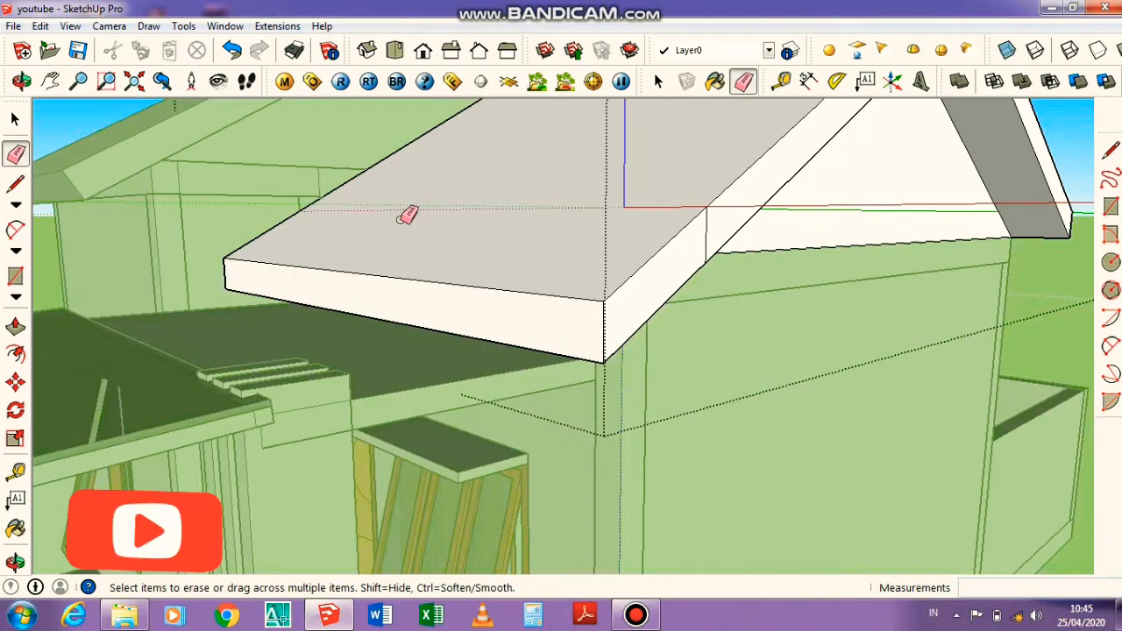
Draw a line across the front end of the eave from its top outer corner, perpendicular to the roof's lower edge
{"action": "key", "text": "l"}
{"action": "middle_click_drag", "start_coordinate": [579, 312], "coordinate": [408, 268]}
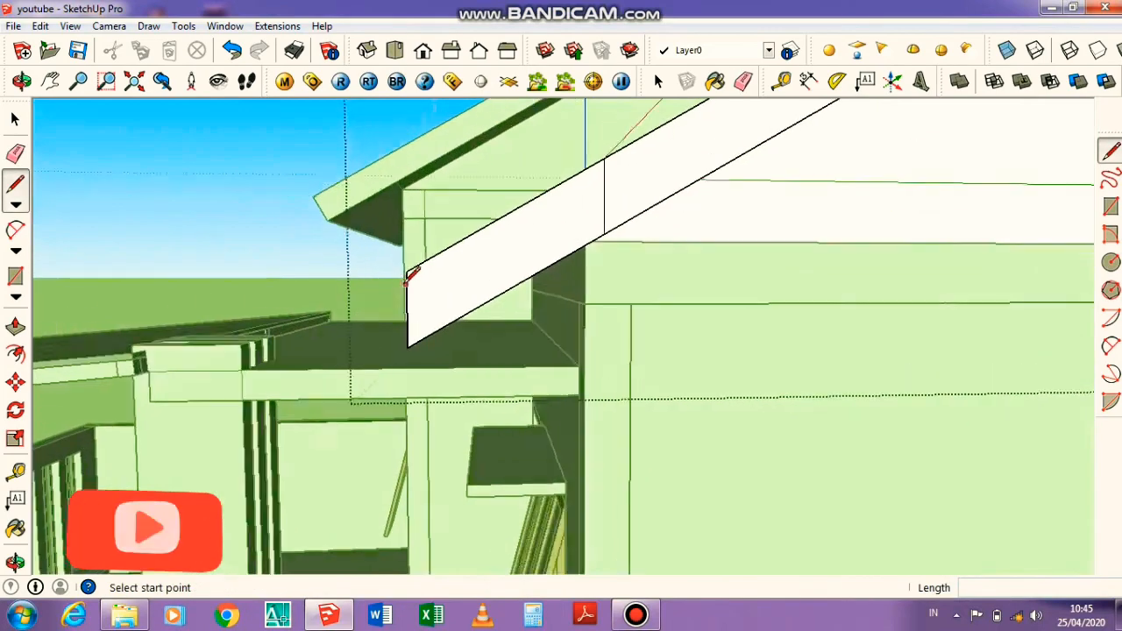
{"action": "scroll", "coordinate": [409, 259], "scroll_direction": "up", "scroll_amount": 2}
{"action": "left_click", "coordinate": [408, 263]}
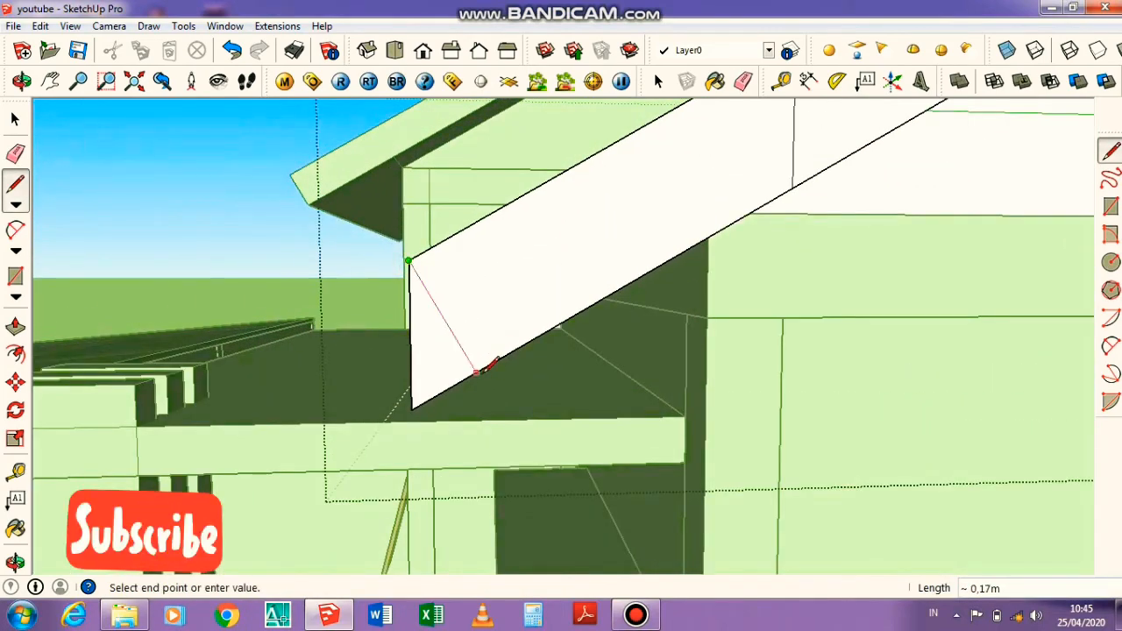
{"action": "left_click", "coordinate": [483, 361]}
Cut the triangular tip off the eave by pushing it back 3.40 m along the full length, and erase the leftover edges
{"action": "mouse_move", "coordinate": [484, 361]}
{"action": "middle_mouse_down"}
{"action": "mouse_move", "coordinate": [438, 351]}
{"action": "mouse_move", "coordinate": [497, 375]}
{"action": "mouse_move", "coordinate": [501, 360]}
{"action": "middle_mouse_up"}
{"action": "key", "text": "p"}
{"action": "left_click", "coordinate": [495, 369]}
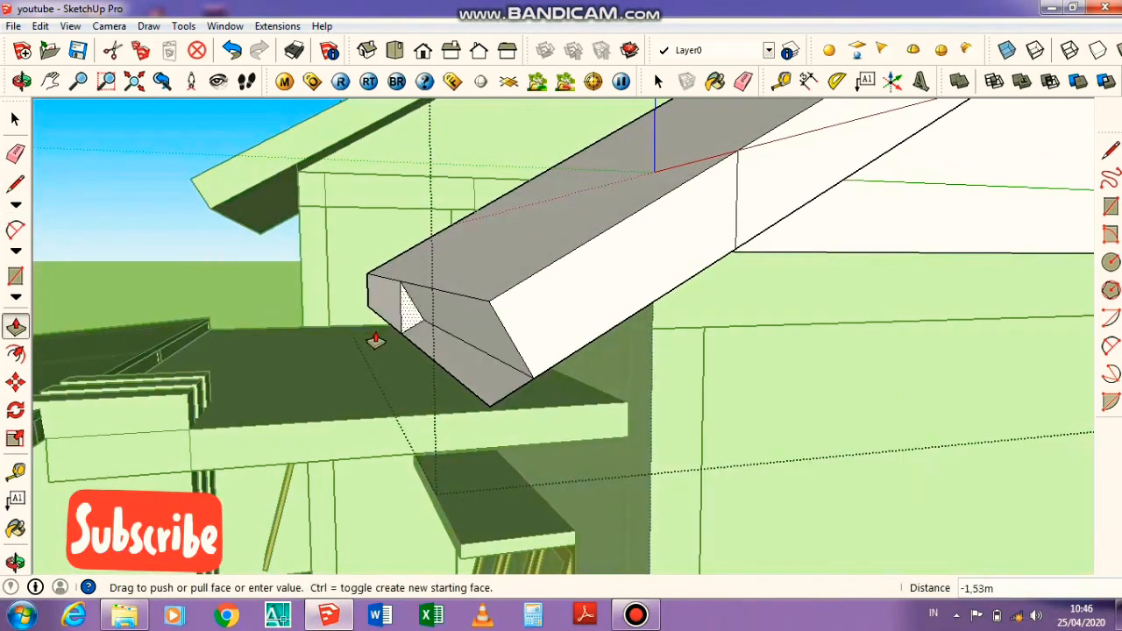
{"action": "left_click", "coordinate": [351, 283]}
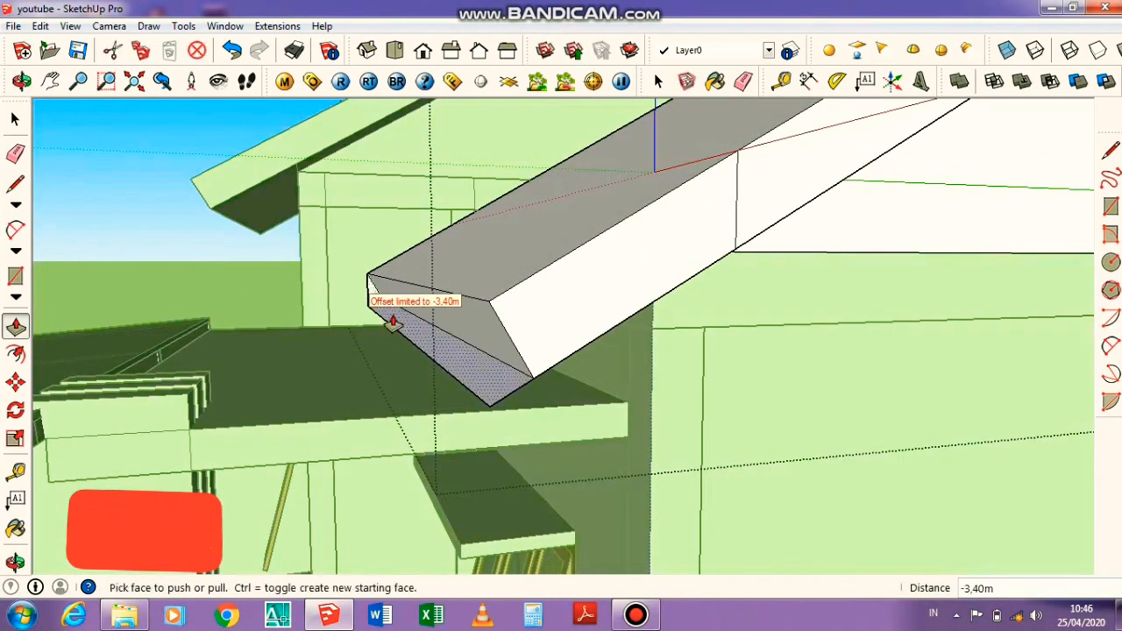
{"action": "middle_click_drag", "start_coordinate": [388, 316], "coordinate": [445, 318]}
{"action": "key", "text": "e"}
{"action": "left_click_drag", "start_coordinate": [377, 279], "coordinate": [371, 307]}
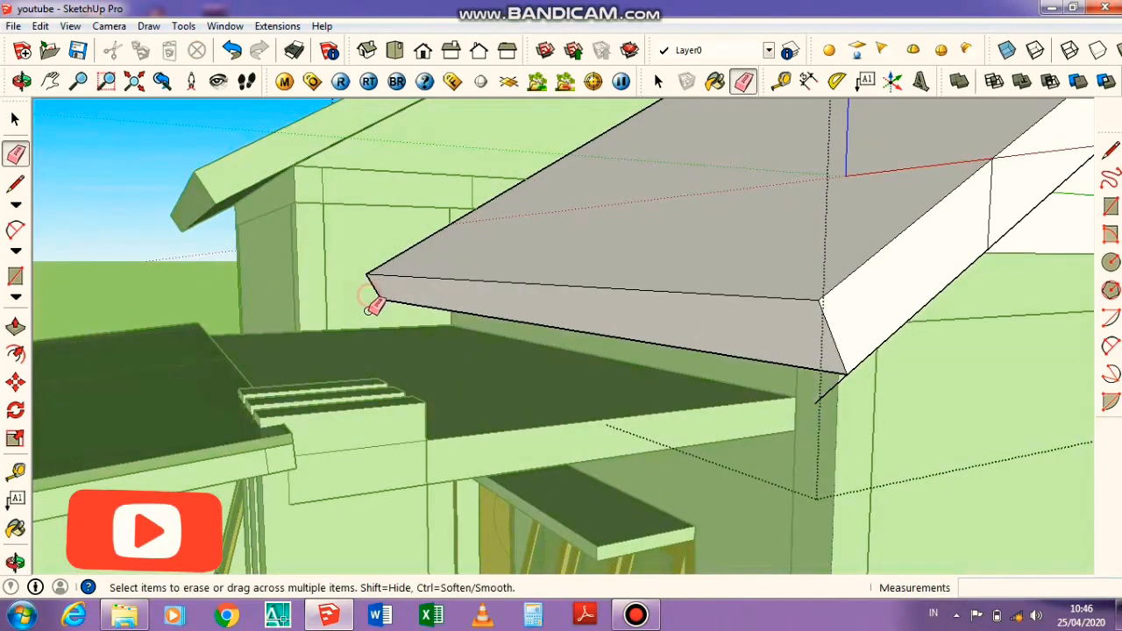
Examine the trimmed eave of the side roof from the gable front and from below
{"action": "middle_click_drag", "start_coordinate": [406, 309], "coordinate": [633, 356]}
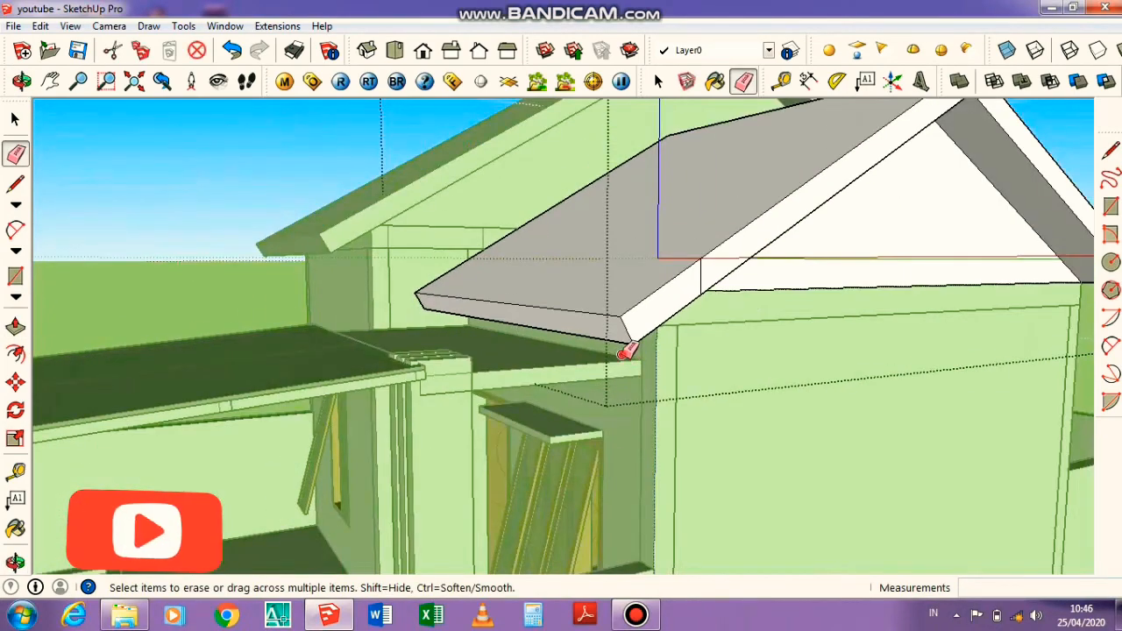
{"action": "scroll", "coordinate": [628, 351], "scroll_direction": "down", "scroll_amount": 5}
{"action": "middle_click_drag", "start_coordinate": [520, 353], "coordinate": [456, 348]}
{"action": "scroll", "coordinate": [662, 331], "scroll_direction": "up", "scroll_amount": 5}
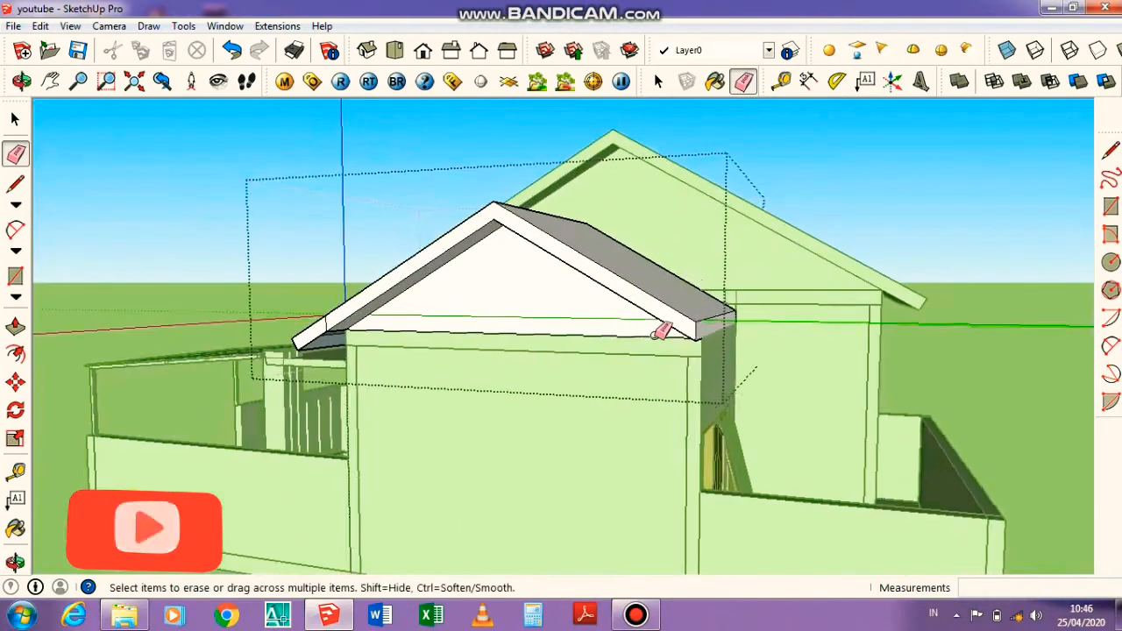
{"action": "middle_click_drag", "start_coordinate": [668, 335], "coordinate": [612, 336]}
{"action": "scroll", "coordinate": [611, 337], "scroll_direction": "up", "scroll_amount": 2}
{"action": "scroll", "coordinate": [123, 345], "scroll_direction": "up", "scroll_amount": 4}
{"action": "mouse_move", "coordinate": [141, 342]}
{"action": "middle_mouse_down"}
{"action": "mouse_move", "coordinate": [381, 255]}
{"action": "mouse_move", "coordinate": [383, 301]}
{"action": "middle_mouse_up"}
{"action": "key", "text": "e"}
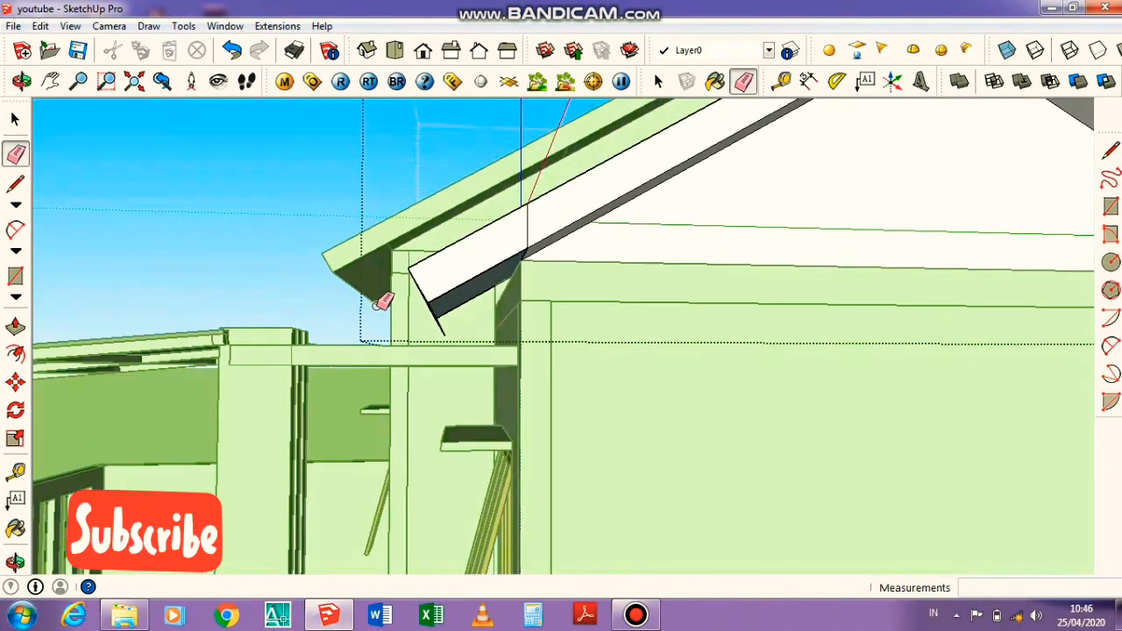
{"action": "key", "text": "l"}
{"action": "left_click", "coordinate": [445, 333]}
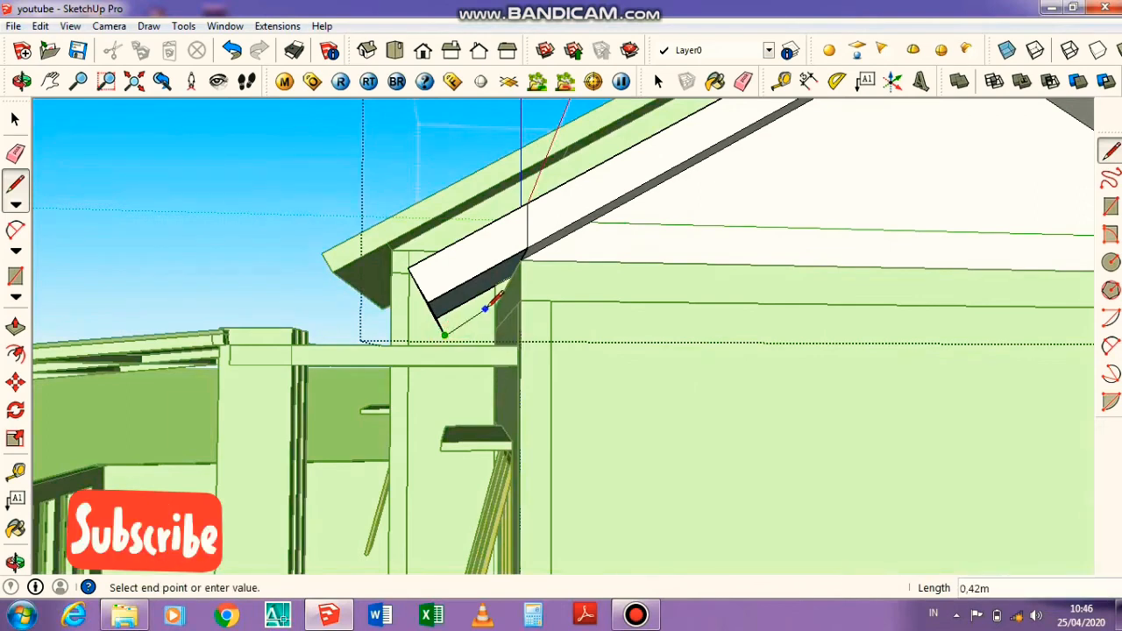
{"action": "scroll", "coordinate": [496, 306], "scroll_direction": "up", "scroll_amount": 5}
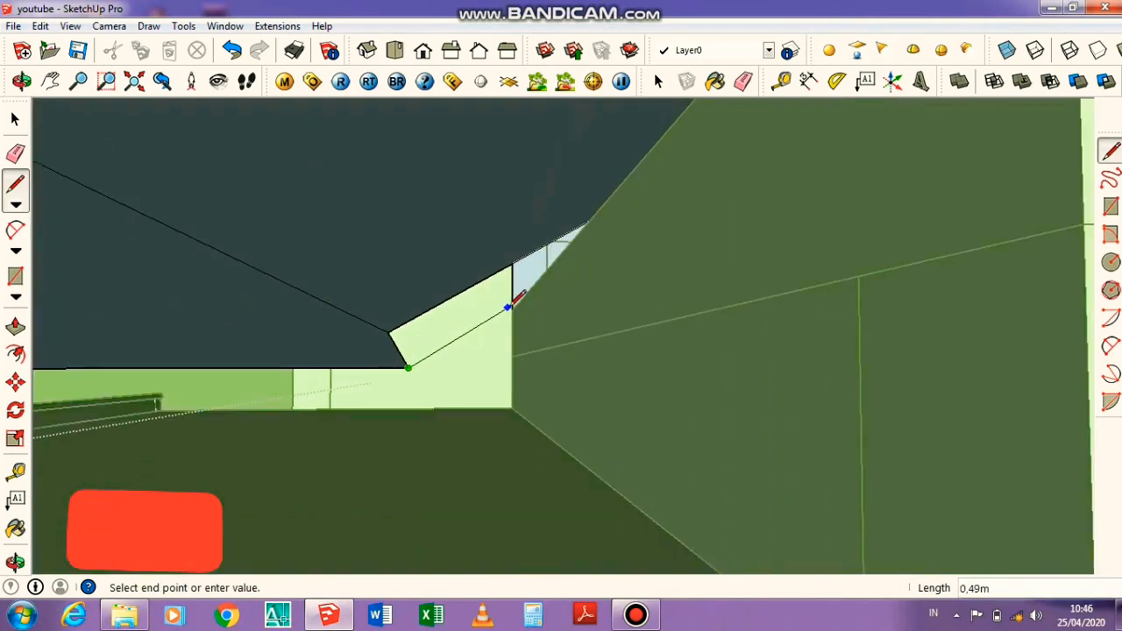
{"action": "left_click", "coordinate": [513, 310]}
{"action": "left_click", "coordinate": [513, 311]}
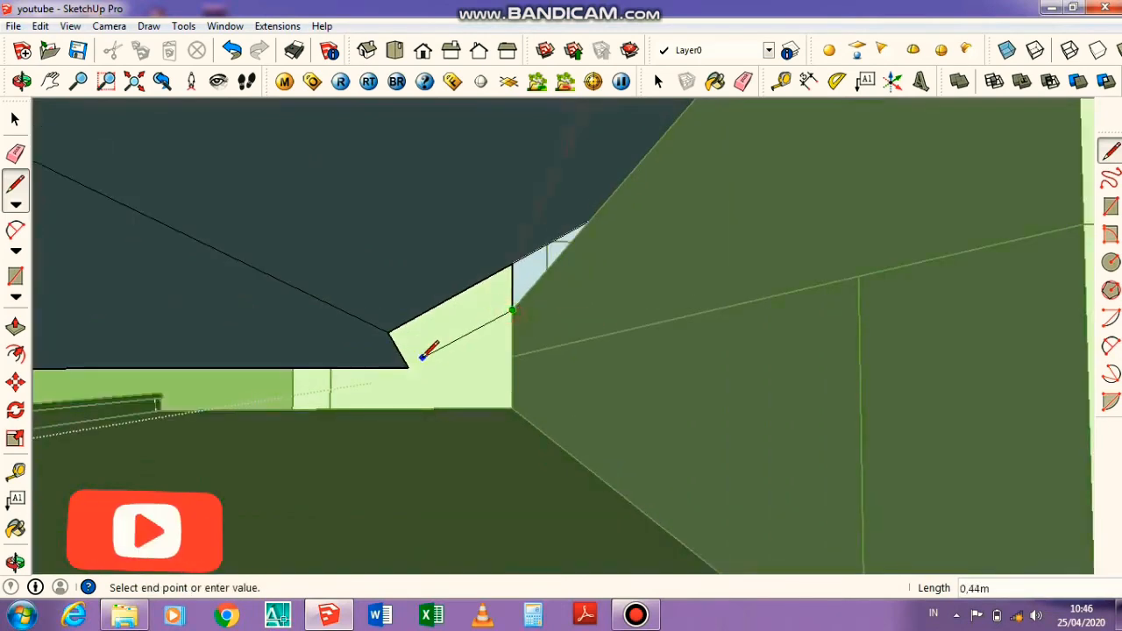
{"action": "scroll", "coordinate": [416, 360], "scroll_direction": "down", "scroll_amount": 3}
Copy the front lower sloped edge of the eave extension to the rear lower corner of the eave
{"action": "key", "text": "space"}
{"action": "left_click", "coordinate": [414, 304]}
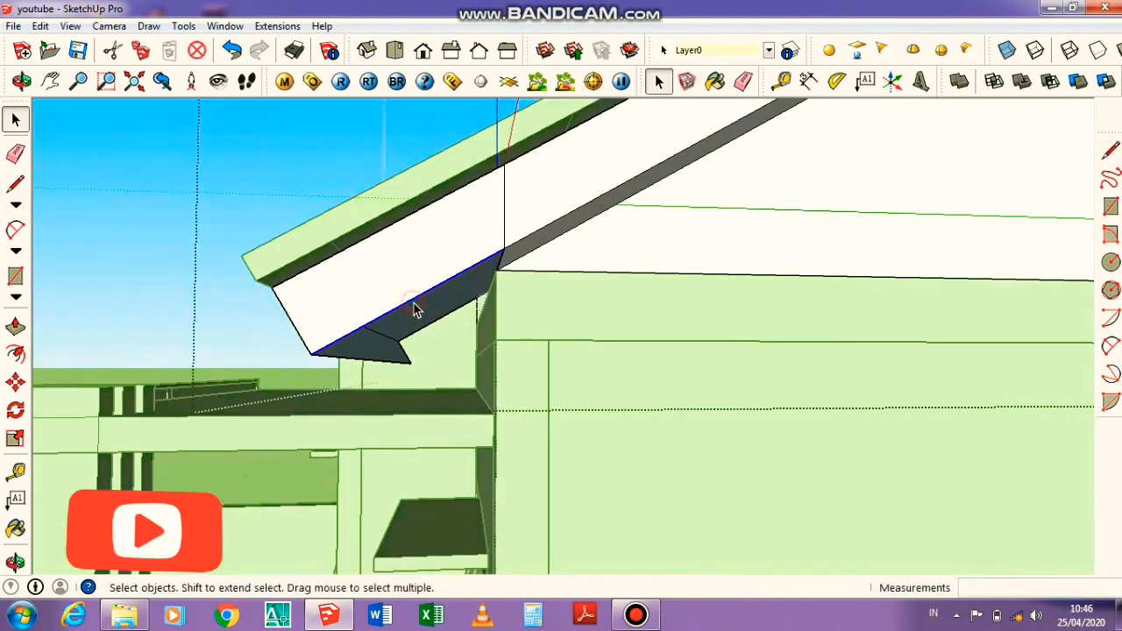
{"action": "key", "text": "m"}
{"action": "key", "text": "ctrl"}
{"action": "left_click", "coordinate": [311, 354]}
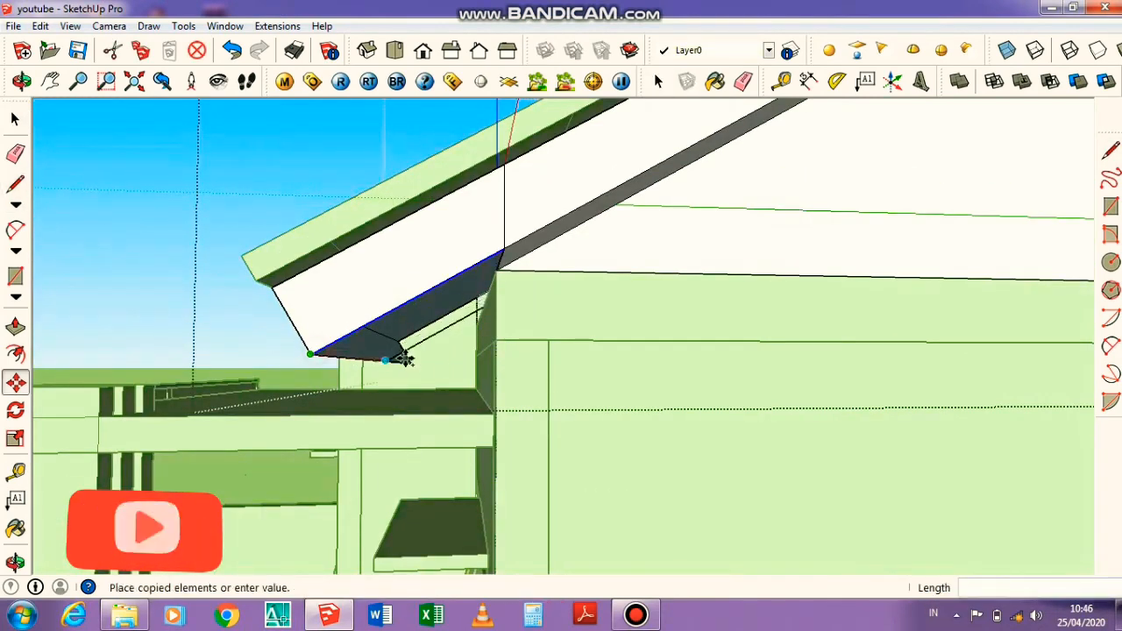
{"action": "scroll", "coordinate": [407, 360], "scroll_direction": "up", "scroll_amount": 3}
{"action": "left_click", "coordinate": [412, 365]}
Draw a short vertical edge at the wall, closing the rear end face of the eave
{"action": "key", "text": "l"}
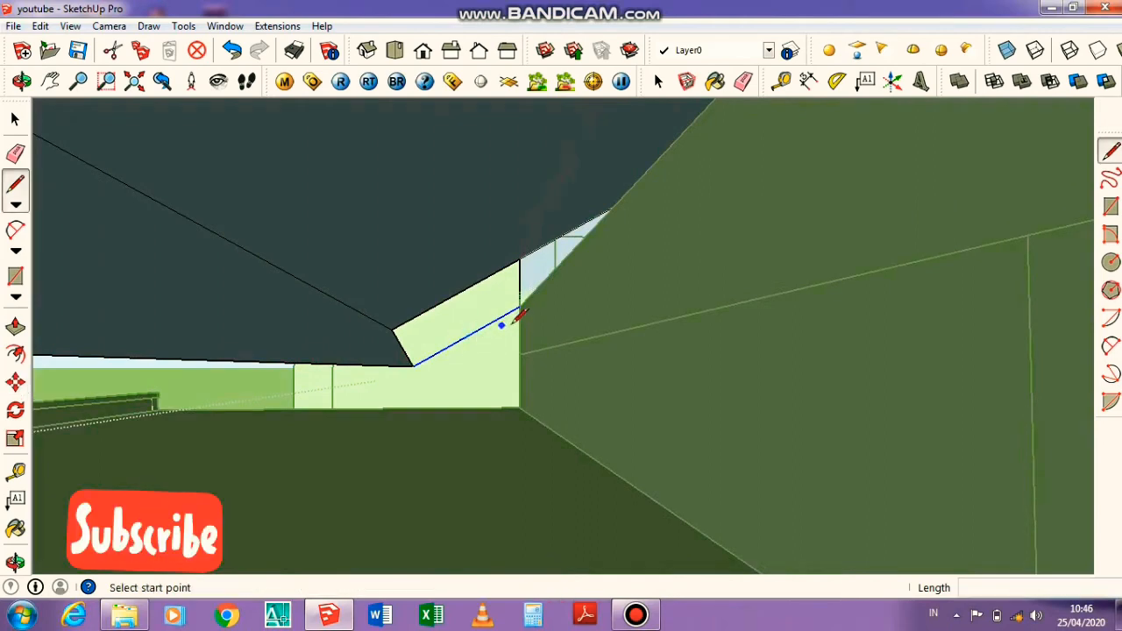
{"action": "left_click", "coordinate": [521, 303]}
{"action": "left_click", "coordinate": [520, 254]}
{"action": "scroll", "coordinate": [519, 263], "scroll_direction": "down", "scroll_amount": 3}
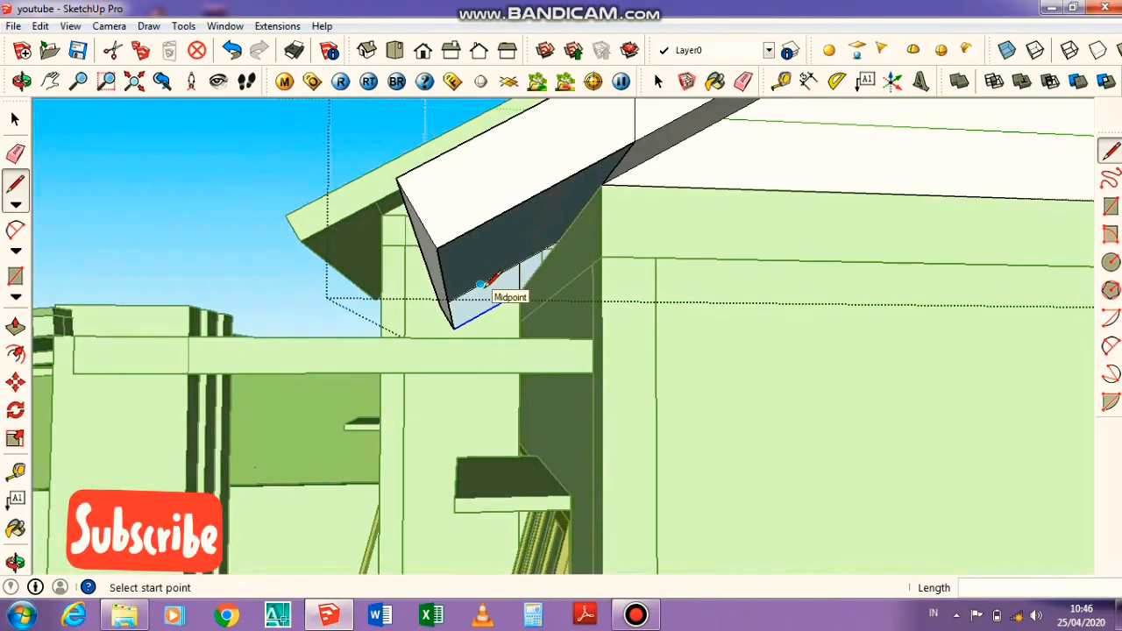
Try to push/pull the rear end face of the eave 3.40 m to the front end, and undo it
{"action": "key", "text": "p"}
{"action": "left_click", "coordinate": [494, 296]}
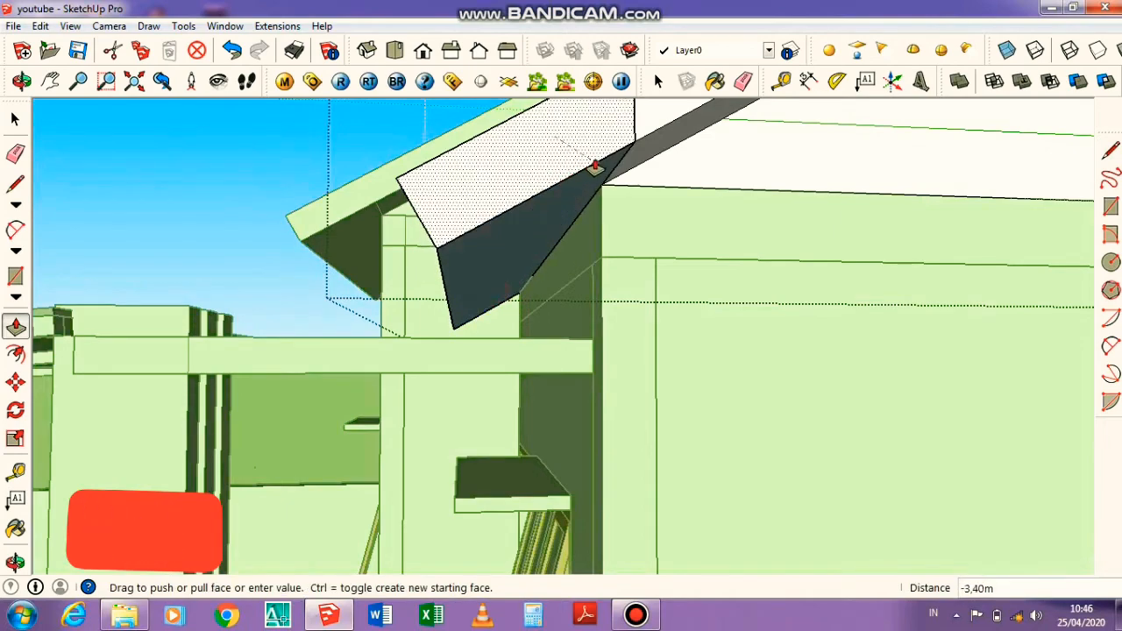
{"action": "left_click", "coordinate": [603, 163]}
{"action": "key", "text": "ctrl+z"}
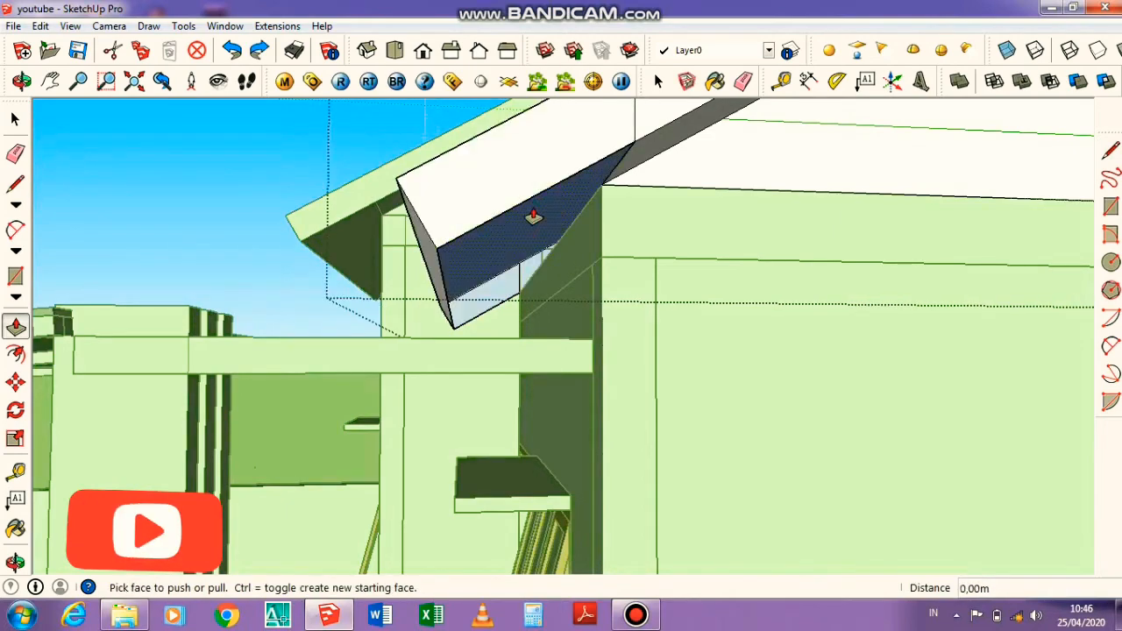
Erase the vertical seam between the gable's sloped band and the eave extension on the front face
{"action": "mouse_move", "coordinate": [426, 229]}
{"action": "middle_mouse_down"}
{"action": "mouse_move", "coordinate": [466, 184]}
{"action": "mouse_move", "coordinate": [388, 134]}
{"action": "mouse_move", "coordinate": [400, 181]}
{"action": "mouse_move", "coordinate": [582, 251]}
{"action": "mouse_move", "coordinate": [631, 308]}
{"action": "mouse_move", "coordinate": [662, 295]}
{"action": "mouse_move", "coordinate": [632, 316]}
{"action": "middle_mouse_up"}
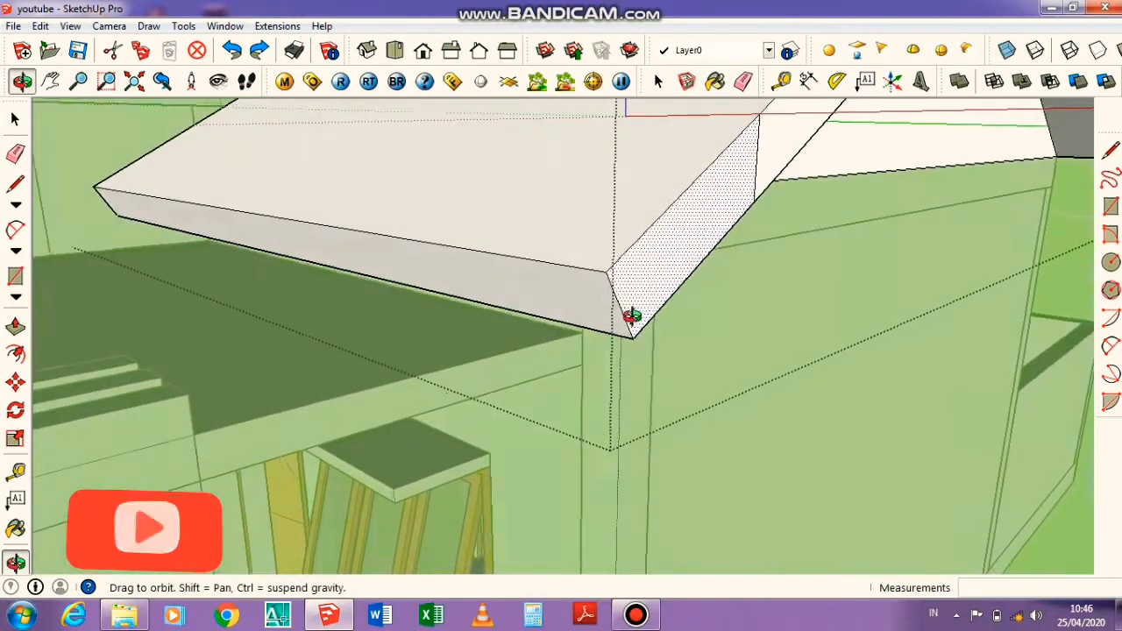
{"action": "key", "text": "e"}
{"action": "middle_click_drag", "start_coordinate": [758, 169], "coordinate": [498, 220]}
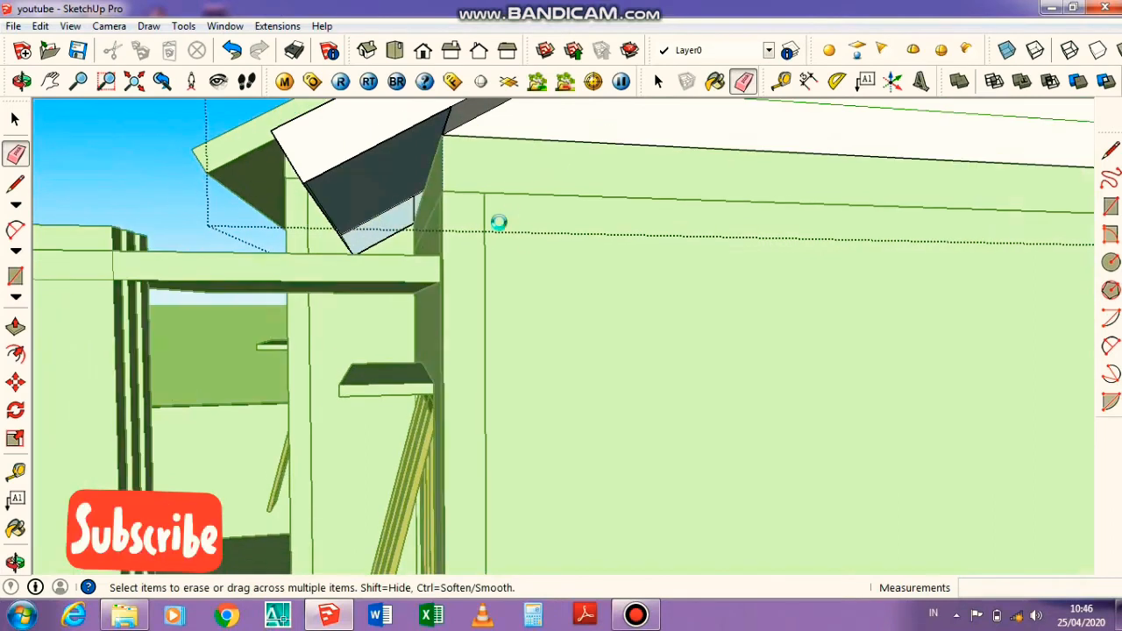
Draw the missing edge on the eave's underside to close its open face, and erase the short vertical edge beside the wall
{"action": "key", "text": "l"}
{"action": "middle_click_drag", "start_coordinate": [368, 233], "coordinate": [355, 251]}
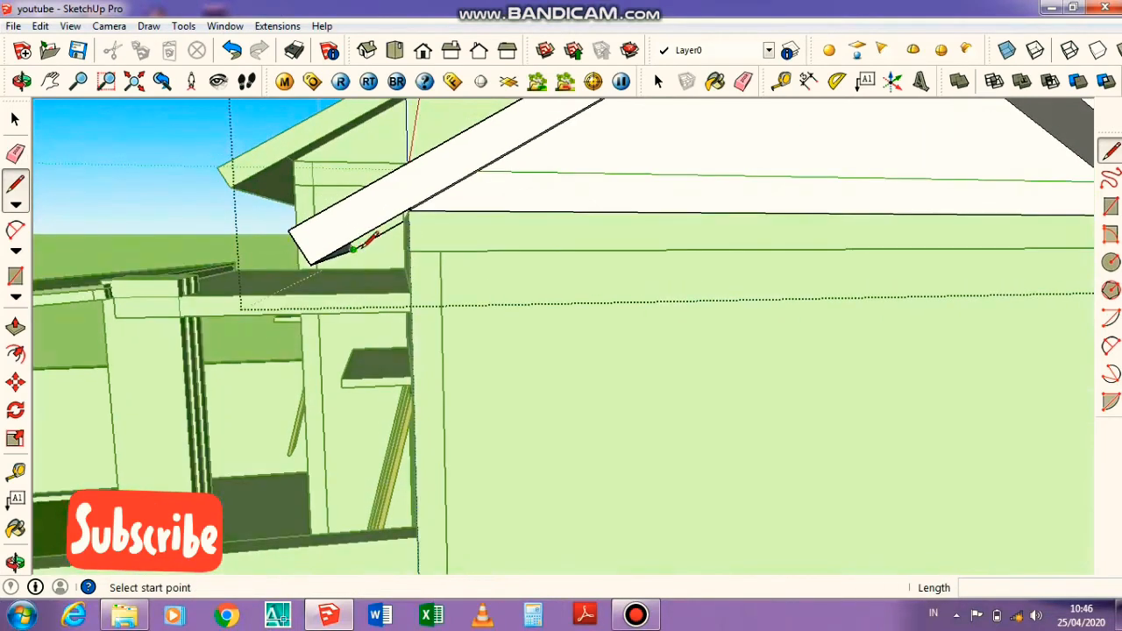
{"action": "left_click", "coordinate": [353, 250]}
{"action": "left_click", "coordinate": [410, 209]}
{"action": "mouse_move", "coordinate": [401, 215]}
{"action": "middle_mouse_down"}
{"action": "mouse_move", "coordinate": [371, 234]}
{"action": "mouse_move", "coordinate": [383, 157]}
{"action": "mouse_move", "coordinate": [373, 178]}
{"action": "mouse_move", "coordinate": [391, 219]}
{"action": "mouse_move", "coordinate": [380, 201]}
{"action": "middle_mouse_up"}
{"action": "key", "text": "e"}
{"action": "left_click", "coordinate": [399, 210]}
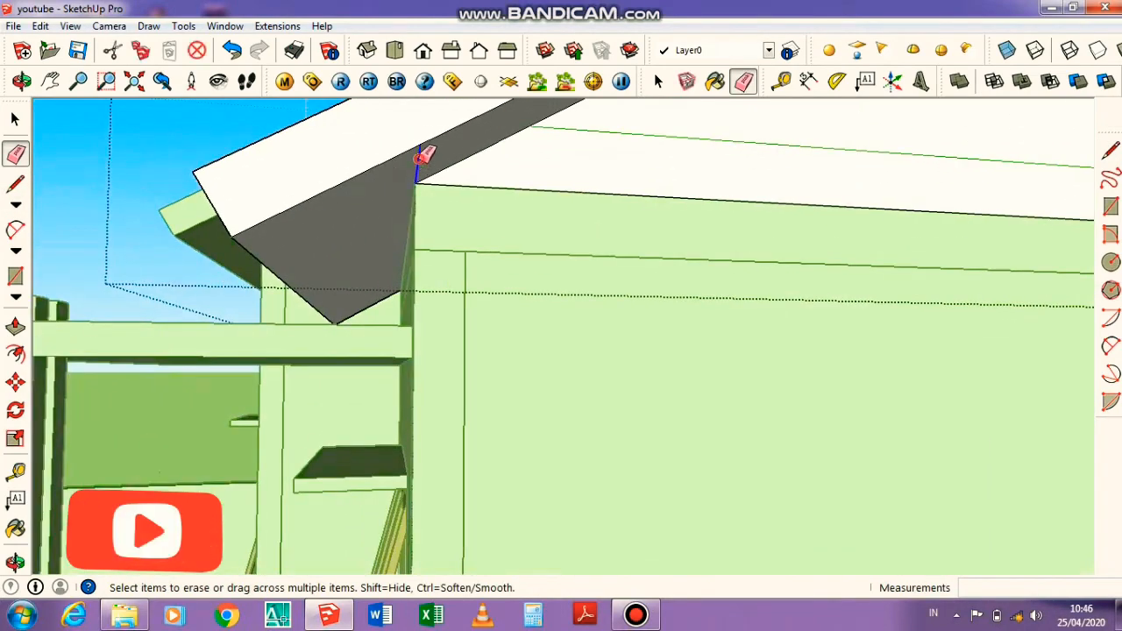
Draw a 0.6 m edge continuing the roof slope from the upper gable-end corner of the opposite eave
{"action": "scroll", "coordinate": [412, 176], "scroll_direction": "down", "scroll_amount": 6}
{"action": "mouse_move", "coordinate": [383, 271]}
{"action": "middle_mouse_down"}
{"action": "mouse_move", "coordinate": [689, 277]}
{"action": "mouse_move", "coordinate": [478, 279]}
{"action": "middle_mouse_up"}
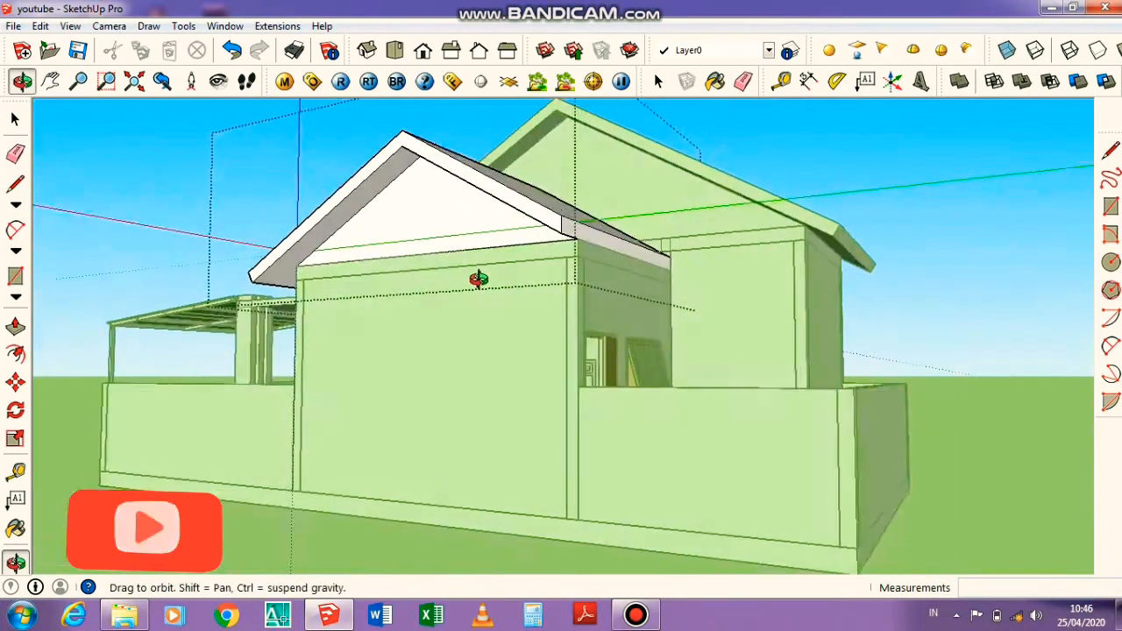
{"action": "scroll", "coordinate": [478, 279], "scroll_direction": "up", "scroll_amount": 5}
{"action": "key", "text": "l"}
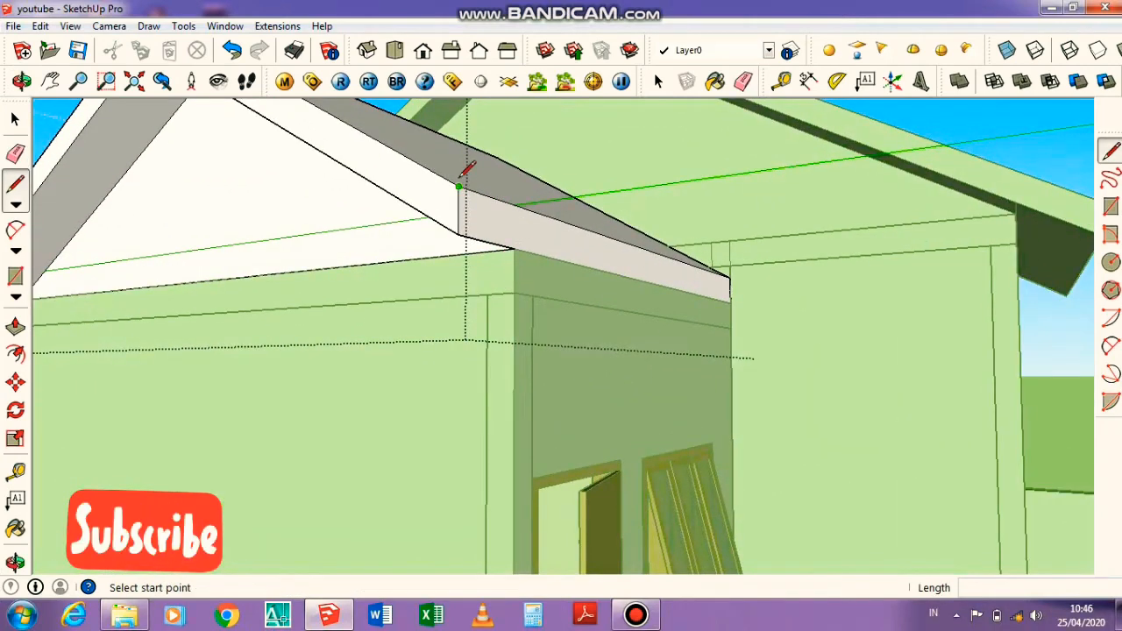
{"action": "left_click", "coordinate": [458, 186]}
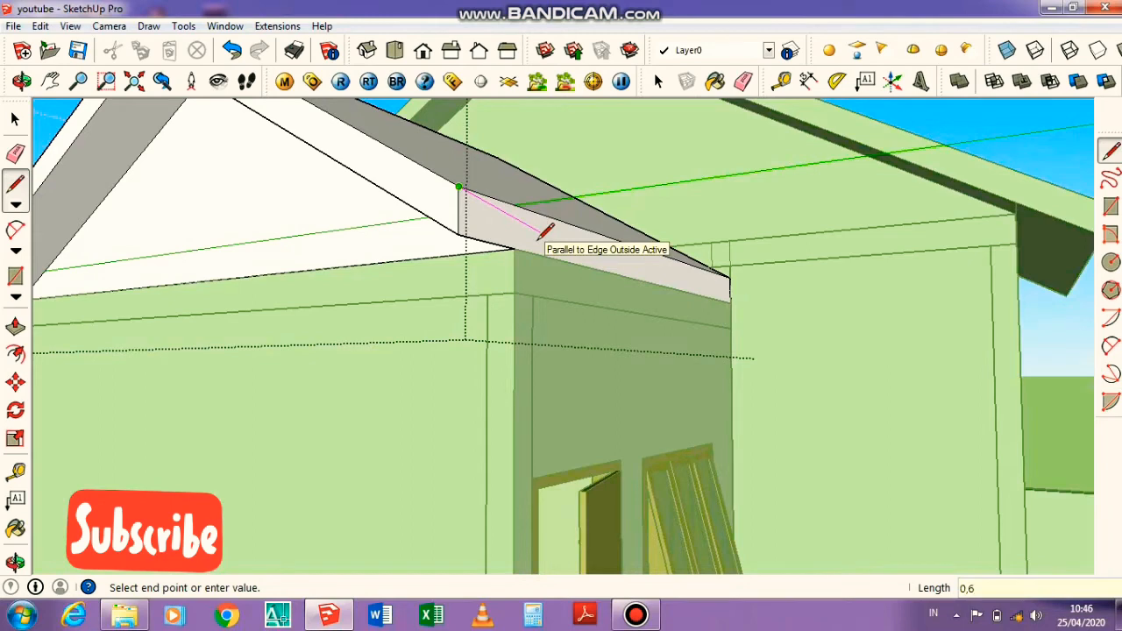
Copy the sloped edge 0.20 m down to the lower corner of the gable's sloped band
{"action": "key", "text": "space"}
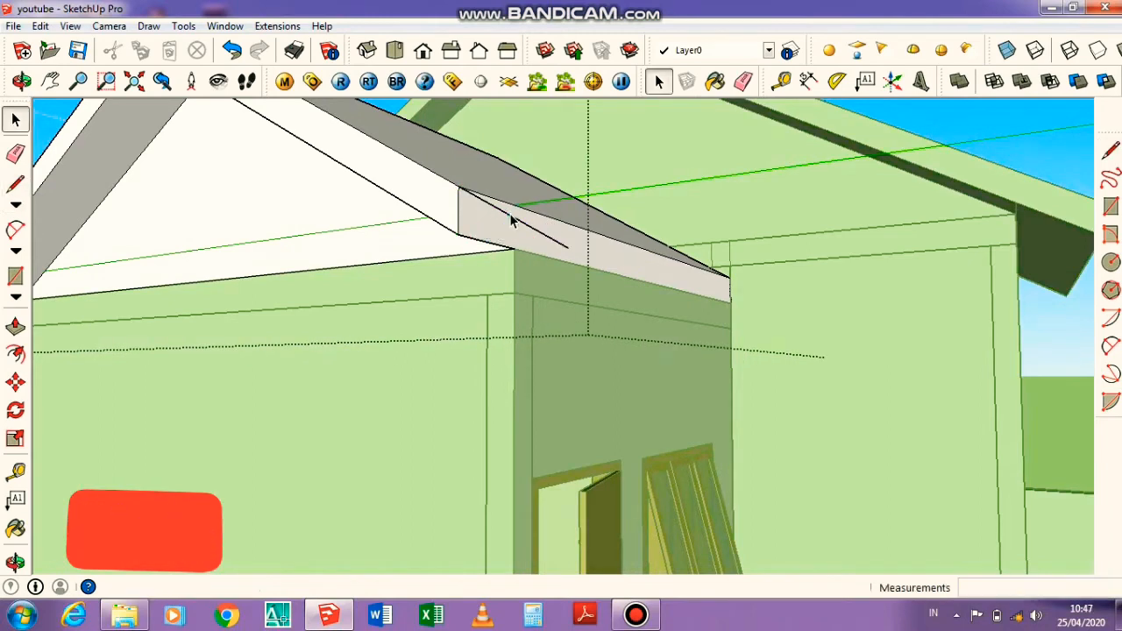
{"action": "key", "text": "m"}
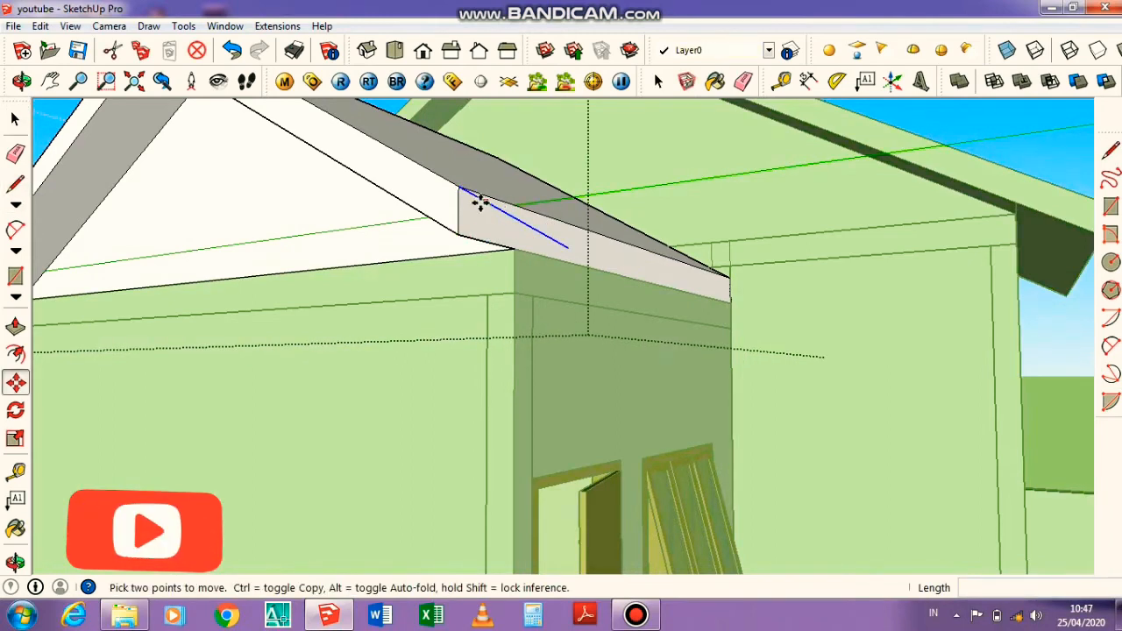
{"action": "key", "text": "ctrl"}
{"action": "left_click", "coordinate": [463, 191]}
{"action": "left_click", "coordinate": [462, 232]}
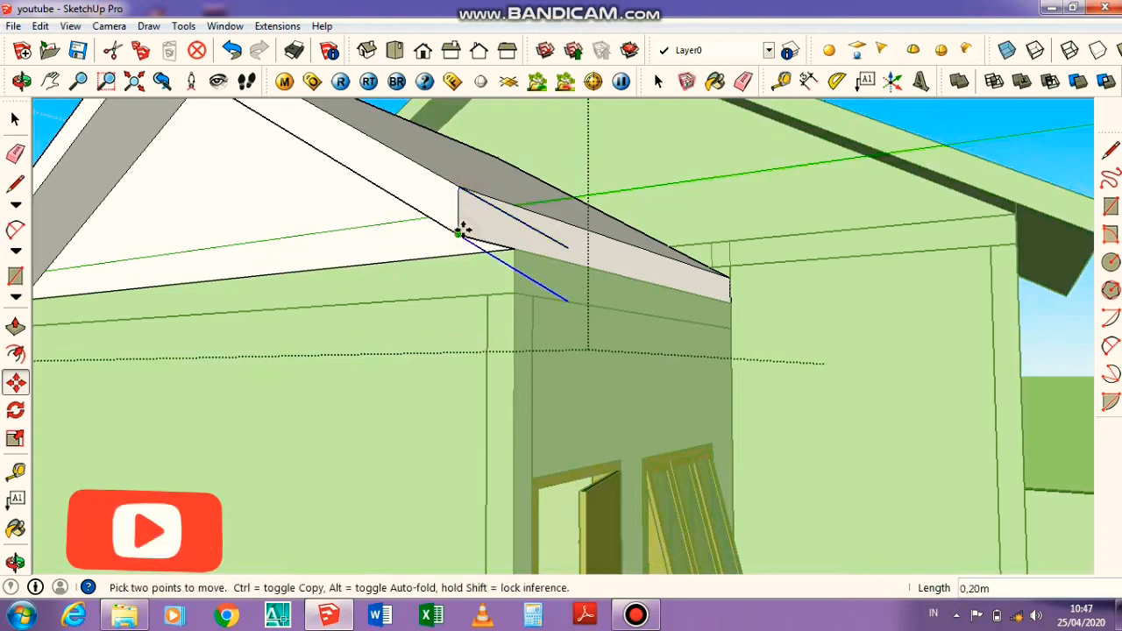
Copy both sloped edges from the gable end to the eave's opposite end at the main house
{"action": "key", "text": "space"}
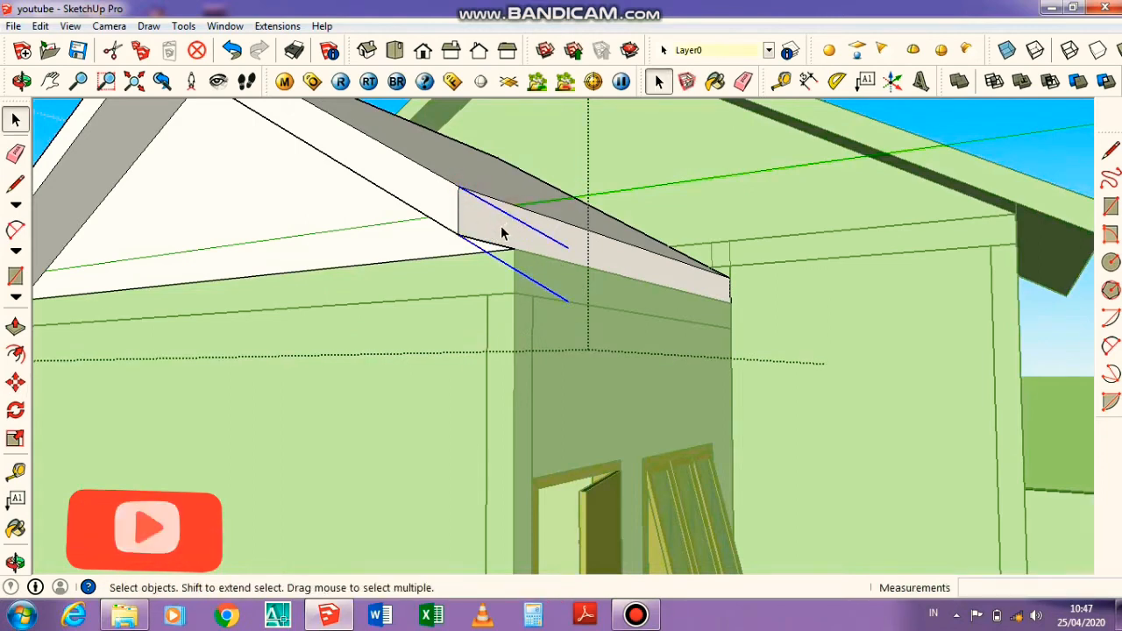
{"action": "key", "text": "m"}
{"action": "key", "text": "ctrl"}
{"action": "left_click", "coordinate": [463, 188]}
{"action": "middle_click_drag", "start_coordinate": [798, 237], "coordinate": [744, 293]}
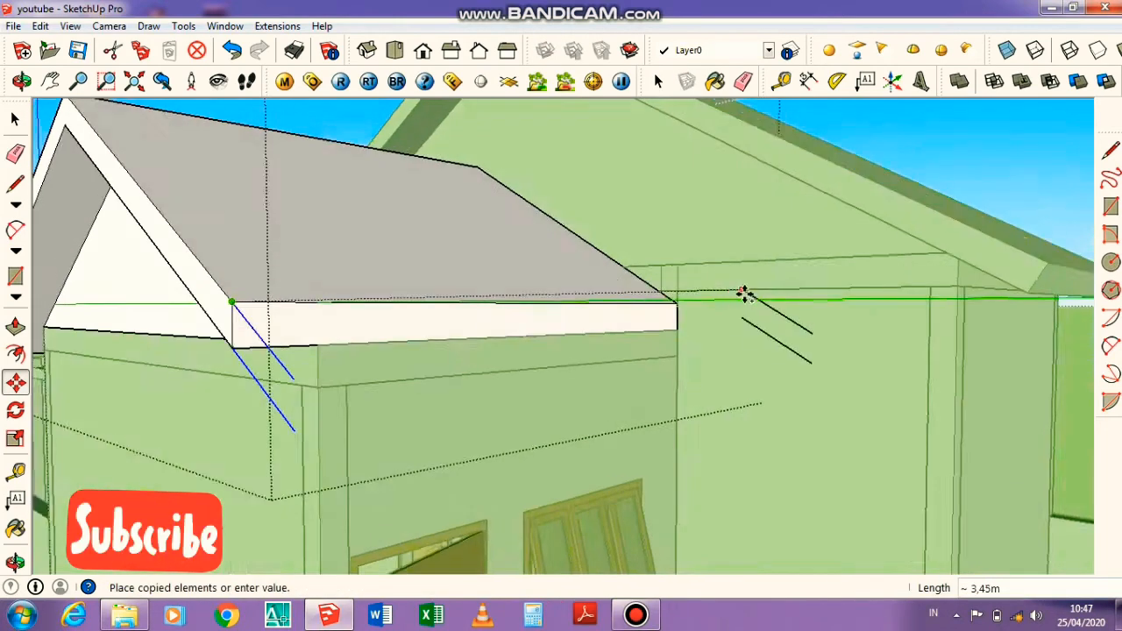
{"action": "scroll", "coordinate": [744, 293], "scroll_direction": "up", "scroll_amount": 2}
{"action": "left_click", "coordinate": [657, 300]}
{"action": "scroll", "coordinate": [657, 300], "scroll_direction": "down", "scroll_amount": 2}
Draw 0.20 m vertical edges joining the tips of each sloped pair, closing the eave profiles at both ends
{"action": "key", "text": "l"}
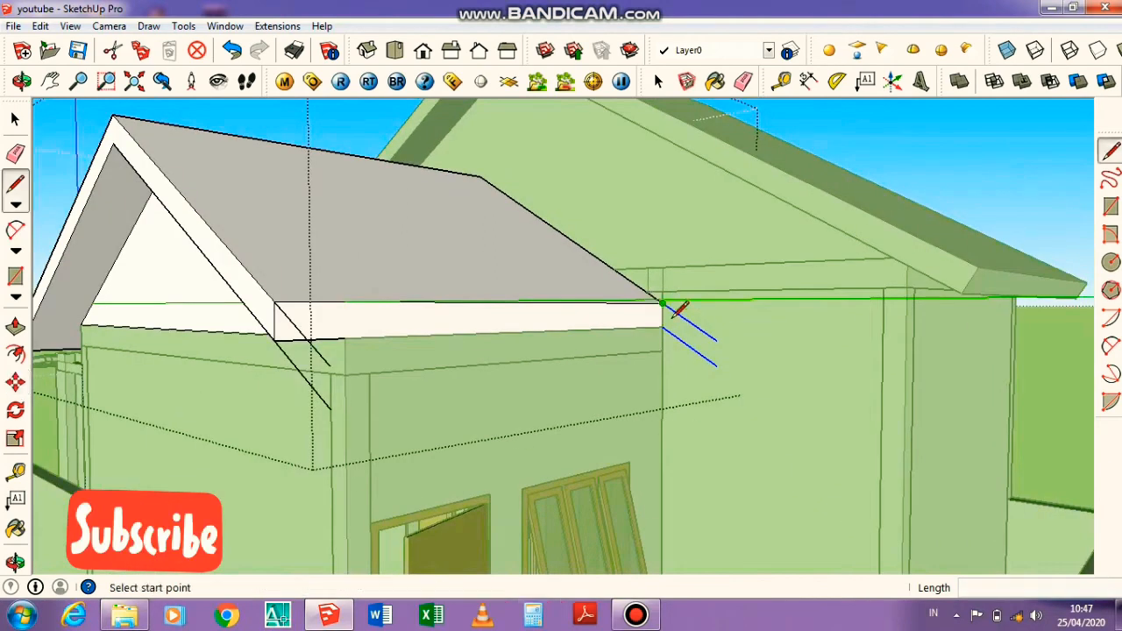
{"action": "left_click", "coordinate": [716, 341]}
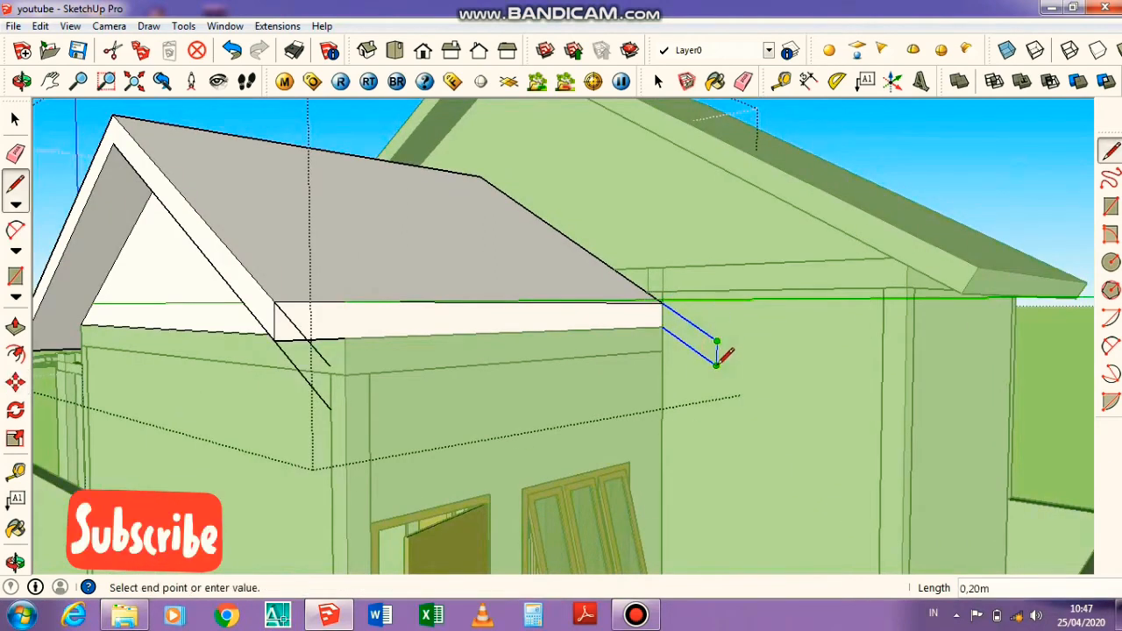
{"action": "left_click", "coordinate": [331, 355]}
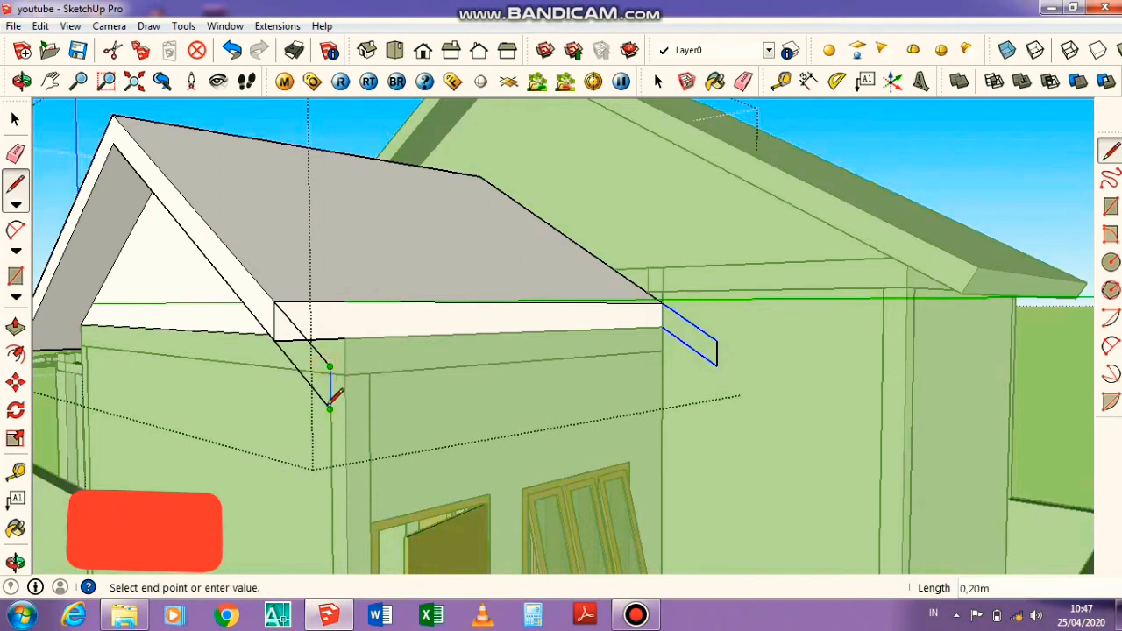
{"action": "left_click", "coordinate": [330, 409]}
Push/pull the gable-end eave profile to the profile at the main house, and erase the vertical seam on the sloped band
{"action": "key", "text": "p"}
{"action": "left_click", "coordinate": [313, 371]}
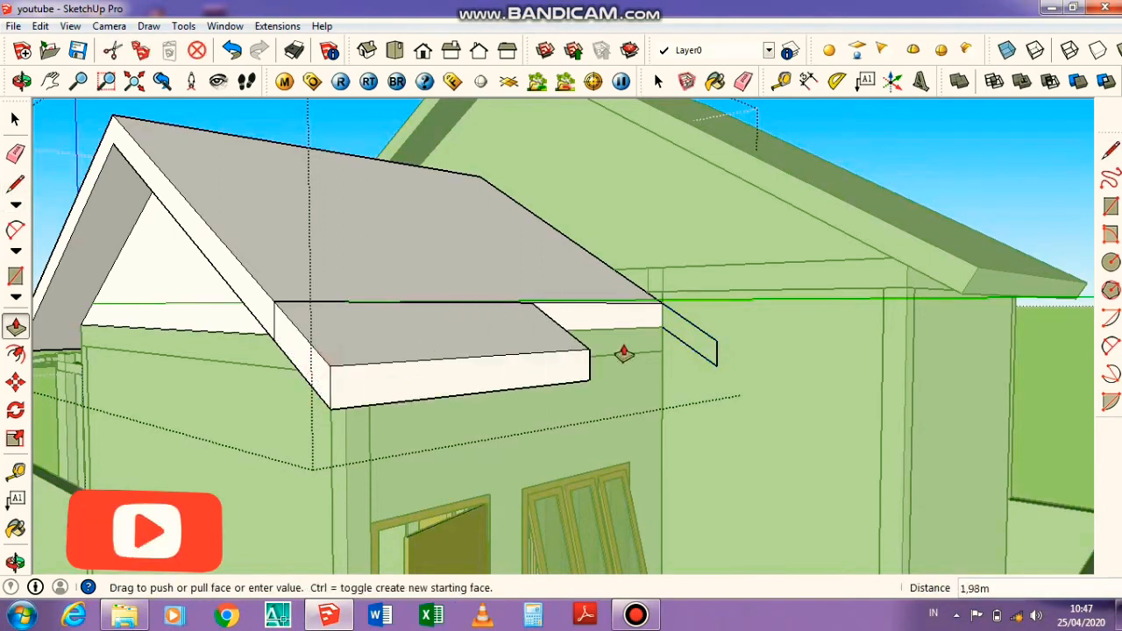
{"action": "left_click", "coordinate": [716, 338]}
{"action": "middle_click_drag", "start_coordinate": [601, 336], "coordinate": [589, 371]}
{"action": "key", "text": "e"}
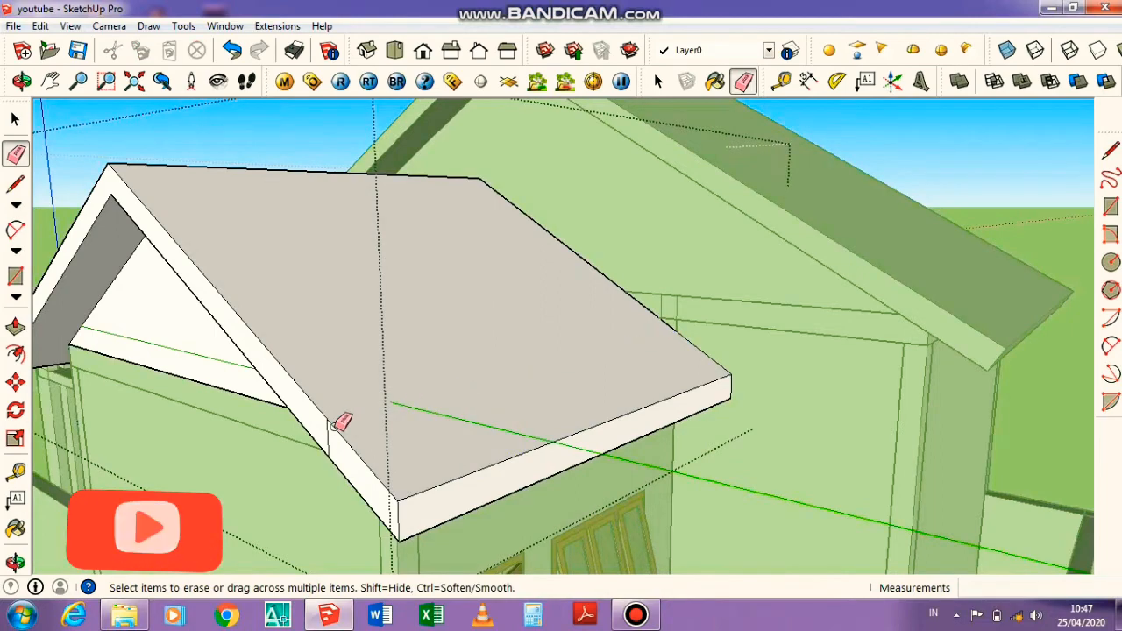
{"action": "middle_click_drag", "start_coordinate": [331, 431], "coordinate": [438, 381]}
Draw an edge perpendicular to the slope at the eave's gable end, and push/pull the triangular offcut 3.40 m along the eave
{"action": "key", "text": "l"}
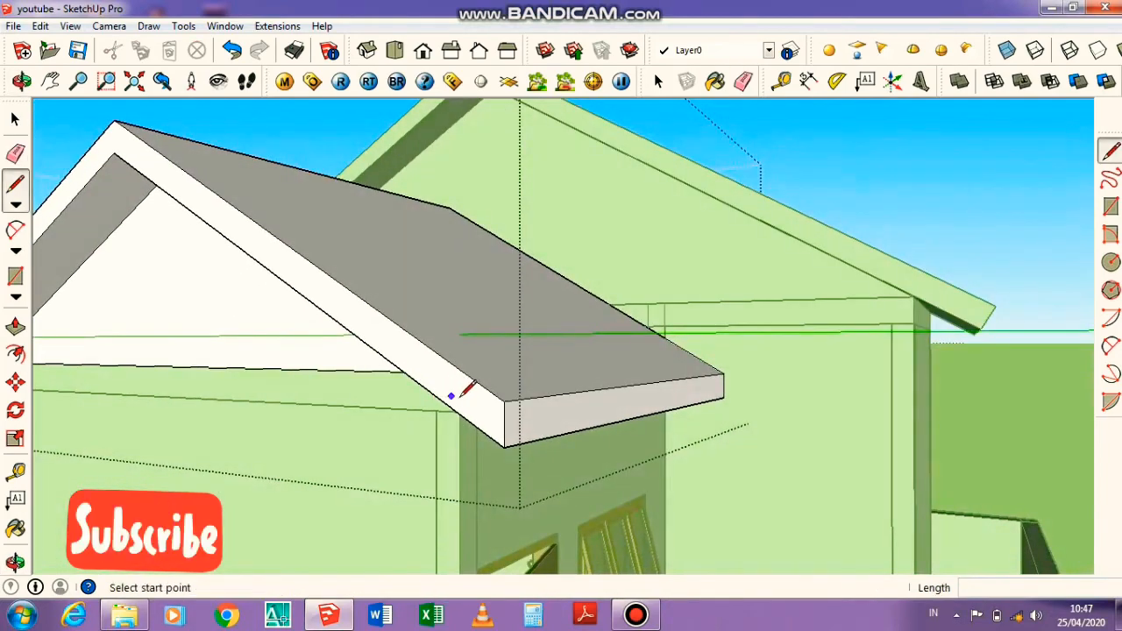
{"action": "scroll", "coordinate": [517, 390], "scroll_direction": "up", "scroll_amount": 2}
{"action": "left_click", "coordinate": [513, 399]}
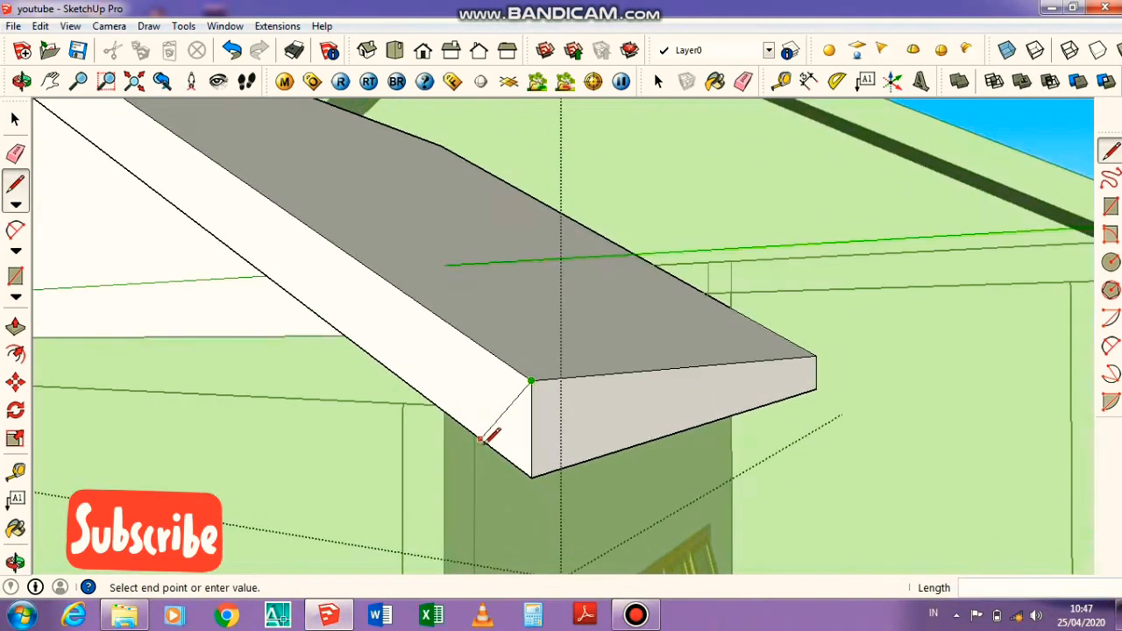
{"action": "left_click", "coordinate": [490, 444]}
{"action": "key", "text": "p"}
{"action": "mouse_move", "coordinate": [494, 456]}
{"action": "left_mouse_down"}
{"action": "mouse_move", "coordinate": [833, 393]}
{"action": "mouse_move", "coordinate": [779, 396]}
{"action": "left_mouse_up"}
Erase the leftover triangular edges at the eave's main-house end
{"action": "scroll", "coordinate": [763, 398], "scroll_direction": "up", "scroll_amount": 2}
{"action": "key", "text": "e"}
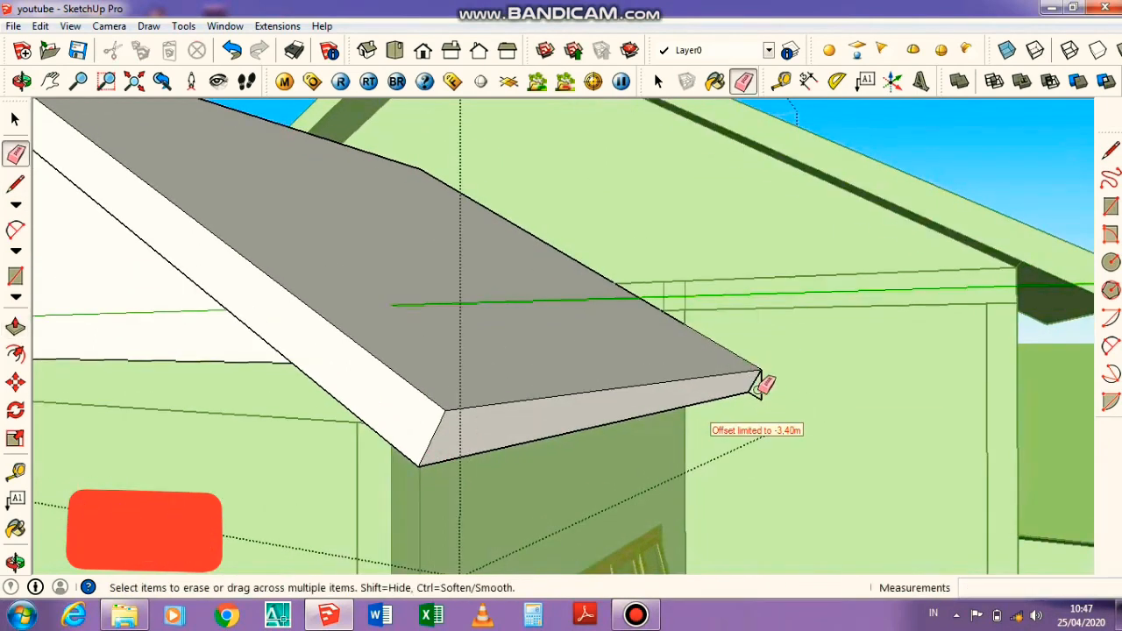
{"action": "scroll", "coordinate": [763, 386], "scroll_direction": "down", "scroll_amount": 5}
{"action": "middle_click_drag", "start_coordinate": [441, 328], "coordinate": [684, 254]}
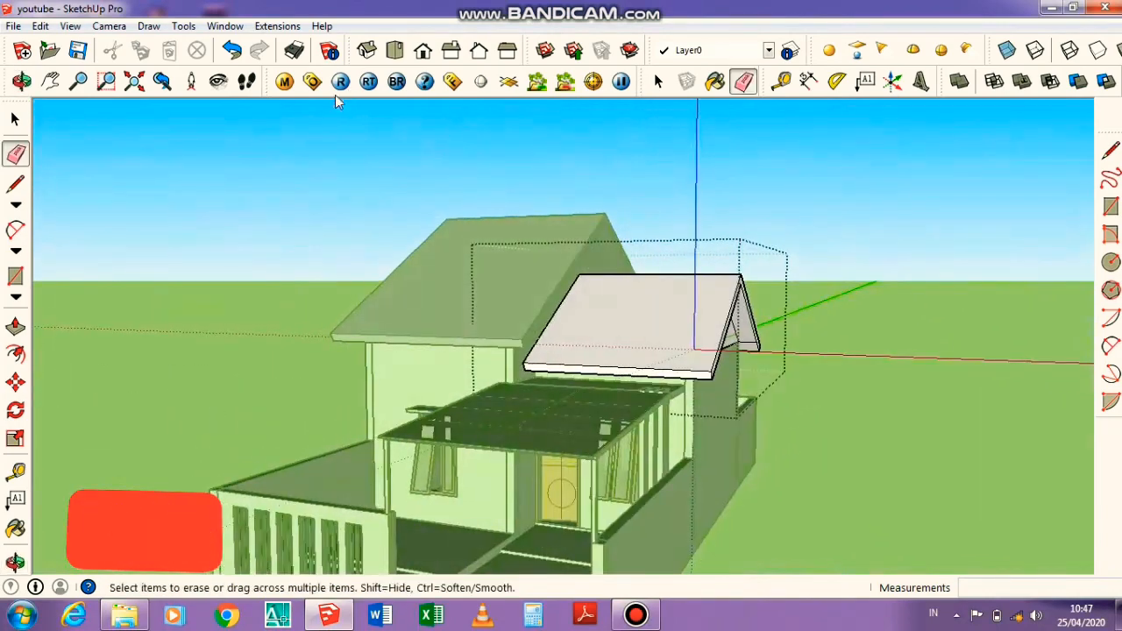
Push/pull the main roof's sloped band outward on the side facing the lower roof, and close the roof group
{"action": "left_click", "coordinate": [423, 51]}
{"action": "key", "text": "space"}
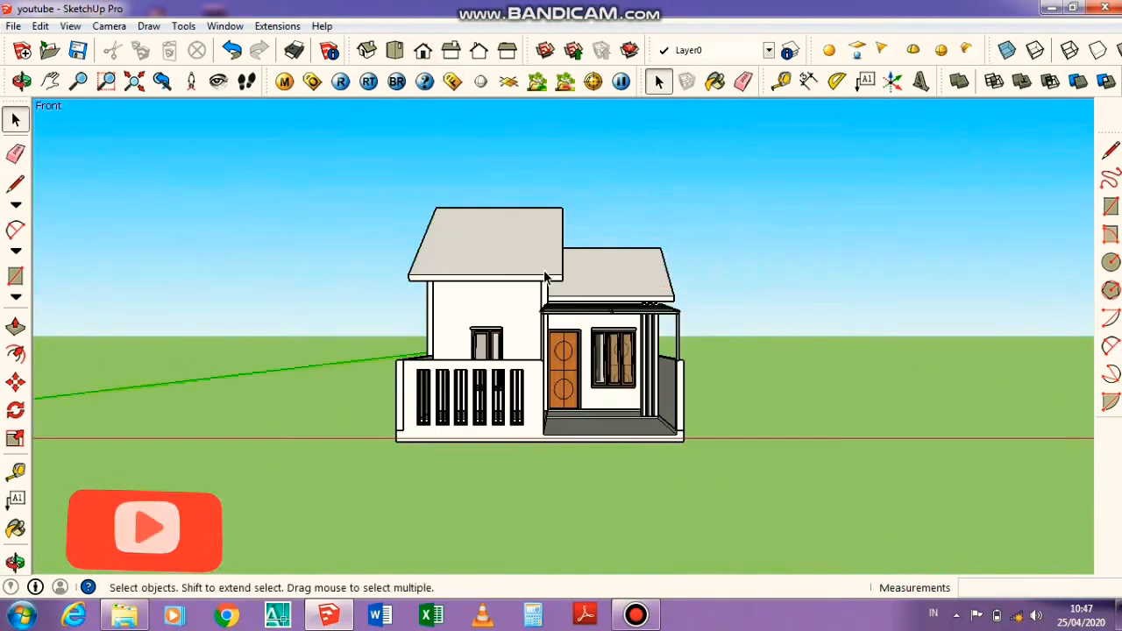
{"action": "scroll", "coordinate": [623, 340], "scroll_direction": "up", "scroll_amount": 3}
{"action": "middle_click_drag", "start_coordinate": [611, 297], "coordinate": [470, 170]}
{"action": "scroll", "coordinate": [656, 166], "scroll_direction": "up", "scroll_amount": 4}
{"action": "triple_click", "coordinate": [656, 166]}
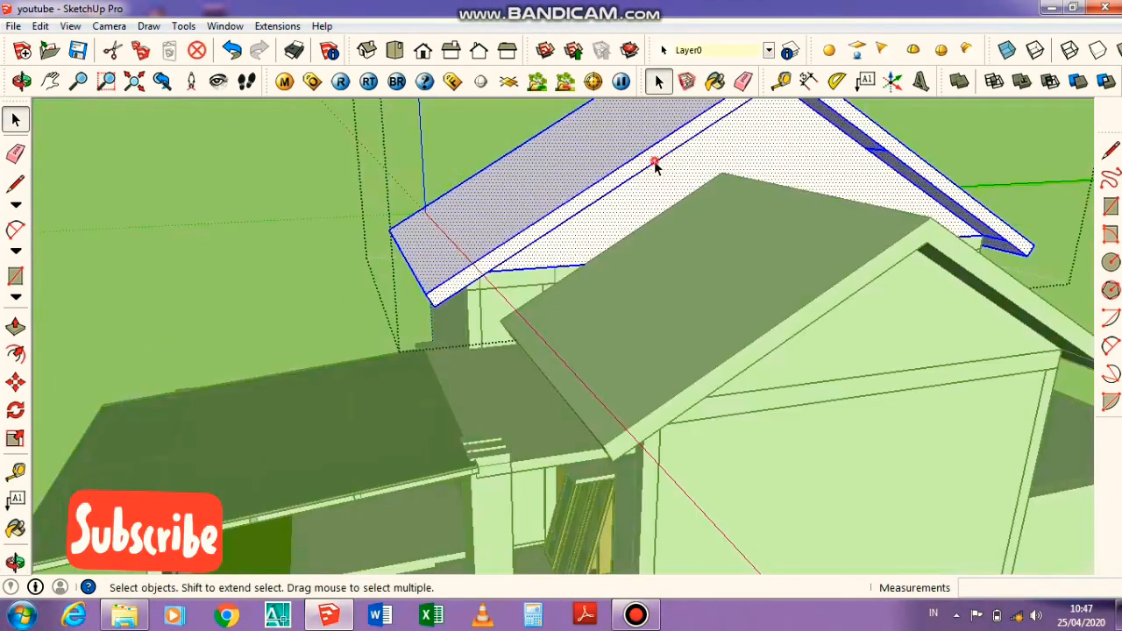
{"action": "key", "text": "p"}
{"action": "left_click", "coordinate": [657, 165]}
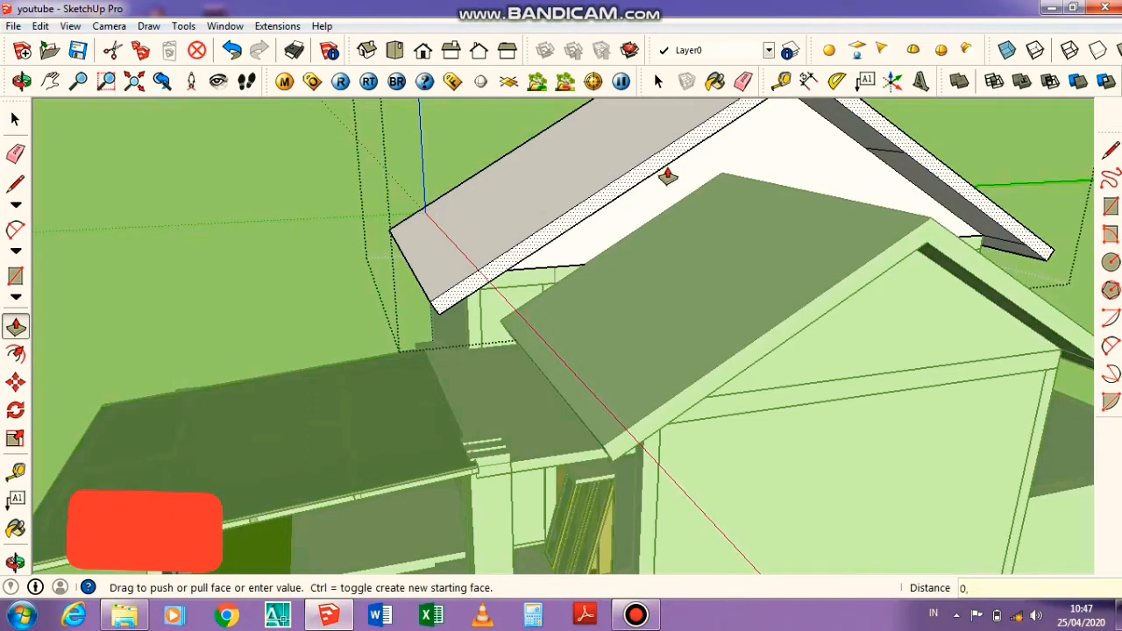
{"action": "scroll", "coordinate": [668, 175], "scroll_direction": "down", "scroll_amount": 4}
{"action": "middle_click_drag", "start_coordinate": [666, 180], "coordinate": [935, 166]}
{"action": "key", "text": "space"}
{"action": "scroll", "coordinate": [706, 216], "scroll_direction": "down", "scroll_amount": 2}
{"action": "left_click", "coordinate": [702, 218]}
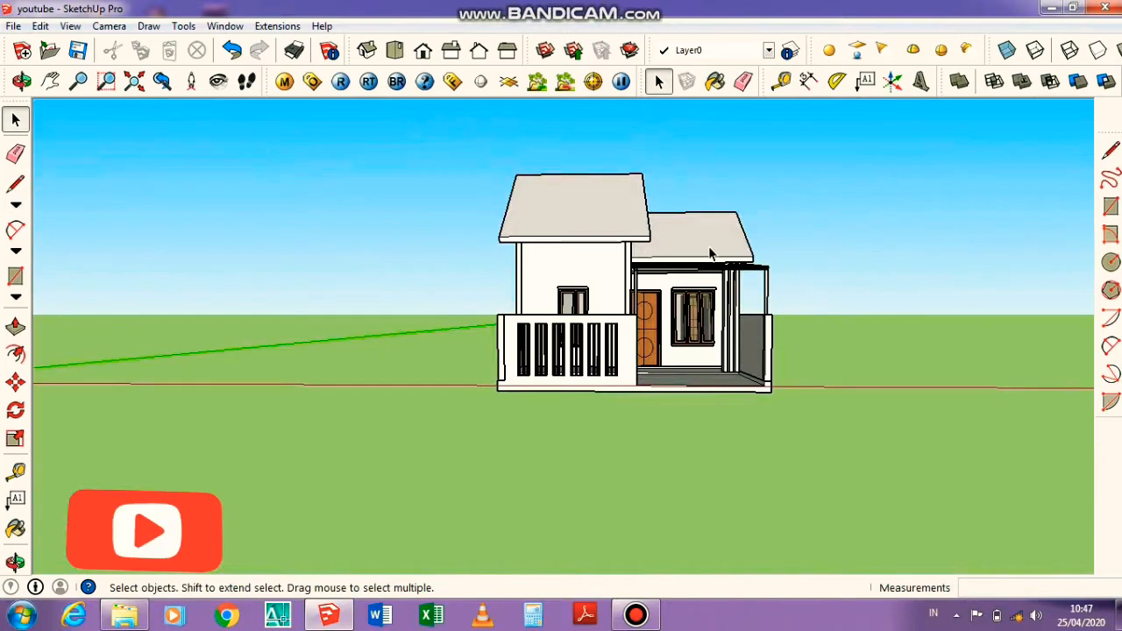
Open the main roof group for editing and select its sloped face above the front window
{"action": "middle_click_drag", "start_coordinate": [711, 253], "coordinate": [520, 164]}
{"action": "scroll", "coordinate": [518, 168], "scroll_direction": "up", "scroll_amount": 3}
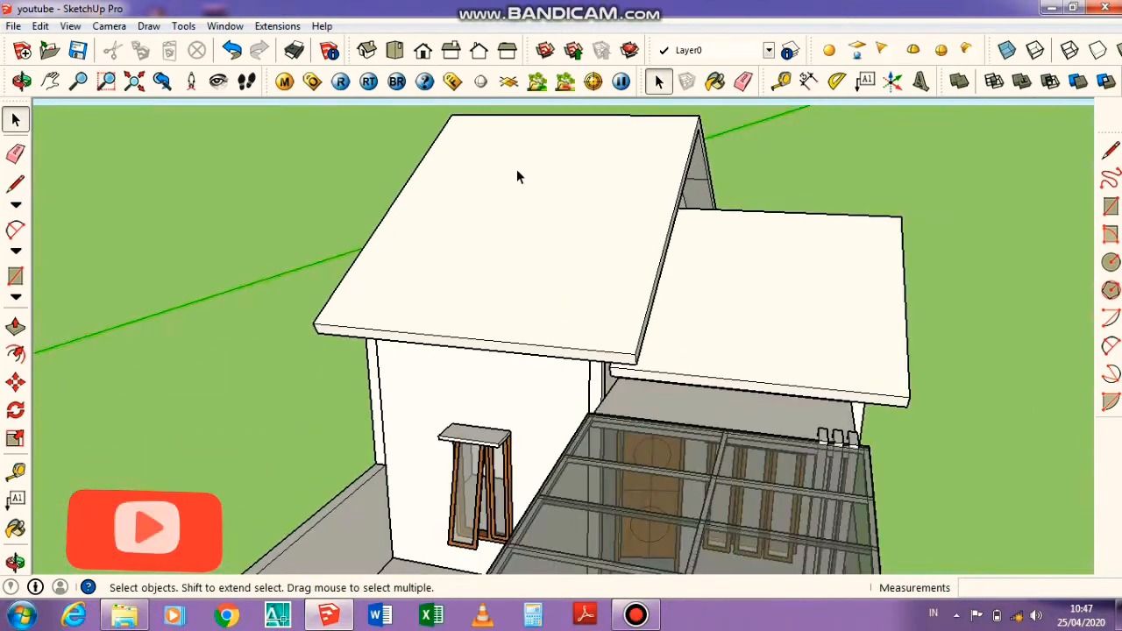
{"action": "double_click", "coordinate": [441, 237]}
{"action": "left_click", "coordinate": [441, 237]}
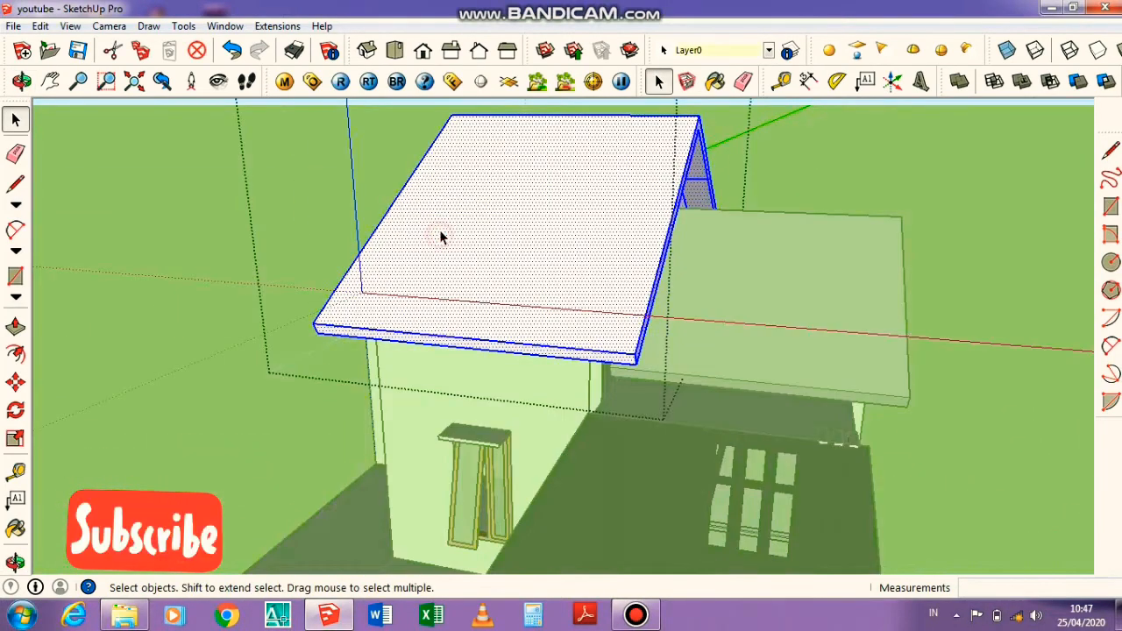
{"action": "key", "text": "Escape"}
{"action": "double_click", "coordinate": [468, 223]}
{"action": "key", "text": "Escape"}
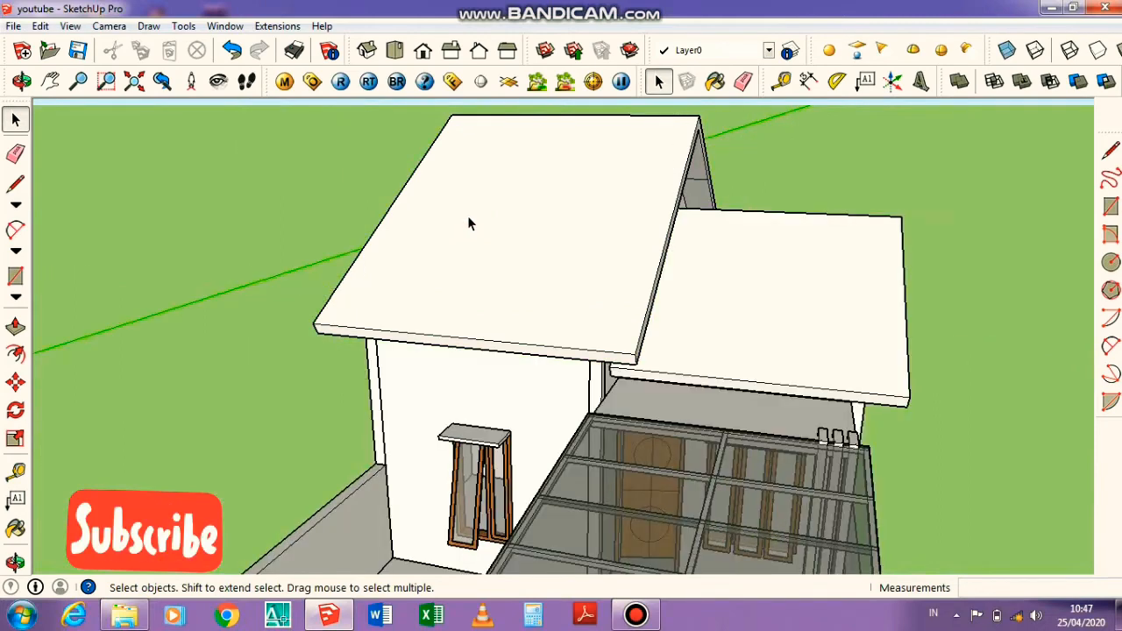
{"action": "triple_click", "coordinate": [468, 217]}
{"action": "left_click", "coordinate": [468, 217]}
Start the Paint Bucket and show the Roofing material collection
{"action": "key", "text": "b"}
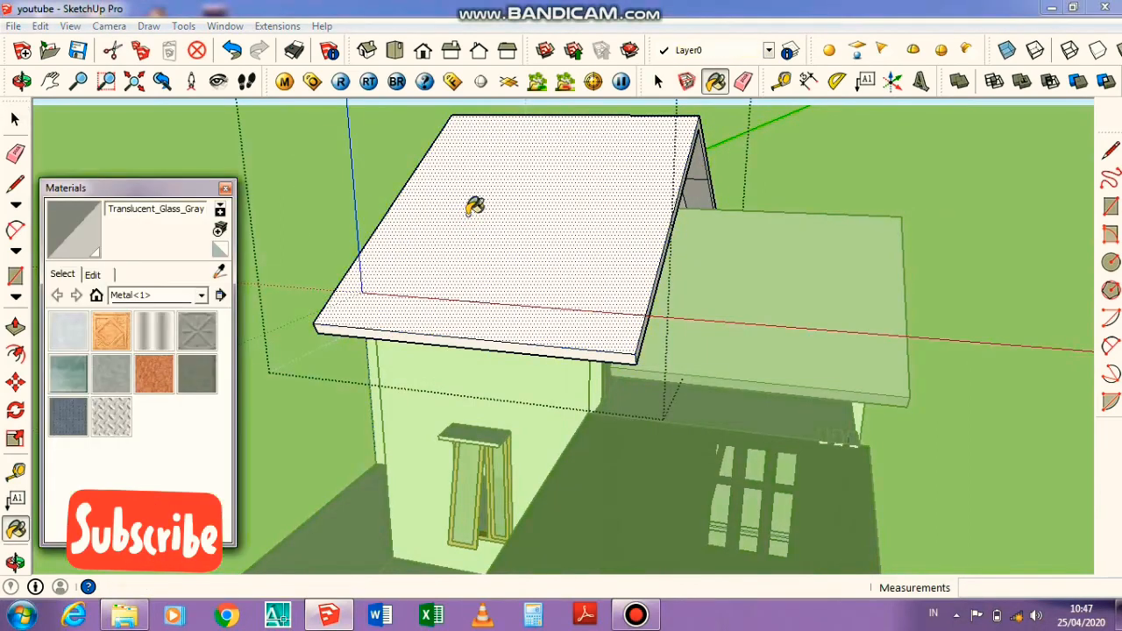
{"action": "left_click", "coordinate": [201, 296]}
{"action": "scroll", "coordinate": [167, 439], "scroll_direction": "down", "scroll_amount": 3}
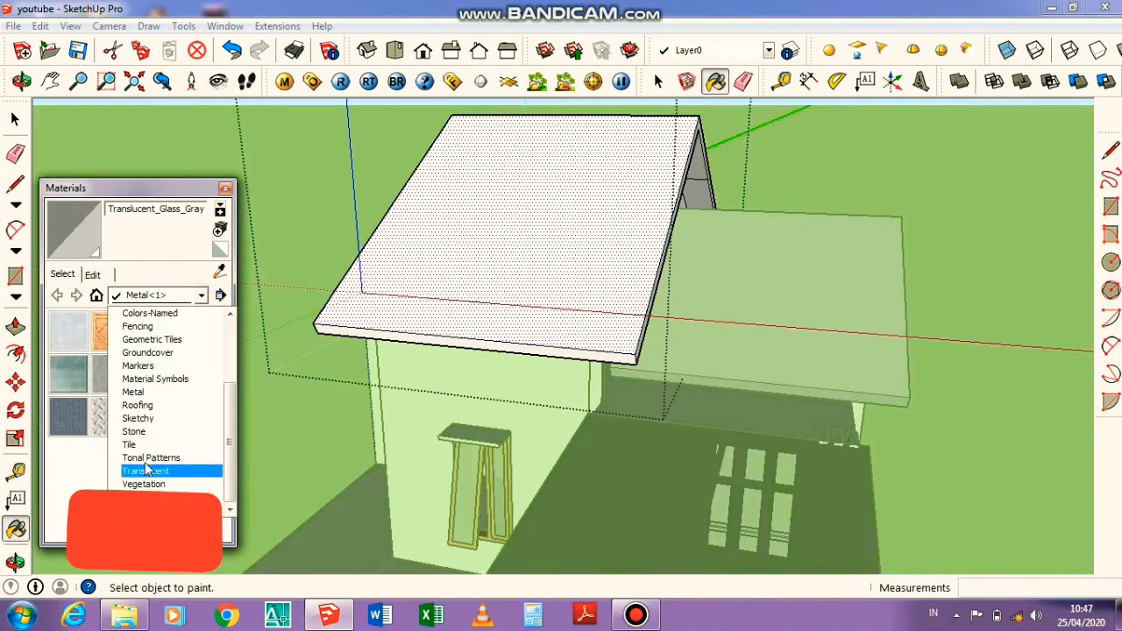
{"action": "left_click", "coordinate": [145, 405]}
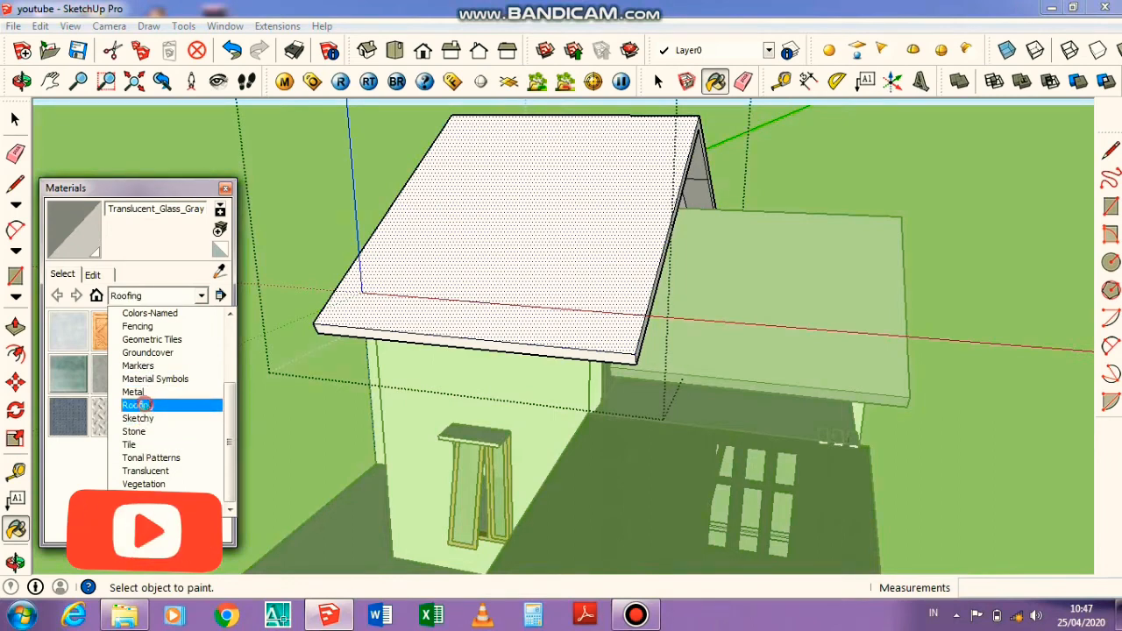
Try Roofing_Metal_Standing and Roofing_Tile_Spanish on the main roof's front slope
{"action": "left_click", "coordinate": [111, 417]}
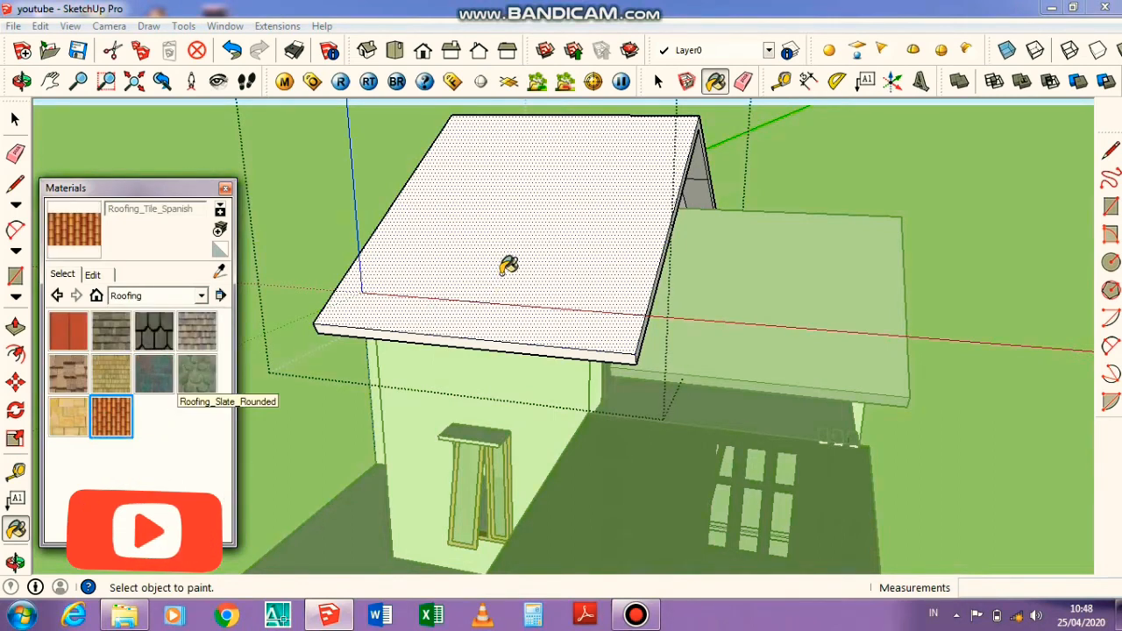
{"action": "left_click", "coordinate": [68, 331]}
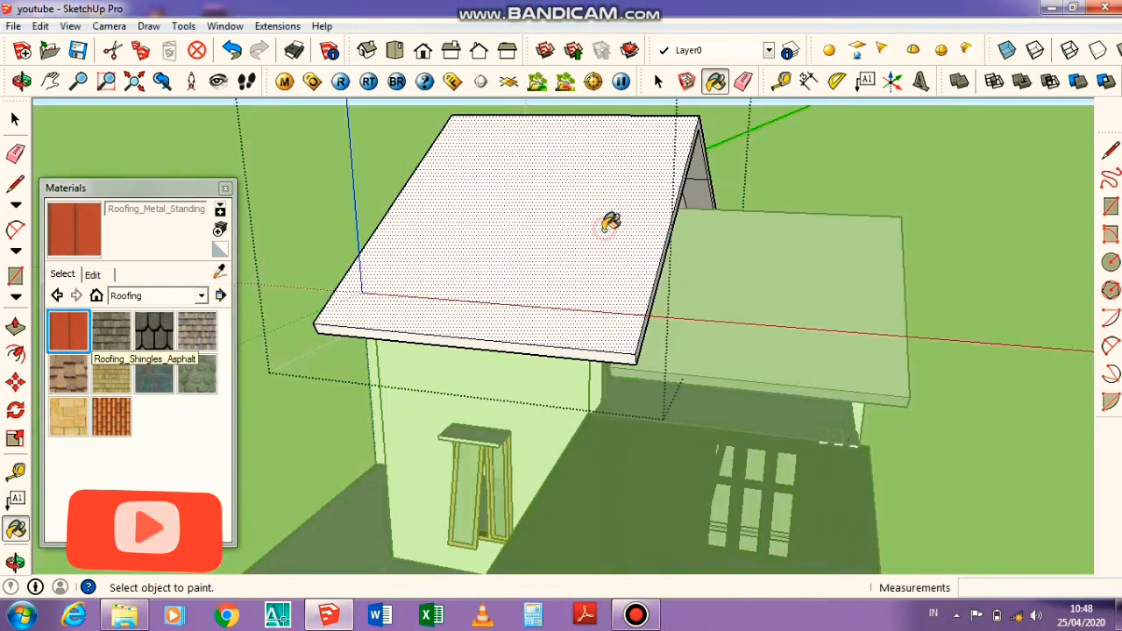
{"action": "left_click", "coordinate": [602, 226]}
{"action": "middle_click_drag", "start_coordinate": [639, 321], "coordinate": [545, 330]}
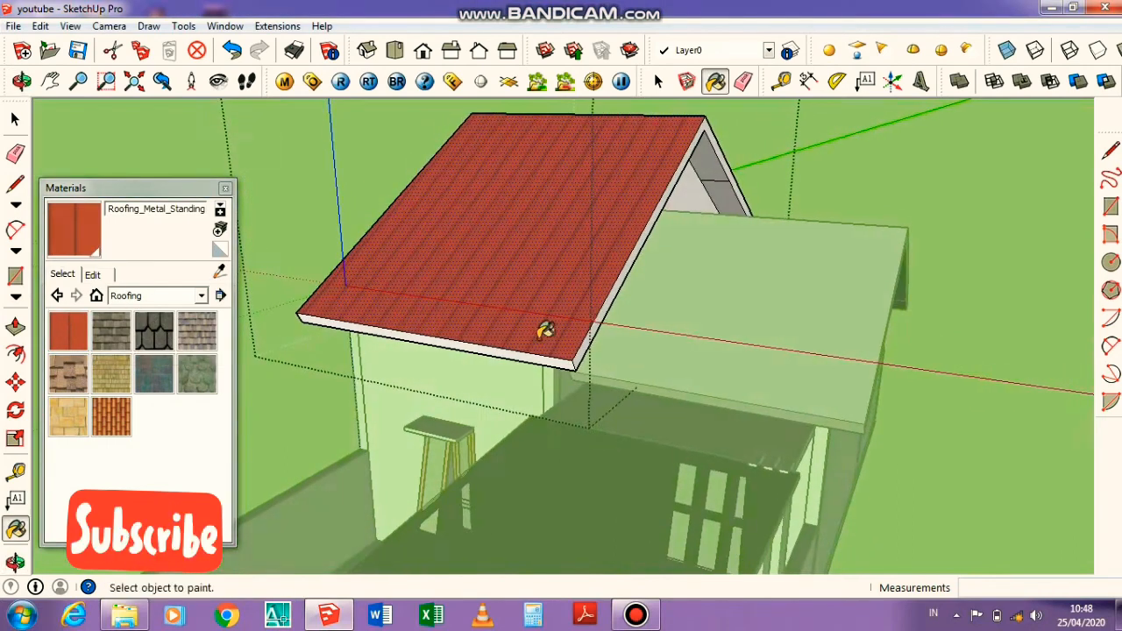
{"action": "left_click", "coordinate": [109, 419]}
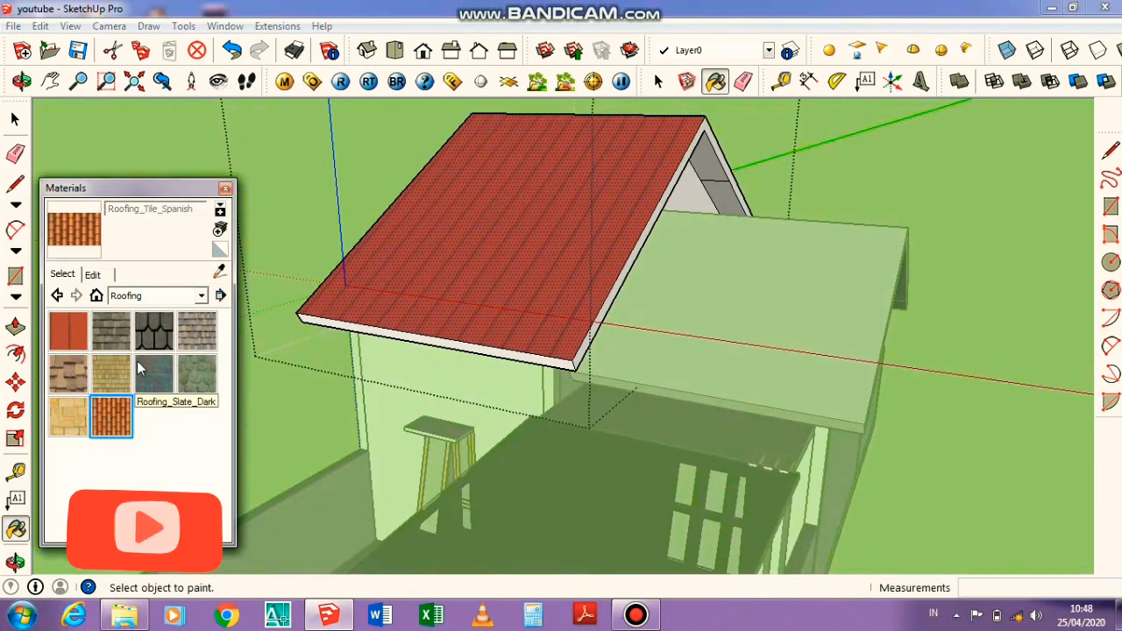
{"action": "left_click", "coordinate": [491, 221]}
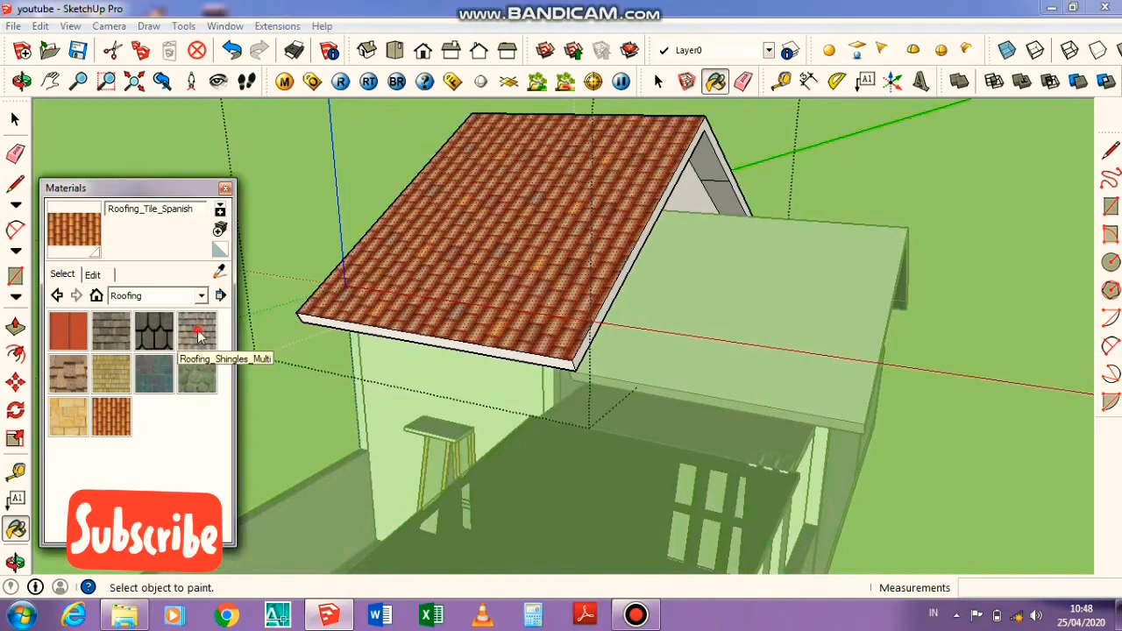
Paint the main roof's front slope with Roofing_Shingles_Multi
{"action": "left_click", "coordinate": [174, 349]}
{"action": "left_click", "coordinate": [621, 208]}
{"action": "middle_click_drag", "start_coordinate": [658, 259], "coordinate": [850, 172]}
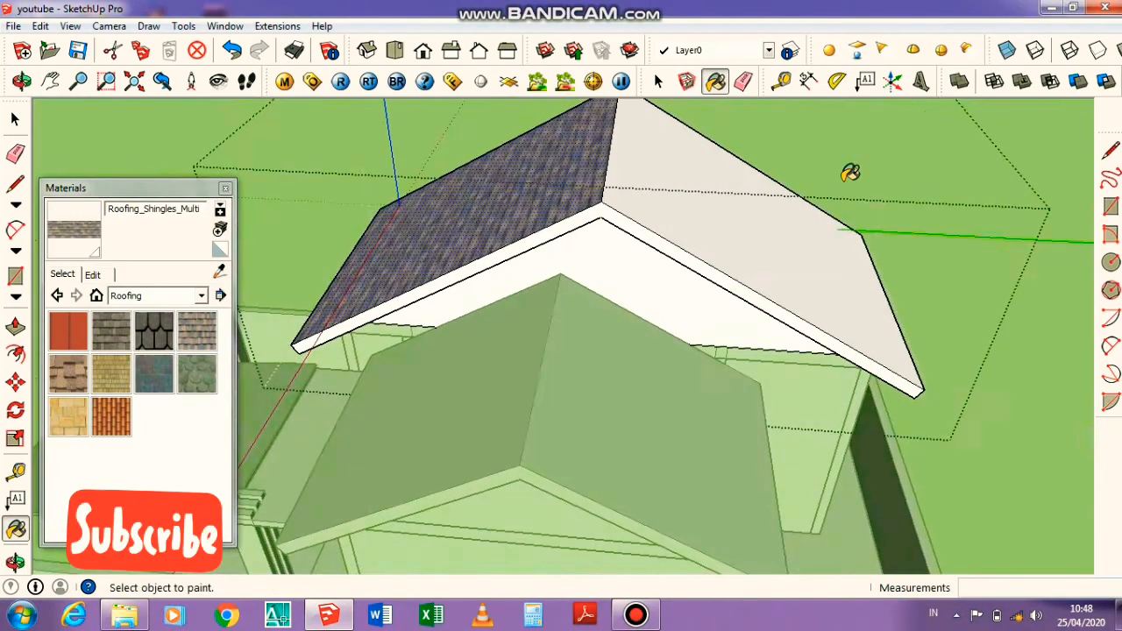
Paint the main roof's remaining slope and both slopes of the lower gable roof with Roofing_Shingles_Multi
{"action": "left_click", "coordinate": [705, 204]}
{"action": "scroll", "coordinate": [697, 207], "scroll_direction": "down", "scroll_amount": 2}
{"action": "middle_click_drag", "start_coordinate": [604, 288], "coordinate": [587, 328]}
{"action": "scroll", "coordinate": [587, 328], "scroll_direction": "up", "scroll_amount": 2}
{"action": "key", "text": "space"}
{"action": "triple_click", "coordinate": [578, 341]}
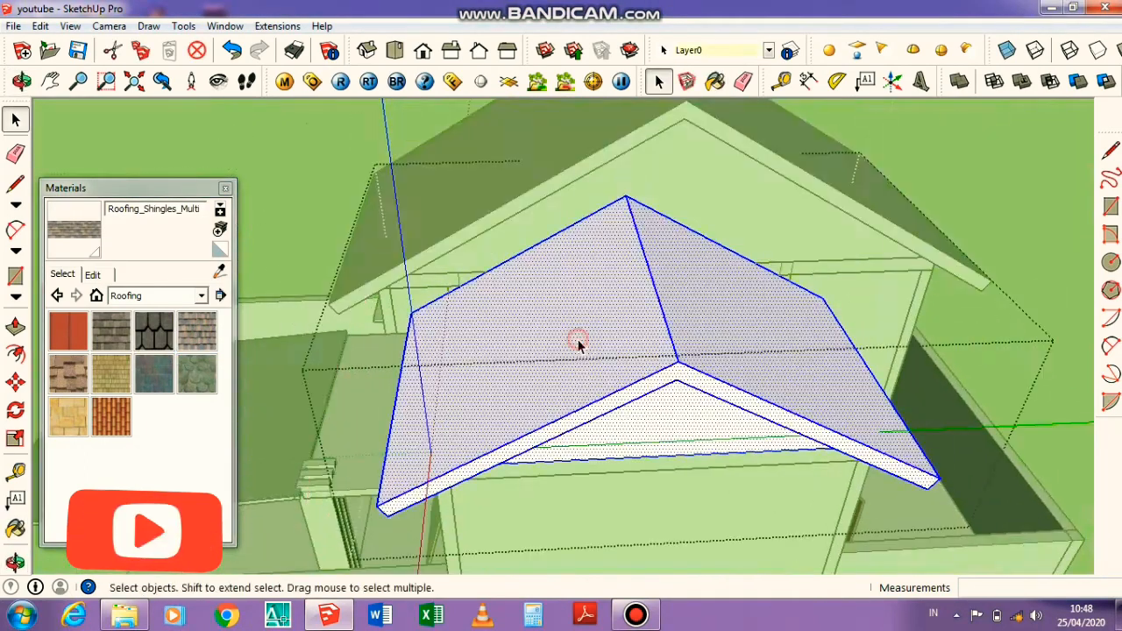
{"action": "left_click", "coordinate": [586, 326]}
{"action": "left_click", "coordinate": [196, 331]}
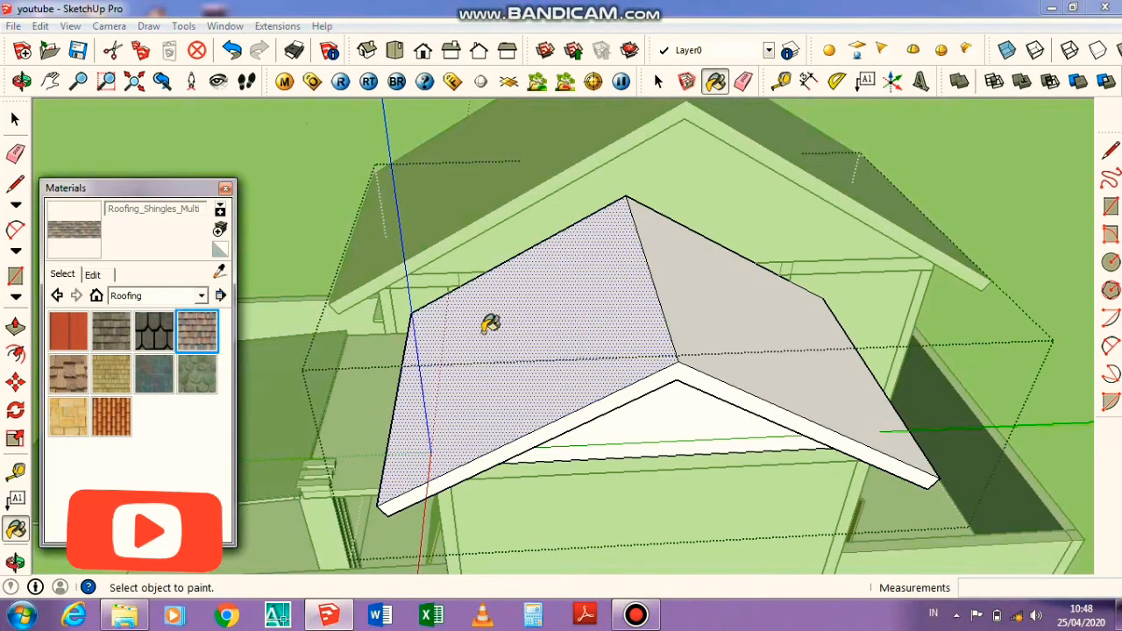
{"action": "left_click", "coordinate": [490, 324]}
{"action": "left_click", "coordinate": [709, 313]}
Close the material library, switch to the standard front view and leave the lower roof group
{"action": "middle_click_drag", "start_coordinate": [526, 346], "coordinate": [633, 296]}
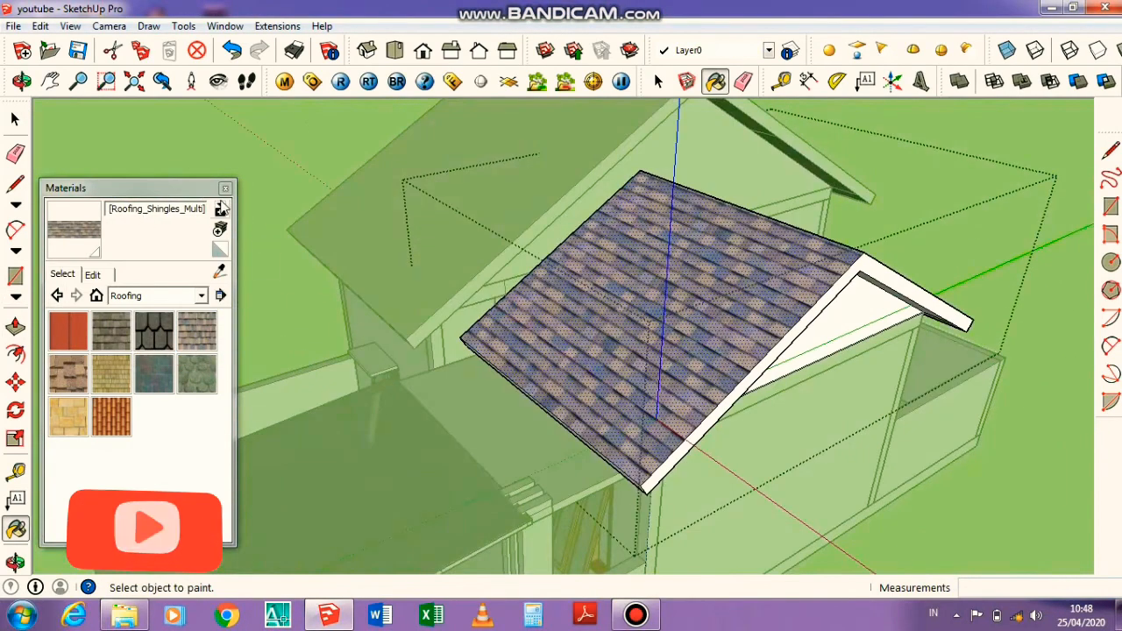
{"action": "left_click", "coordinate": [225, 188]}
{"action": "left_click", "coordinate": [423, 50]}
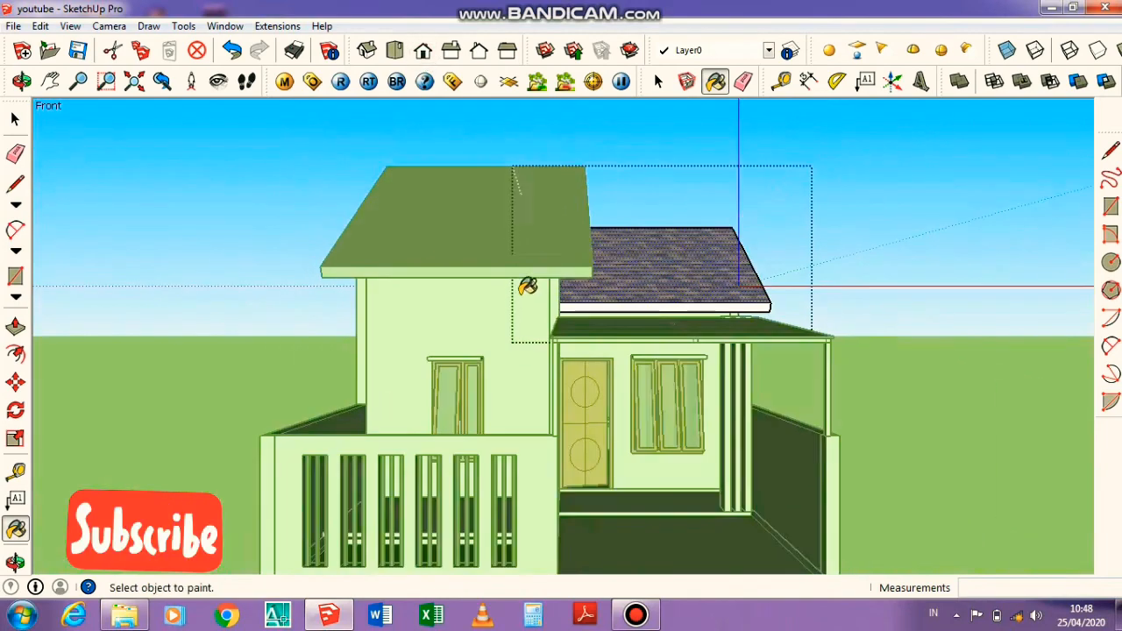
{"action": "key", "text": "space"}
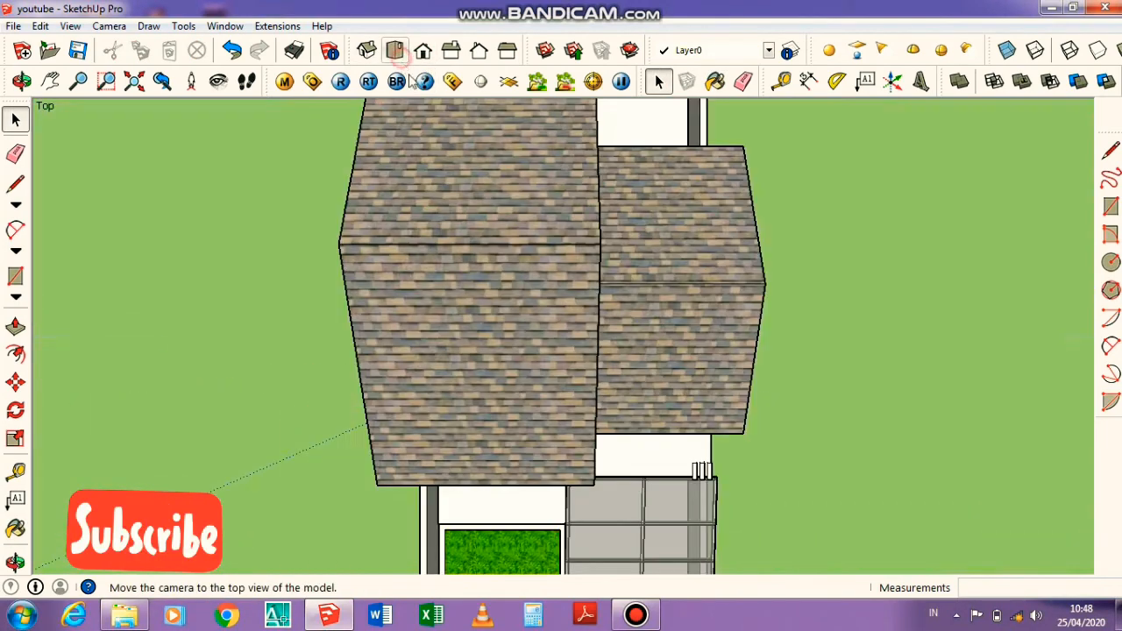
Examine both shingled roofs from the standard top view and from perspective angles around the front of the house
{"action": "left_click", "coordinate": [394, 50]}
{"action": "scroll", "coordinate": [541, 298], "scroll_direction": "down", "scroll_amount": 5}
{"action": "scroll", "coordinate": [558, 301], "scroll_direction": "up", "scroll_amount": 3}
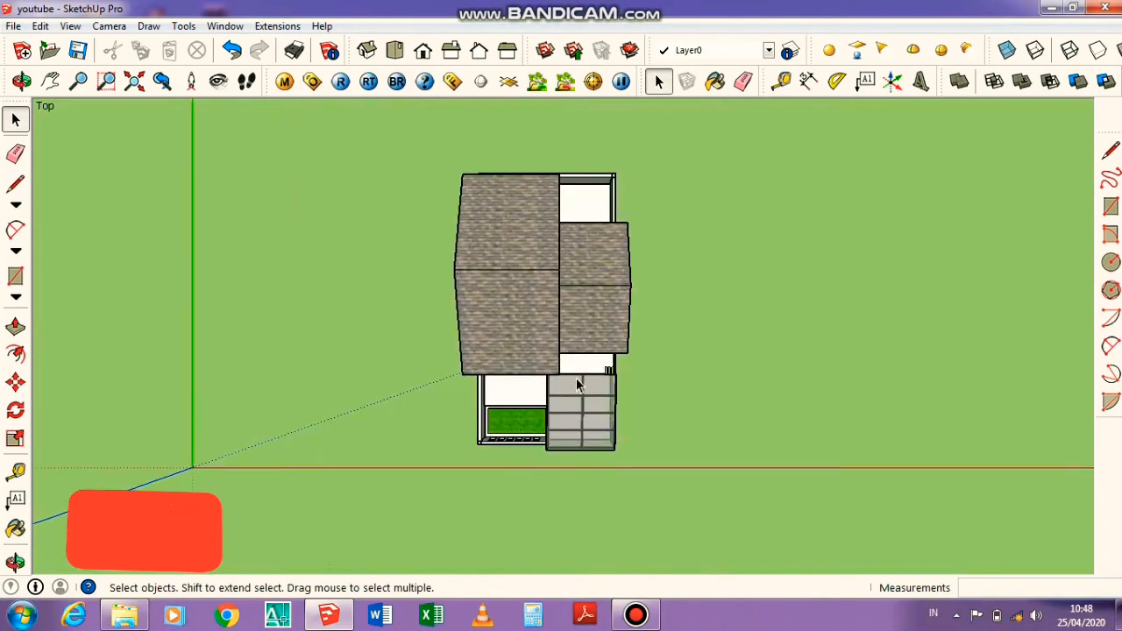
{"action": "middle_click_drag", "start_coordinate": [576, 378], "coordinate": [580, 176]}
{"action": "middle_click_drag", "start_coordinate": [576, 338], "coordinate": [513, 339]}
{"action": "scroll", "coordinate": [575, 340], "scroll_direction": "up", "scroll_amount": 2}
{"action": "scroll", "coordinate": [388, 359], "scroll_direction": "down", "scroll_amount": 3}
{"action": "scroll", "coordinate": [507, 367], "scroll_direction": "up", "scroll_amount": 3}
{"action": "scroll", "coordinate": [507, 365], "scroll_direction": "up", "scroll_amount": 3}
{"action": "scroll", "coordinate": [506, 343], "scroll_direction": "down", "scroll_amount": 3}
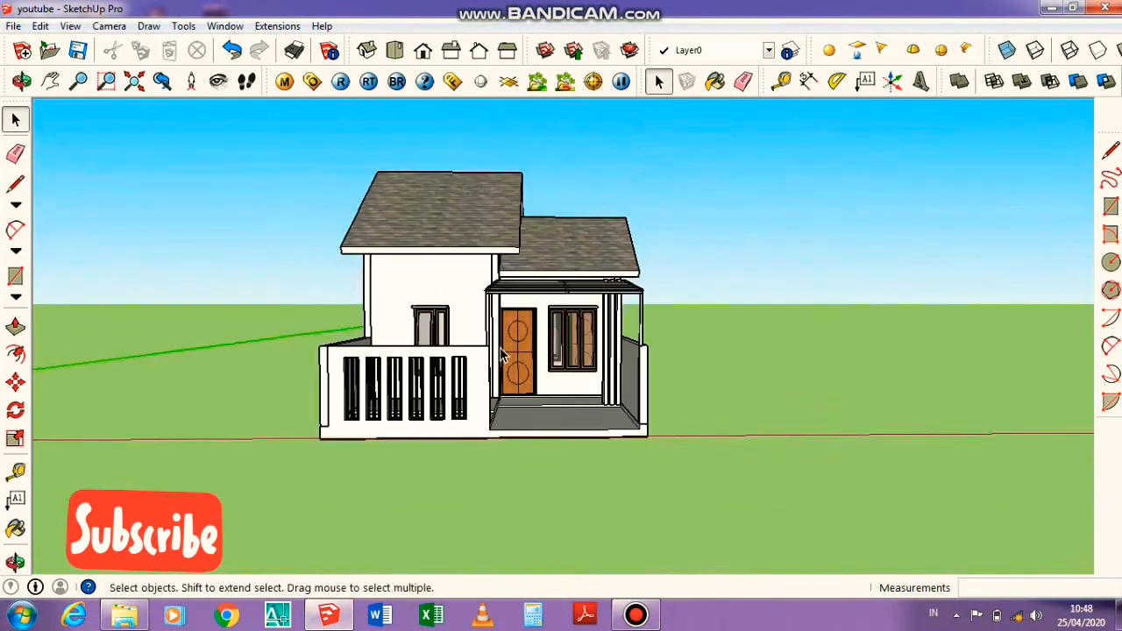
Inspect the whole front facade in the standard front view, both close up and from farther away
{"action": "left_click", "coordinate": [423, 50]}
{"action": "scroll", "coordinate": [612, 423], "scroll_direction": "up", "scroll_amount": 3}
{"action": "scroll", "coordinate": [529, 230], "scroll_direction": "down", "scroll_amount": 2}
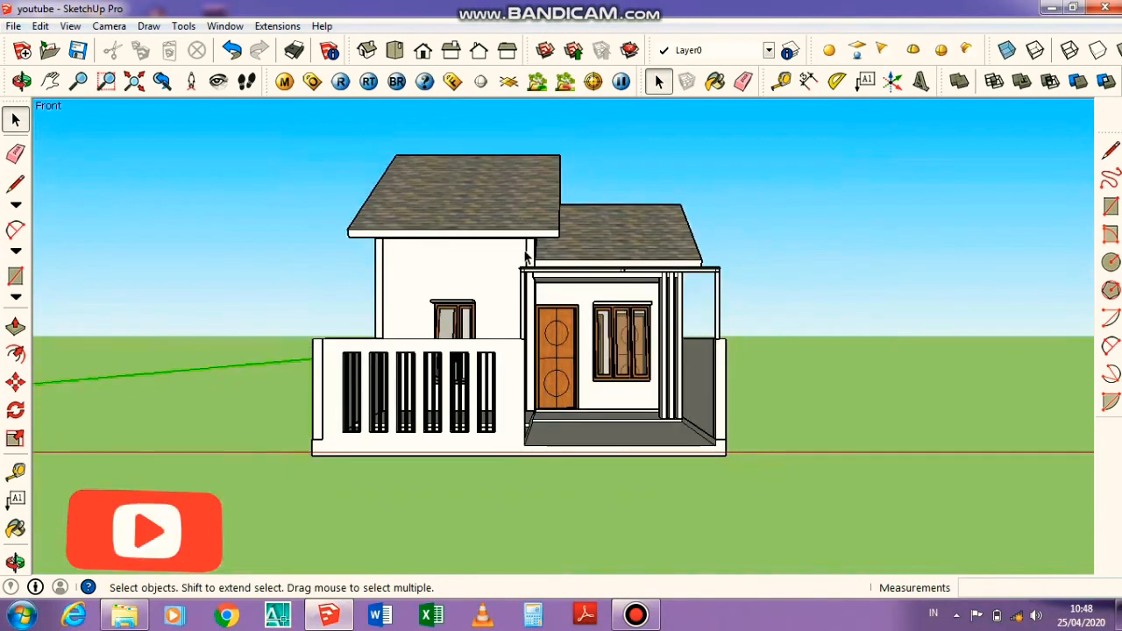
{"action": "scroll", "coordinate": [524, 263], "scroll_direction": "up", "scroll_amount": 2}
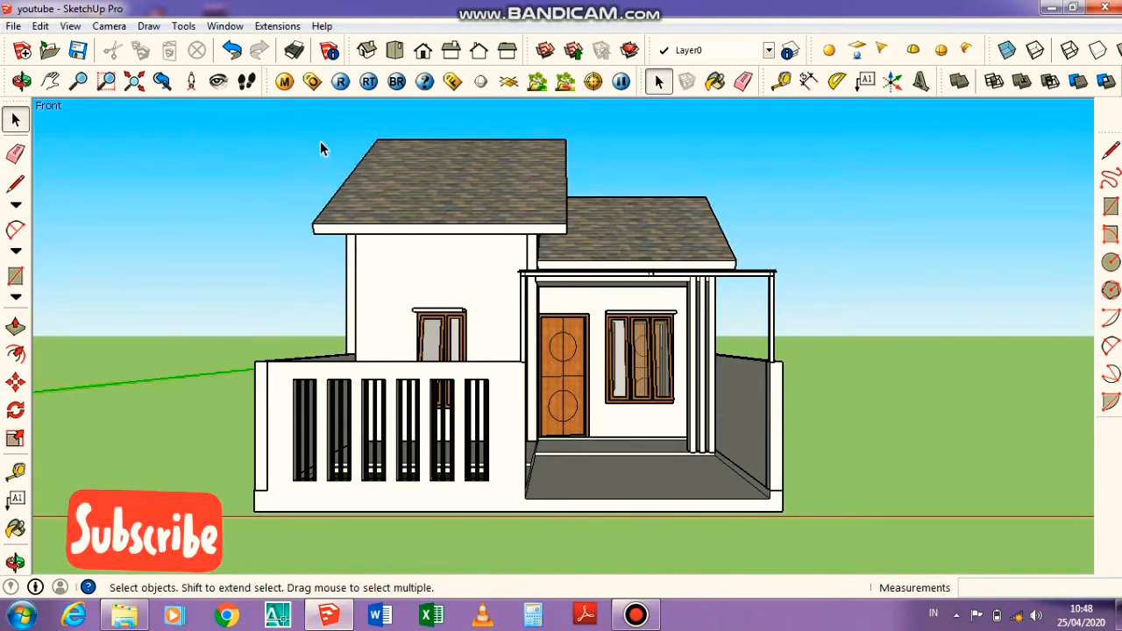
{"action": "scroll", "coordinate": [614, 349], "scroll_direction": "up", "scroll_amount": 2}
{"action": "scroll", "coordinate": [556, 328], "scroll_direction": "down", "scroll_amount": 5}
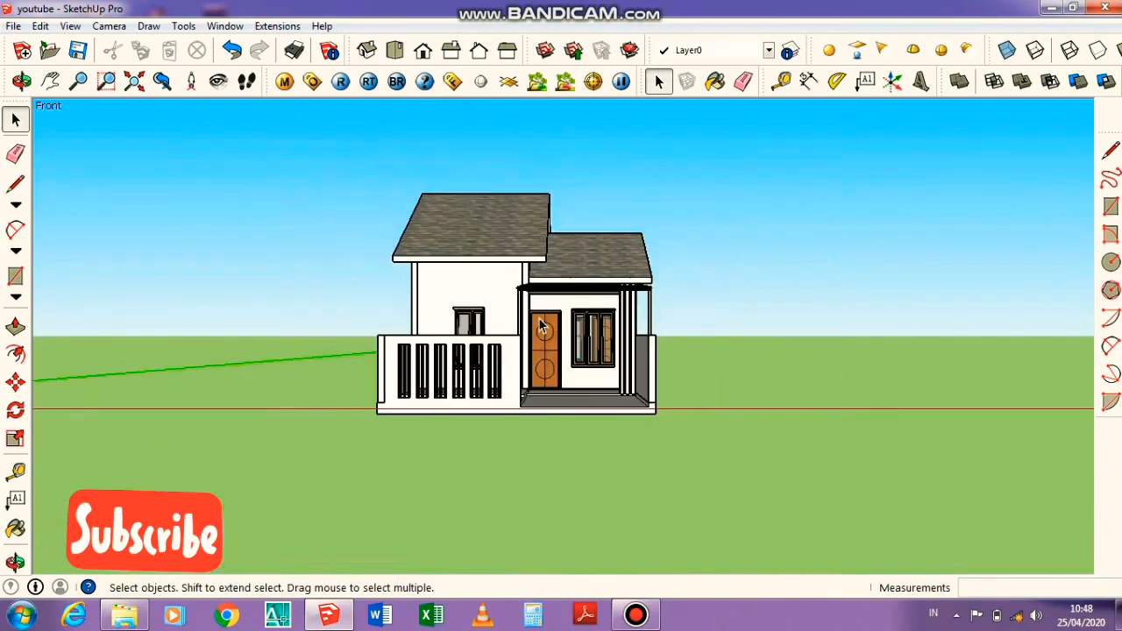
{"action": "scroll", "coordinate": [538, 317], "scroll_direction": "up", "scroll_amount": 3}
{"action": "scroll", "coordinate": [549, 322], "scroll_direction": "up", "scroll_amount": 1}
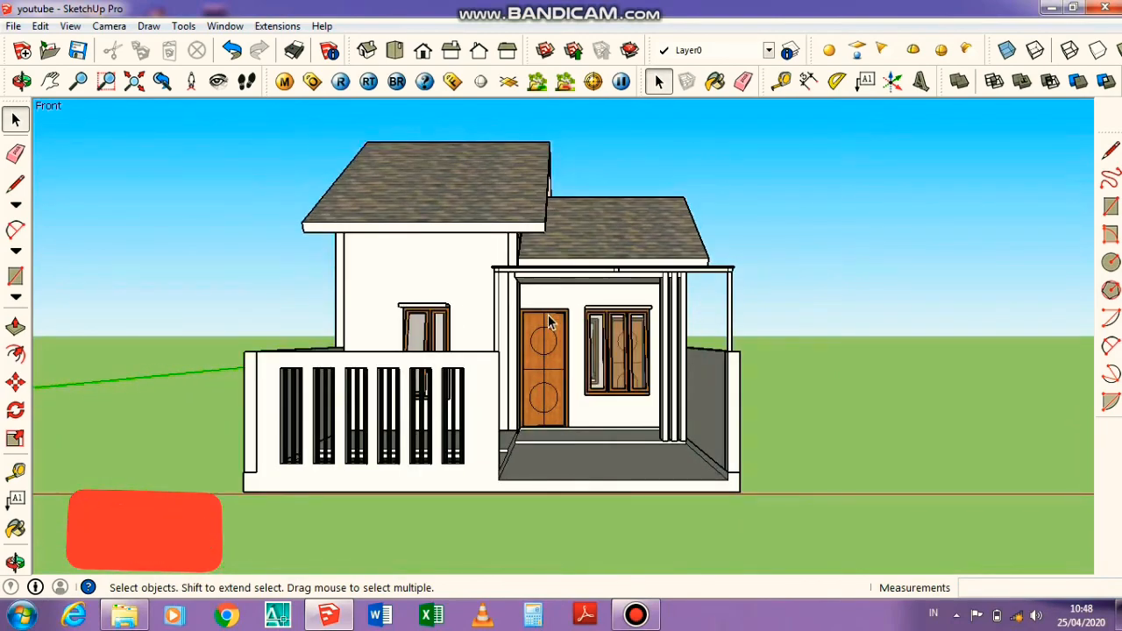